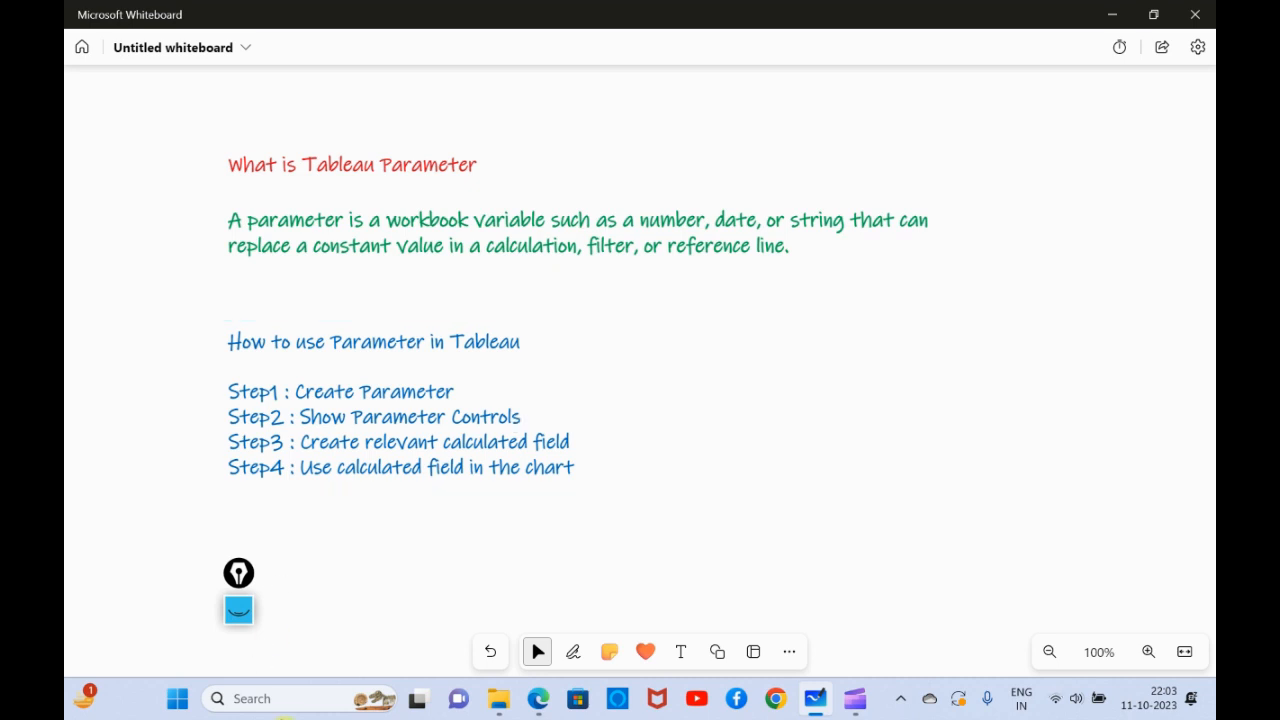
# - Open Tableau Public 2023.2 and dismiss the maintenance update offer
pyautogui.click(287, 709)
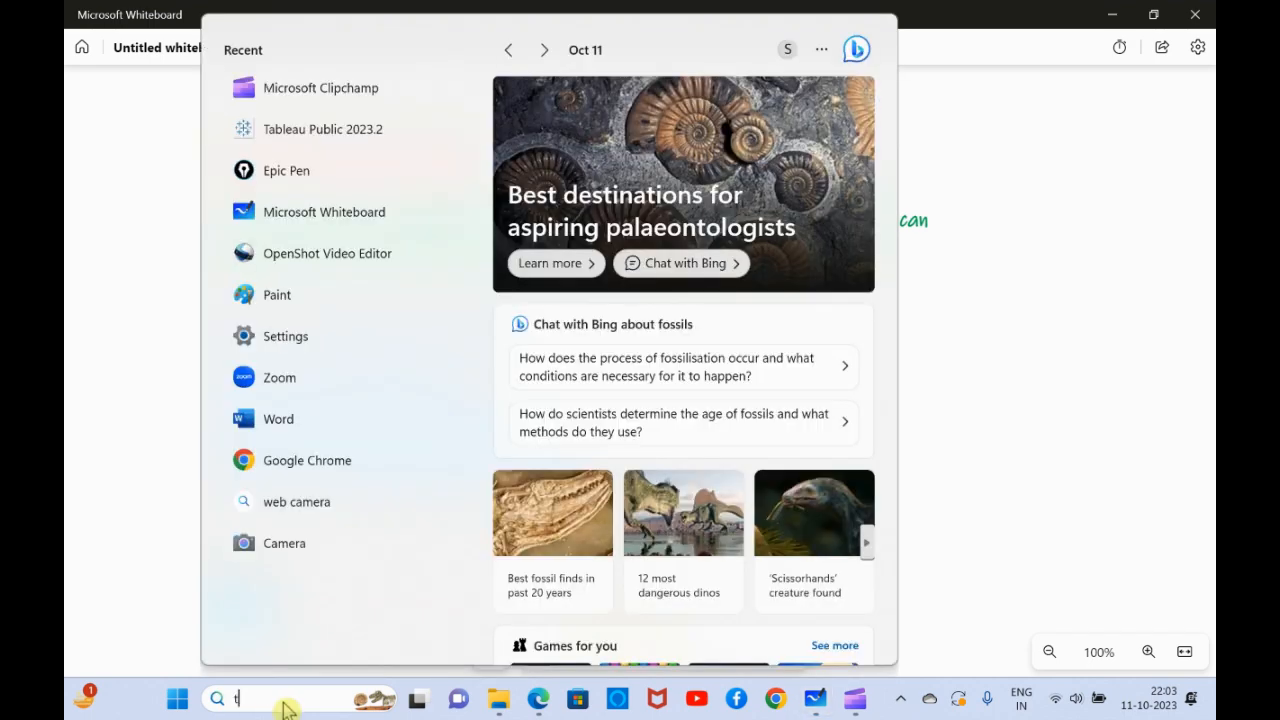
pyautogui.write('tableau Public 2023.2')
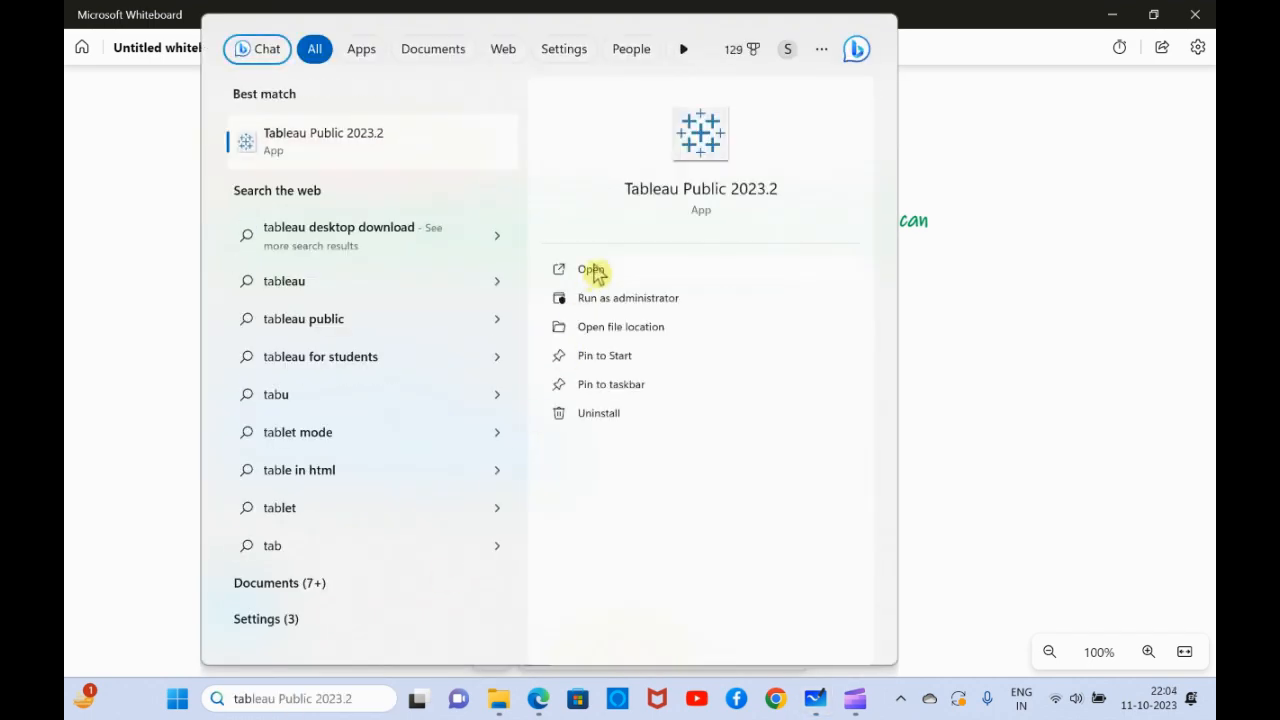
pyautogui.click(592, 270)
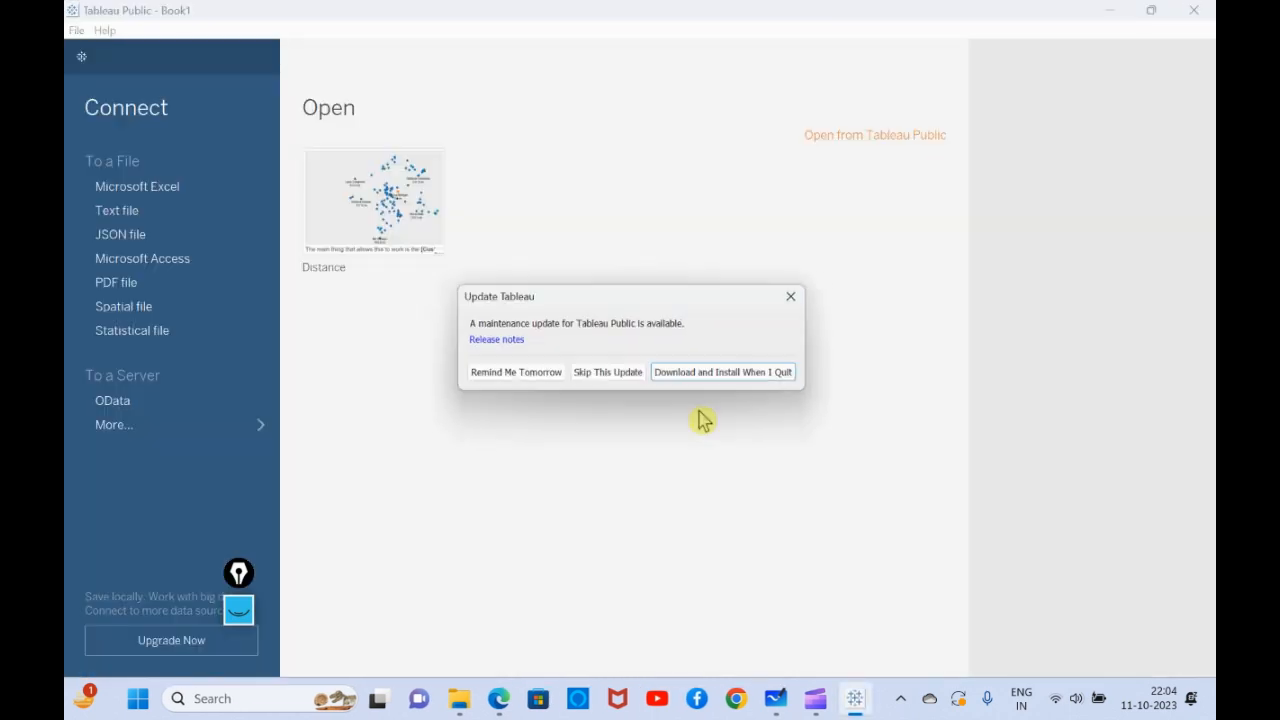
pyautogui.click(802, 295)
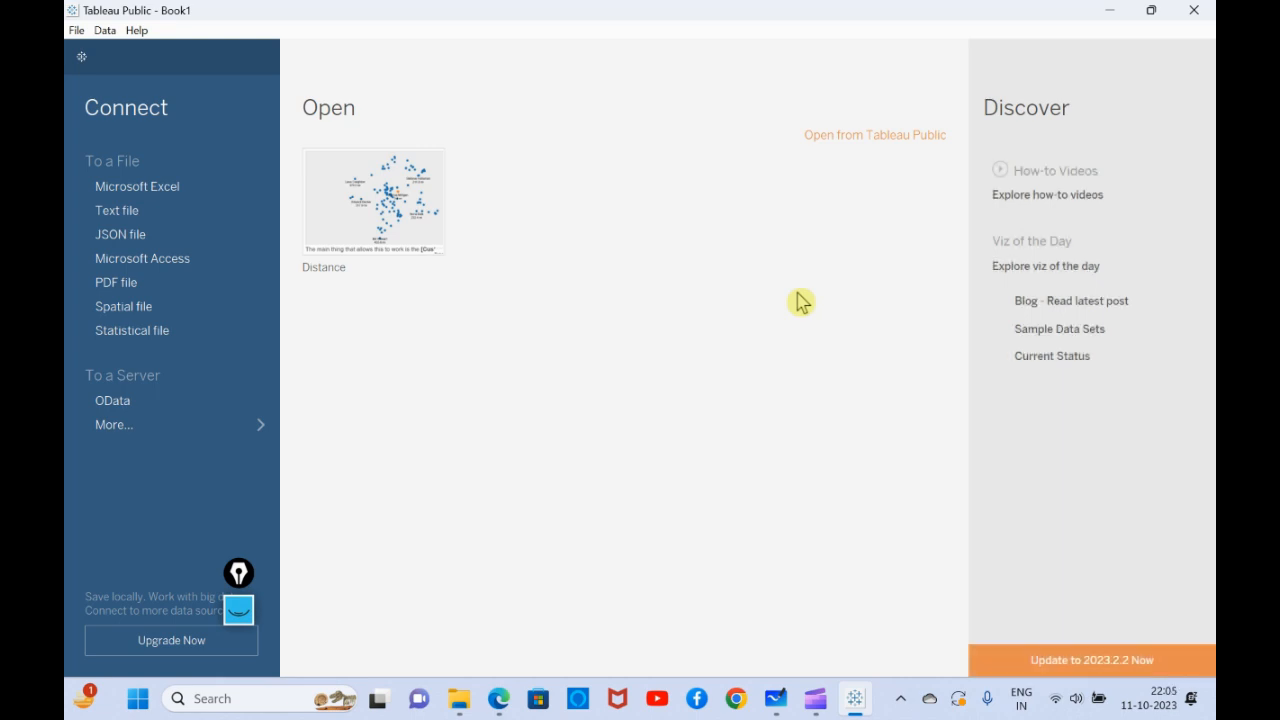
# - Connect to the Sample - Superstore Excel workbook and add its Orders table to the data source
pyautogui.click(182, 200)
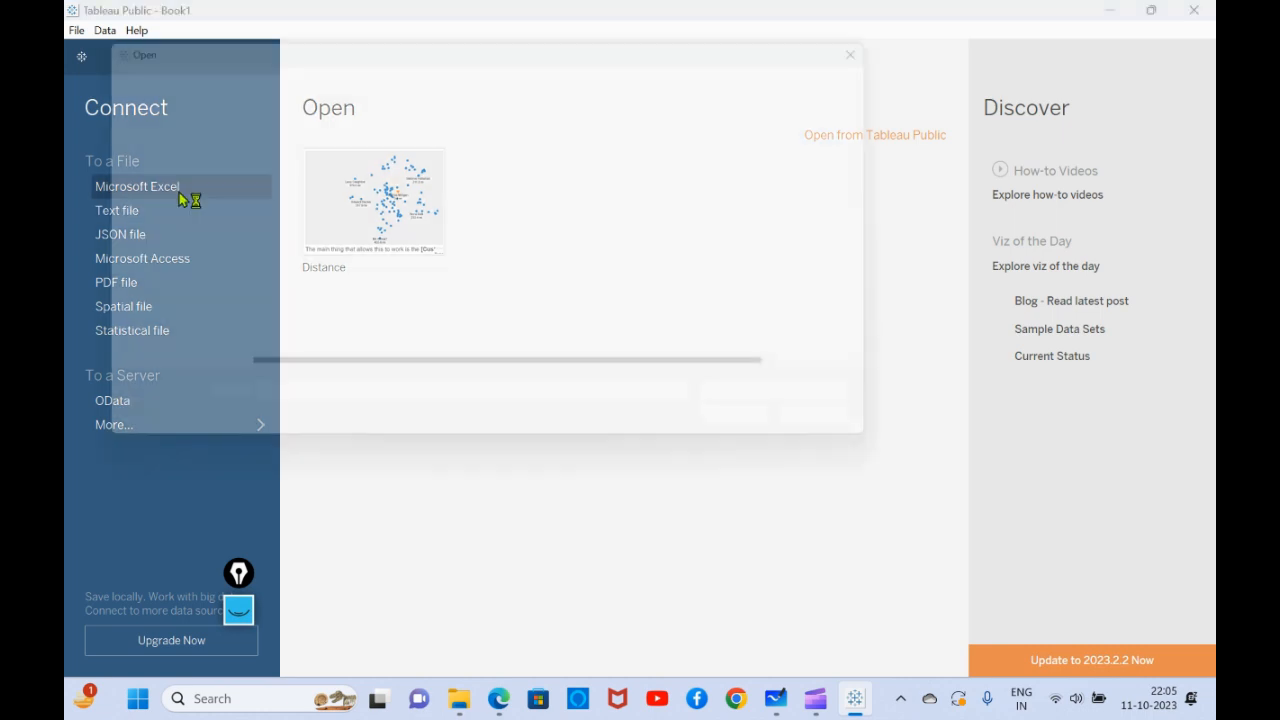
pyautogui.click(332, 308)
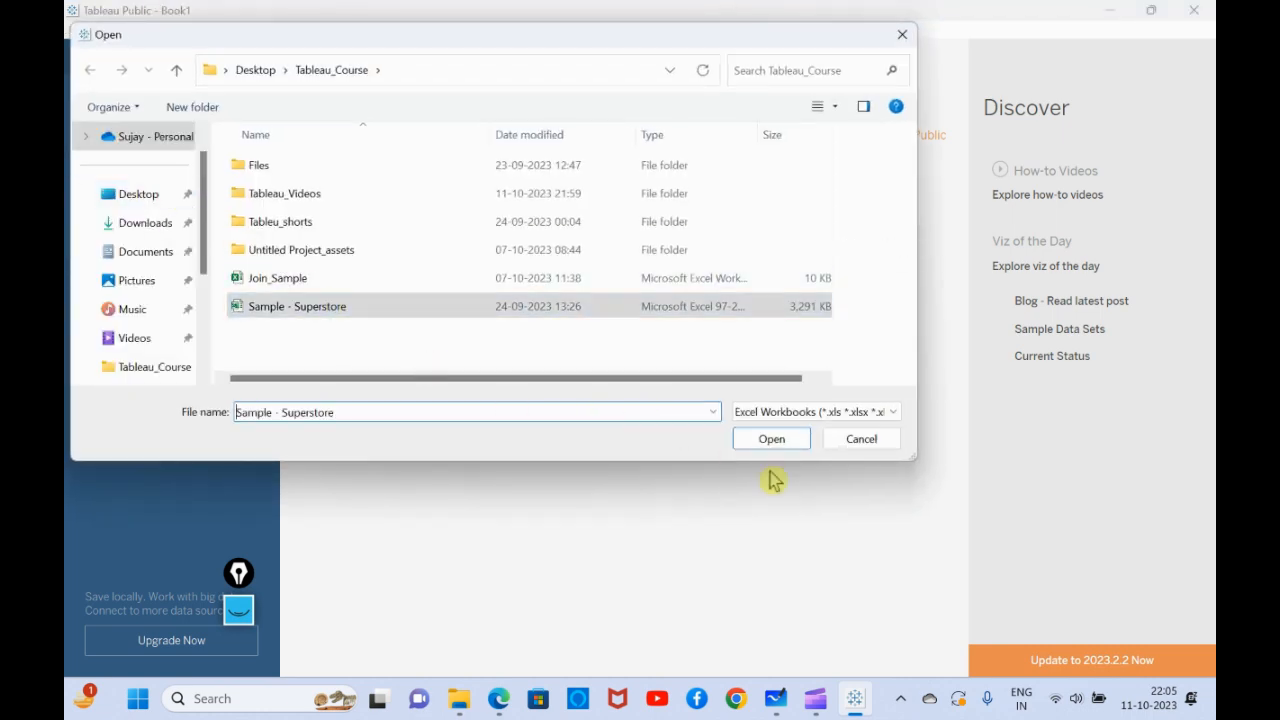
pyautogui.click(795, 445)
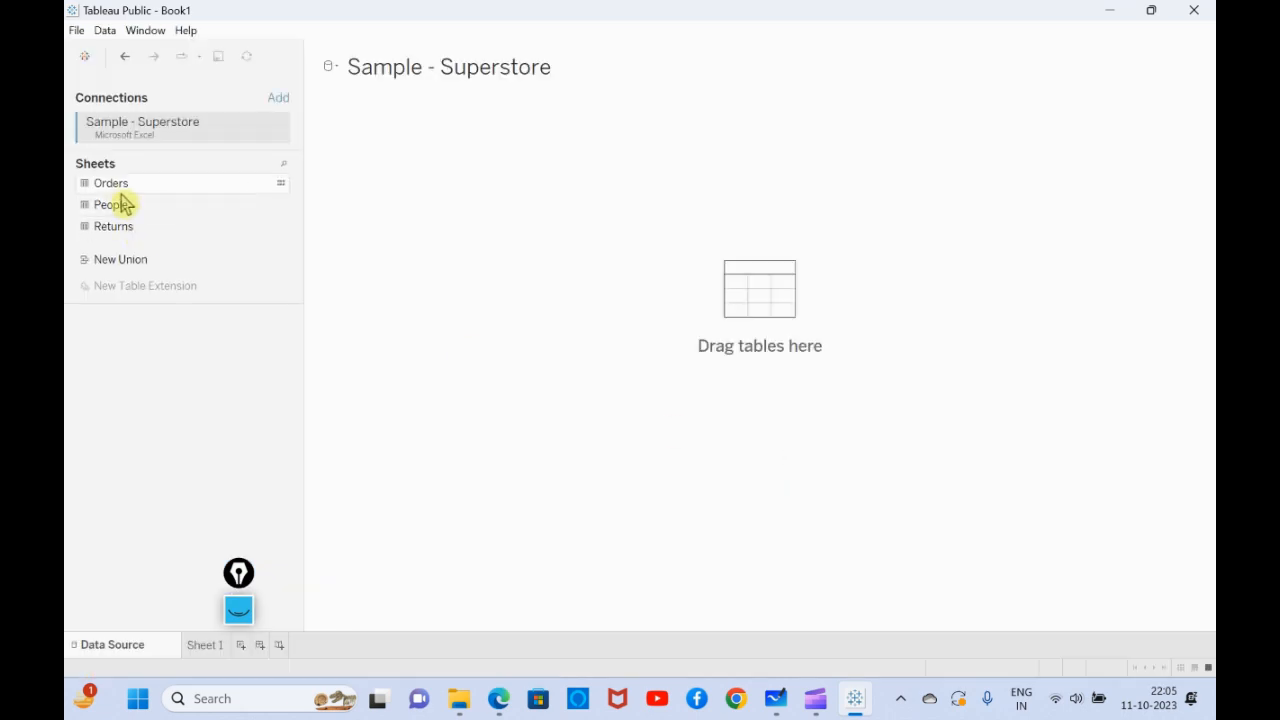
pyautogui.moveTo(124, 190); pyautogui.dragTo(360, 145)
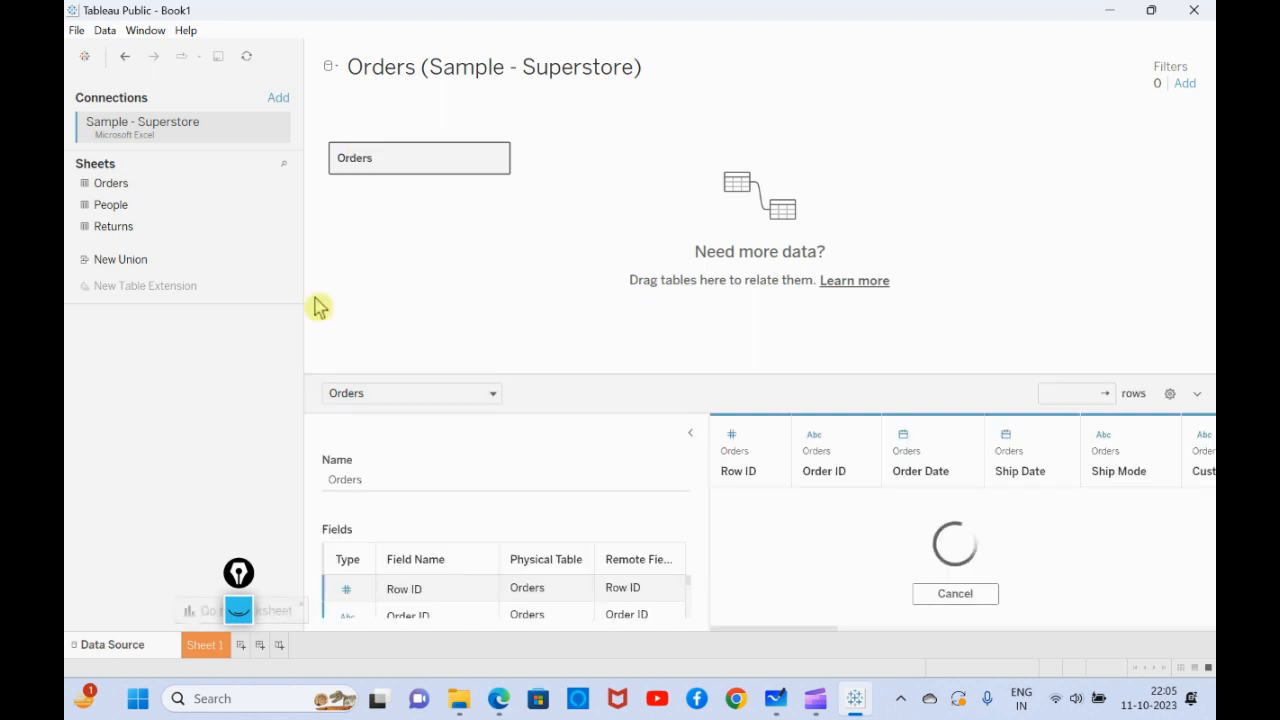
# - On Sheet 1, build a bar chart with Sub-Category as columns and the sum of Sales as rows
pyautogui.click(205, 648)
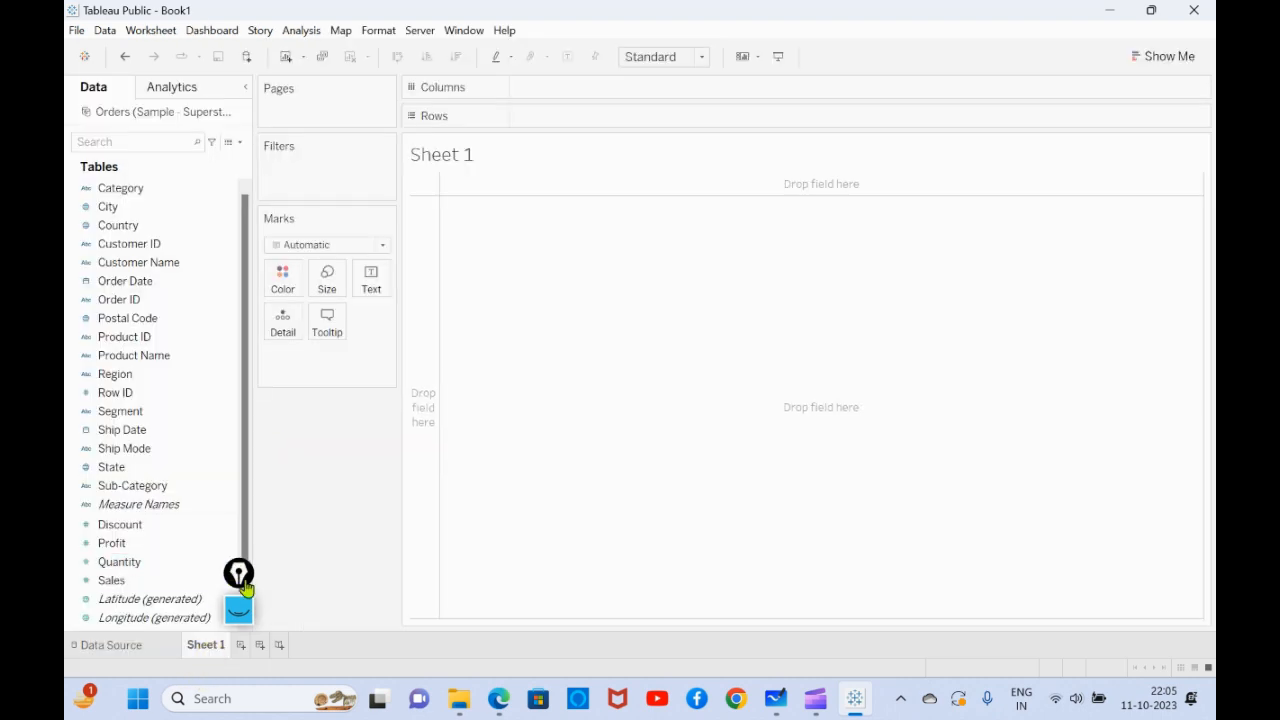
pyautogui.moveTo(248, 584); pyautogui.dragTo(298, 584)
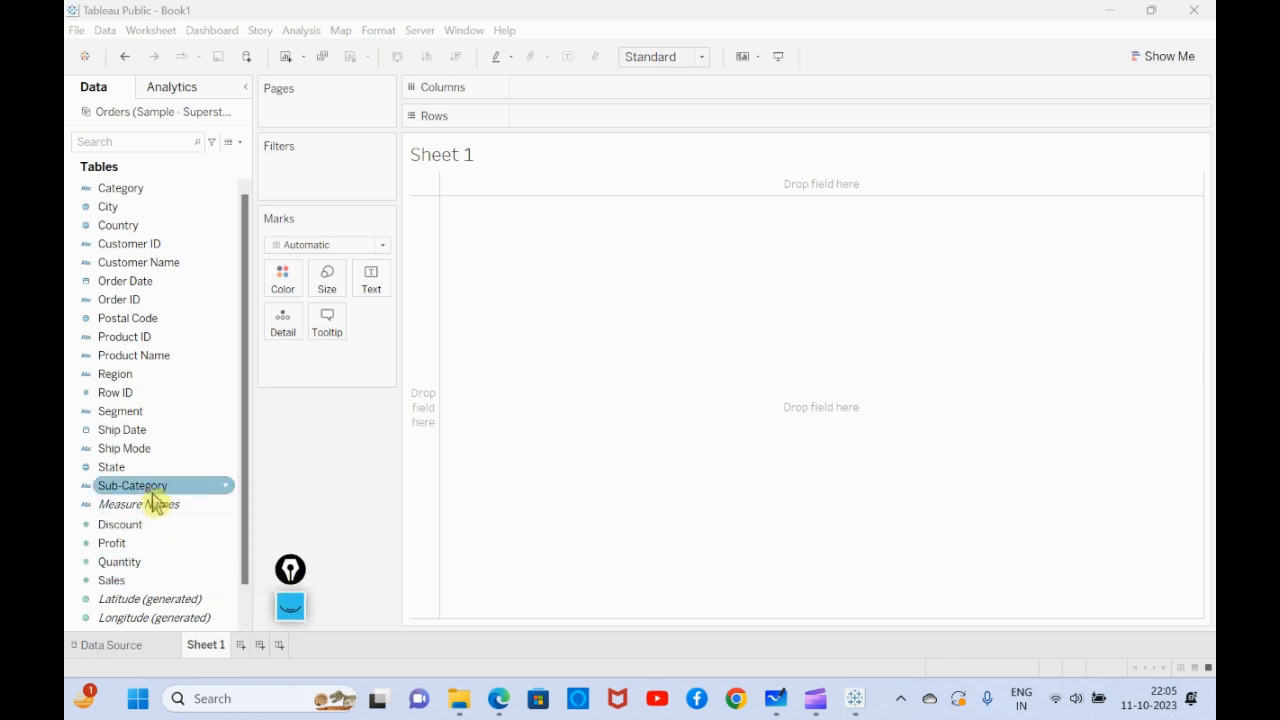
pyautogui.moveTo(160, 488); pyautogui.dragTo(557, 97)
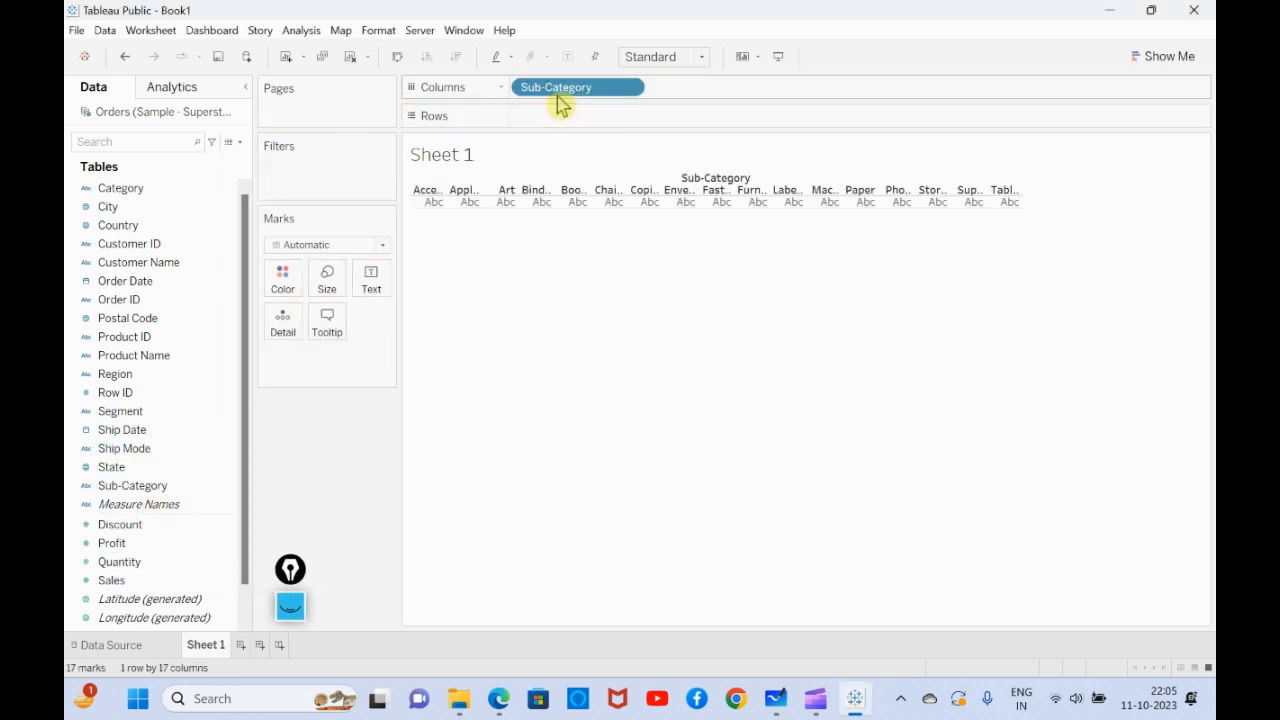
pyautogui.scroll(-1, 215, 420)
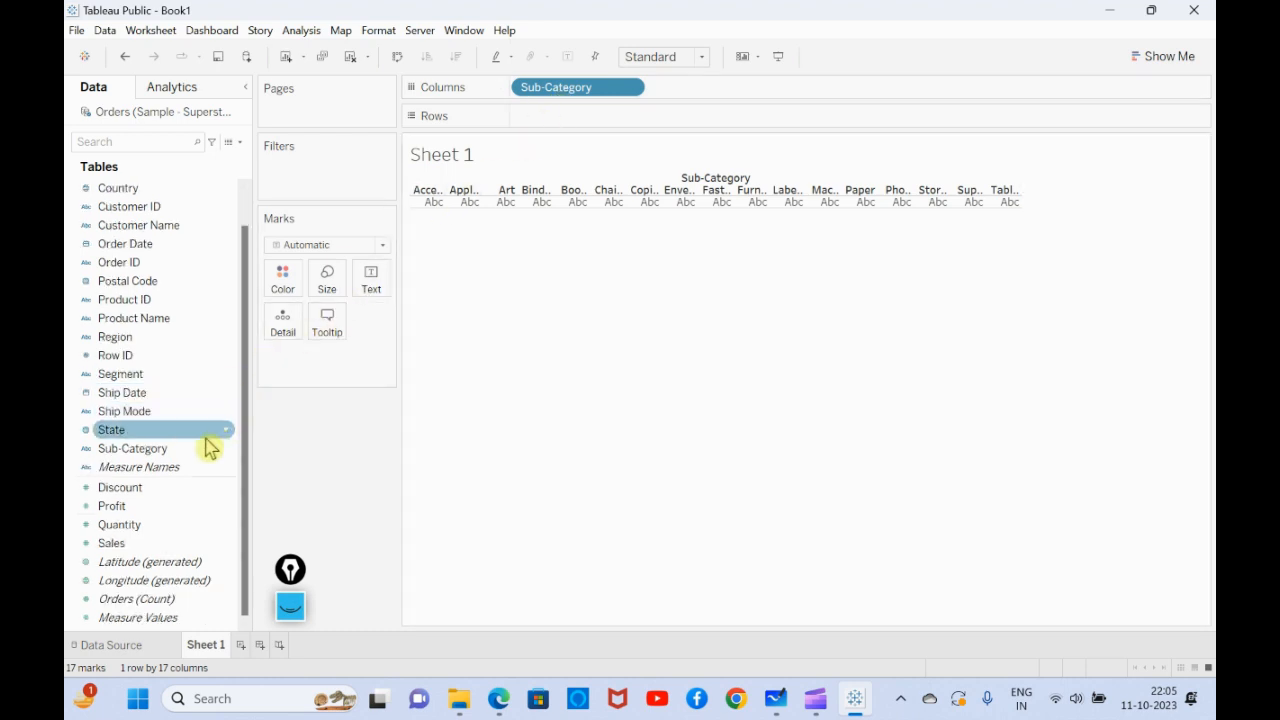
pyautogui.click(168, 543)
pyautogui.moveTo(168, 543); pyautogui.dragTo(585, 120)
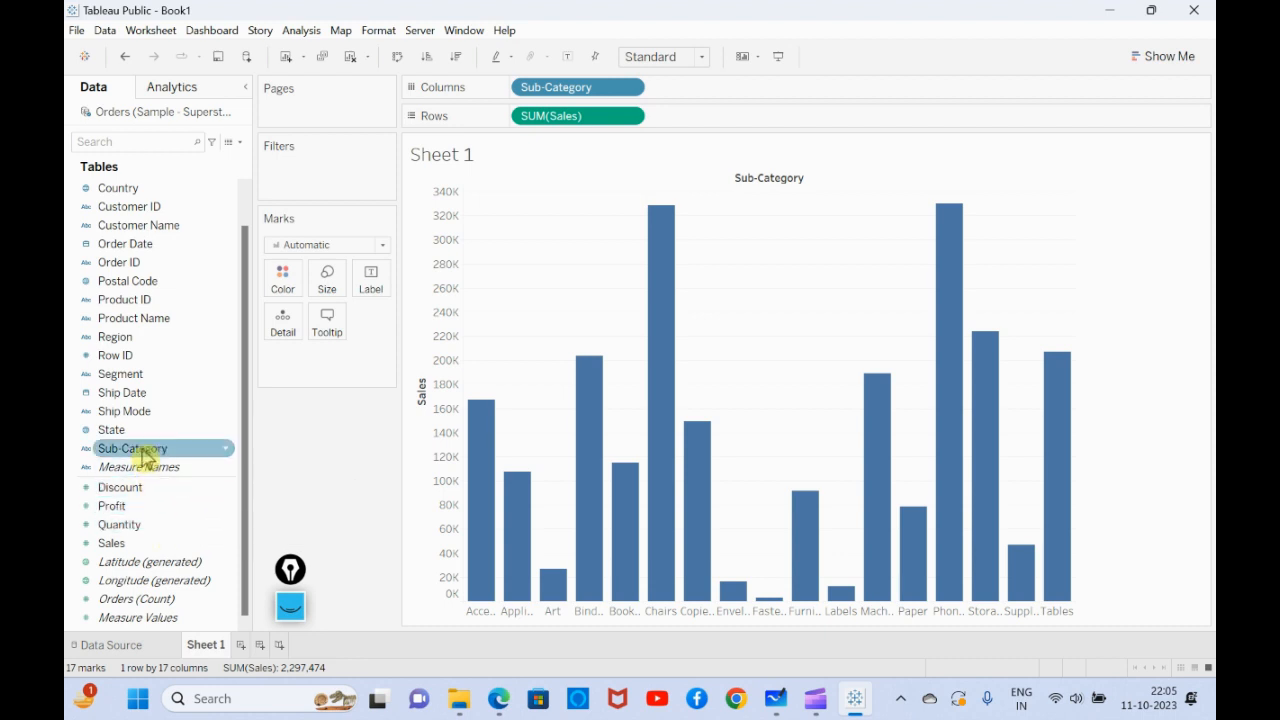
# - Filter Sub-Category to the top 10 by sum of Sales
pyautogui.moveTo(160, 448); pyautogui.dragTo(309, 154)
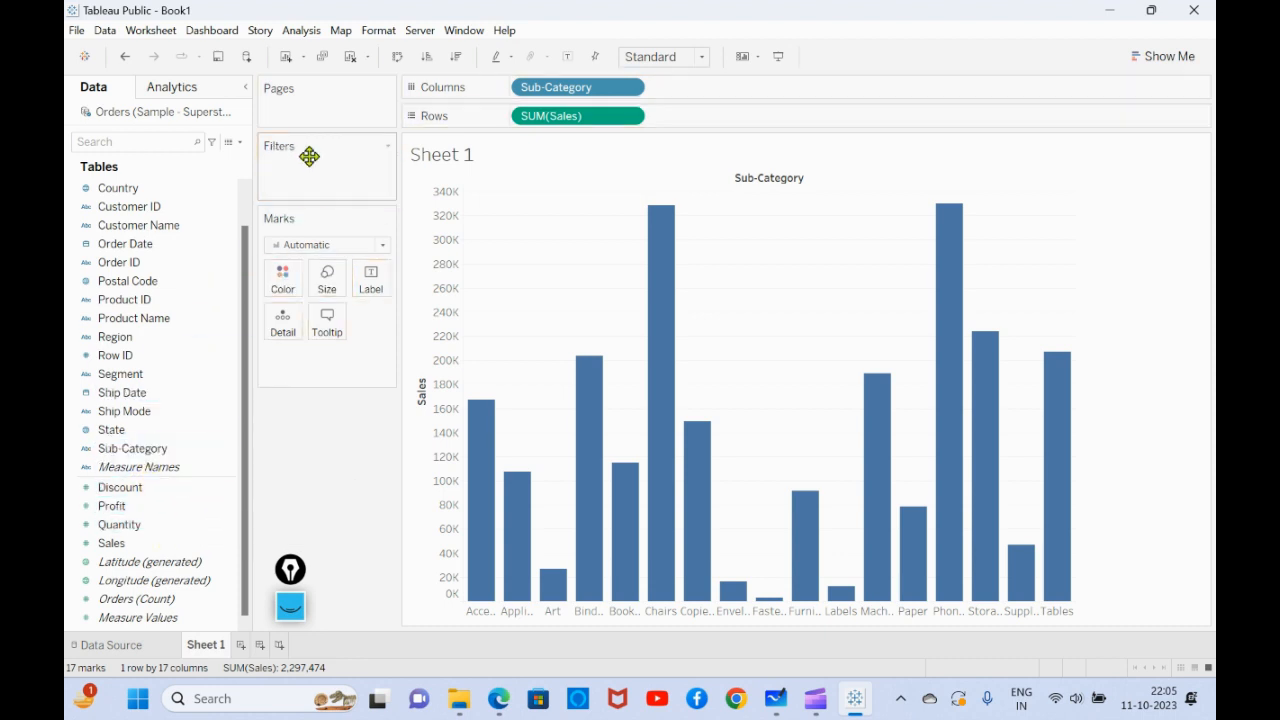
pyautogui.moveTo(162, 449); pyautogui.dragTo(310, 177)
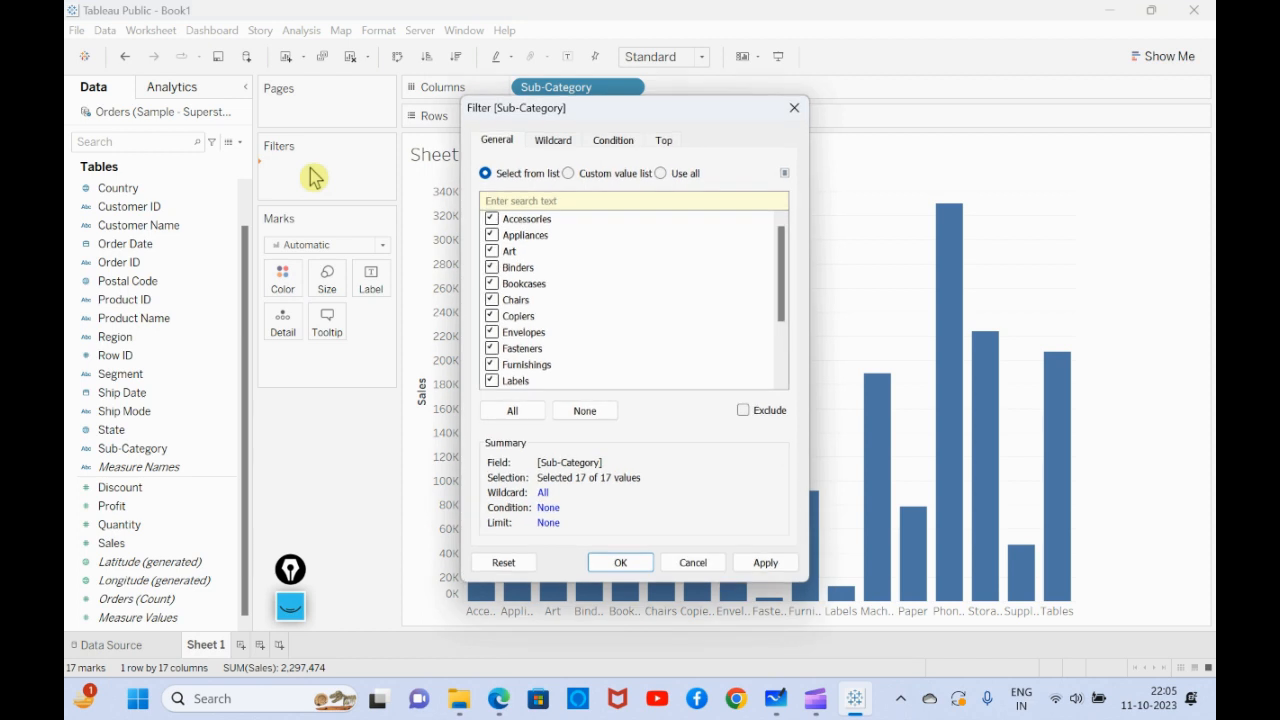
pyautogui.click(664, 143)
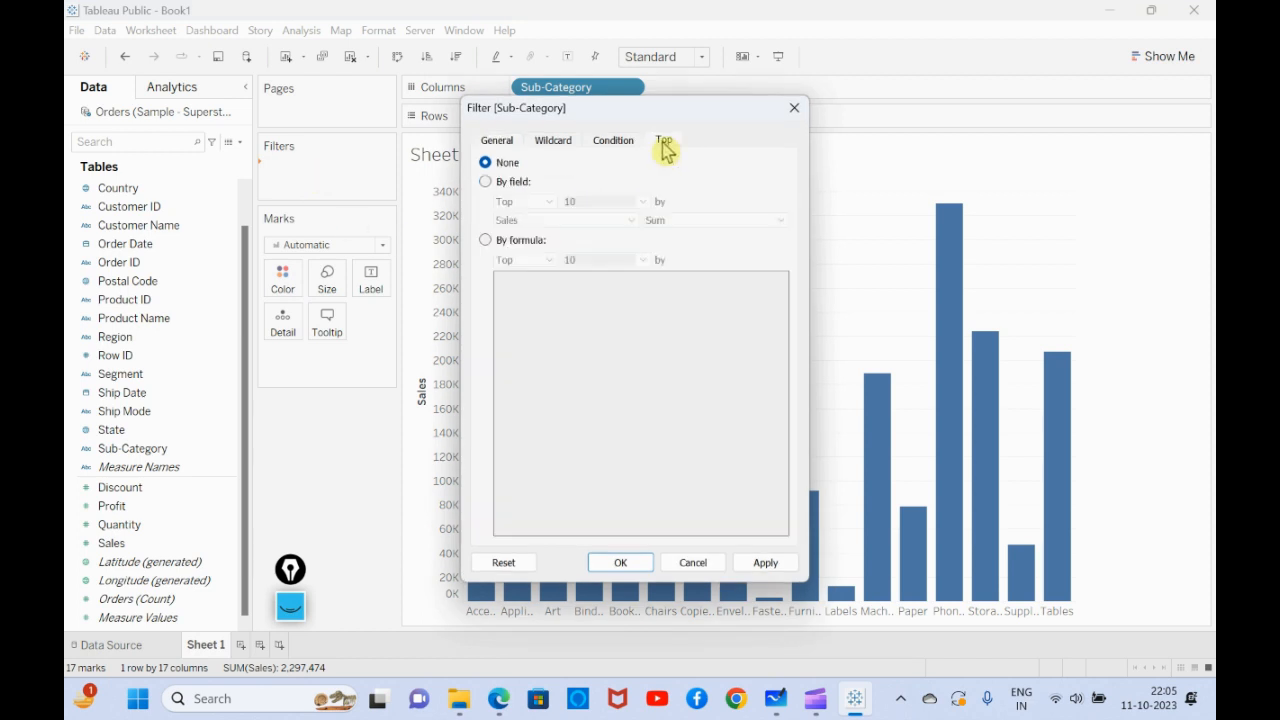
pyautogui.click(487, 185)
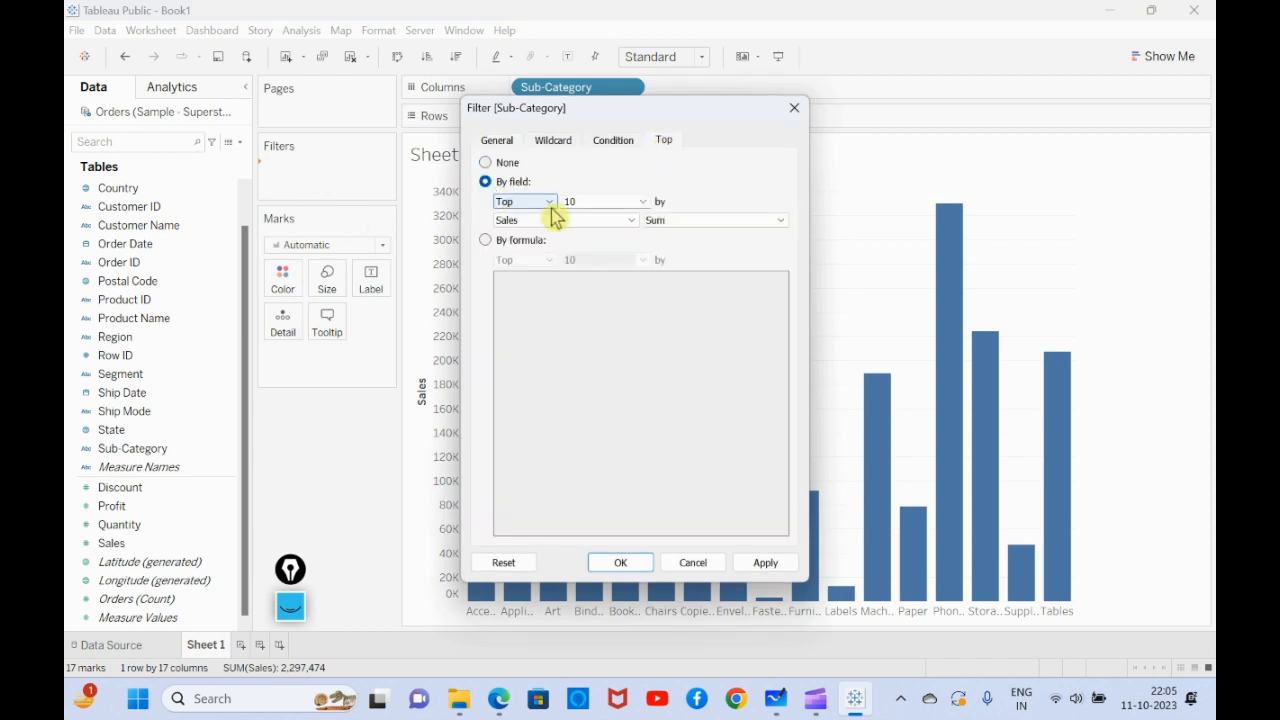
pyautogui.click(770, 565)
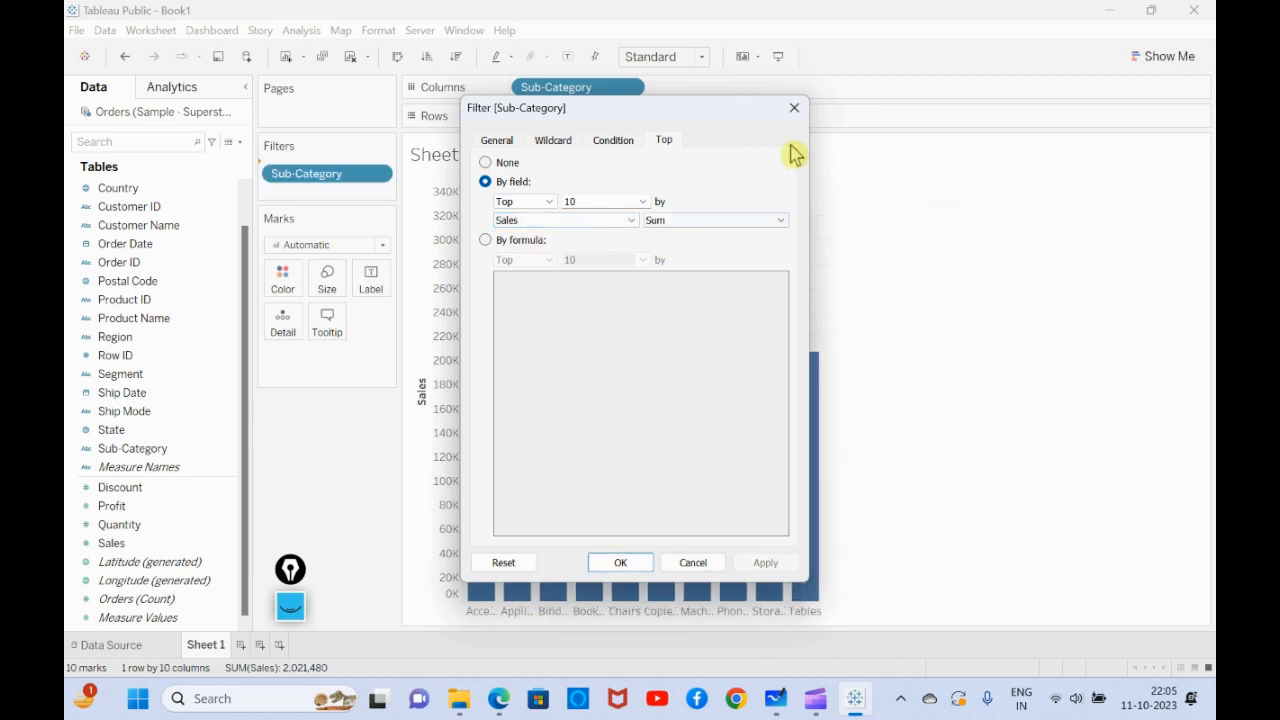
pyautogui.click(794, 107)
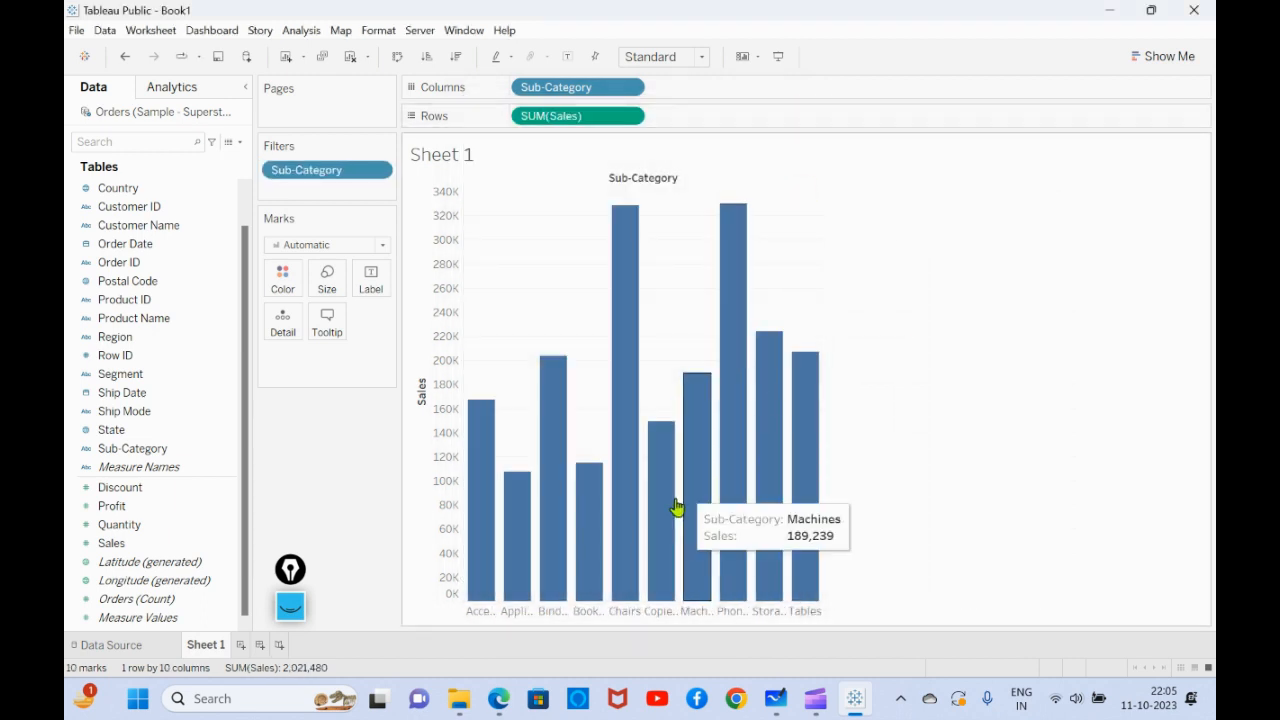
# - Rotate the sub-category labels beneath the bars and clear the bar selection
pyautogui.rightClick(545, 620)
pyautogui.click(590, 536)
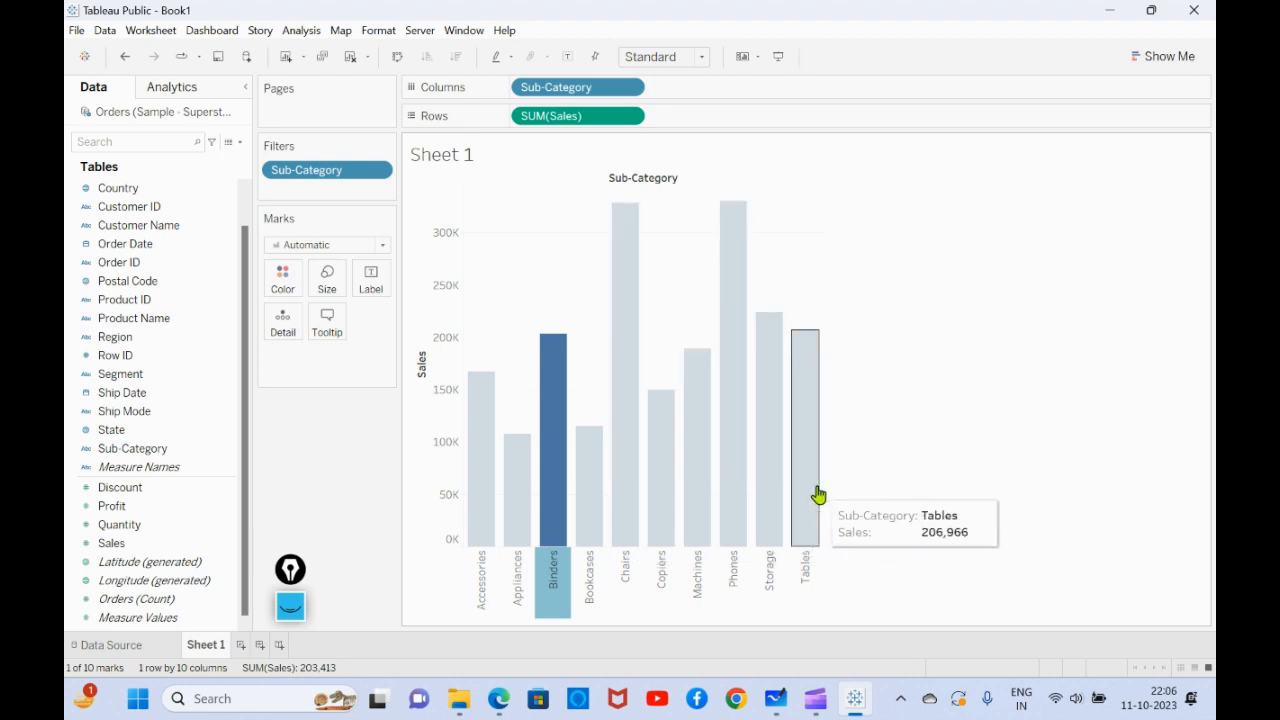
pyautogui.click(948, 543)
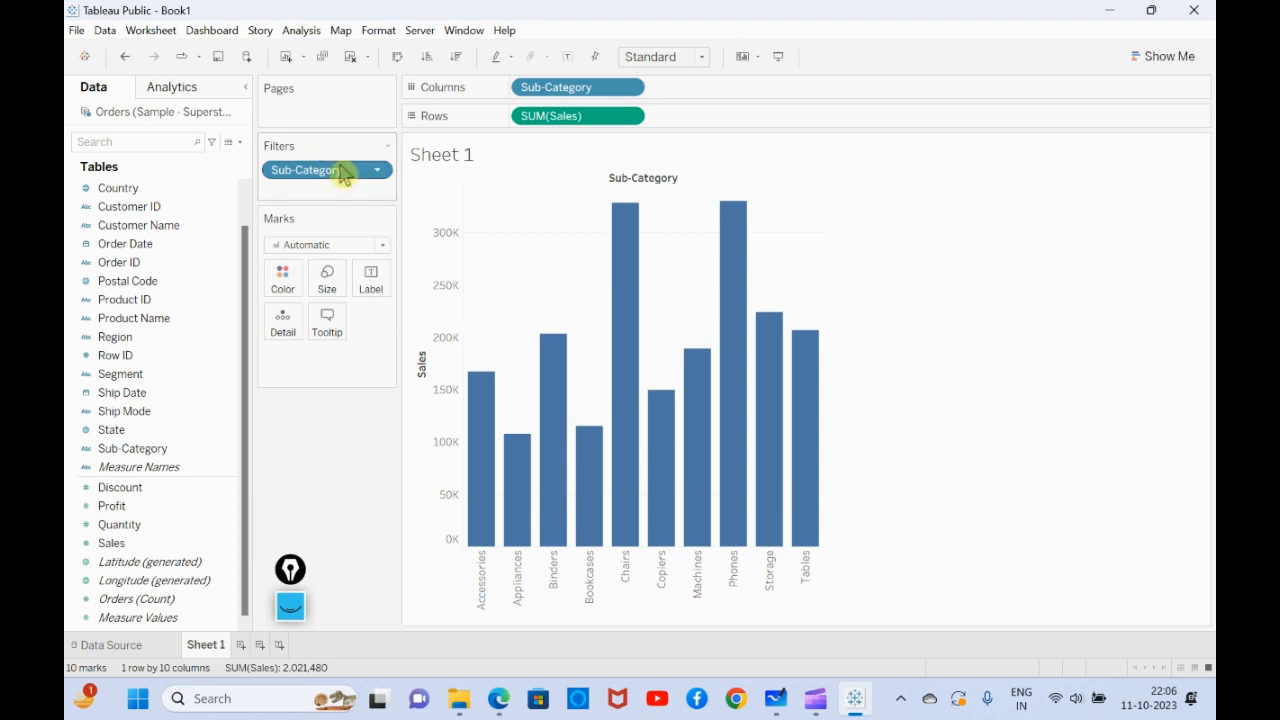
# - Edit the Sub-Category filter to keep only the top 5 by sum of Sales and apply it
pyautogui.click(379, 174)
pyautogui.click(330, 191)
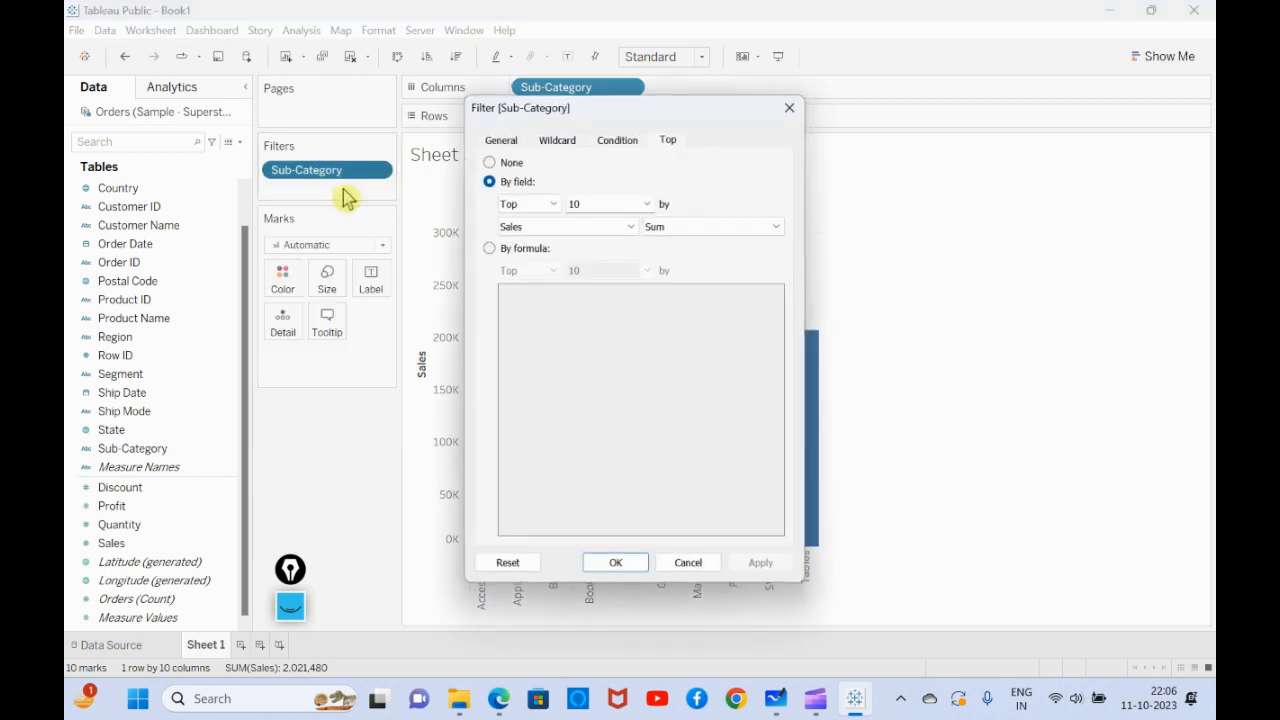
pyautogui.moveTo(598, 204); pyautogui.dragTo(527, 201)
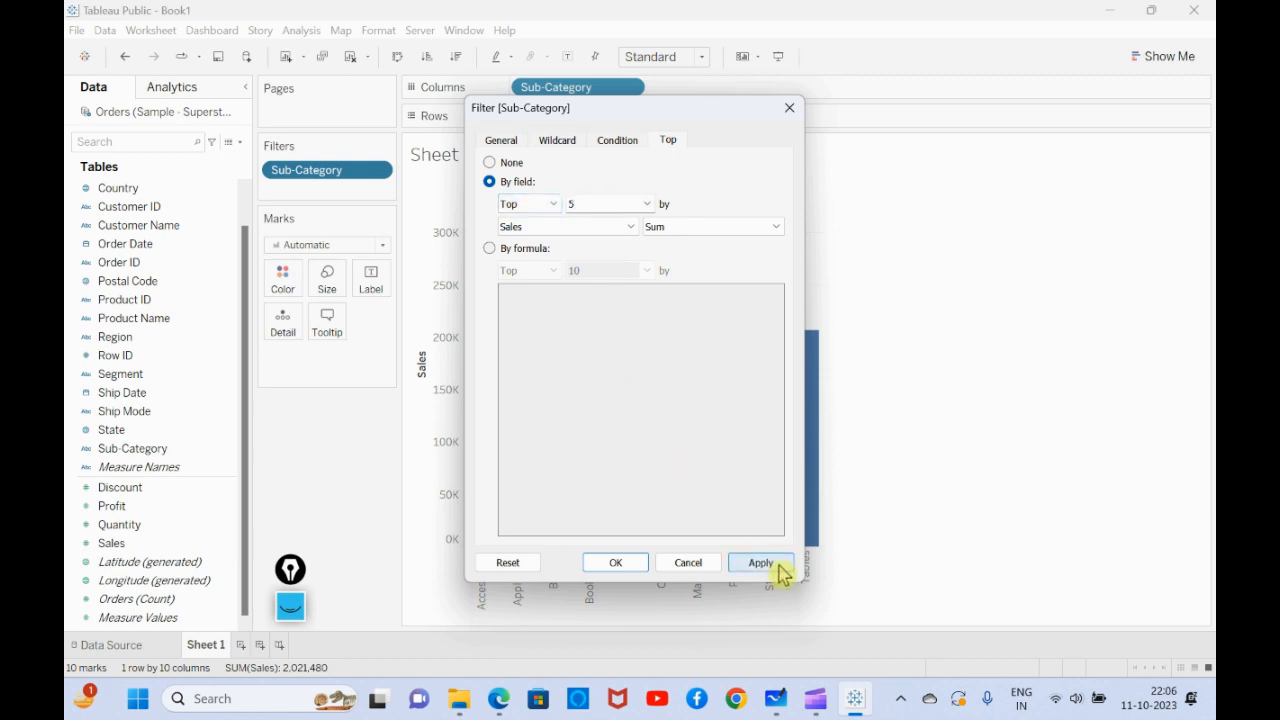
pyautogui.moveTo(666, 109); pyautogui.dragTo(993, 127)
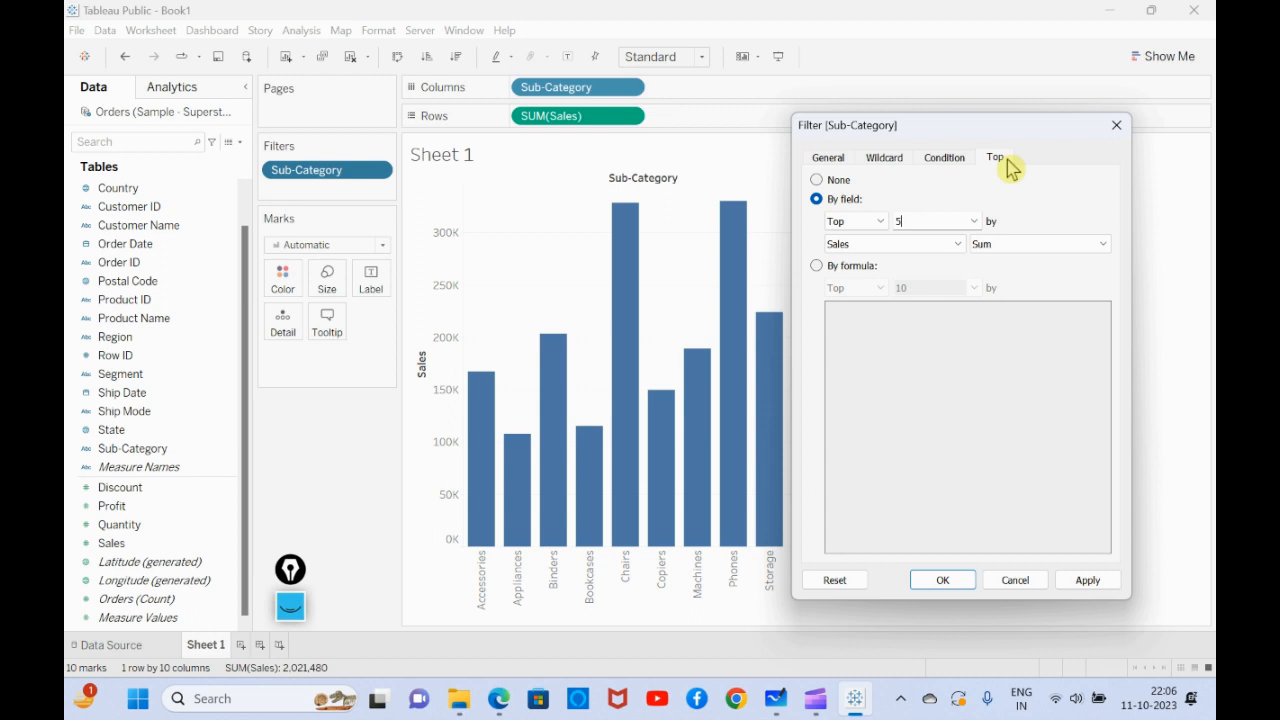
pyautogui.click(1097, 578)
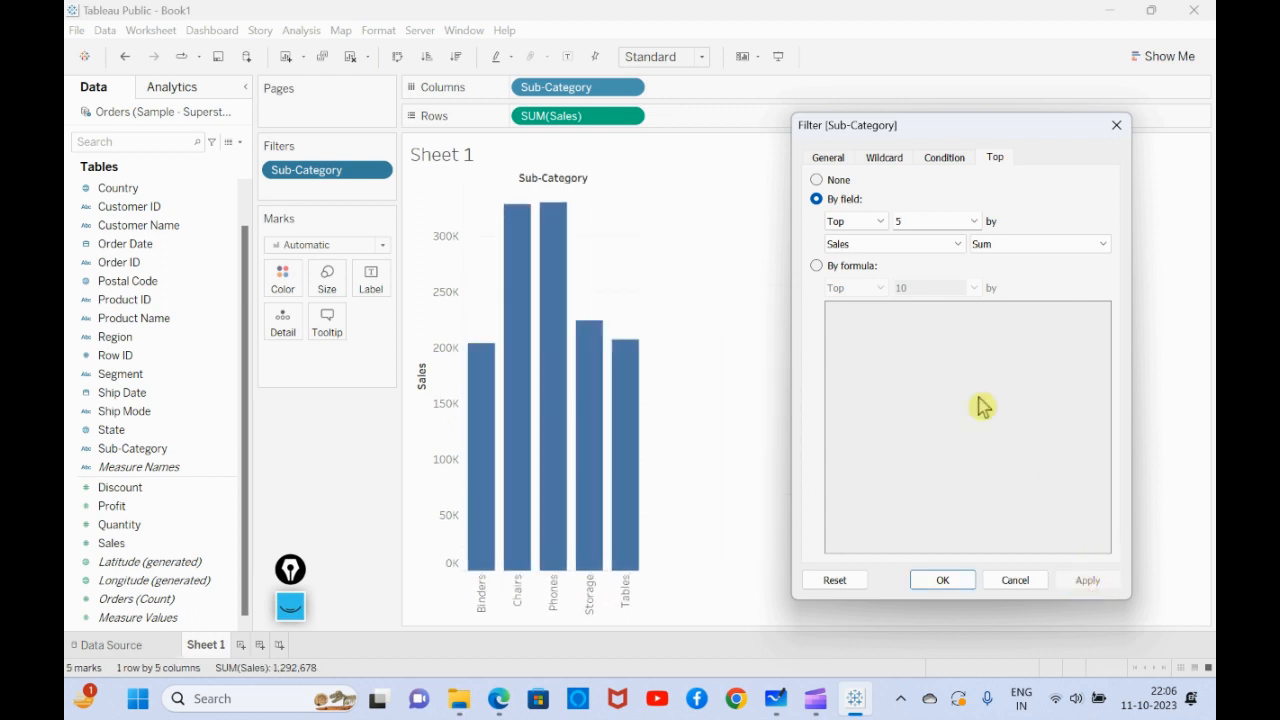
# - Set the Sub-Category filter's top count to 7 and accept the filter
pyautogui.doubleClick(900, 221)
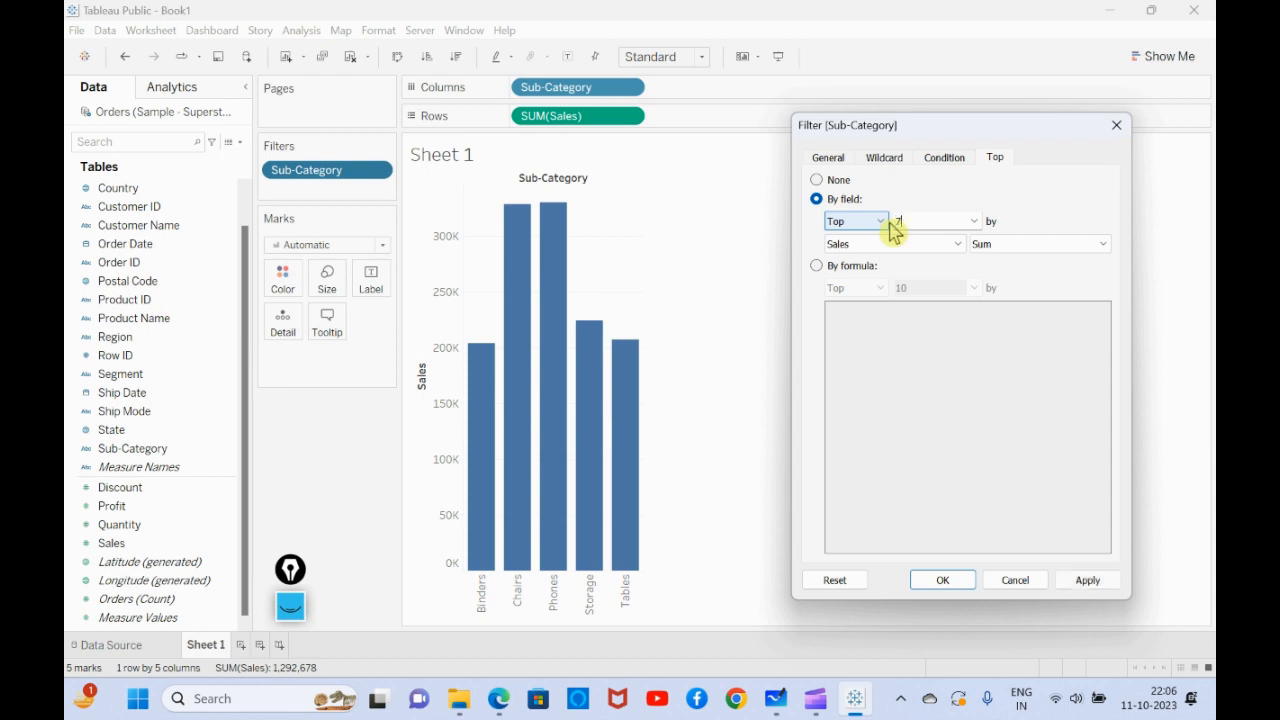
pyautogui.click(1100, 582)
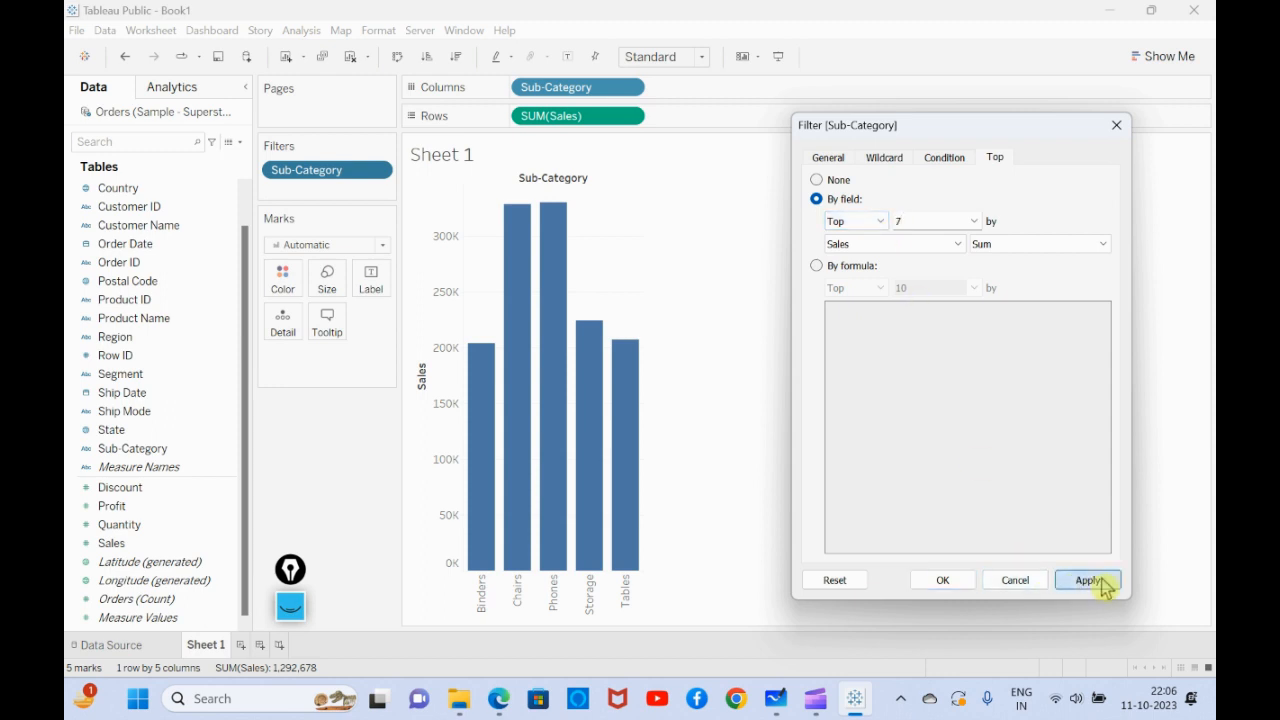
pyautogui.click(945, 582)
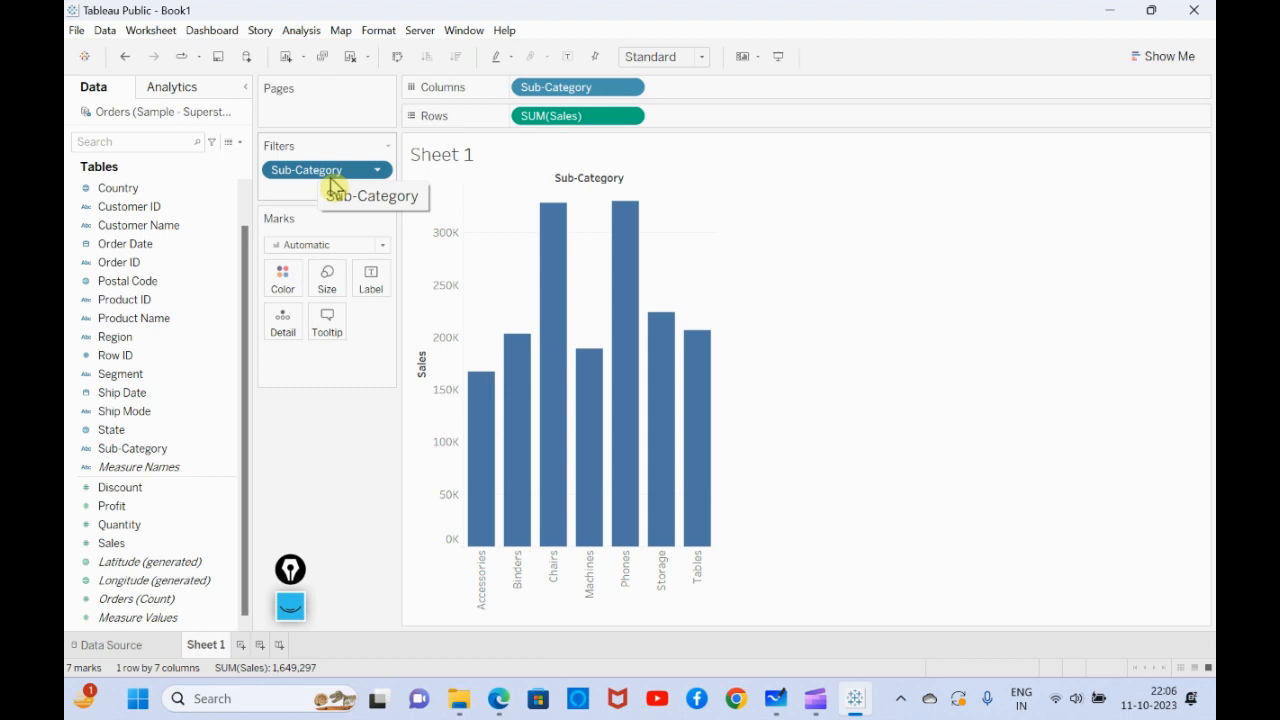
# - Reopen the Sub-Category filter's top settings and start a new parameter for the top count, named TopN
pyautogui.click(380, 181)
pyautogui.click(344, 192)
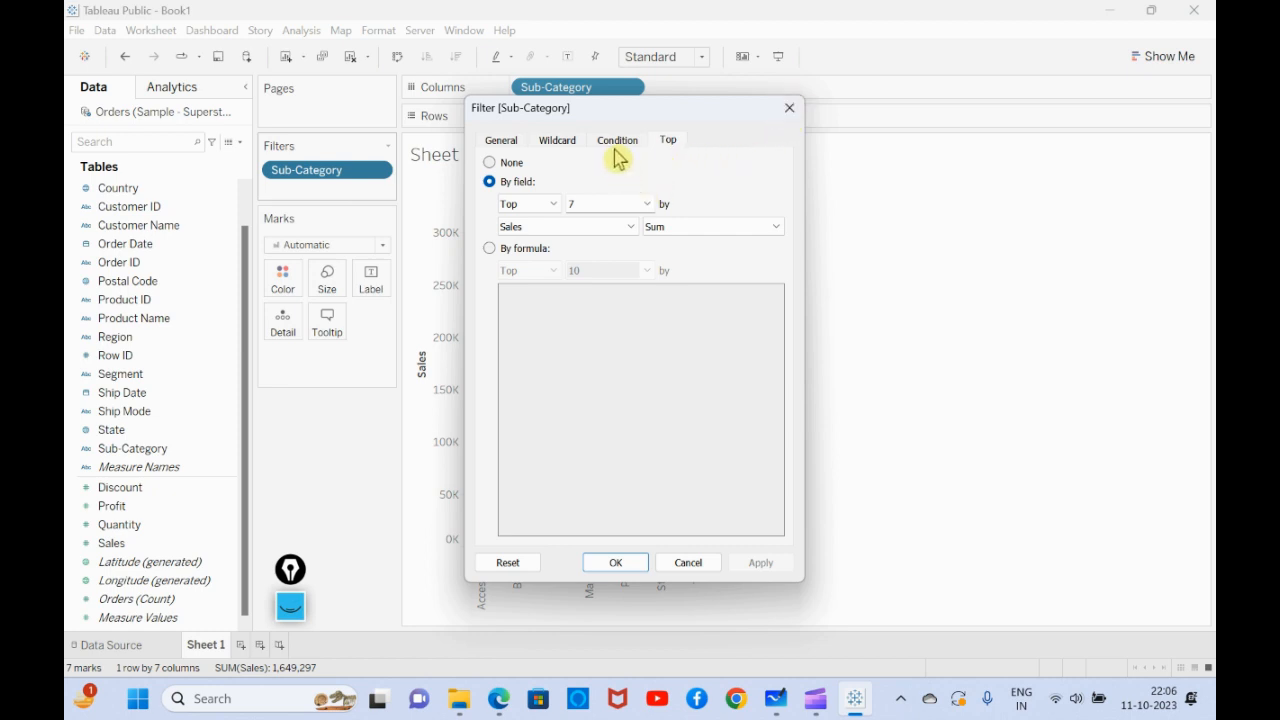
pyautogui.click(648, 205)
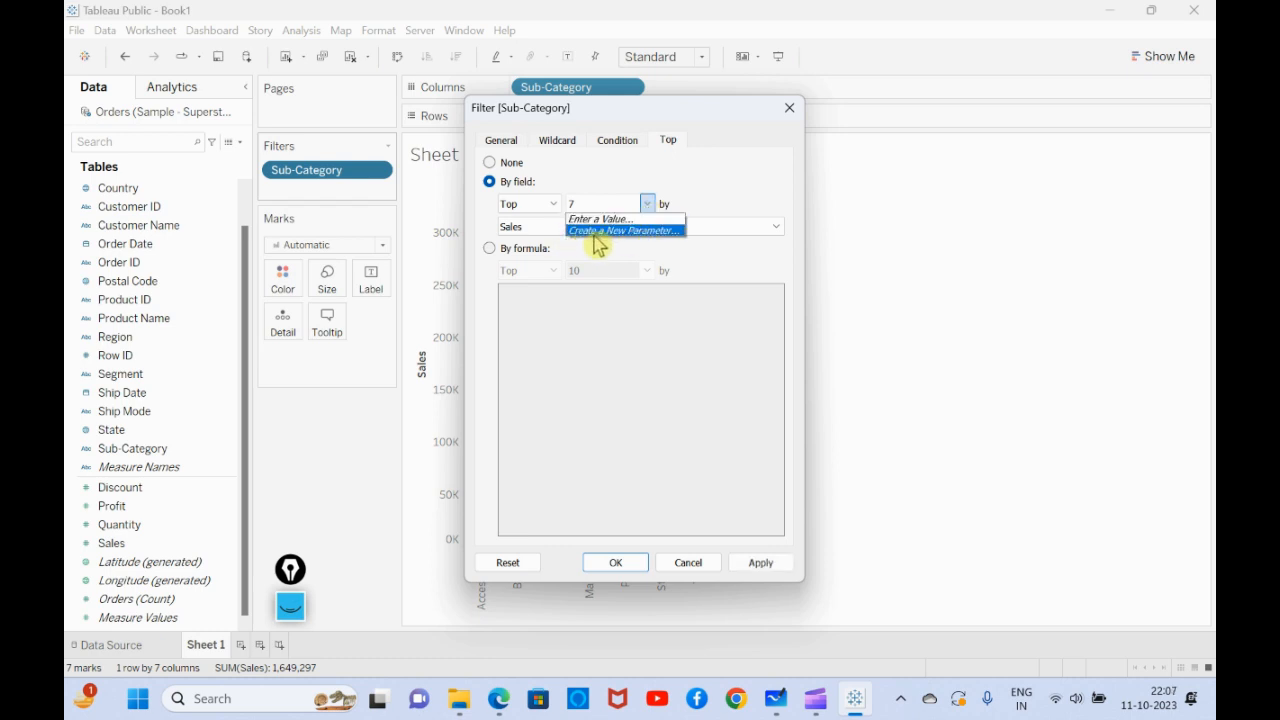
pyautogui.click(614, 232)
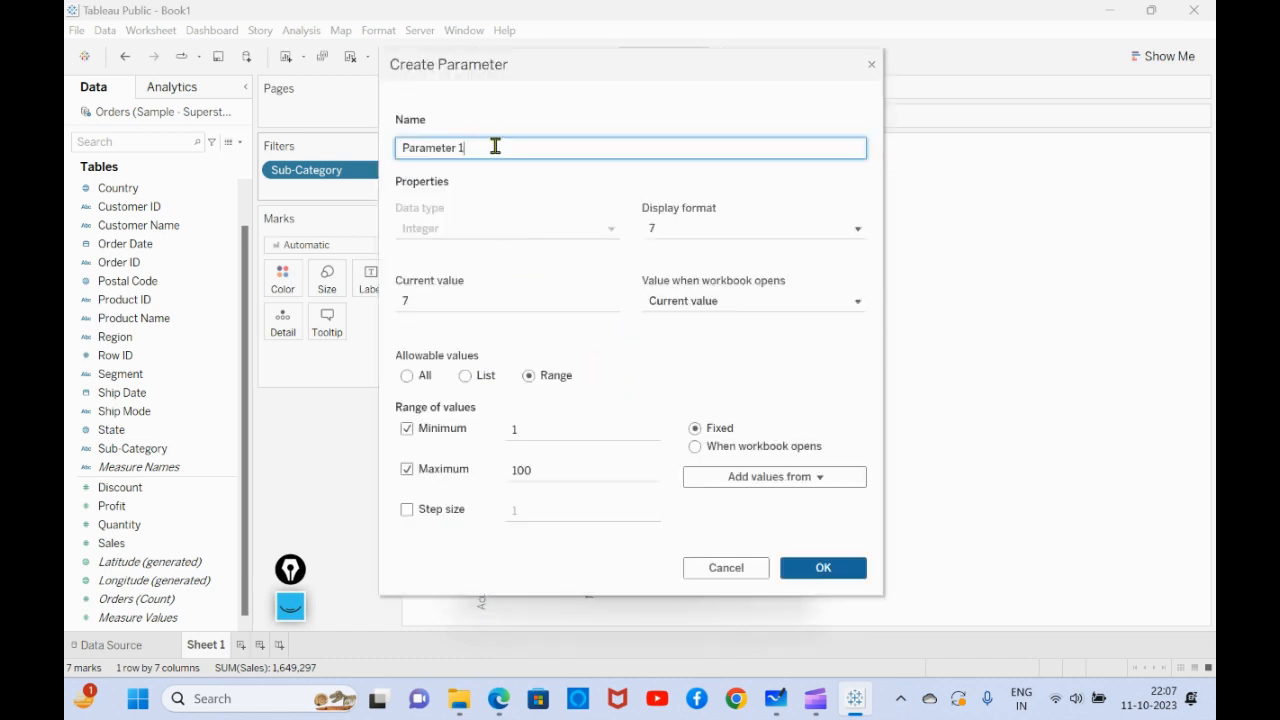
pyautogui.moveTo(492, 147); pyautogui.dragTo(399, 145)
pyautogui.moveTo(400, 144); pyautogui.dragTo(394, 153)
pyautogui.write('To')
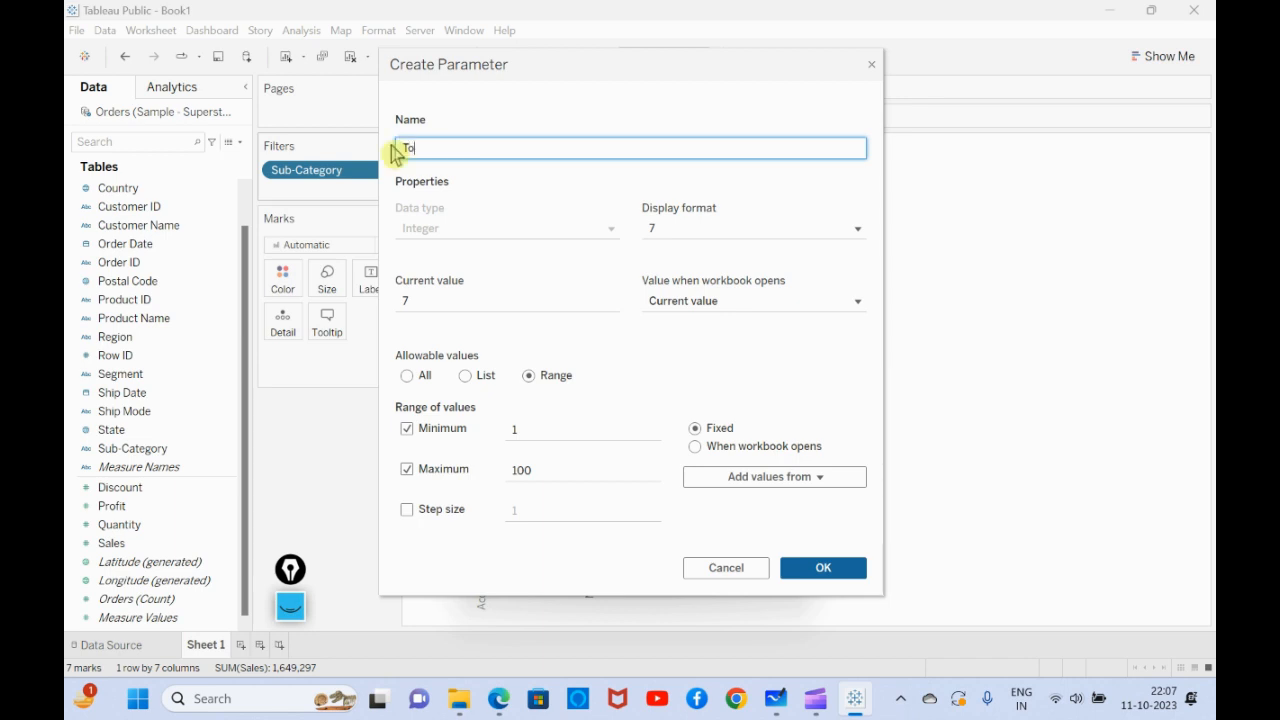
pyautogui.write('p')
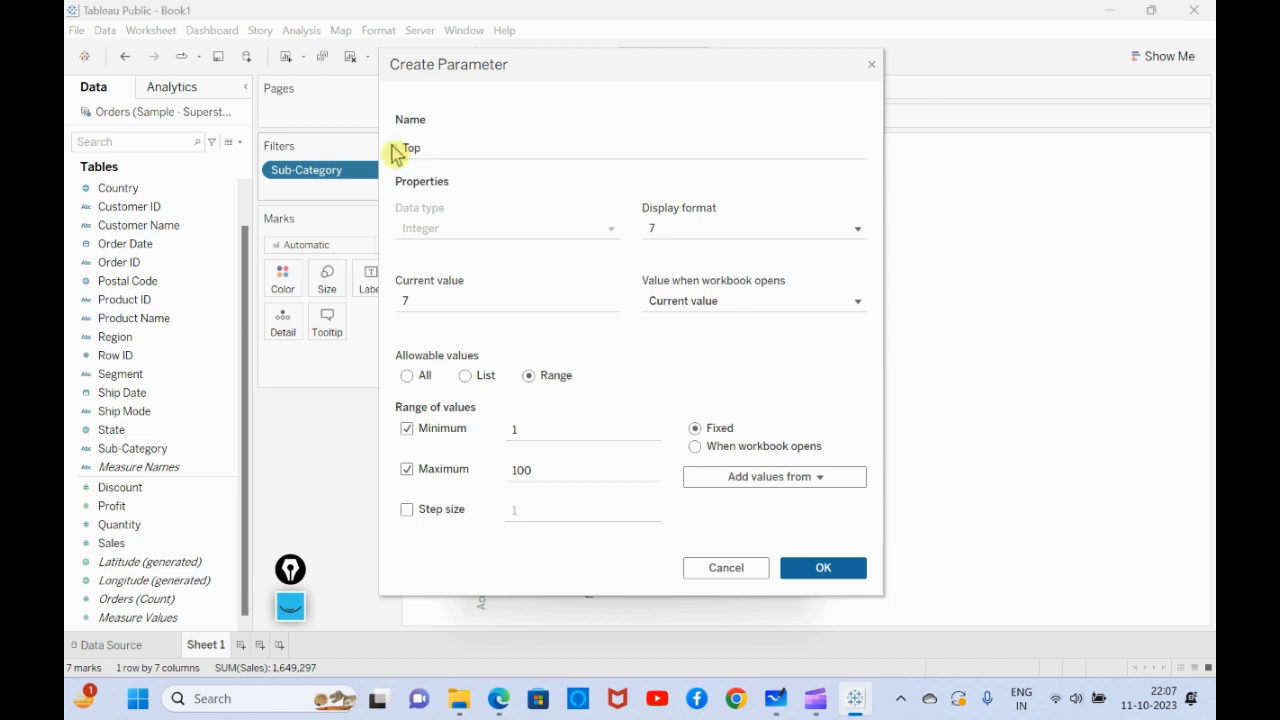
pyautogui.click(454, 150)
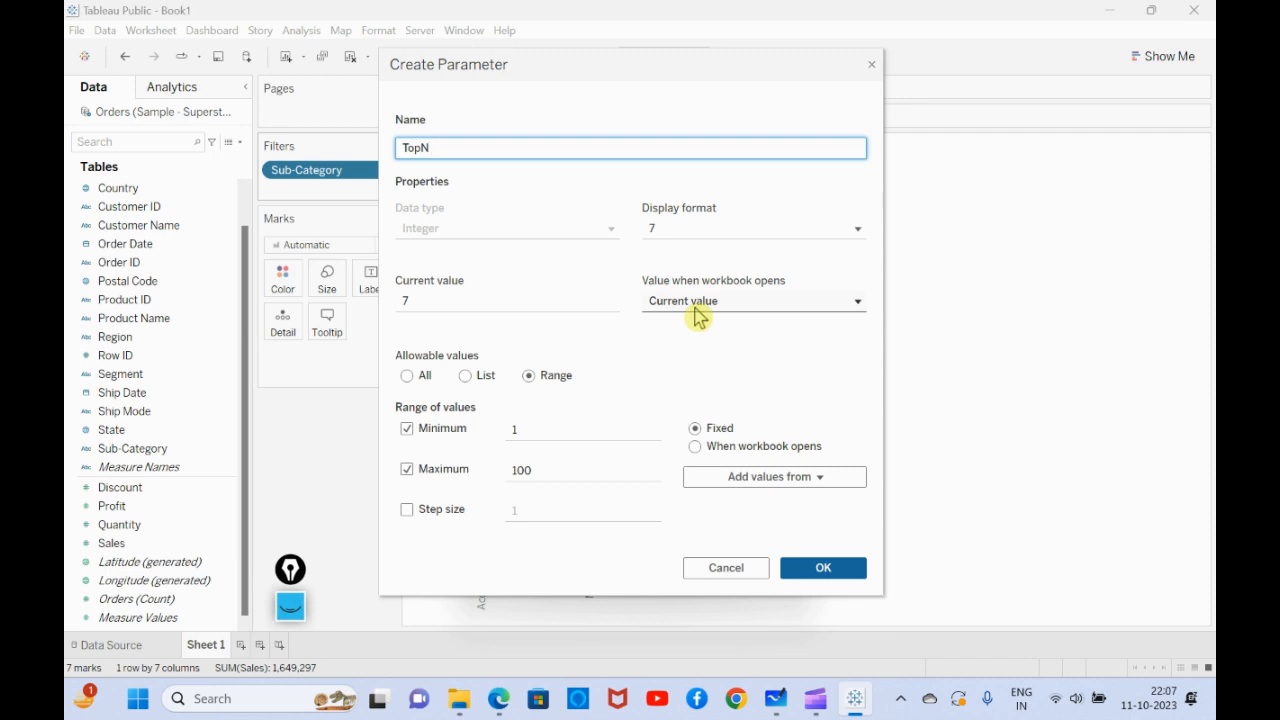
# - Set the TopN parameter's range maximum to 10 and its current value to 10
pyautogui.click(407, 473)
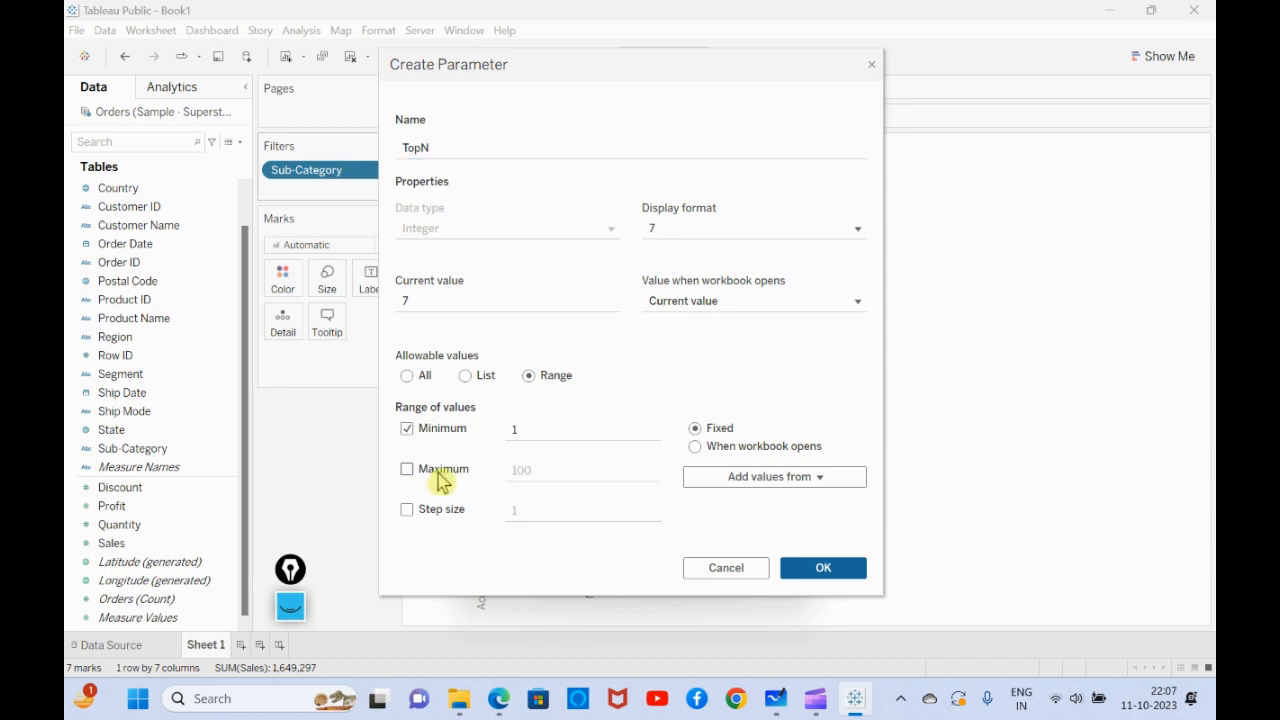
pyautogui.click(438, 474)
pyautogui.click(537, 472)
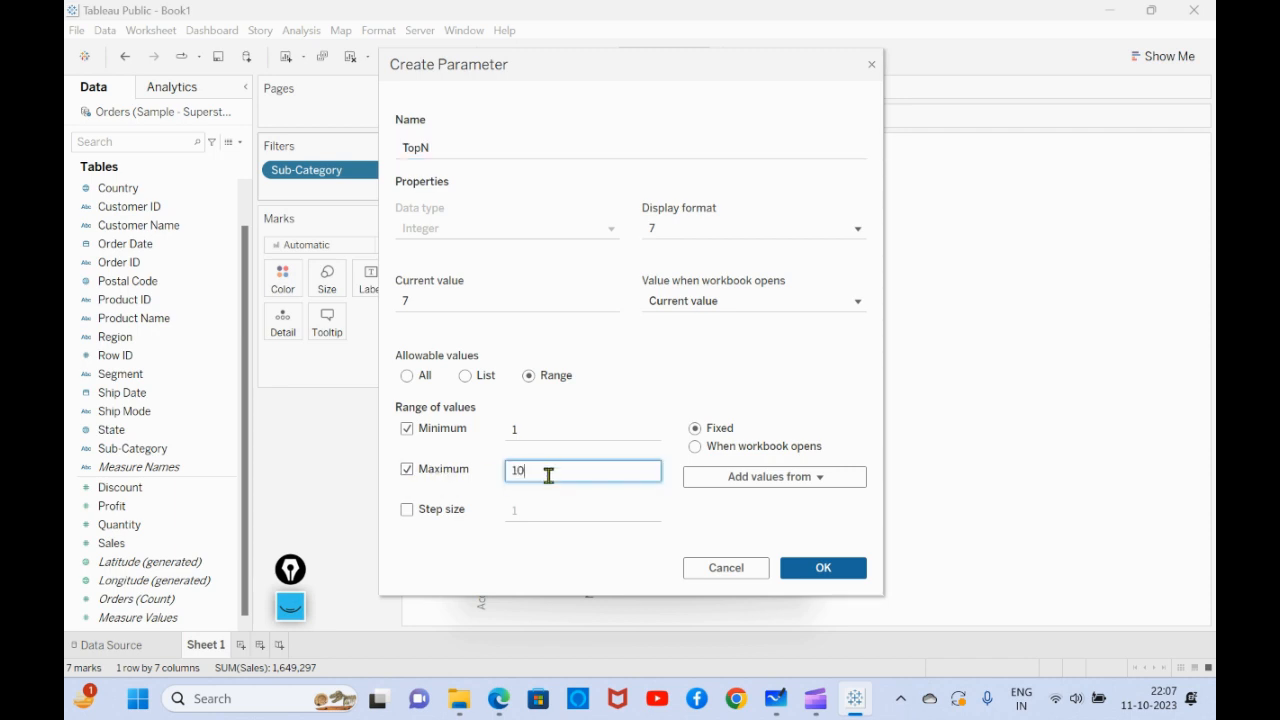
pyautogui.click(545, 558)
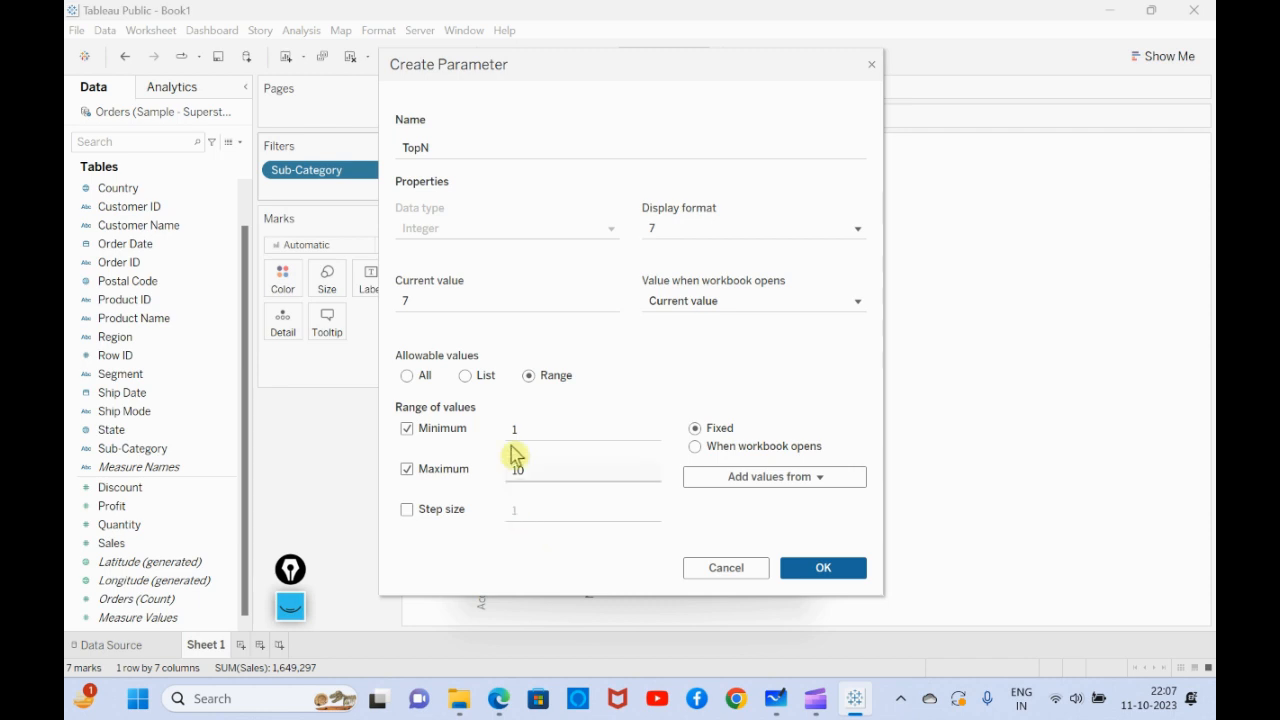
pyautogui.click(425, 300)
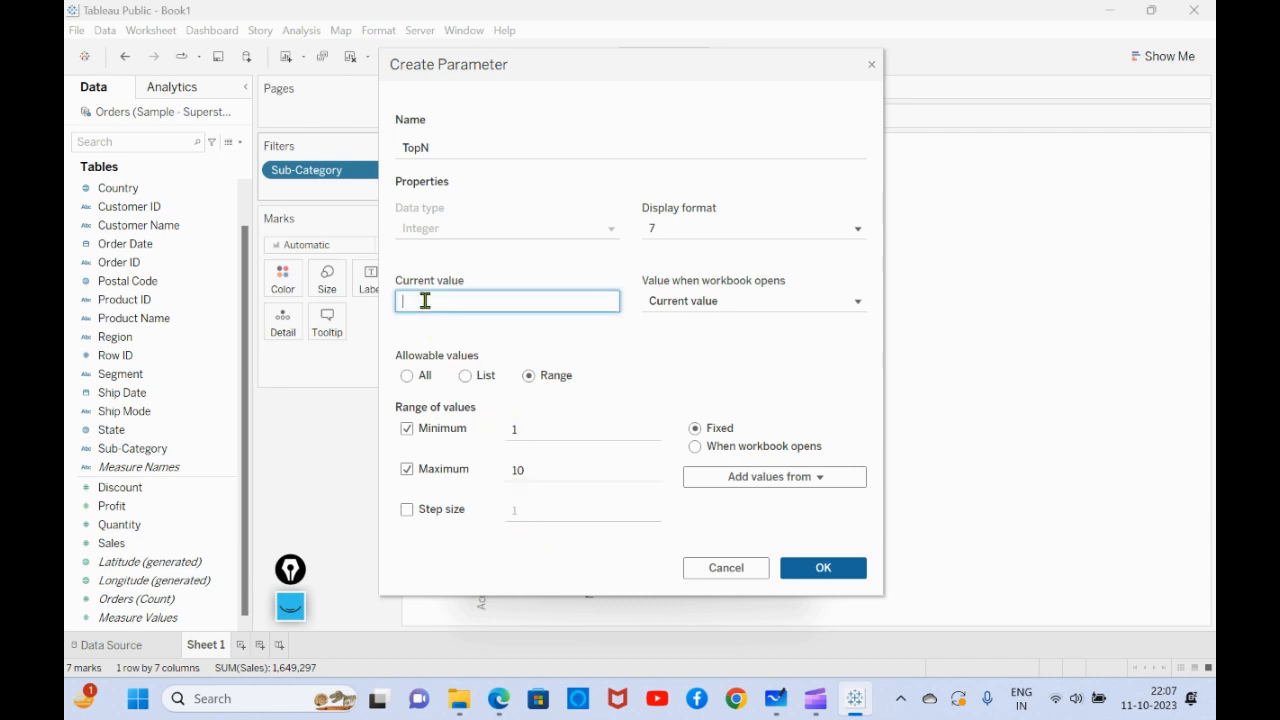
pyautogui.click(470, 565)
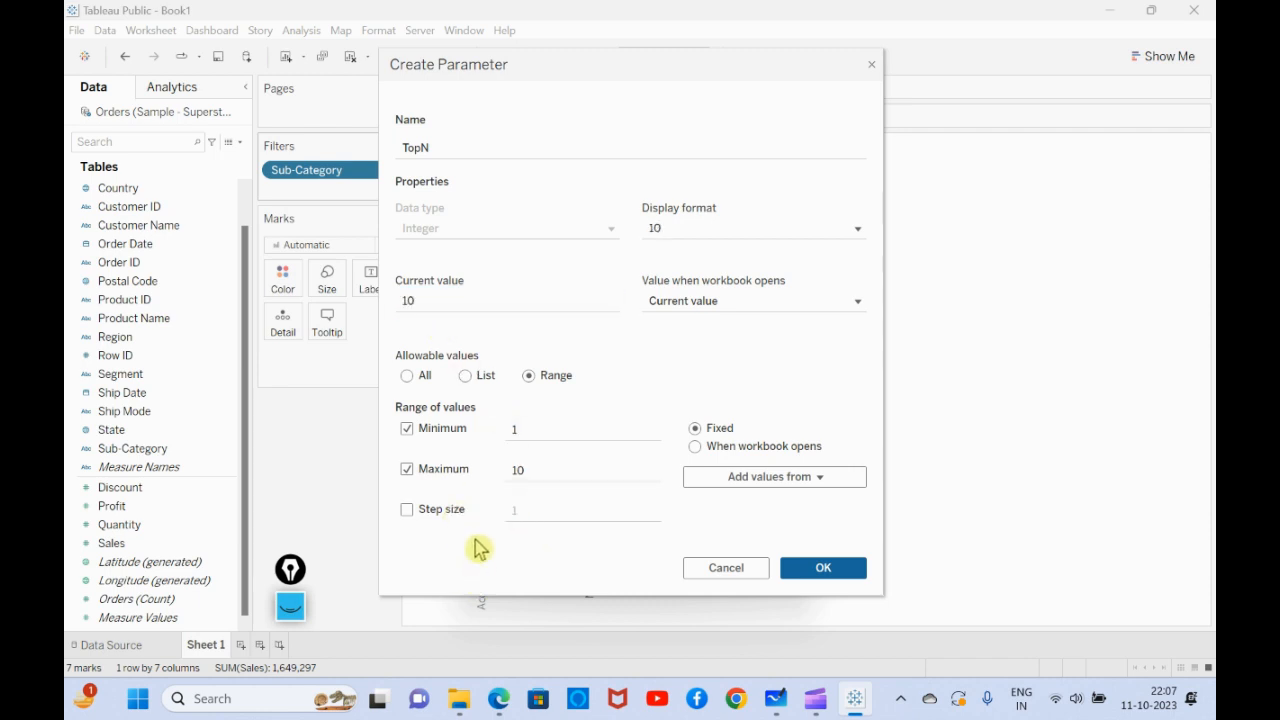
# - Create the TopN parameter and apply the Sub-Category filter with TopN as its top count by sum of Sales
pyautogui.click(824, 573)
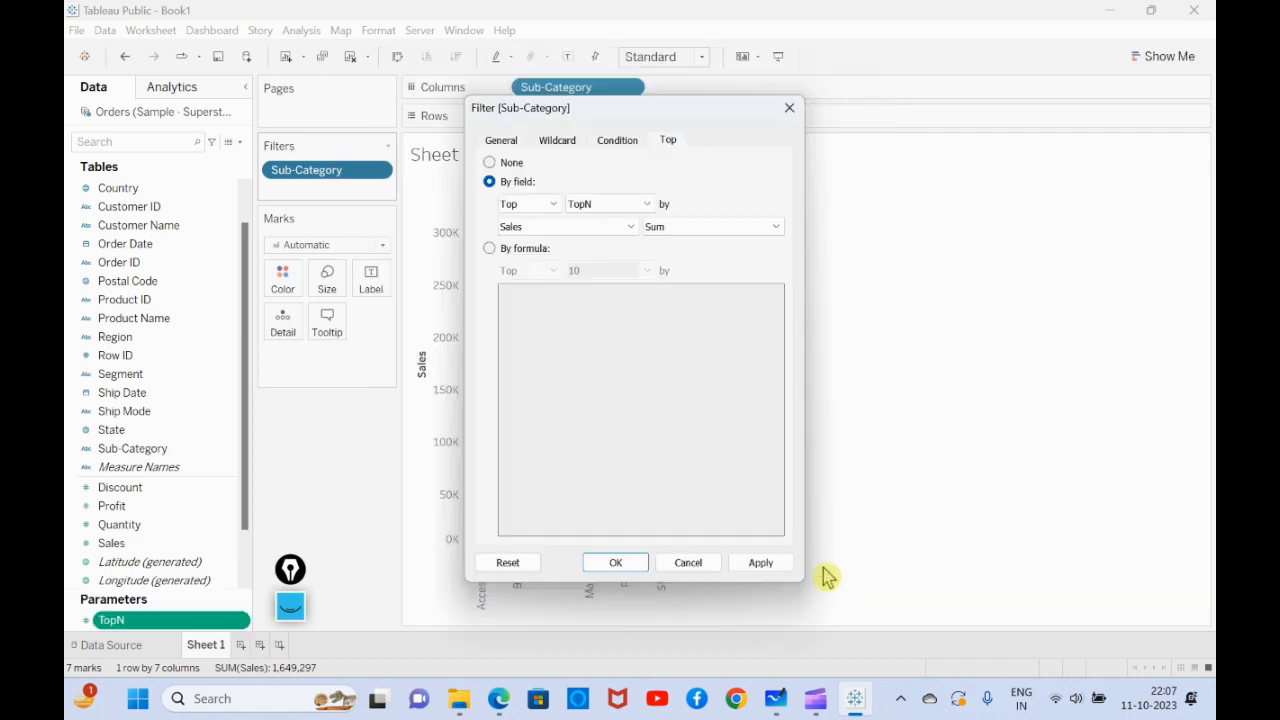
pyautogui.click(765, 565)
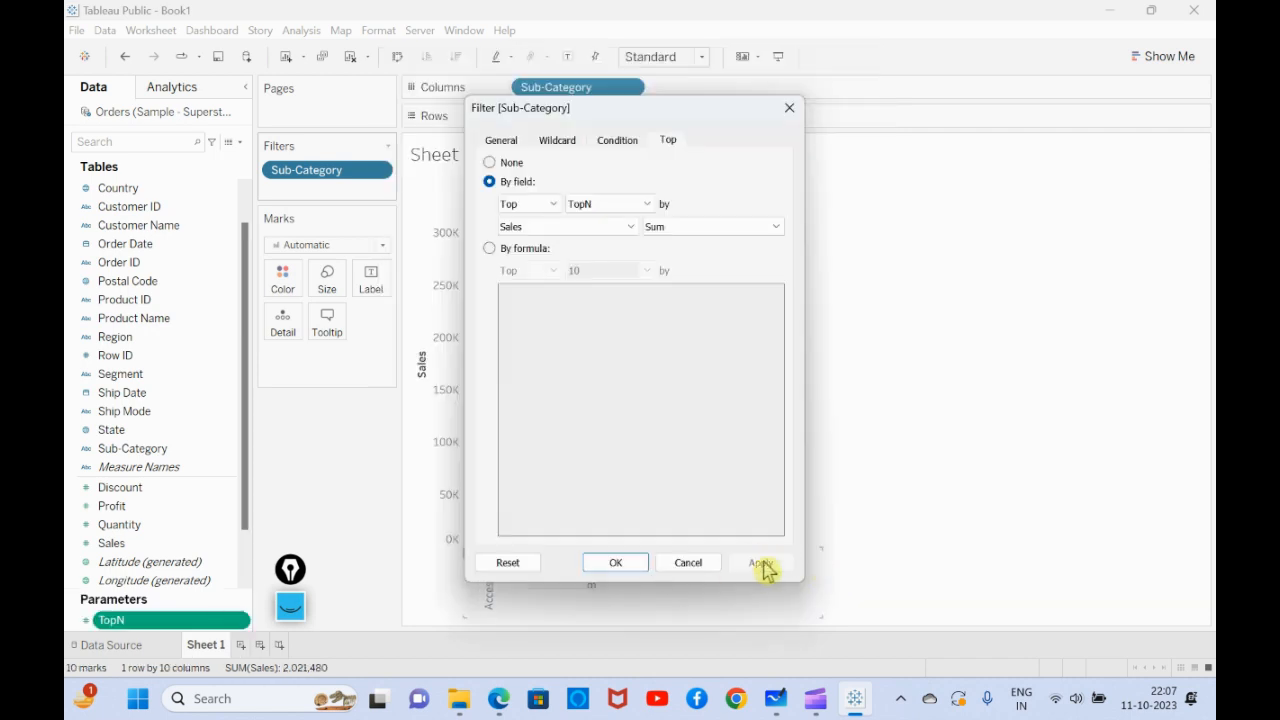
pyautogui.click(630, 563)
# - Show the TopN parameter control on the sheet and change its display from slider to Type In
pyautogui.scroll(-2, 170, 605)
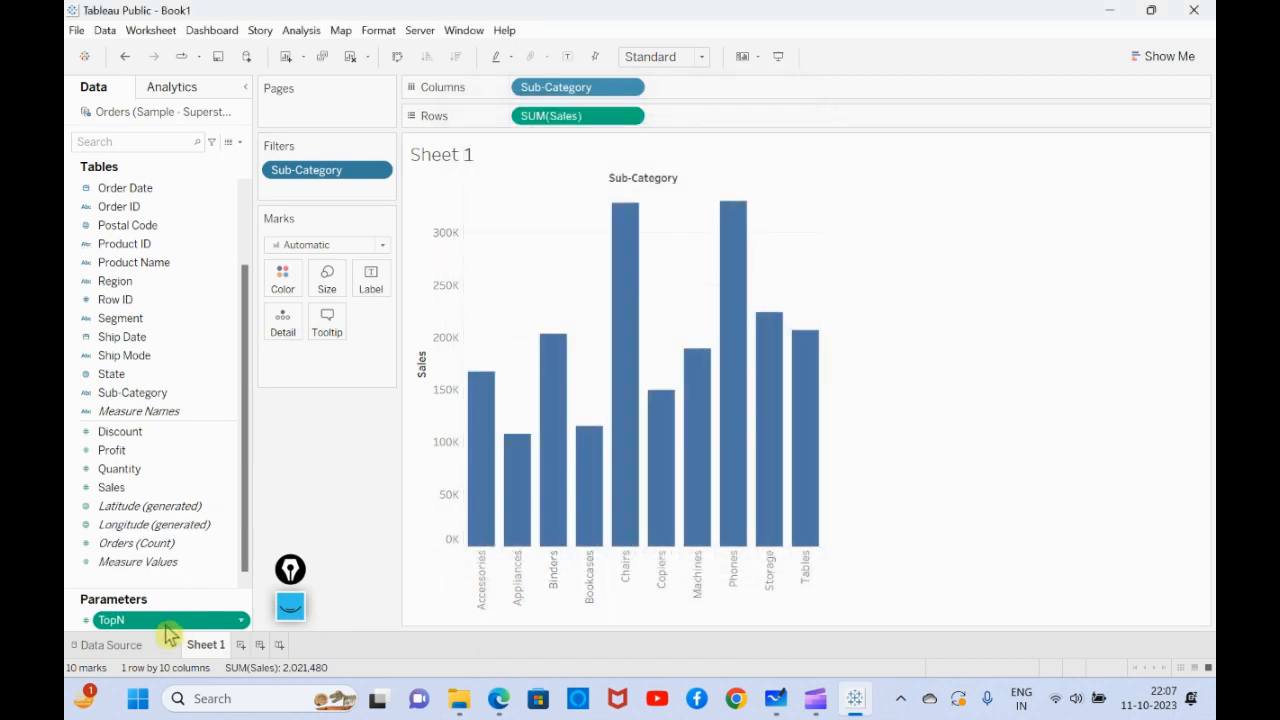
pyautogui.rightClick(176, 622)
pyautogui.click(255, 360)
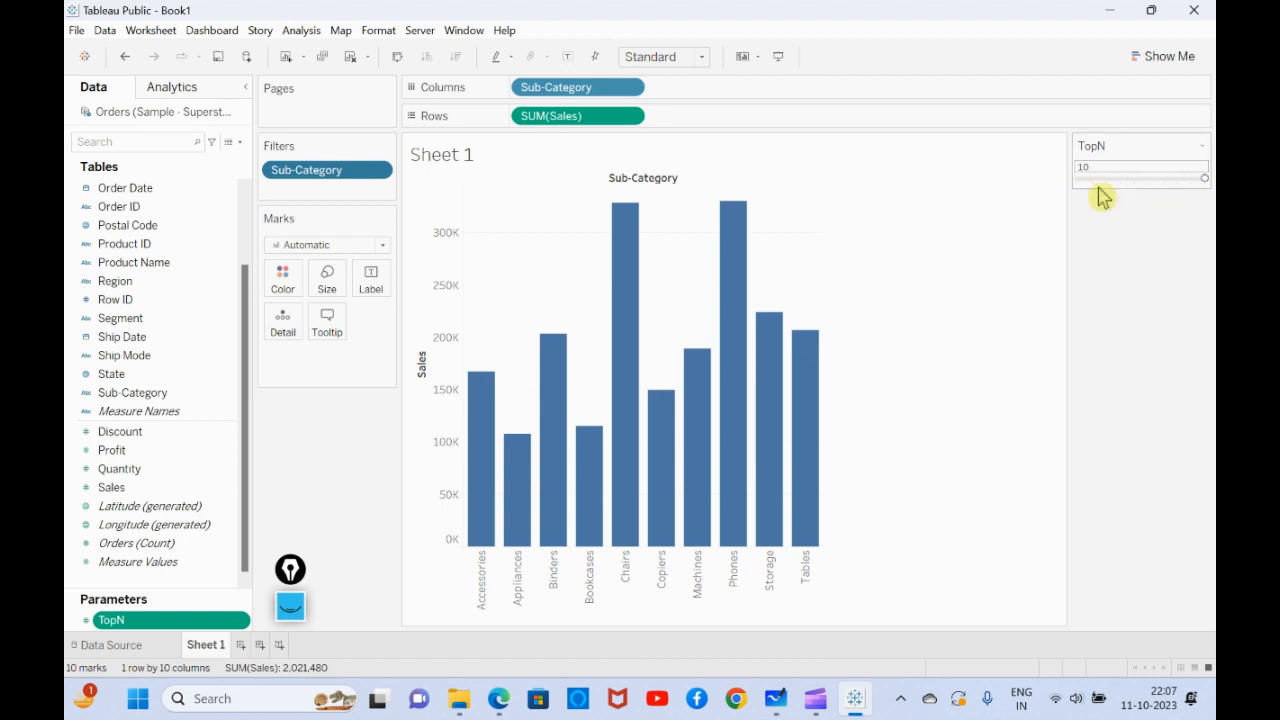
pyautogui.click(1203, 149)
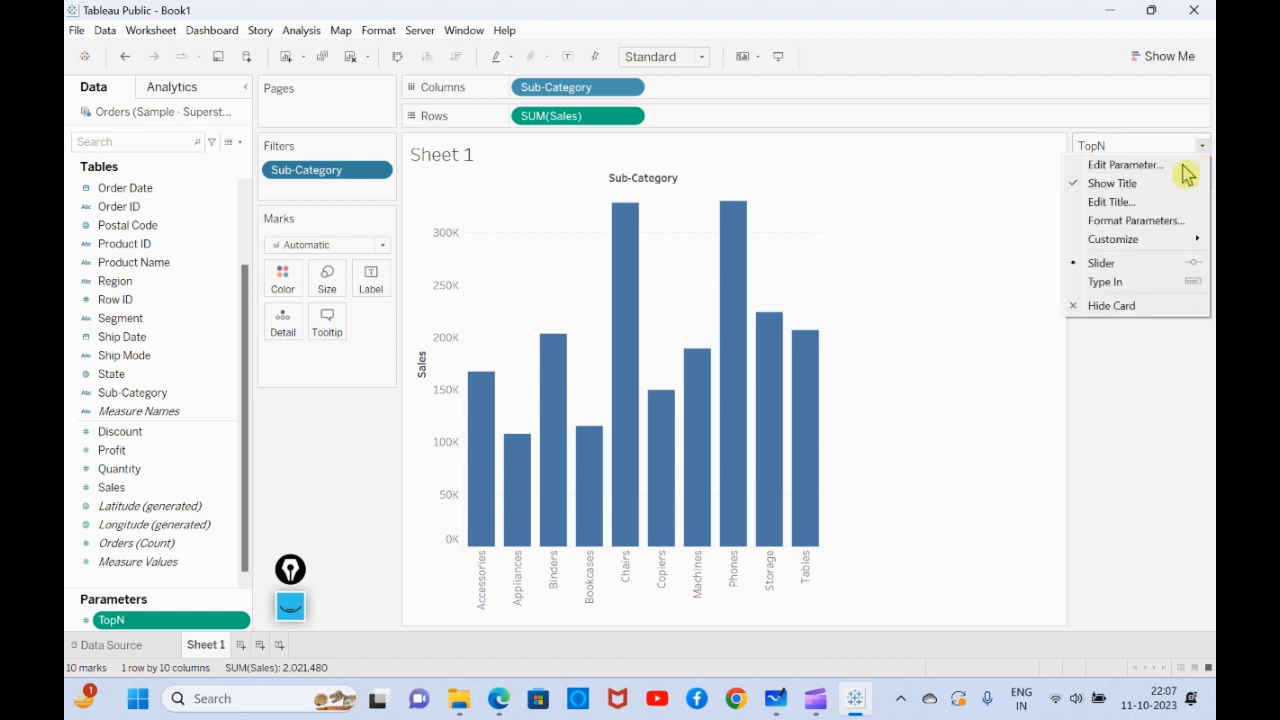
pyautogui.click(1120, 285)
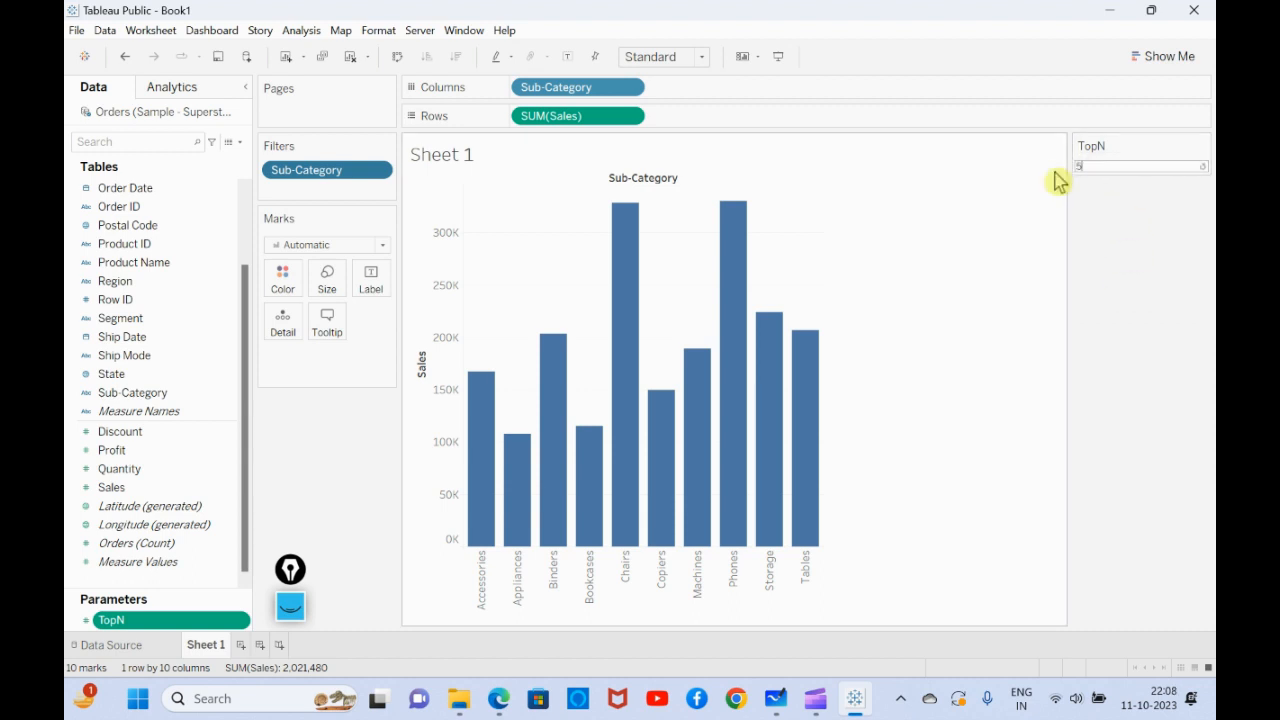
# - Try the TopN parameter on the chart with the values 5 and 3, and finish with 7
pyautogui.write('5')
pyautogui.press('Return')
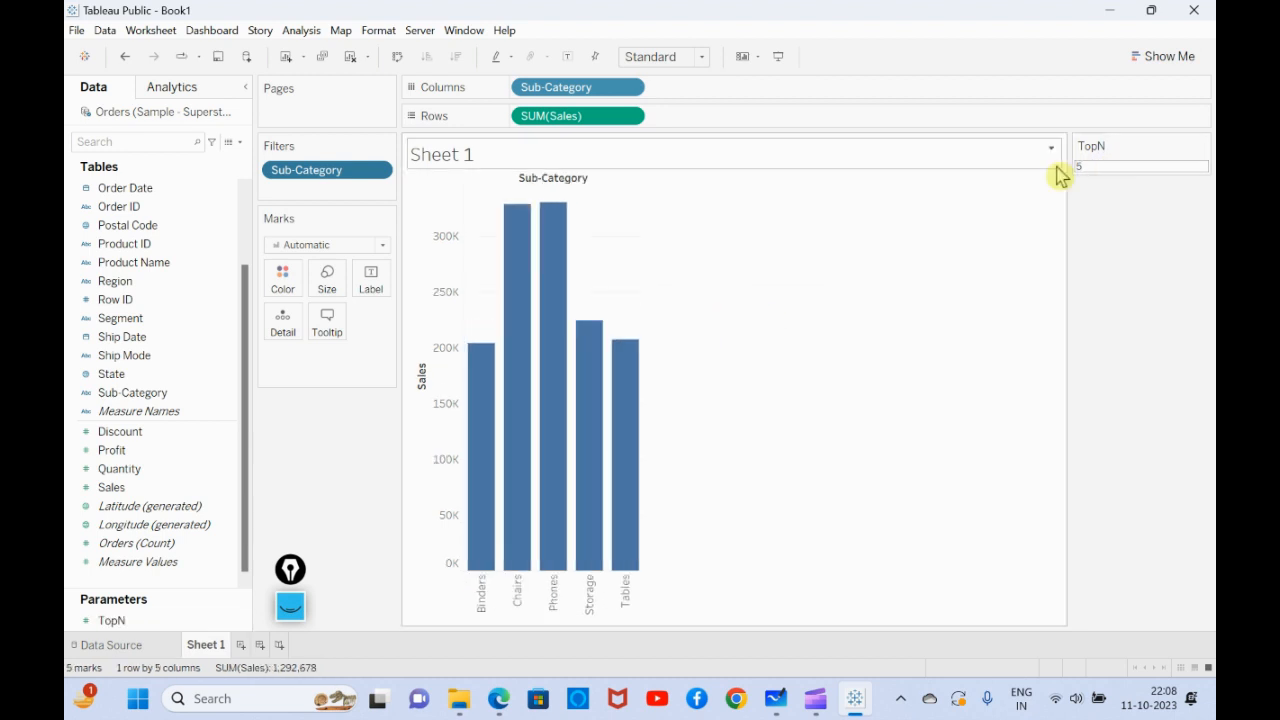
pyautogui.press('Return')
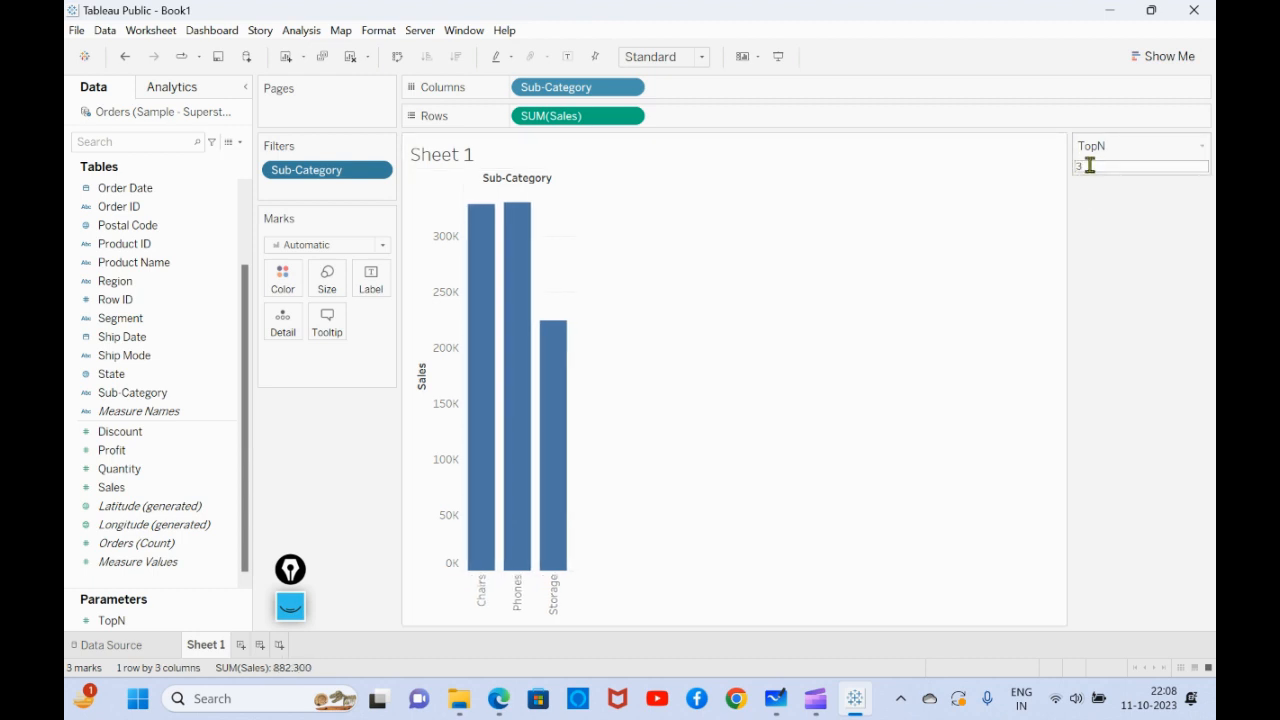
pyautogui.write('7')
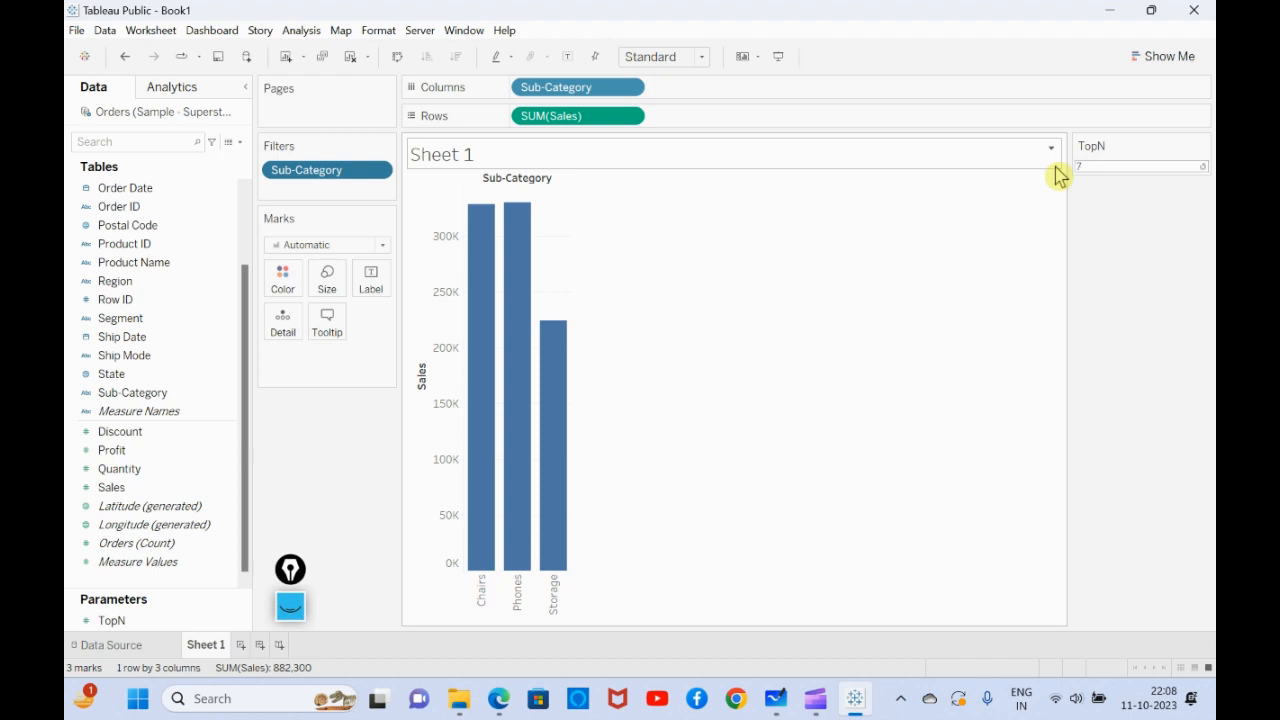
pyautogui.press('Return')
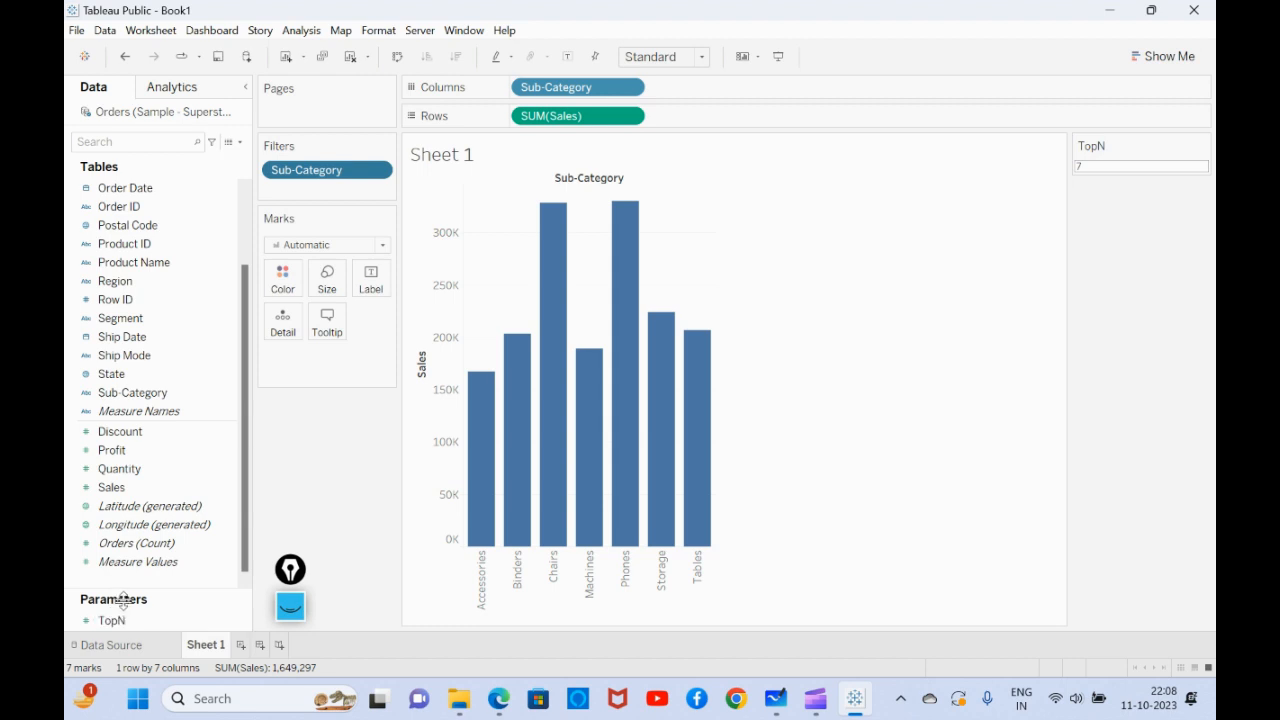
pyautogui.click(176, 547)
pyautogui.scroll(3, 234, 354)
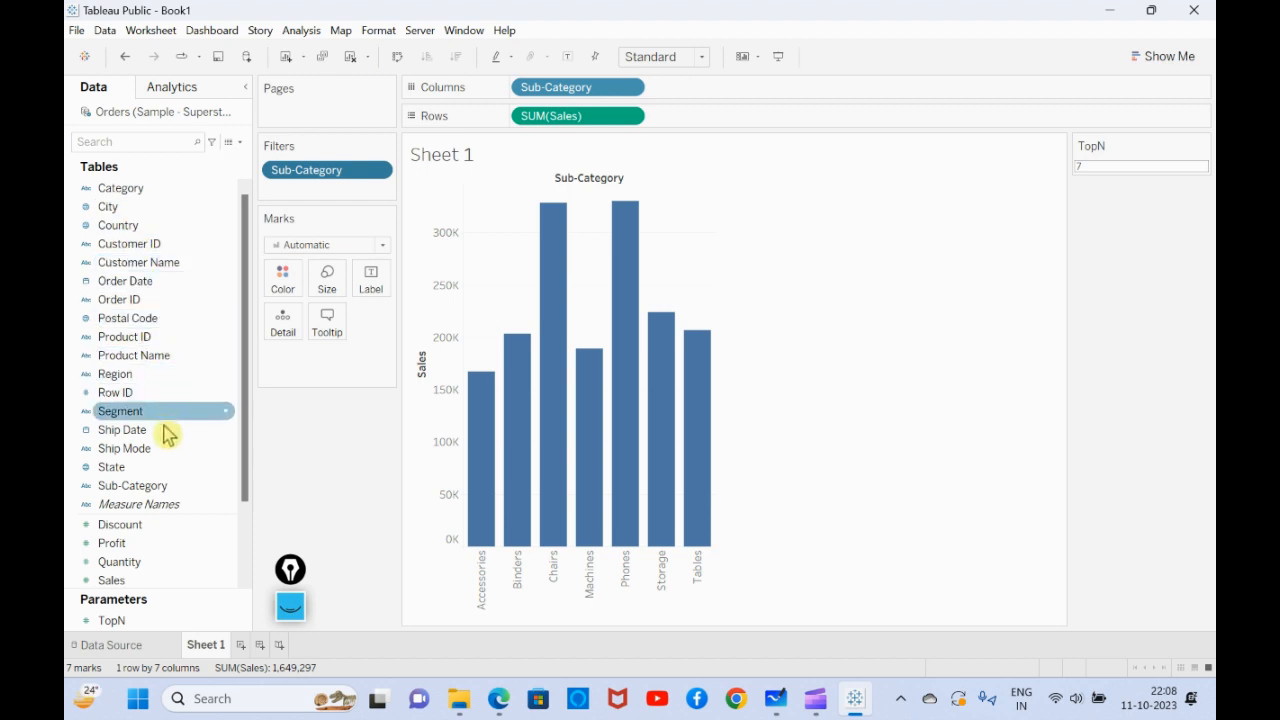
pyautogui.scroll(-3, 163, 437)
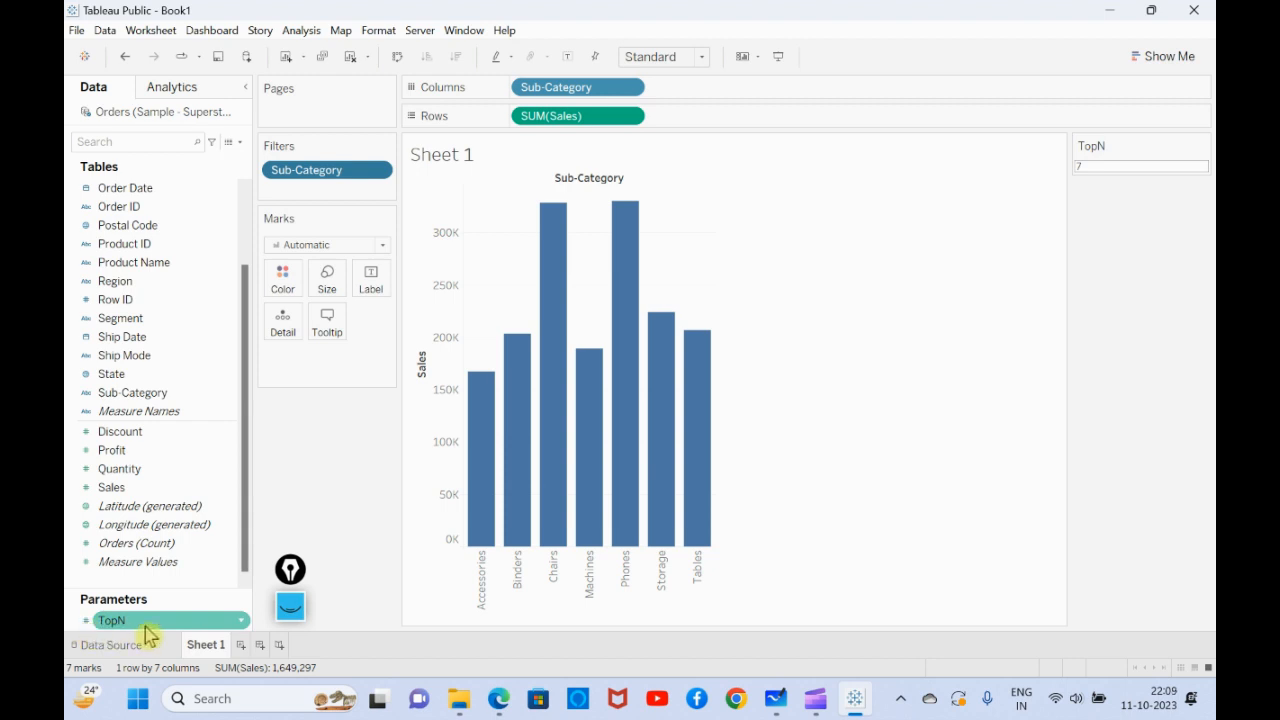
# - Add a new worksheet and build a bar chart with Sub-Category in columns and Profit in rows
pyautogui.click(240, 645)
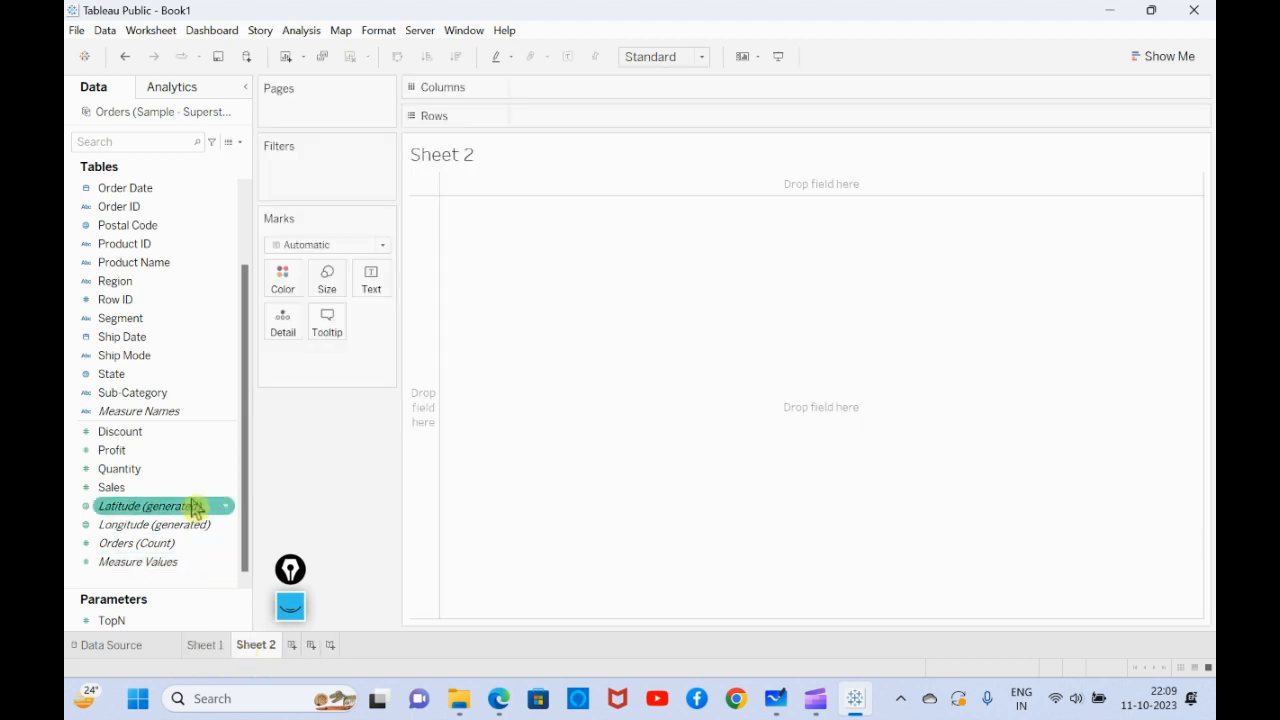
pyautogui.moveTo(140, 392); pyautogui.dragTo(590, 103)
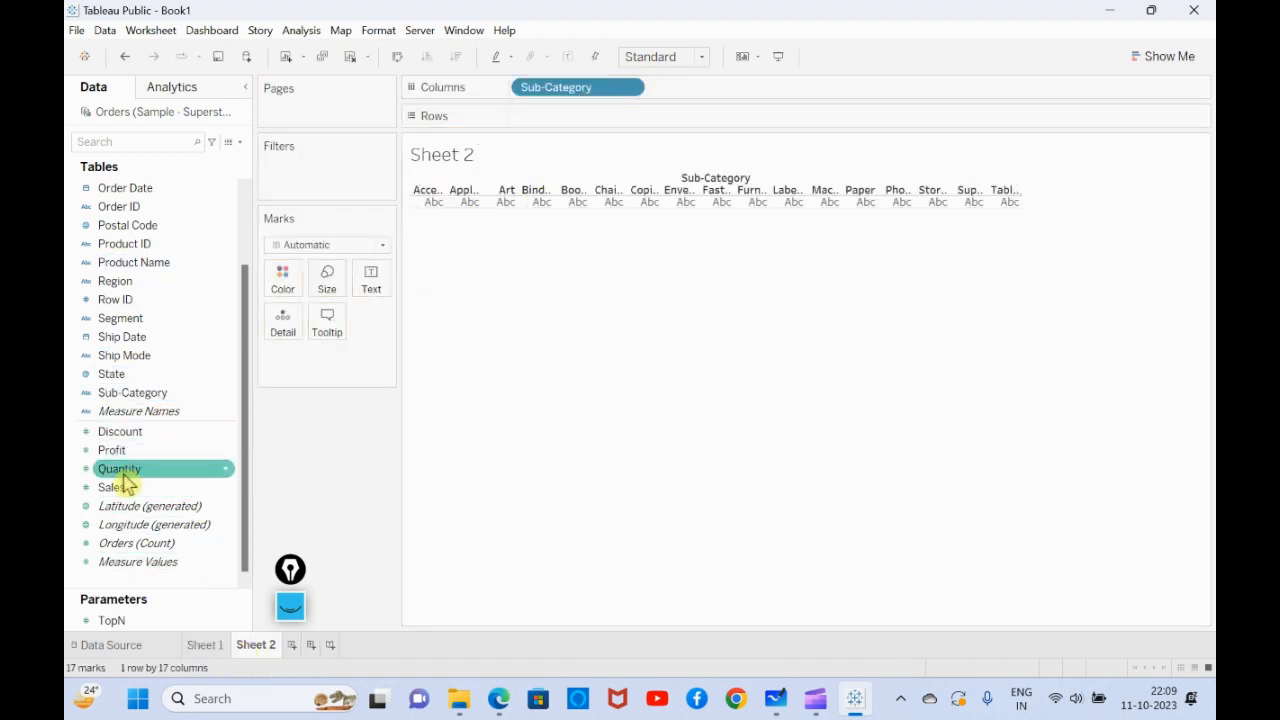
pyautogui.moveTo(134, 450); pyautogui.dragTo(560, 122)
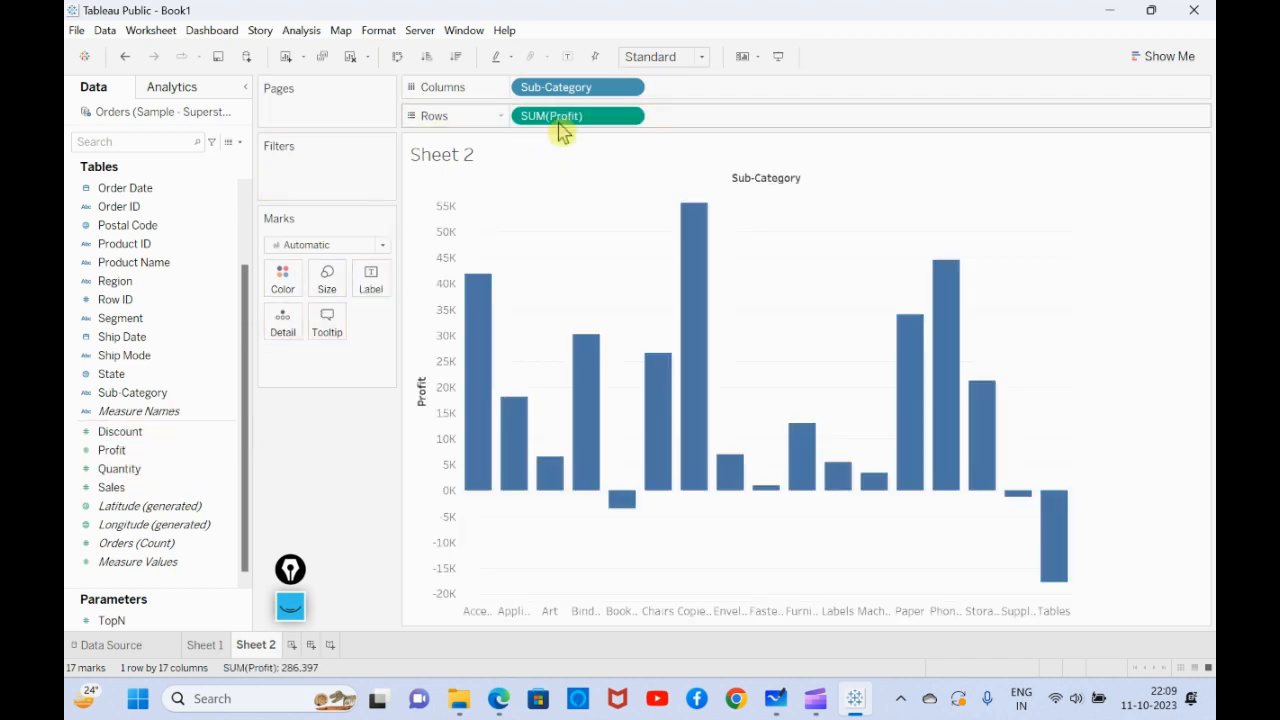
# - Add a third worksheet and build a bar chart with Sub-Category in columns and Sales in rows
pyautogui.click(290, 645)
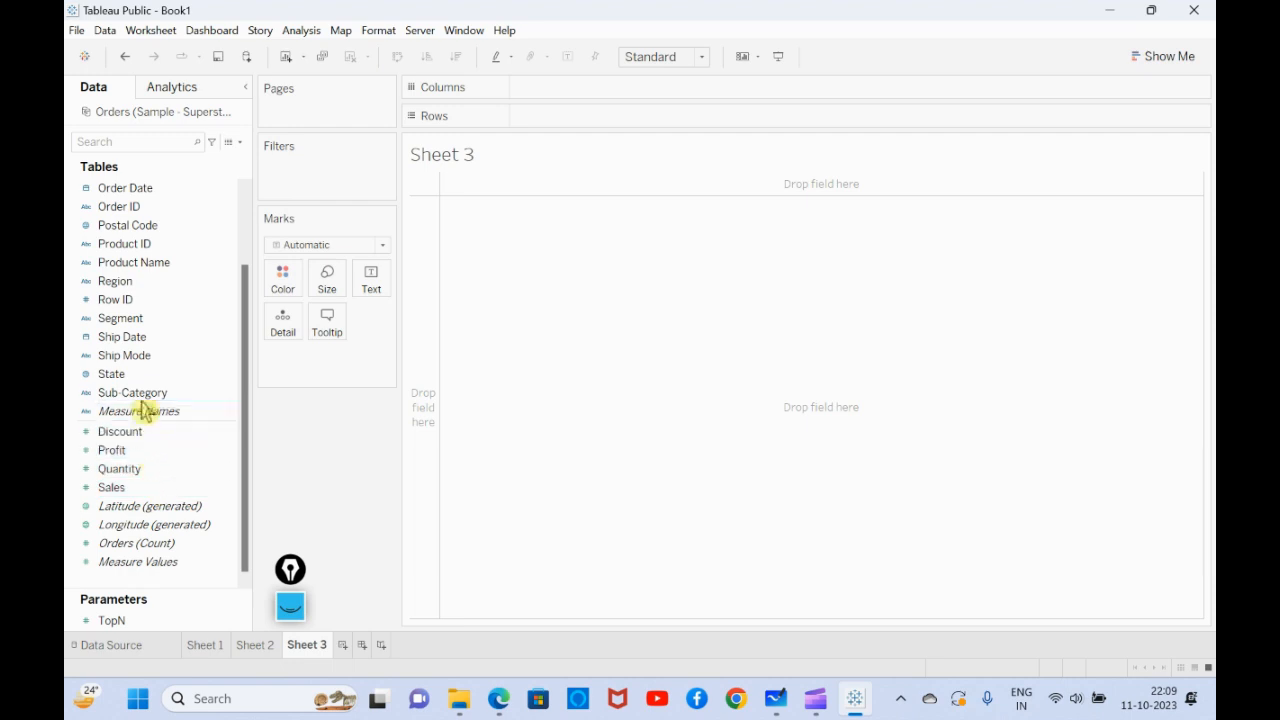
pyautogui.moveTo(140, 395); pyautogui.dragTo(545, 88)
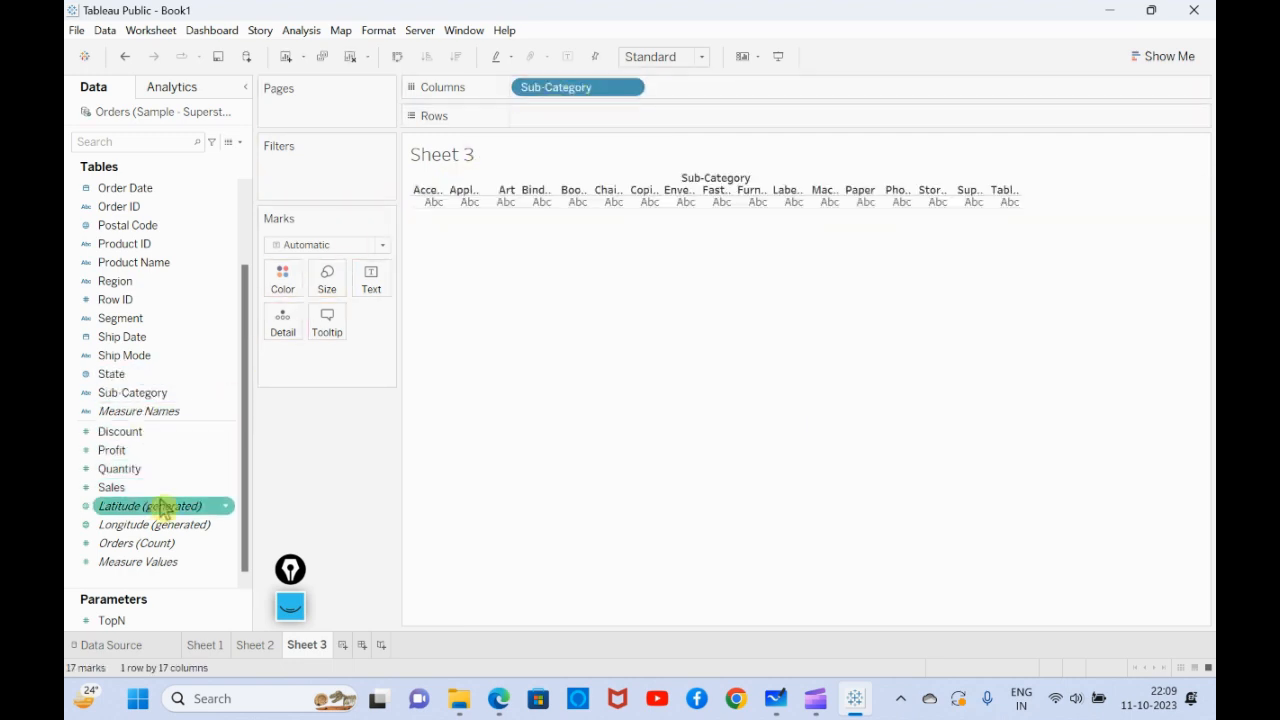
pyautogui.moveTo(166, 489); pyautogui.dragTo(580, 128)
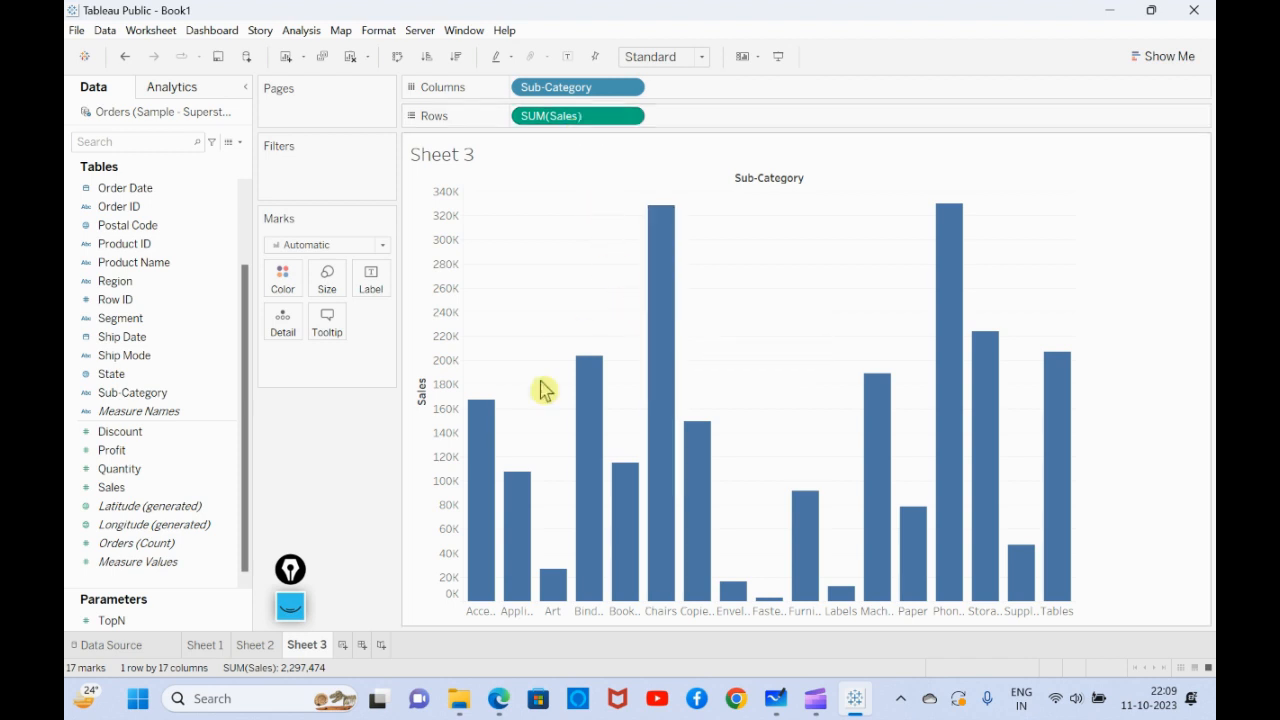
# - Start a new parameter from the data pane and name it Profit/Sales
pyautogui.click(240, 142)
pyautogui.click(208, 178)
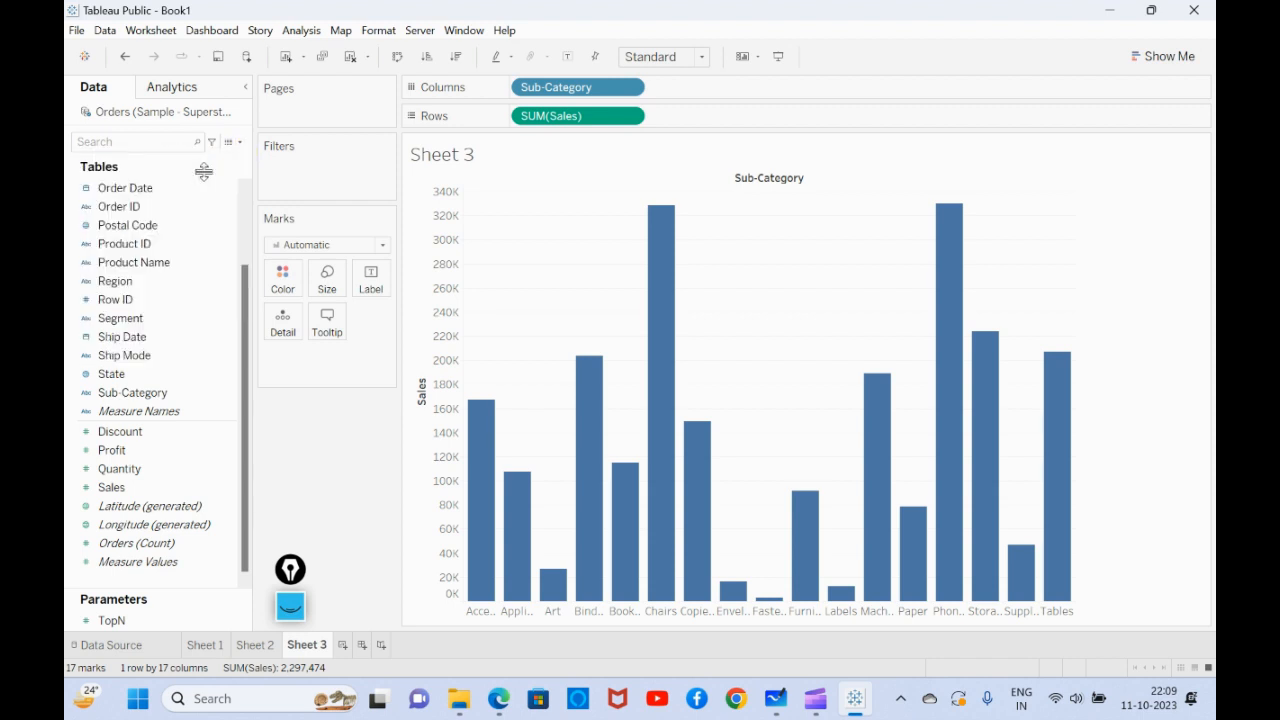
pyautogui.moveTo(486, 190); pyautogui.dragTo(372, 200)
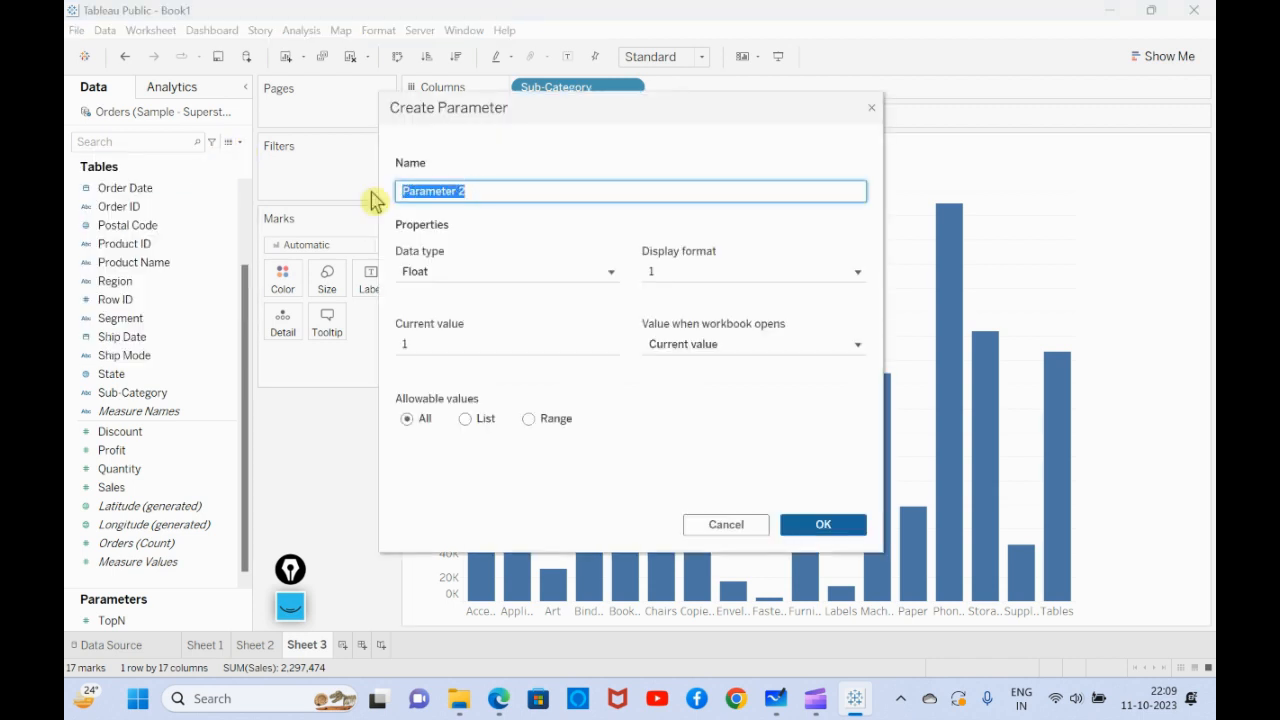
pyautogui.write('Prof')
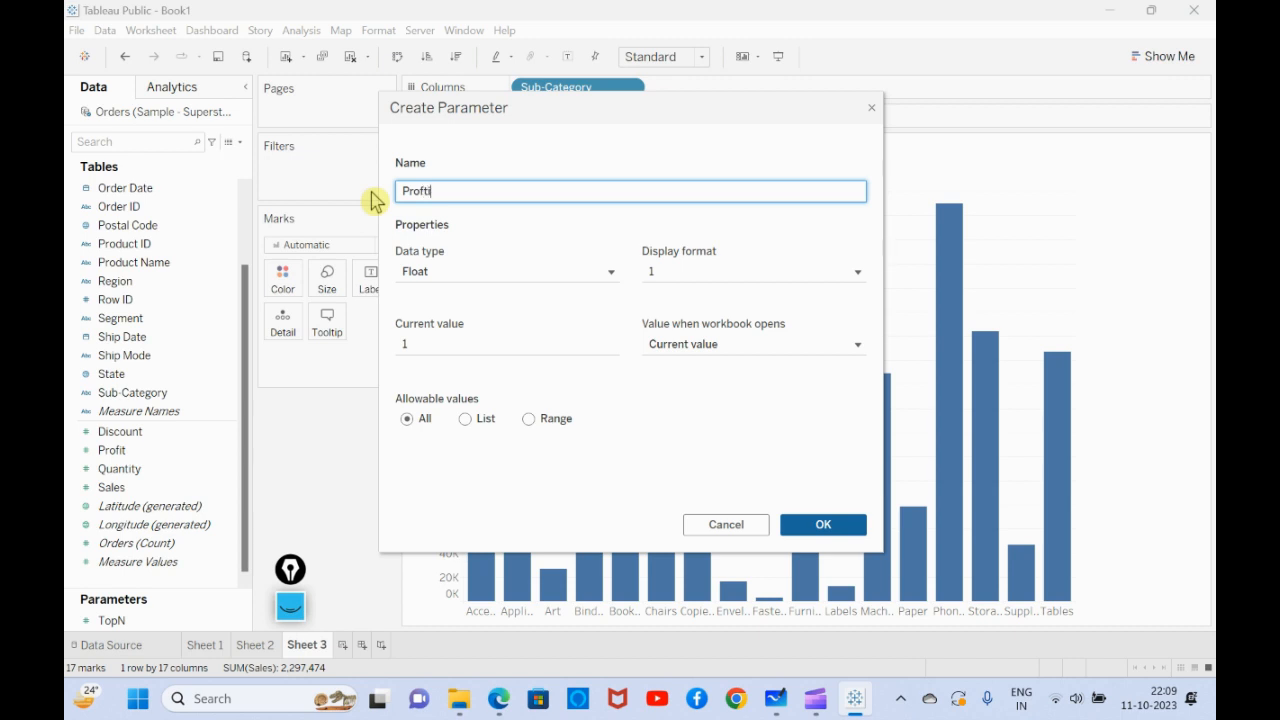
pyautogui.write('it/Sales')
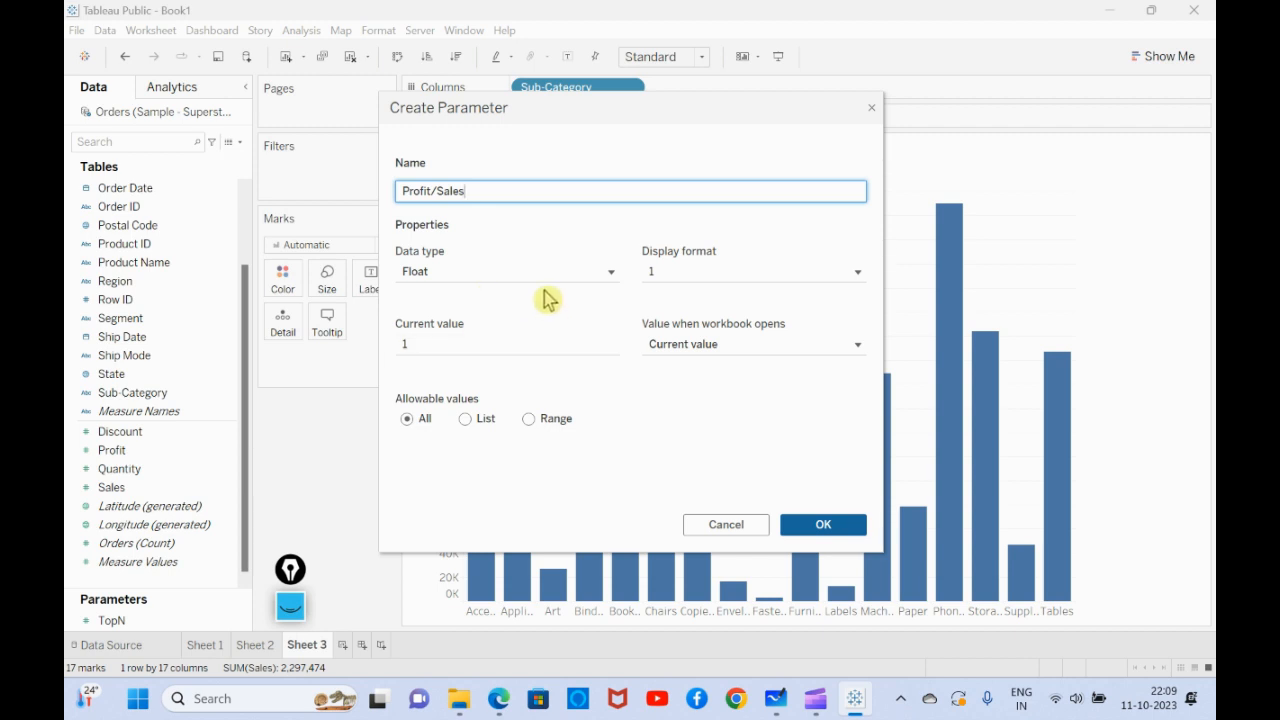
# - Restrict the parameter's allowable values to a list and add the value 1 displayed as Profit
pyautogui.click(470, 424)
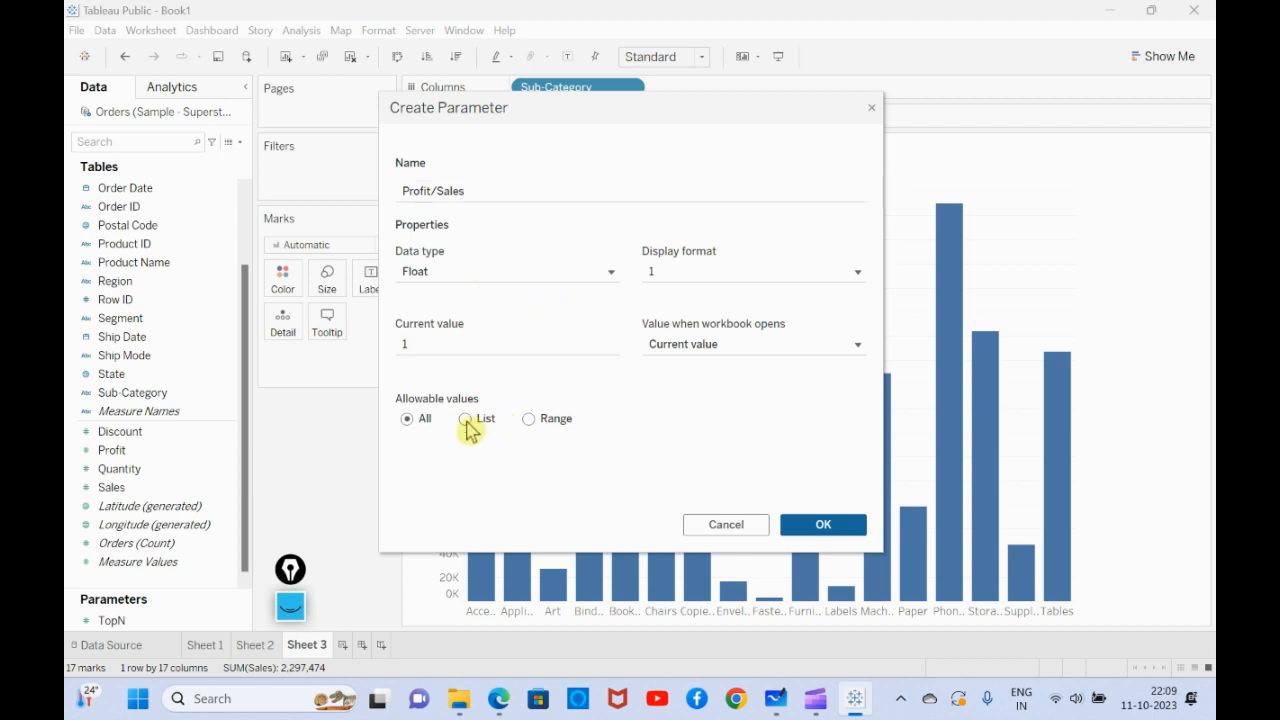
pyautogui.click(442, 478)
pyautogui.write('1')
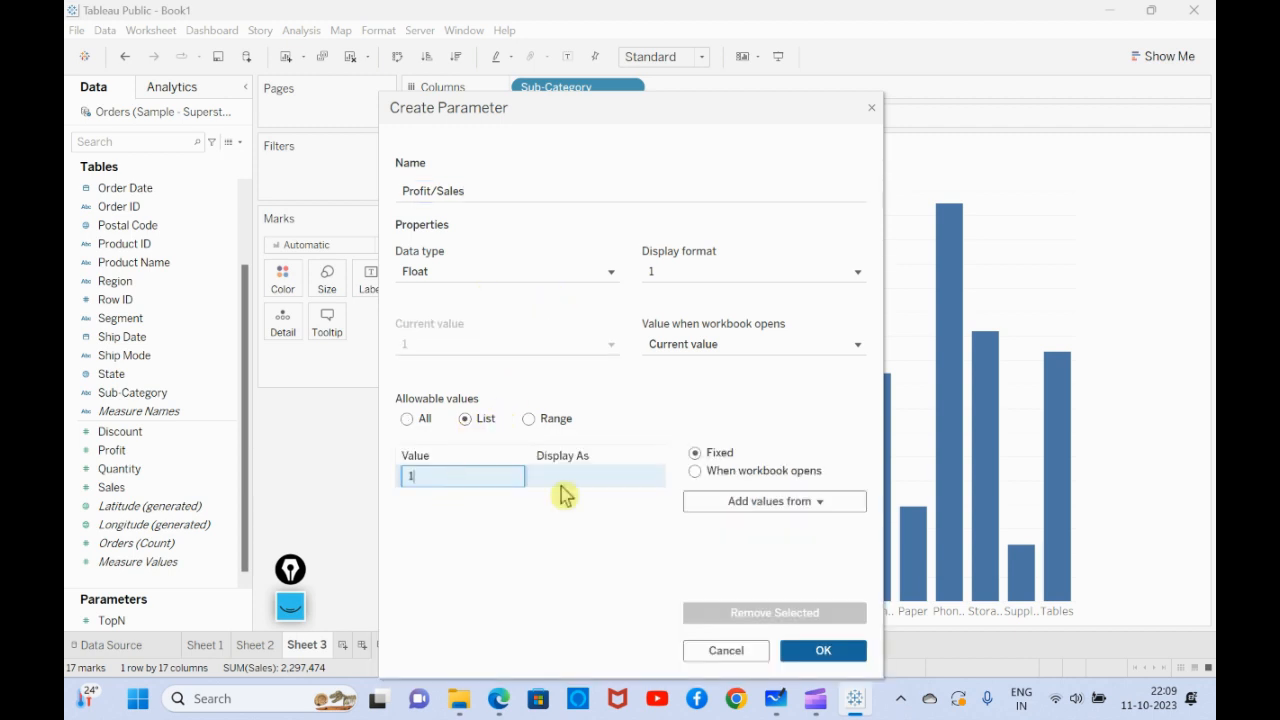
pyautogui.click(598, 485)
pyautogui.click(596, 477)
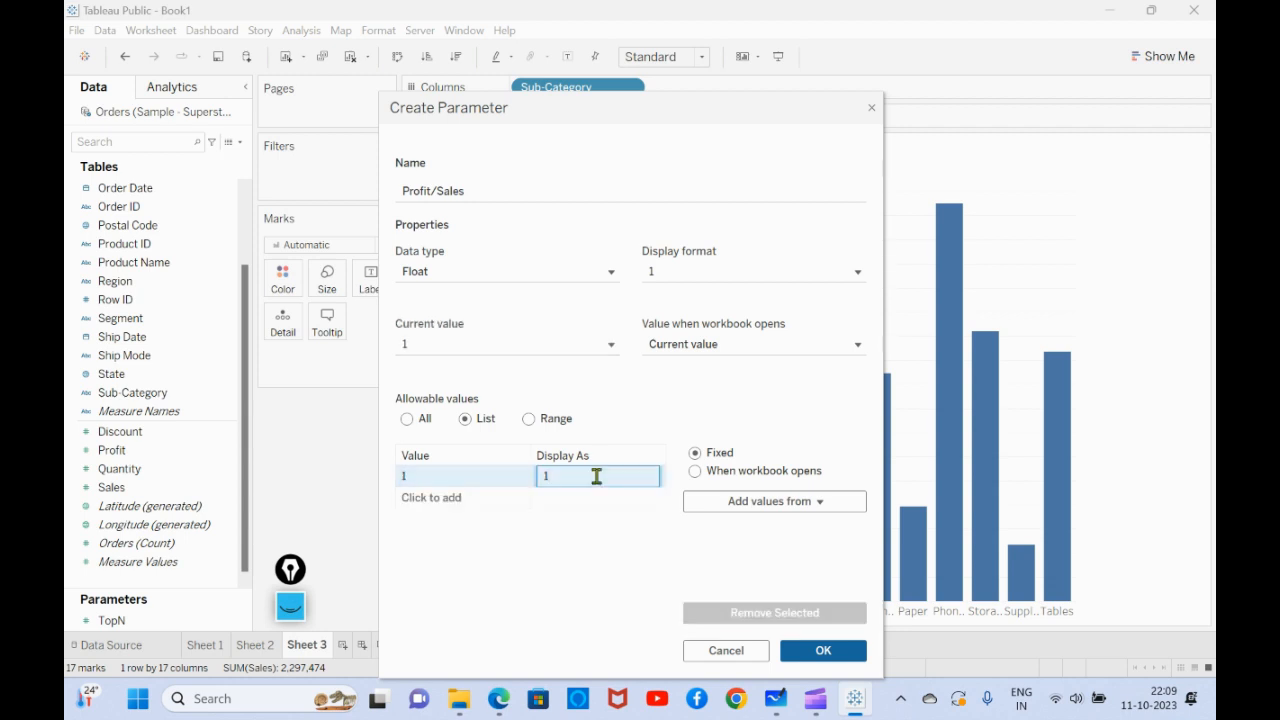
pyautogui.write('Pfo')
pyautogui.press('BackSpace')
pyautogui.press('BackSpace')
pyautogui.write('rofit')
# - Add the value 2 displayed as Sales to the parameter's list and create the parameter
pyautogui.click(416, 499)
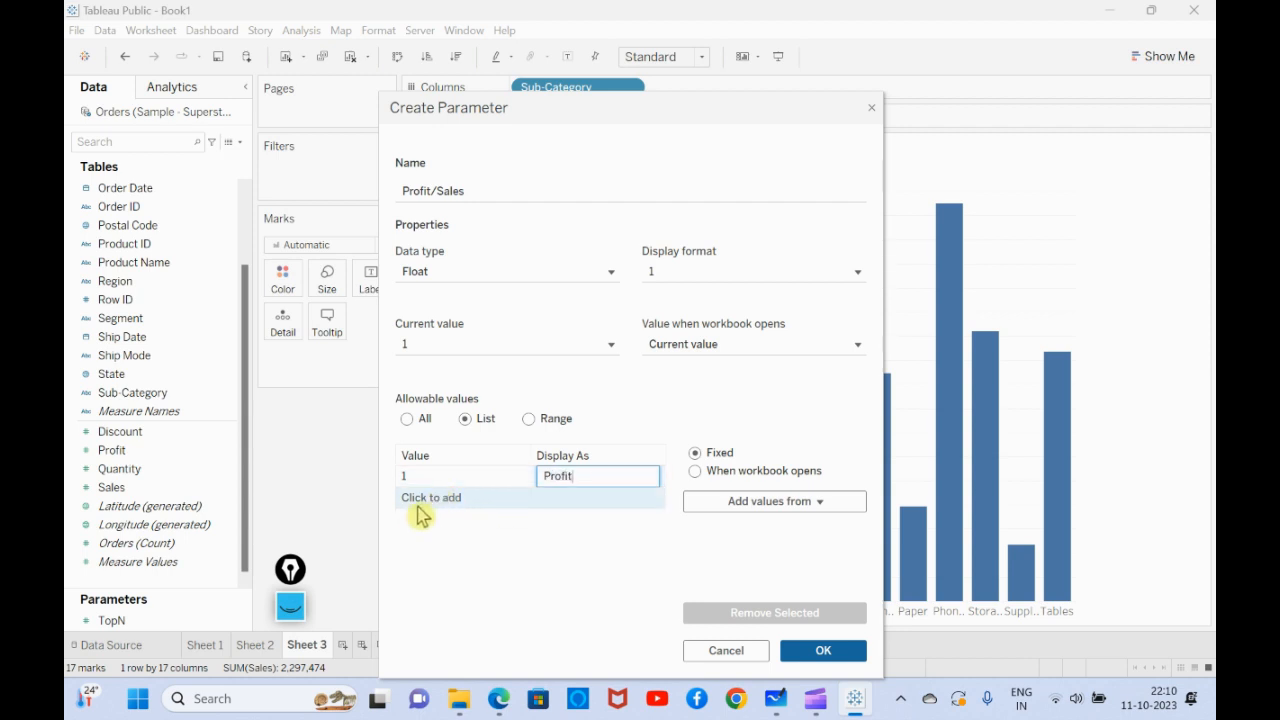
pyautogui.write('2')
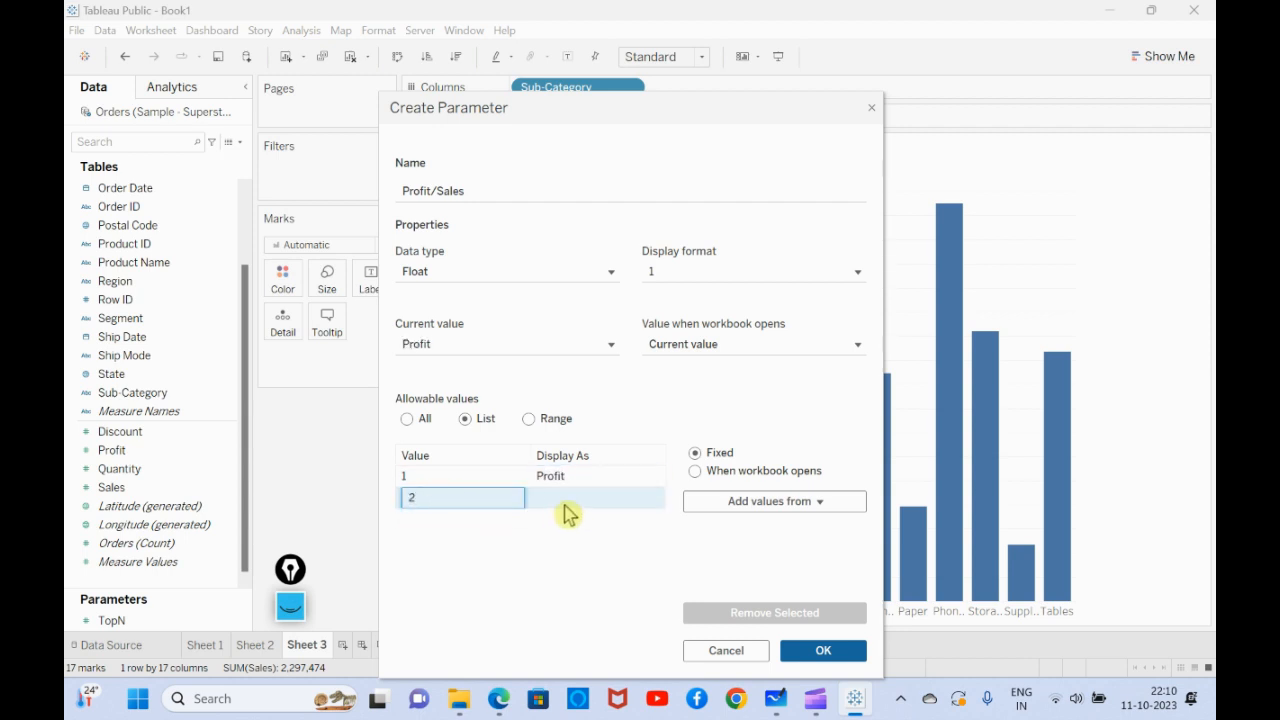
pyautogui.click(567, 504)
pyautogui.click(565, 500)
pyautogui.write('S')
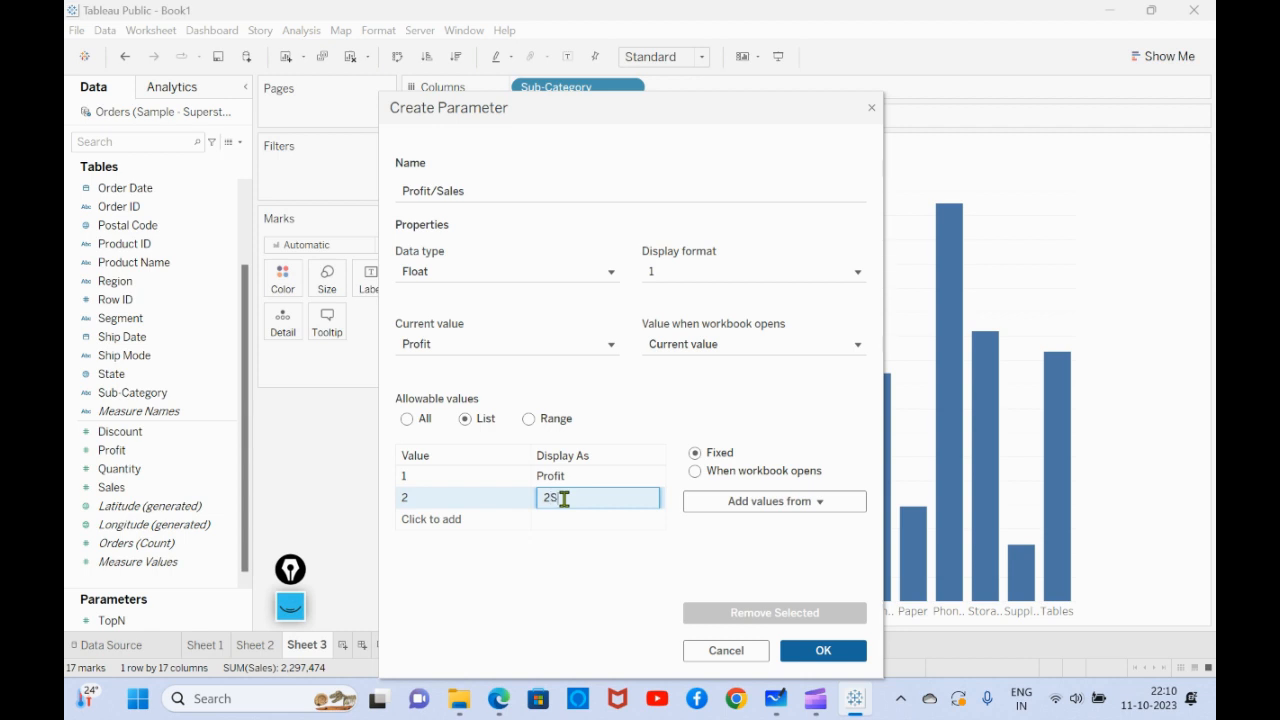
pyautogui.press('BackSpace')
pyautogui.press('BackSpace')
pyautogui.write('Sales')
pyautogui.click(566, 583)
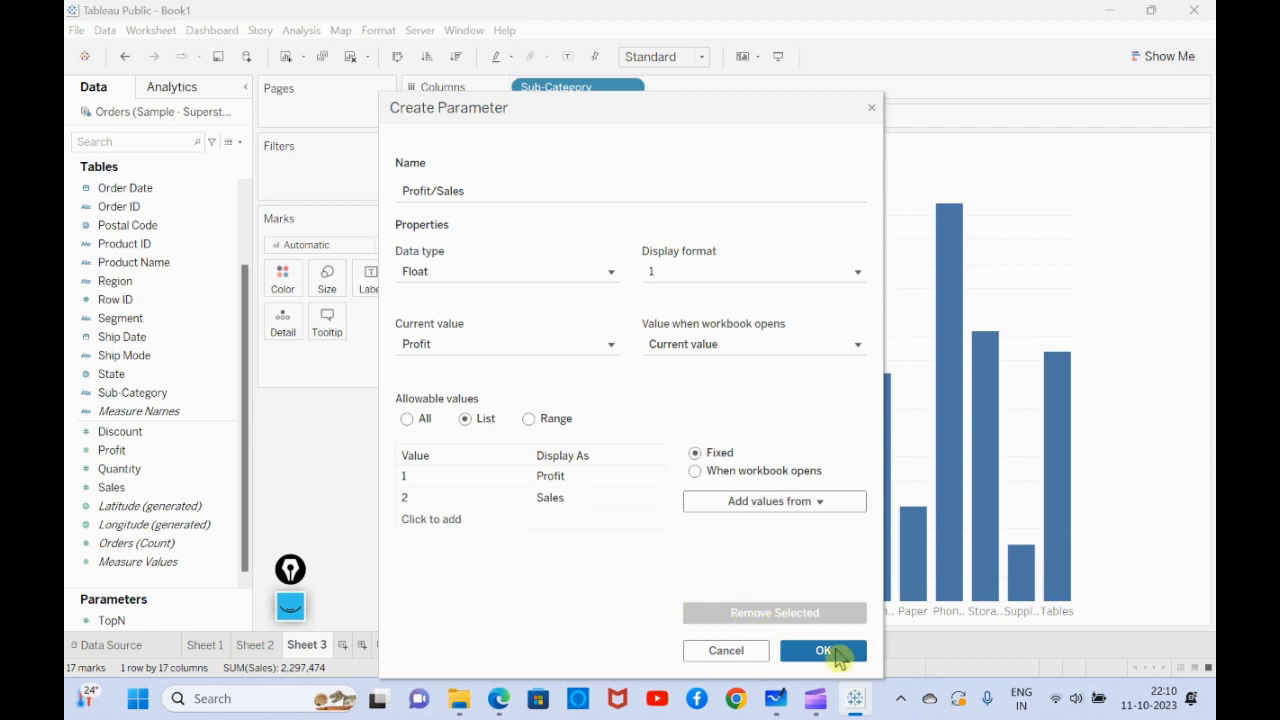
pyautogui.click(822, 651)
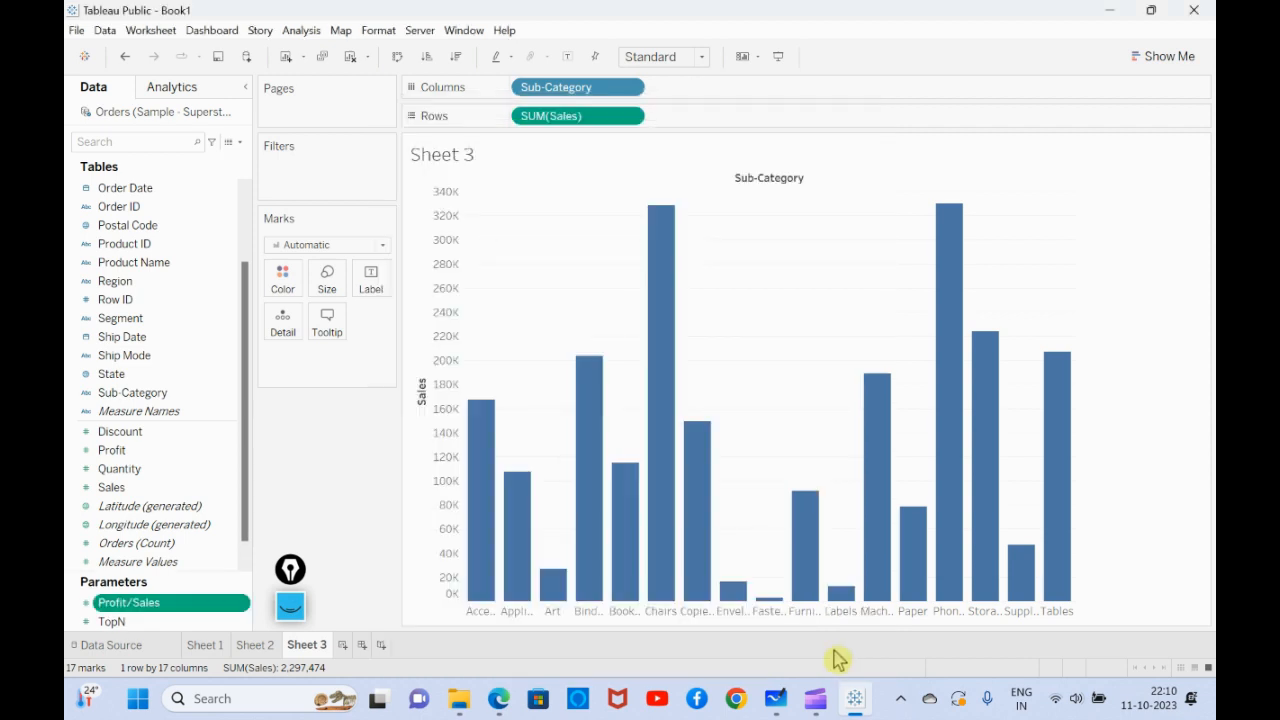
# - Show the Profit/Sales parameter control on Sheet 3 and switch it between Profit and Sales, finishing on Sales
pyautogui.rightClick(166, 610)
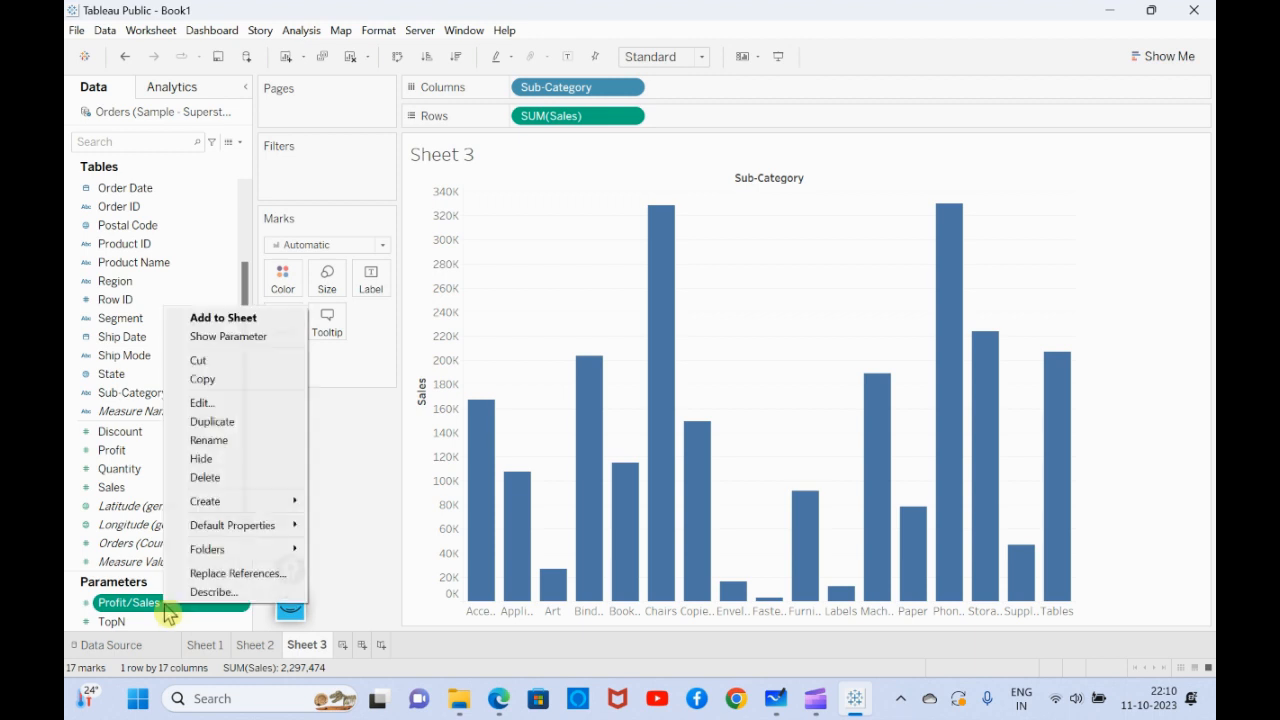
pyautogui.click(212, 337)
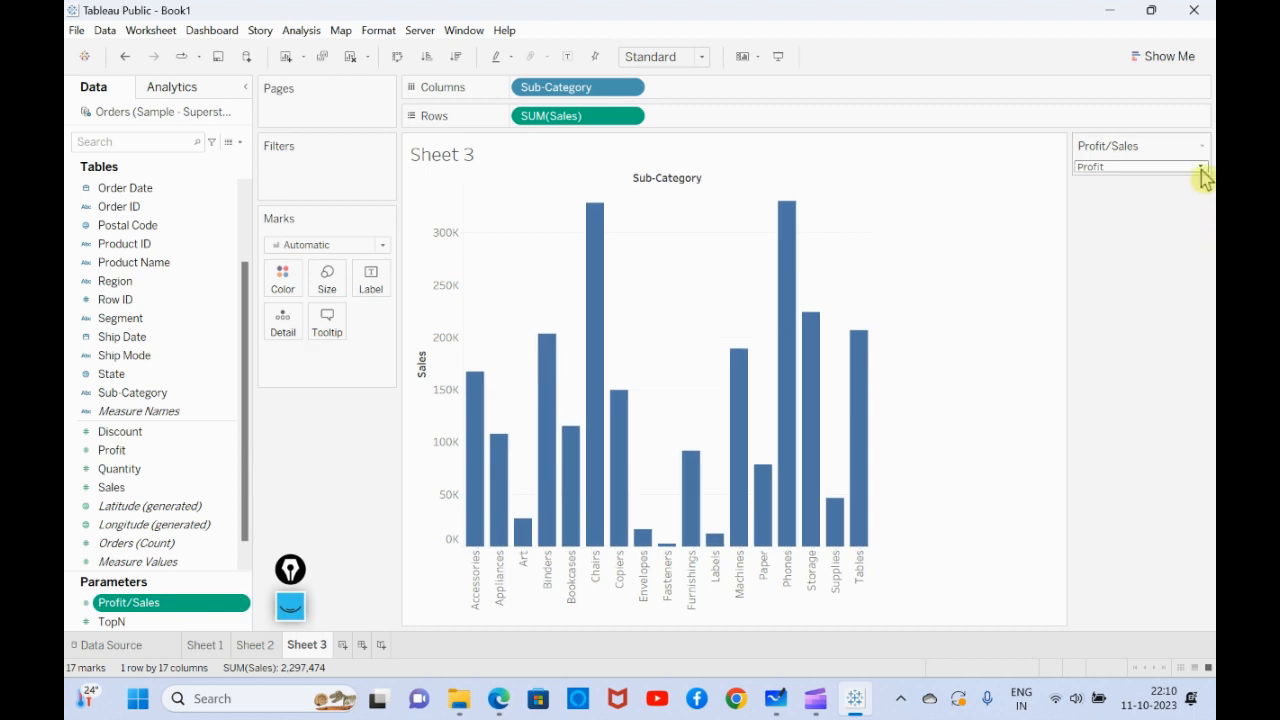
pyautogui.click(1203, 177)
pyautogui.click(1137, 197)
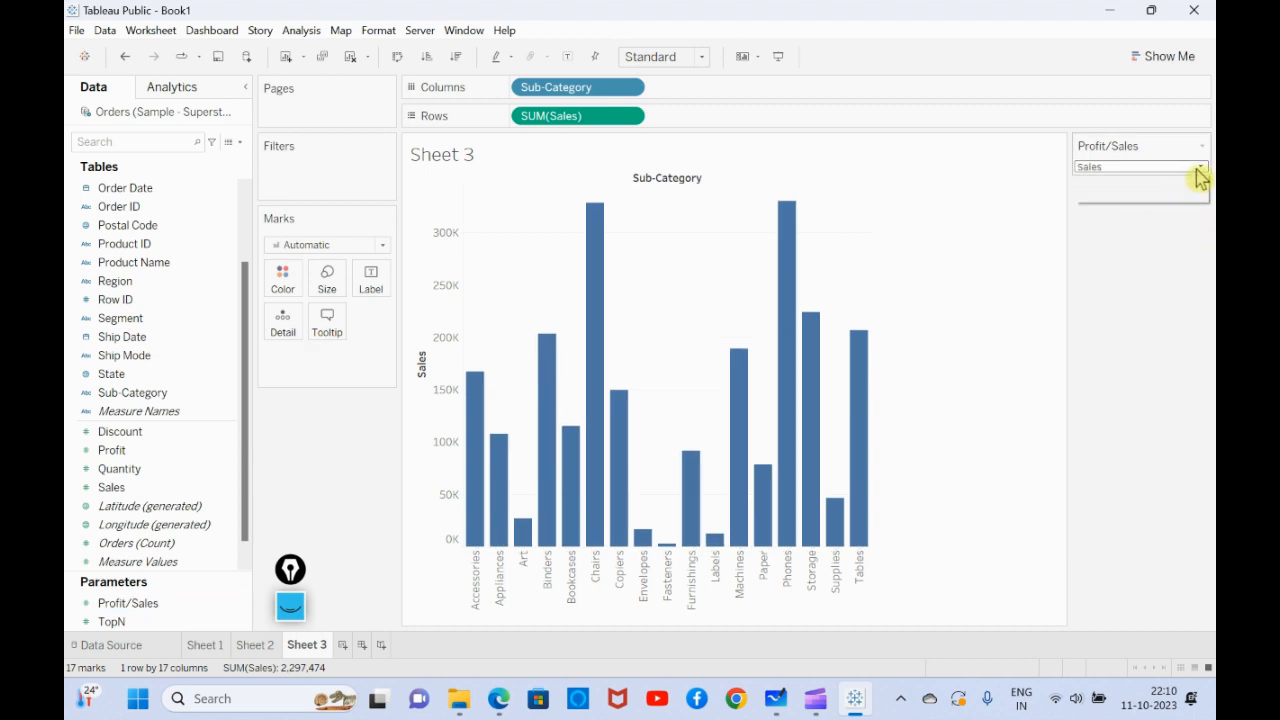
pyautogui.click(1200, 177)
pyautogui.click(1114, 182)
pyautogui.click(1199, 168)
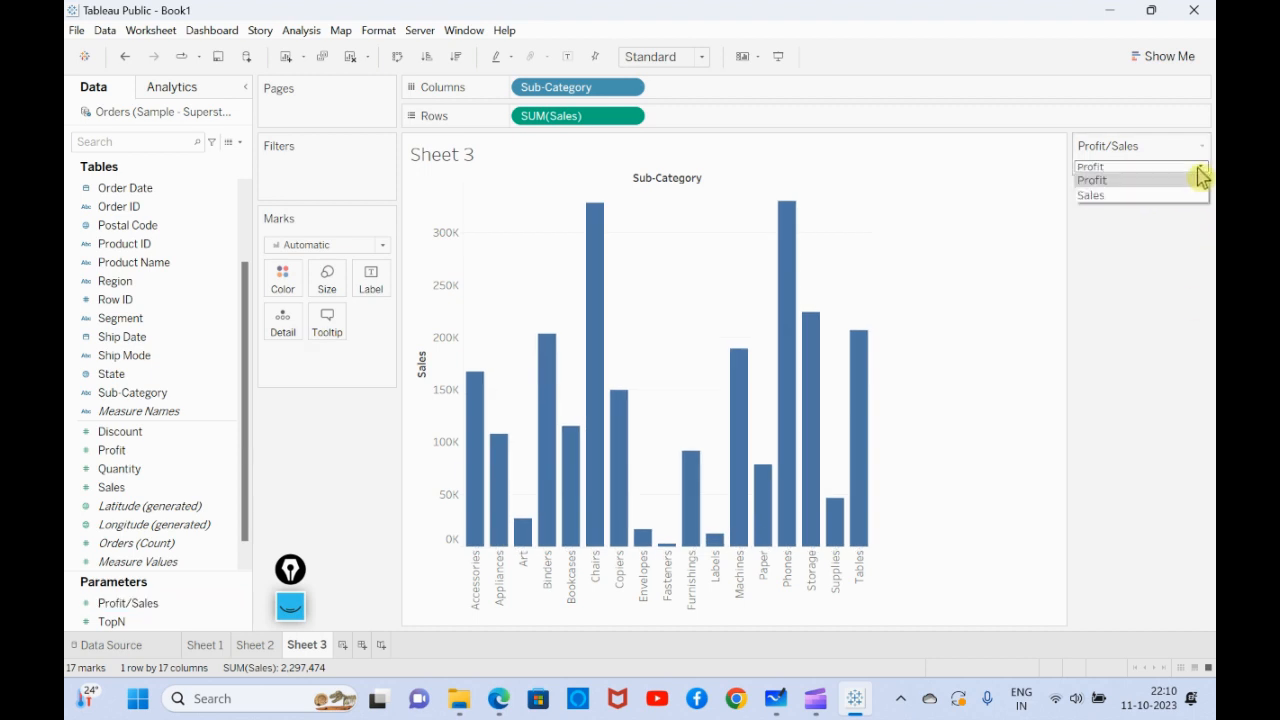
pyautogui.click(1148, 200)
pyautogui.click(1199, 168)
pyautogui.click(1162, 181)
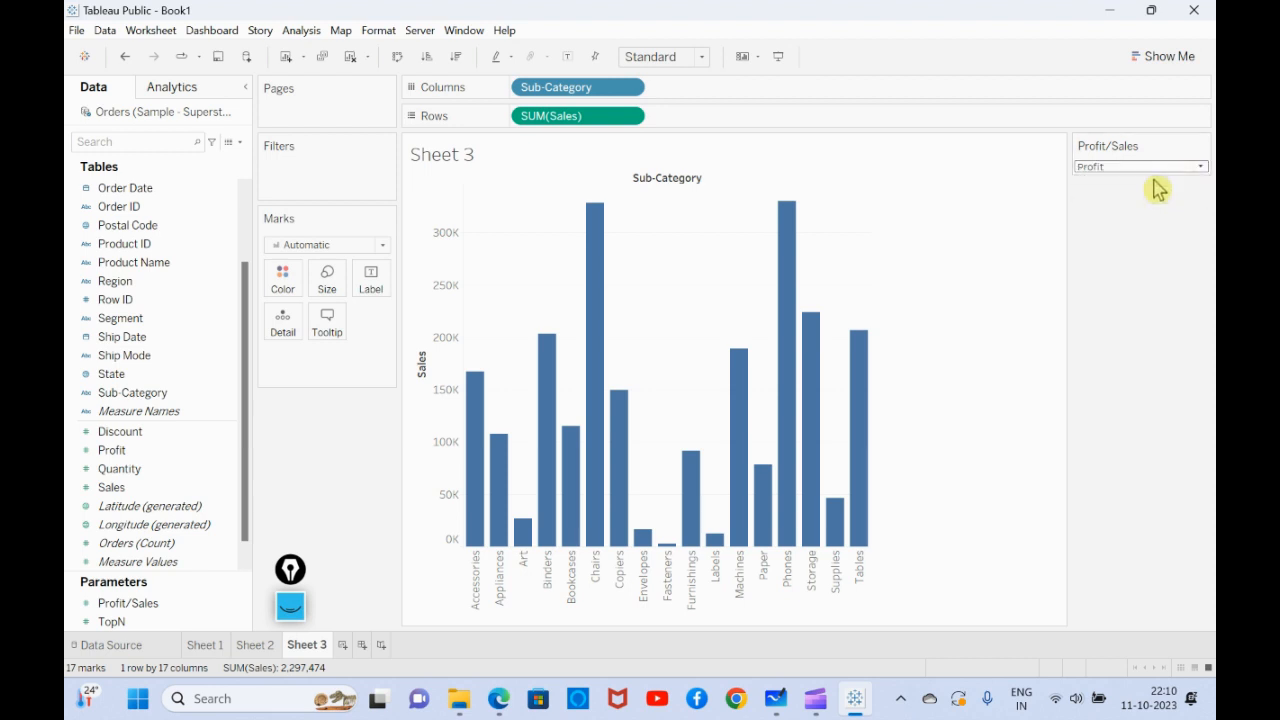
pyautogui.click(1200, 167)
pyautogui.click(1169, 198)
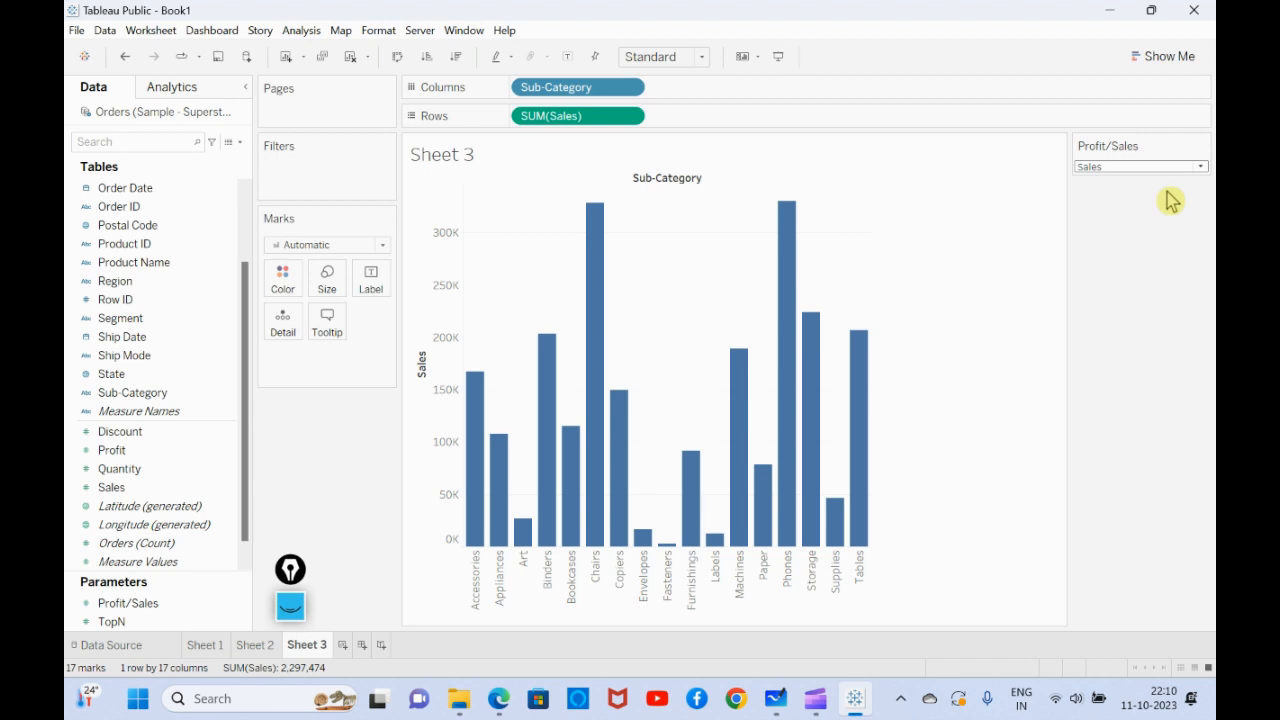
# - Start a new calculated field and name it p.Profit/Sales
pyautogui.click(241, 144)
pyautogui.click(192, 158)
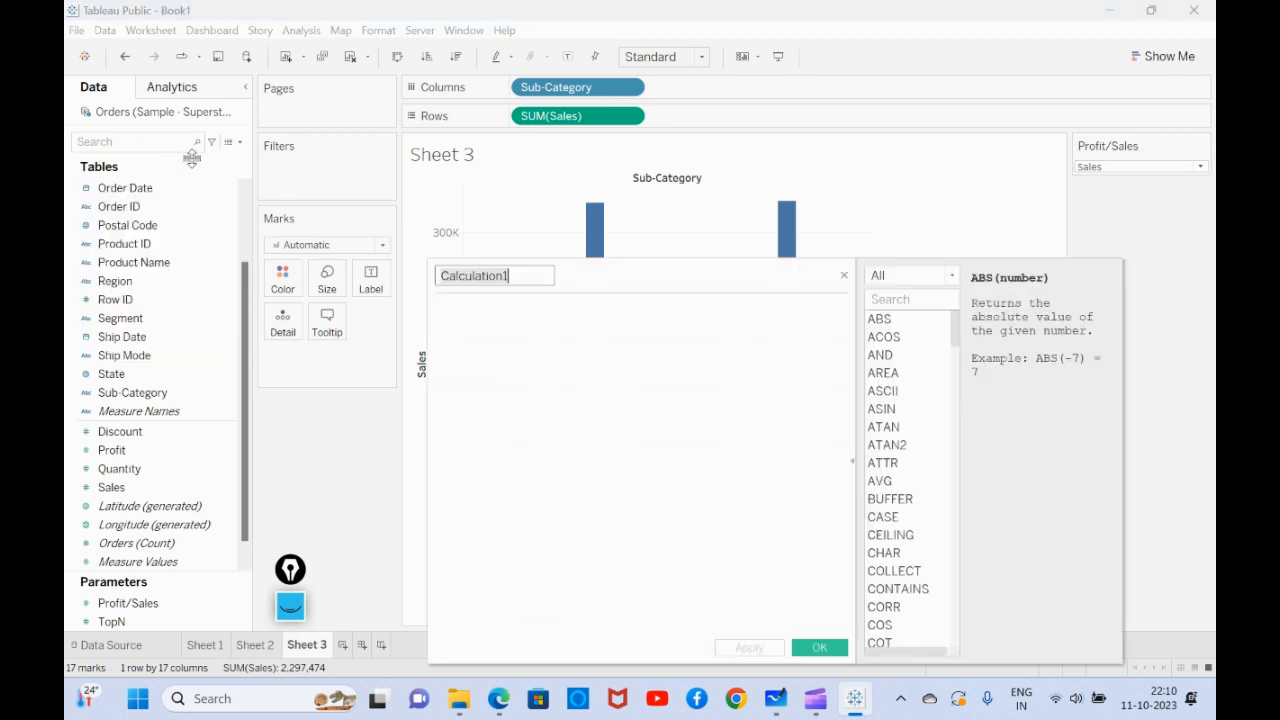
pyautogui.write('Pr')
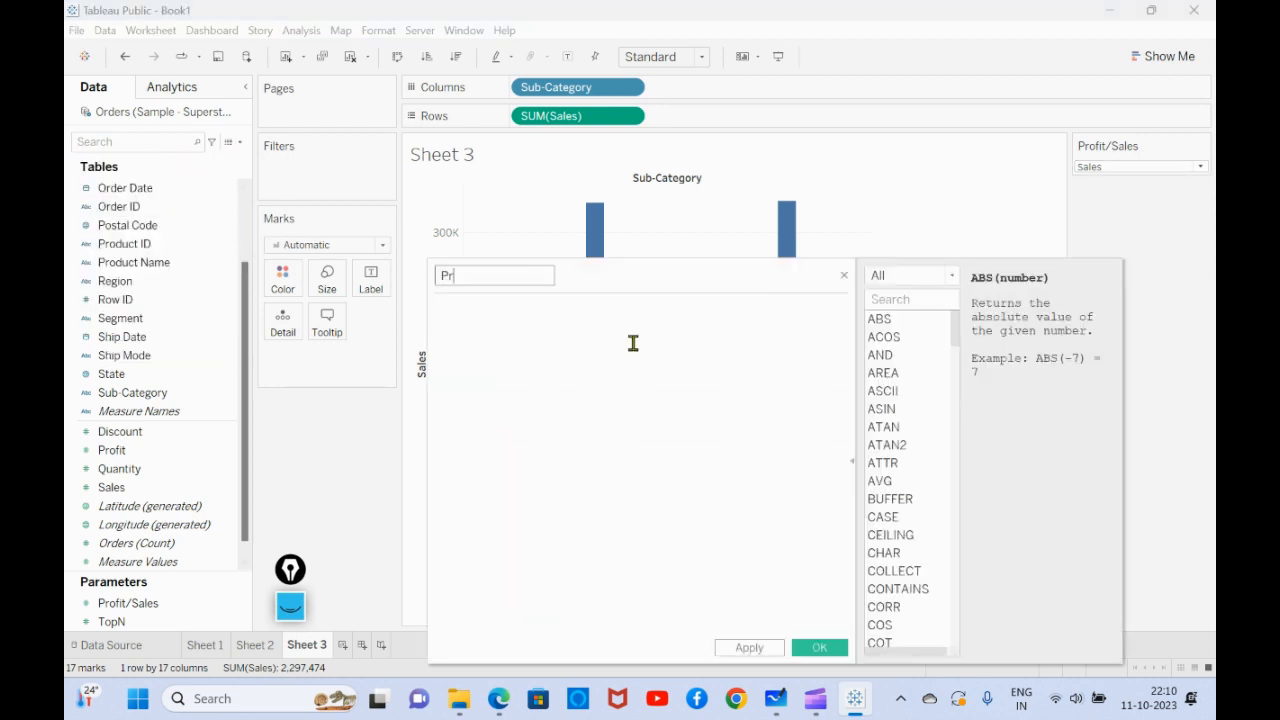
pyautogui.write('ofit/Sales')
pyautogui.press('Left')
pyautogui.press('Home')
pyautogui.write('p.')
pyautogui.click(560, 346)
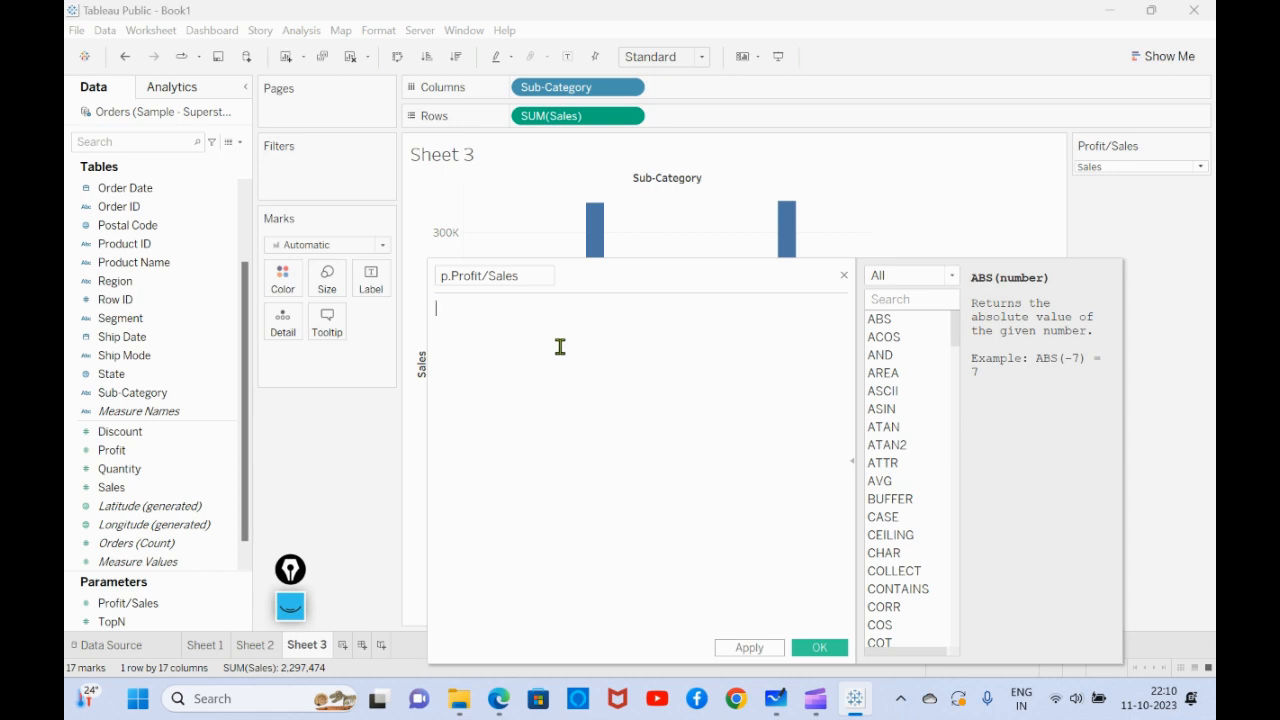
# - Begin the calculation with a CASE expression on the [Profit/Sales] parameter
pyautogui.write('case')
pyautogui.press('Return')
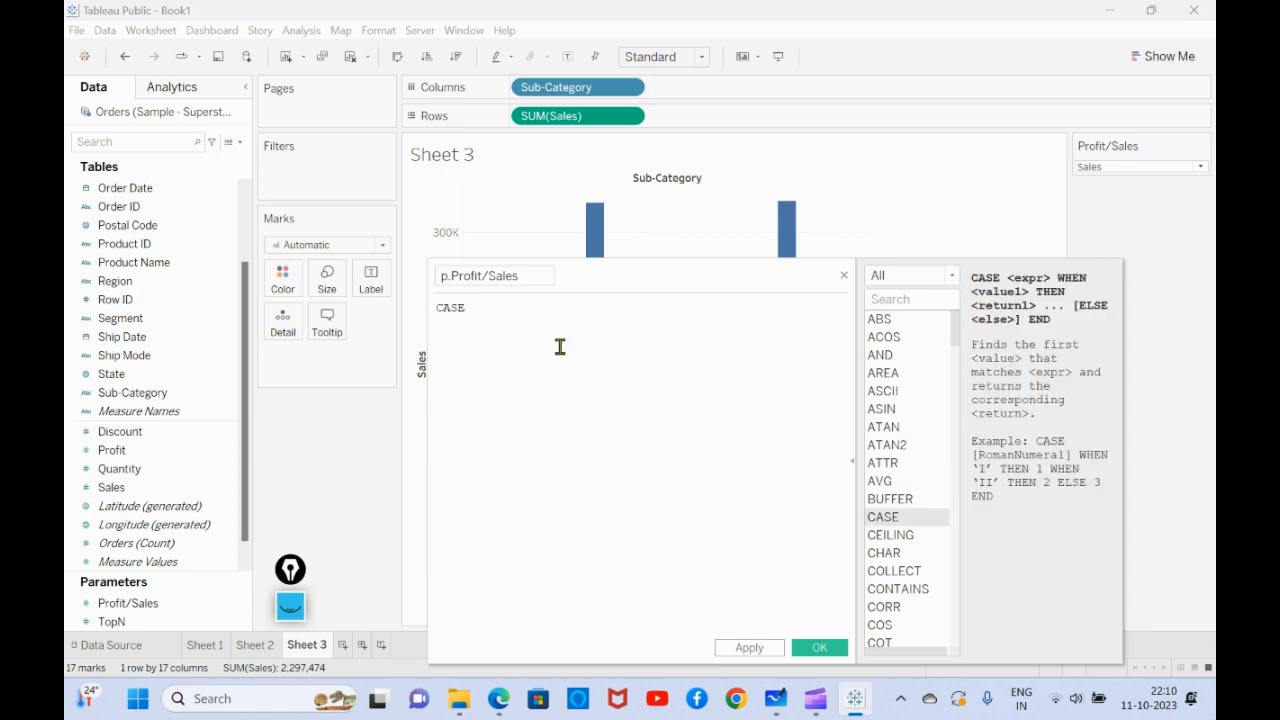
pyautogui.write('pro')
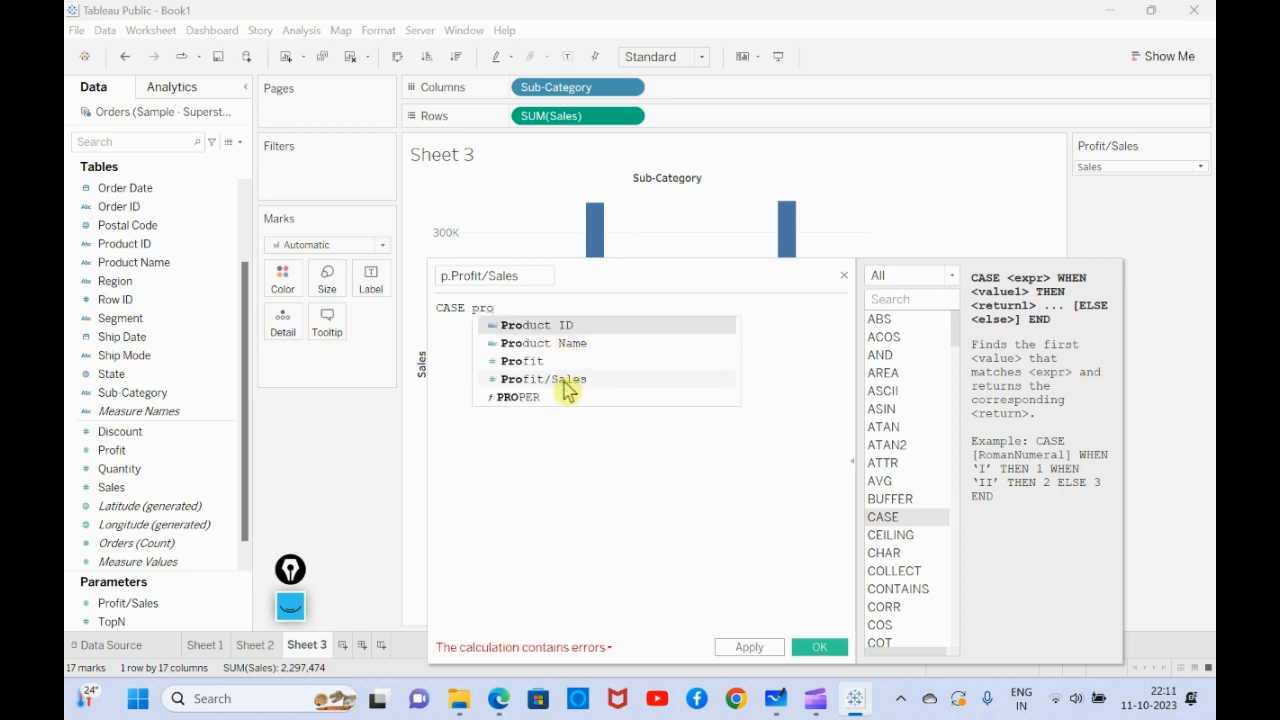
pyautogui.click(568, 379)
# - Add the branch WHEN 1 THEN SUM([Profit]) on the second line of the calculation
pyautogui.write('whe')
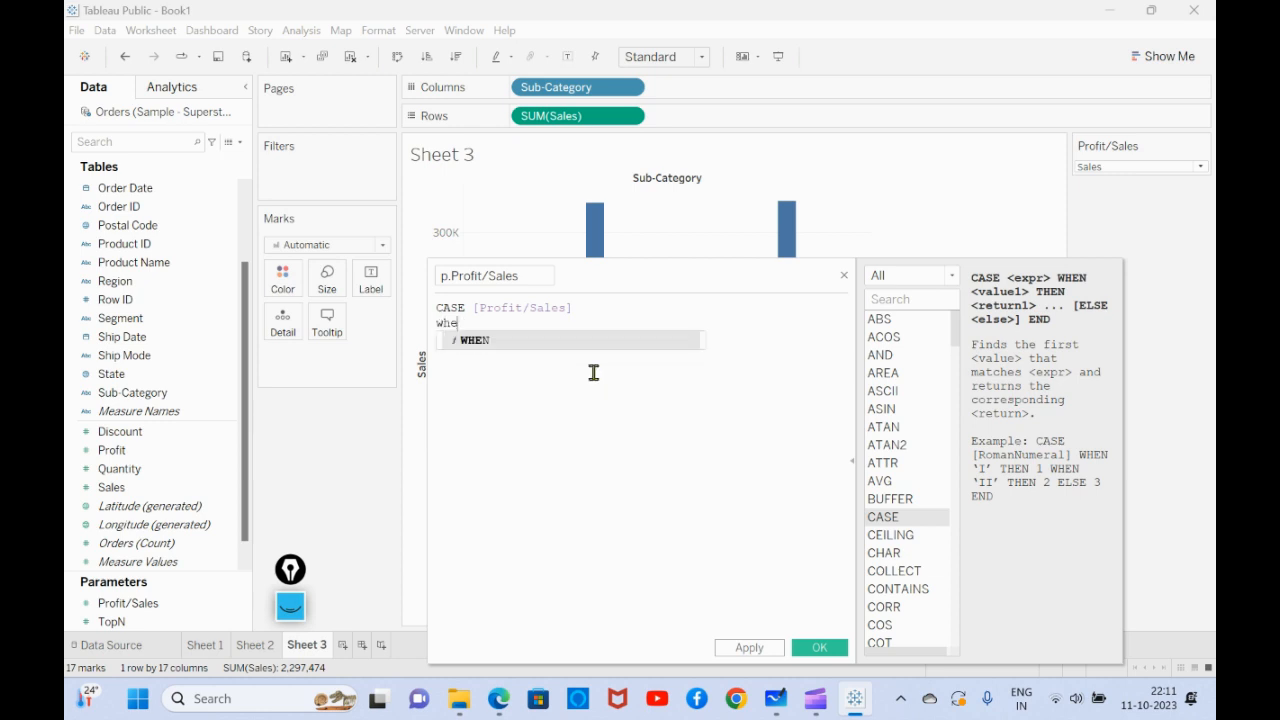
pyautogui.press('Return')
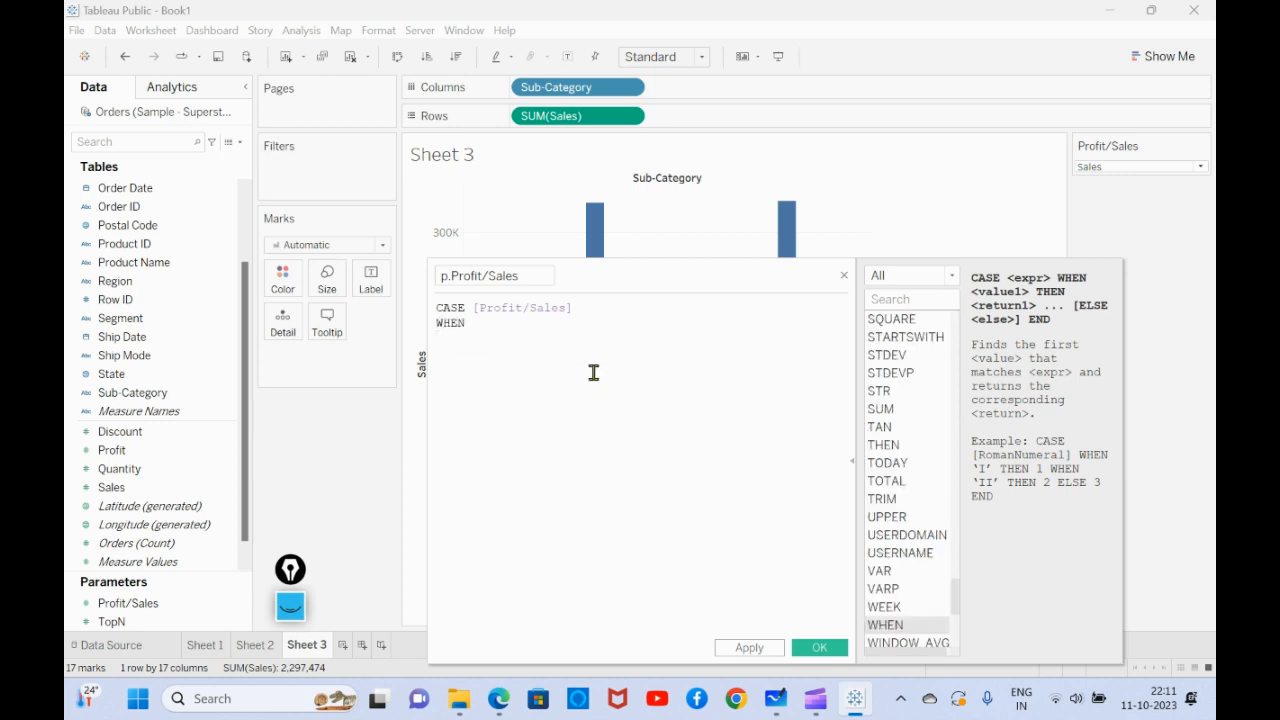
pyautogui.write('1 the')
pyautogui.press('Return')
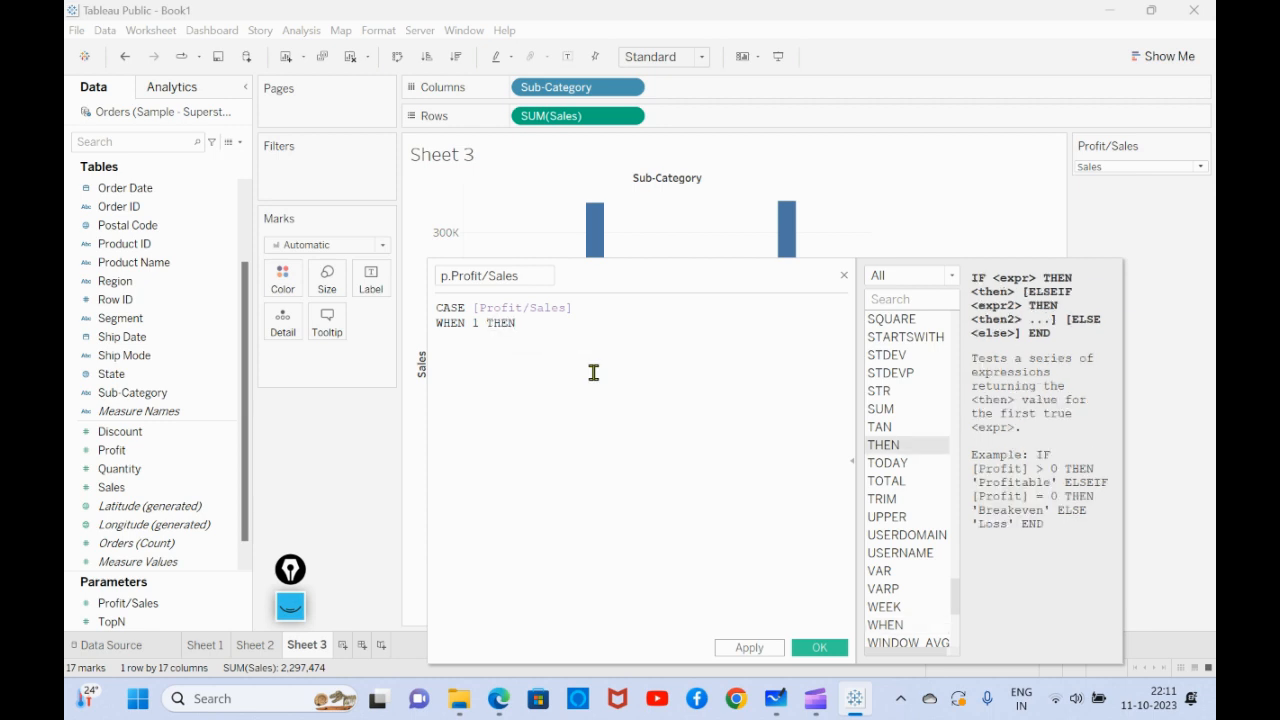
pyautogui.write('sum')
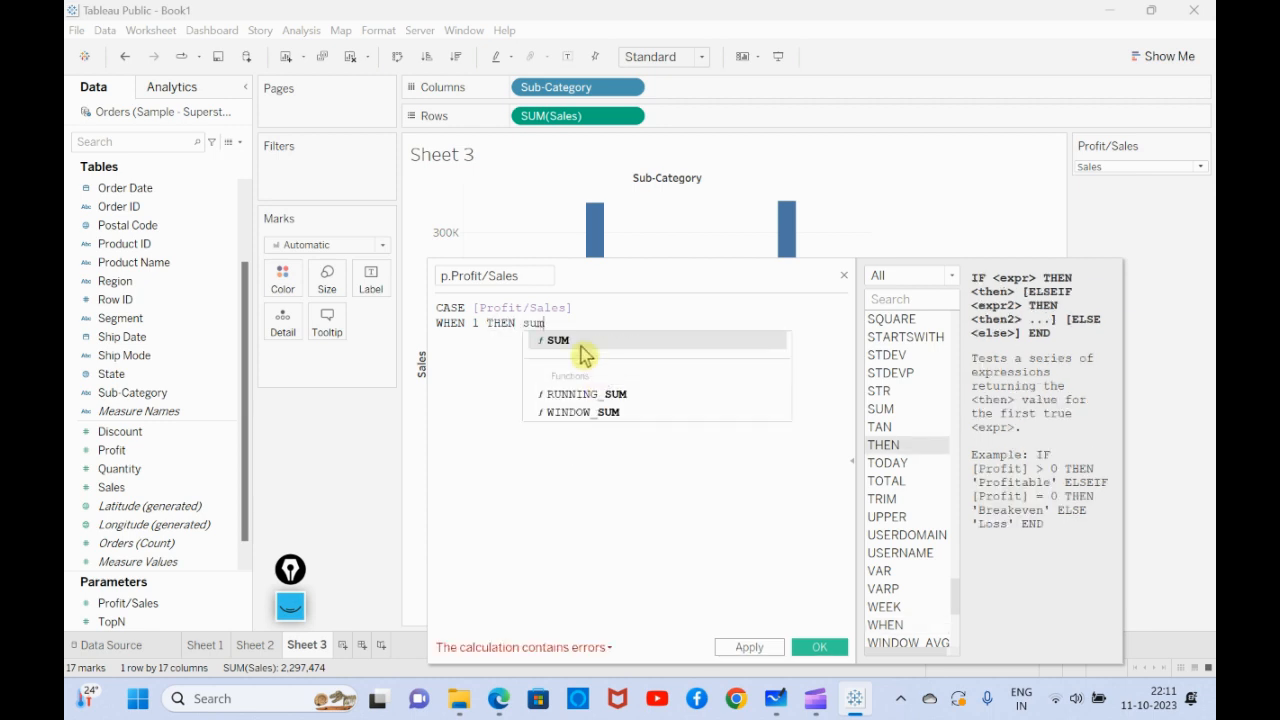
pyautogui.click(582, 342)
pyautogui.write('pr')
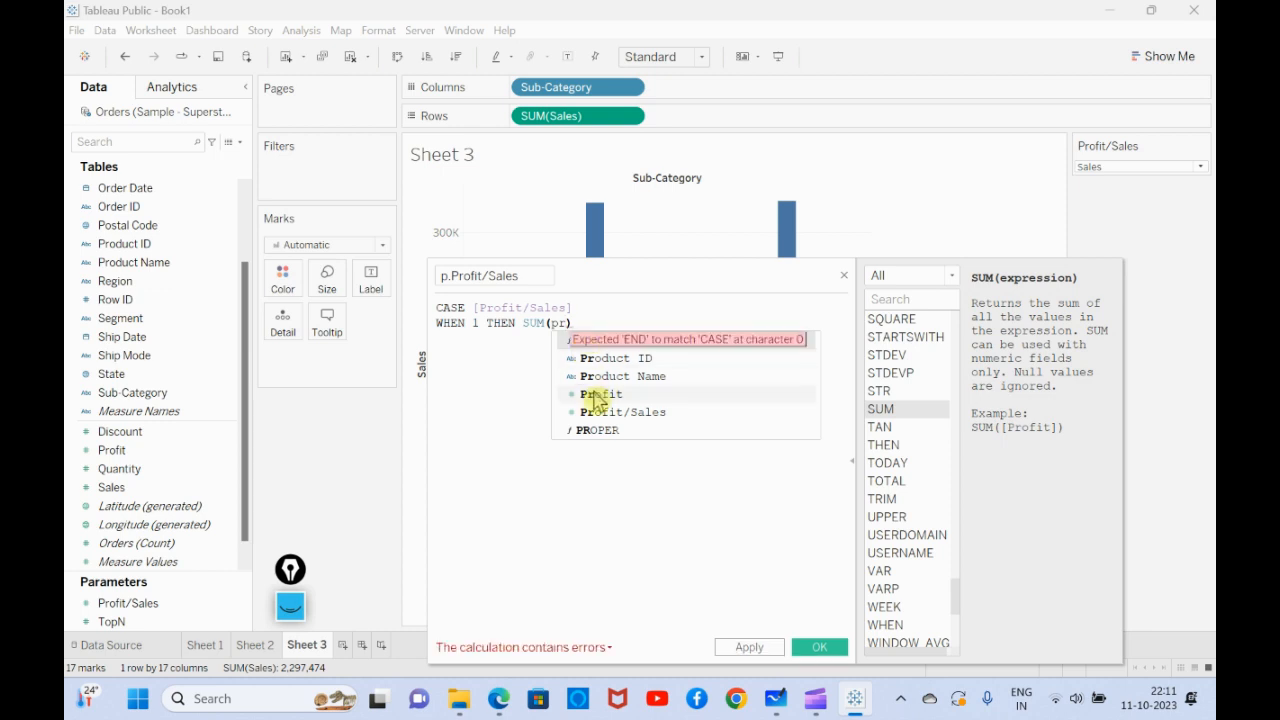
pyautogui.click(592, 394)
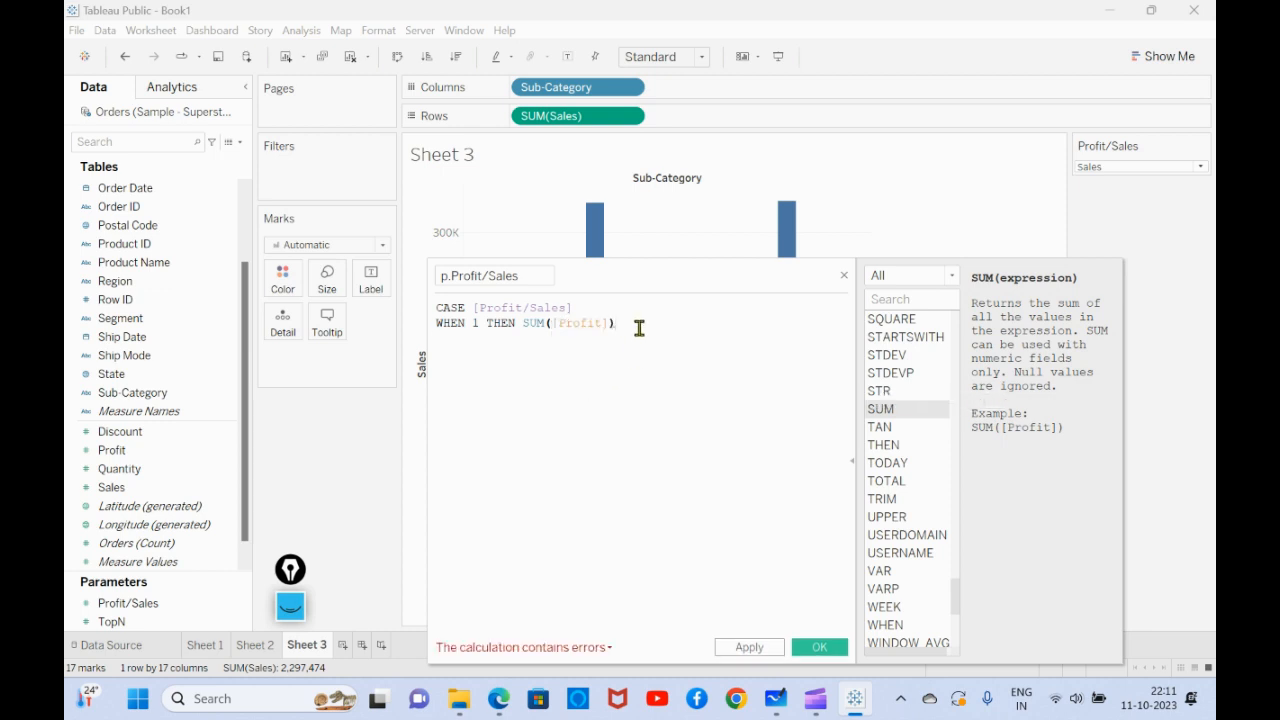
# - Add the branch WHEN 2 THEN SUM([Sales]), close the calculation with END and save the field
pyautogui.press('Return')
pyautogui.write('when')
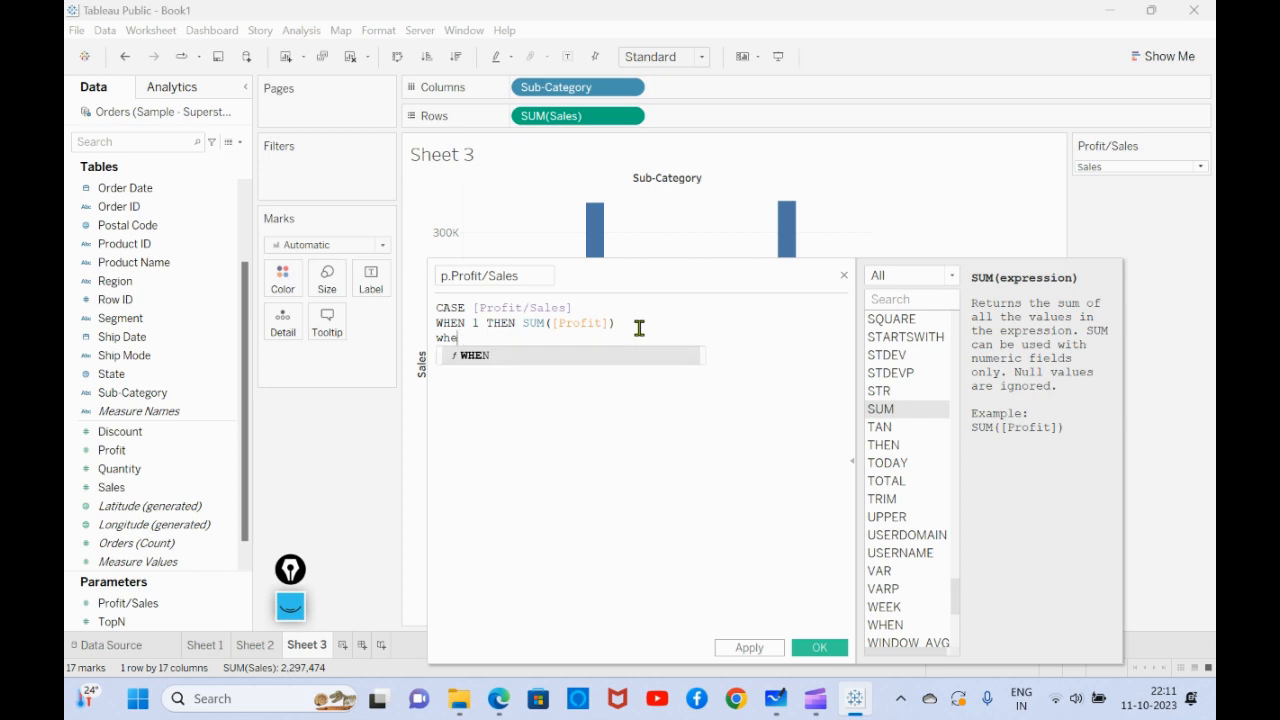
pyautogui.press('Return')
pyautogui.write('2then')
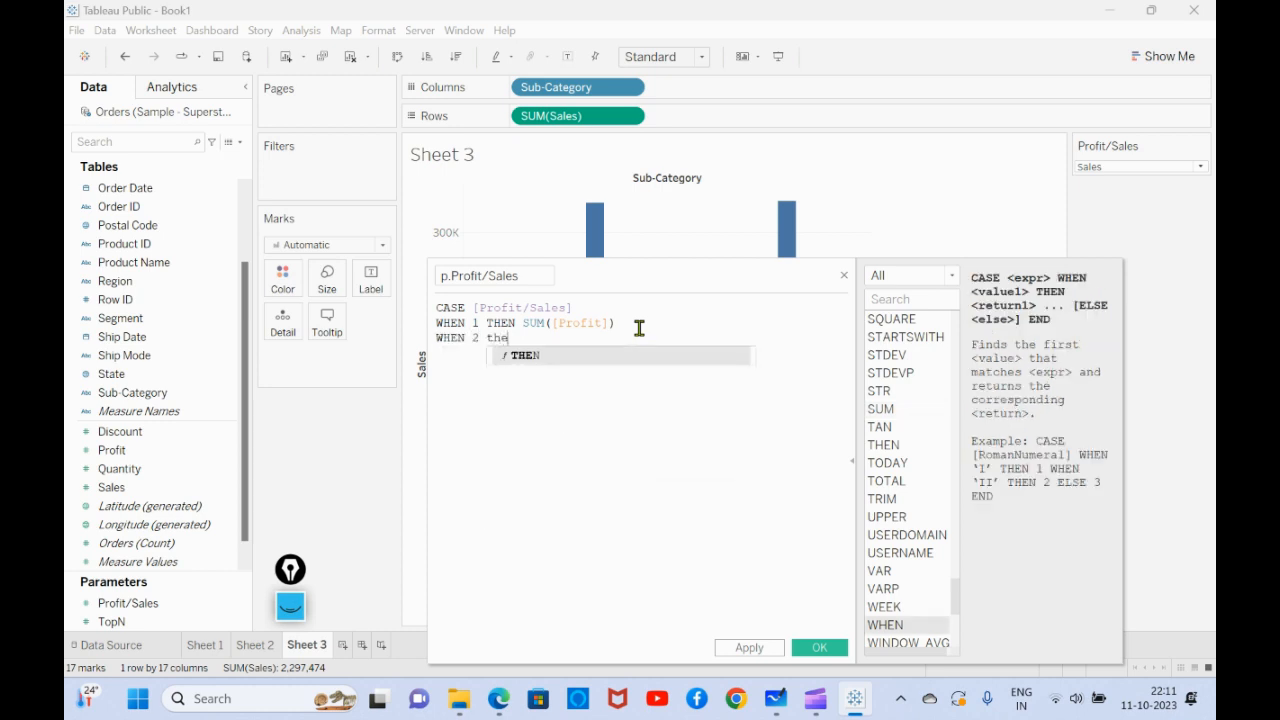
pyautogui.press('Return')
pyautogui.write('sum')
pyautogui.press('Return')
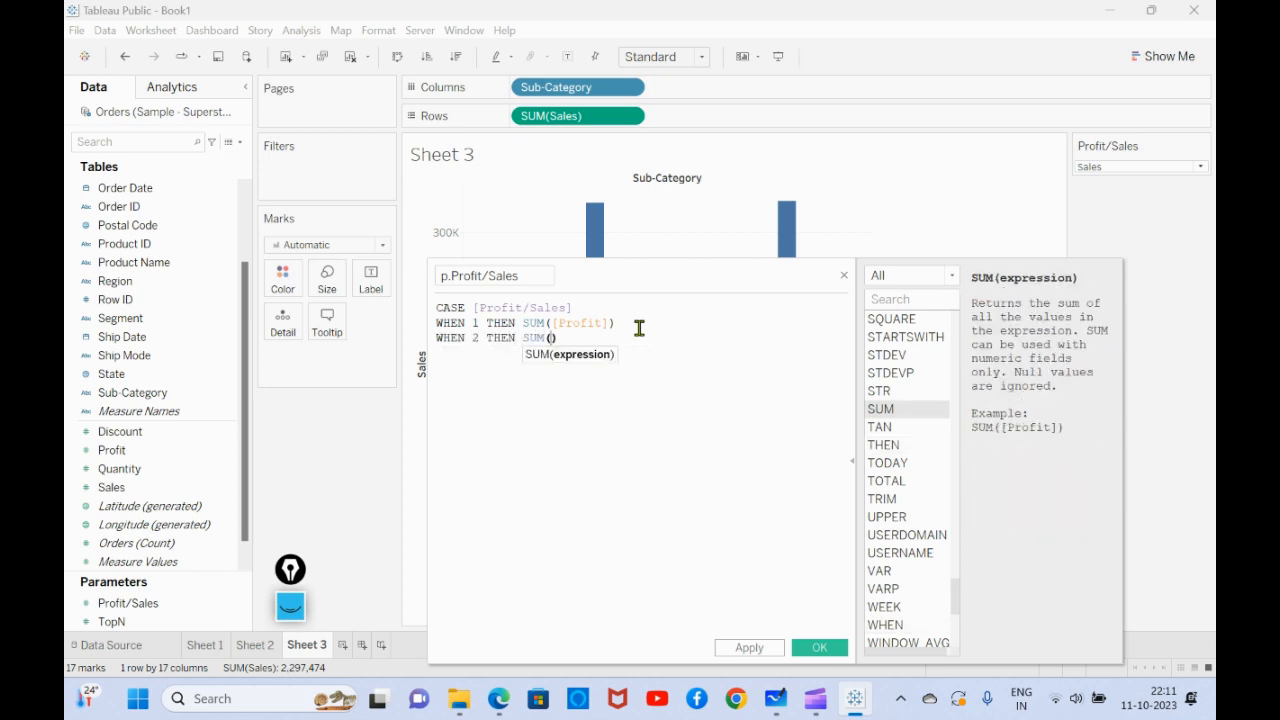
pyautogui.write('sale')
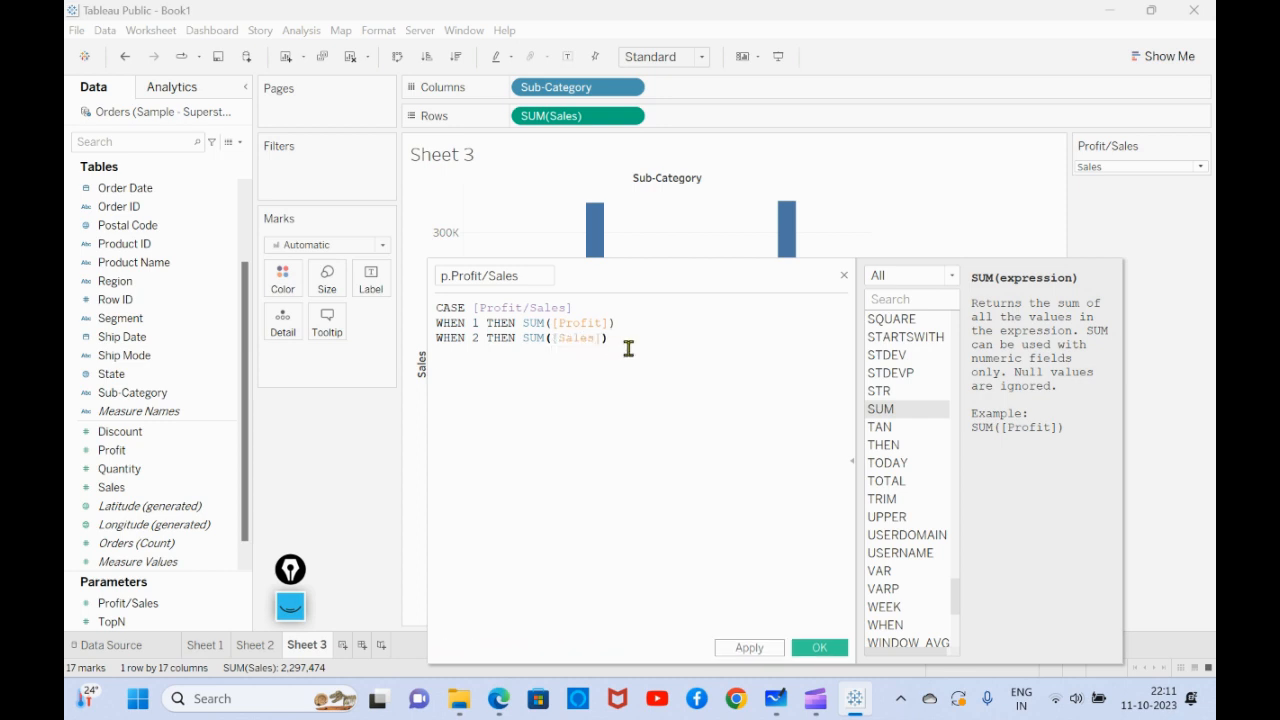
pyautogui.write('END')
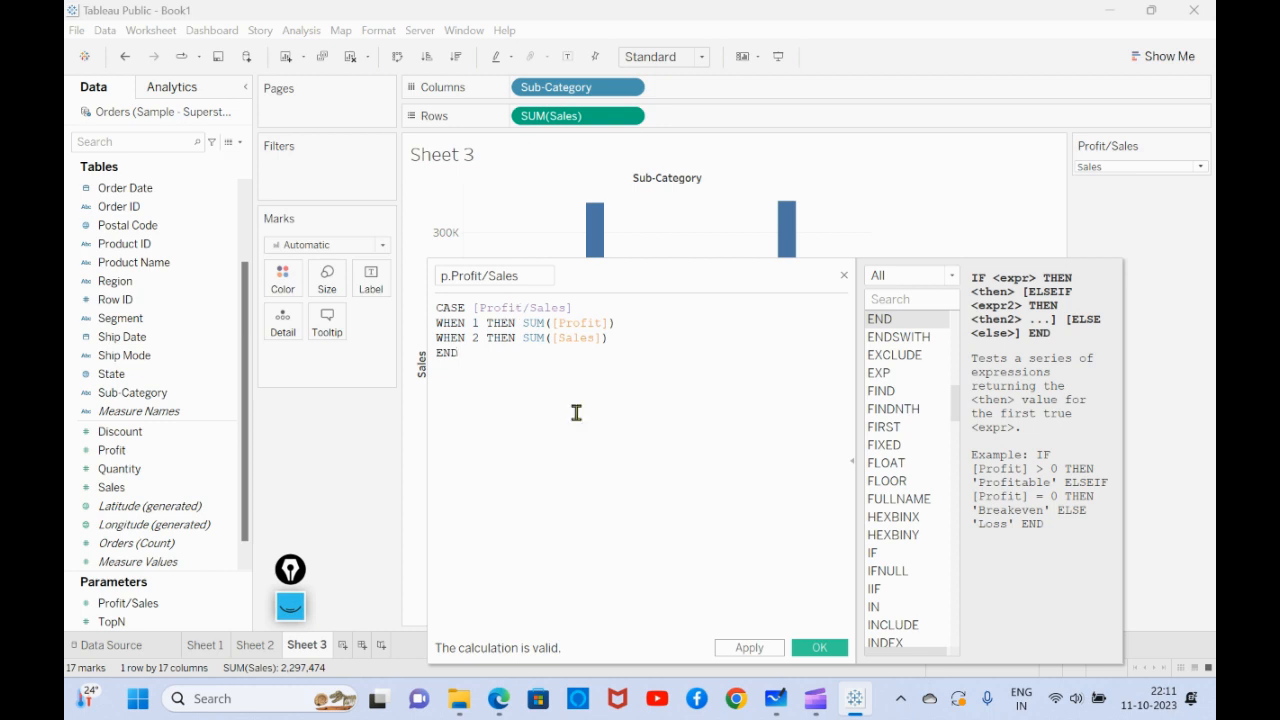
pyautogui.click(818, 648)
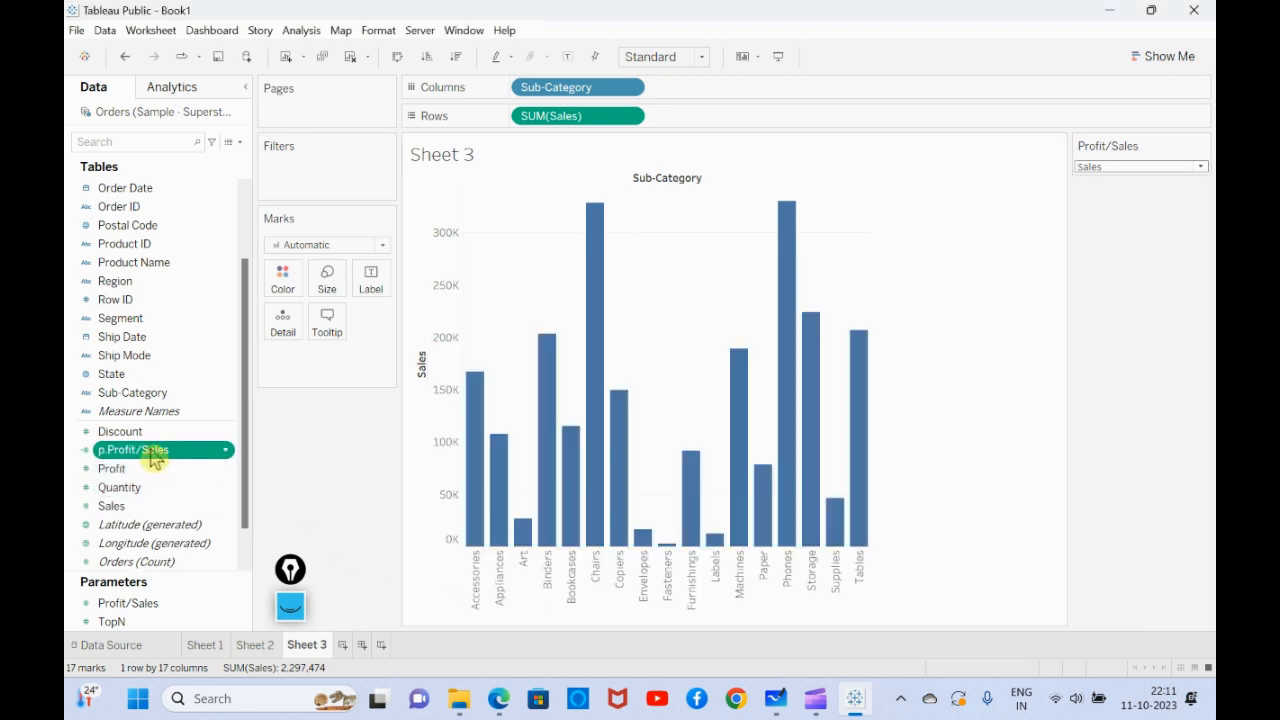
# - Replace SUM(Sales) in the rows of Sheet 3 with the calculated field p.Profit/Sales
pyautogui.moveTo(586, 118); pyautogui.dragTo(970, 362)
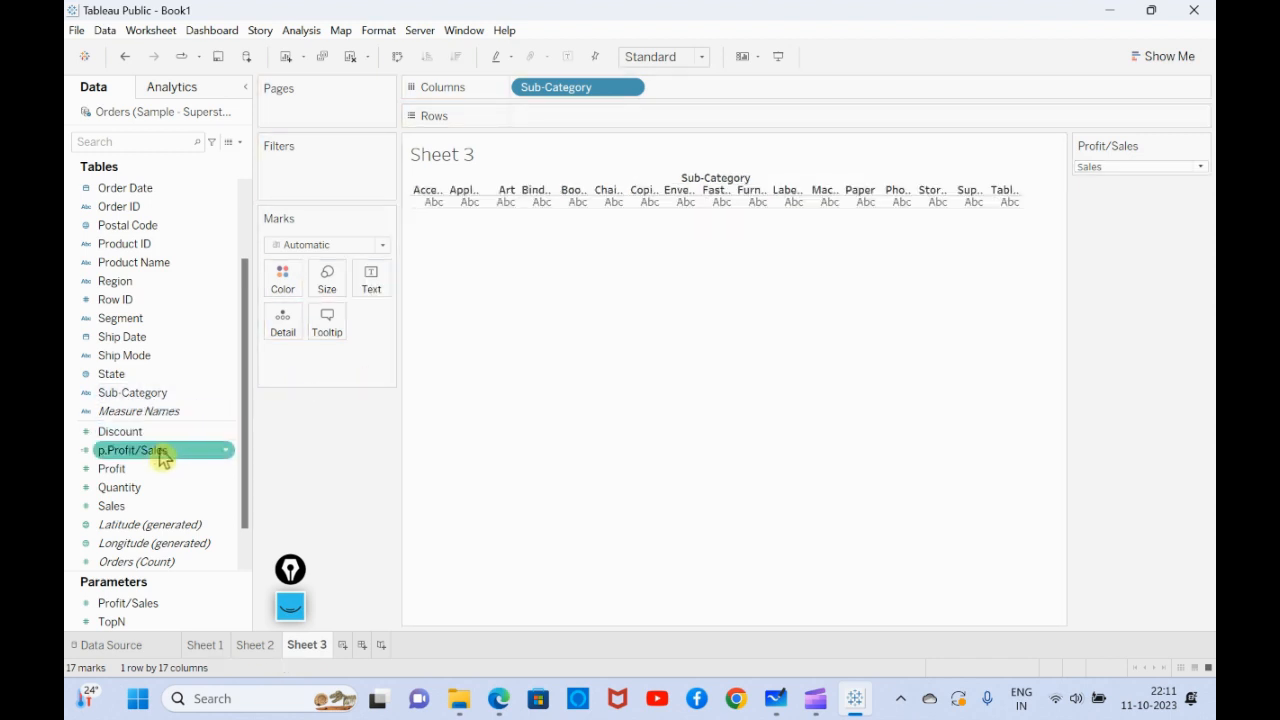
pyautogui.moveTo(163, 456); pyautogui.dragTo(578, 122)
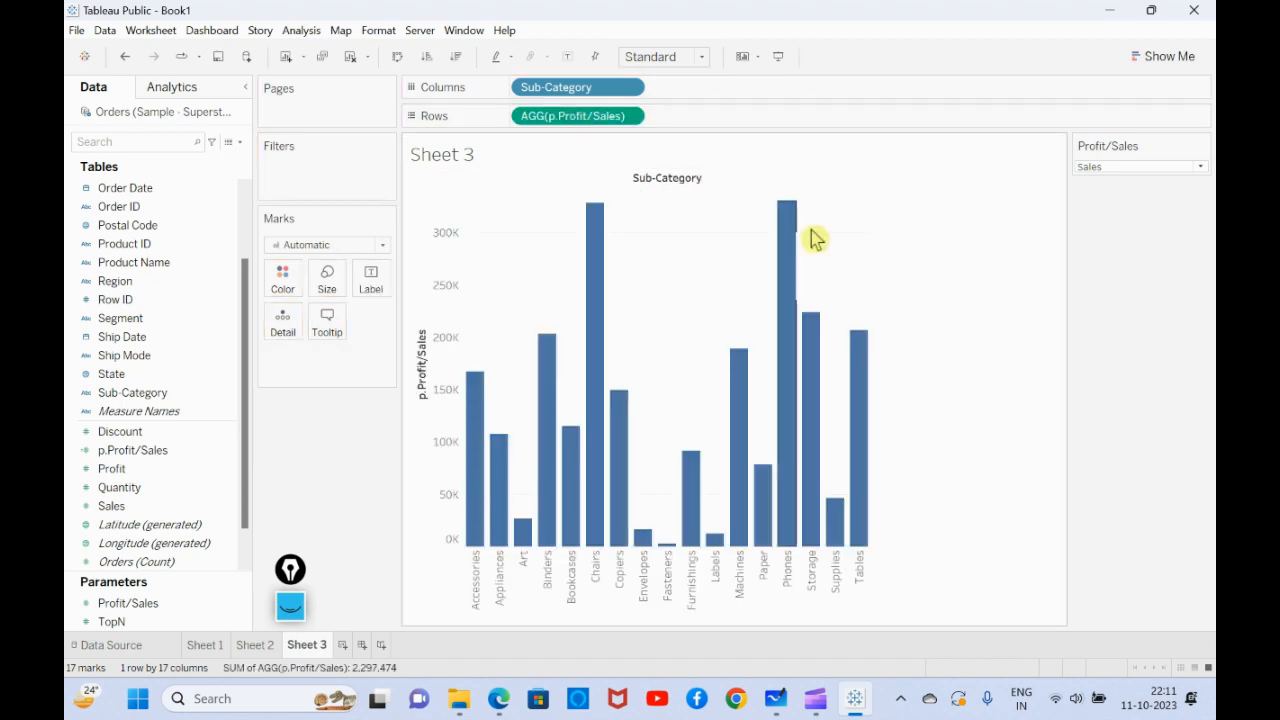
# - Switch the Profit/Sales parameter to Profit and hide the field labels for columns on the Sheet 3 chart
pyautogui.click(1116, 167)
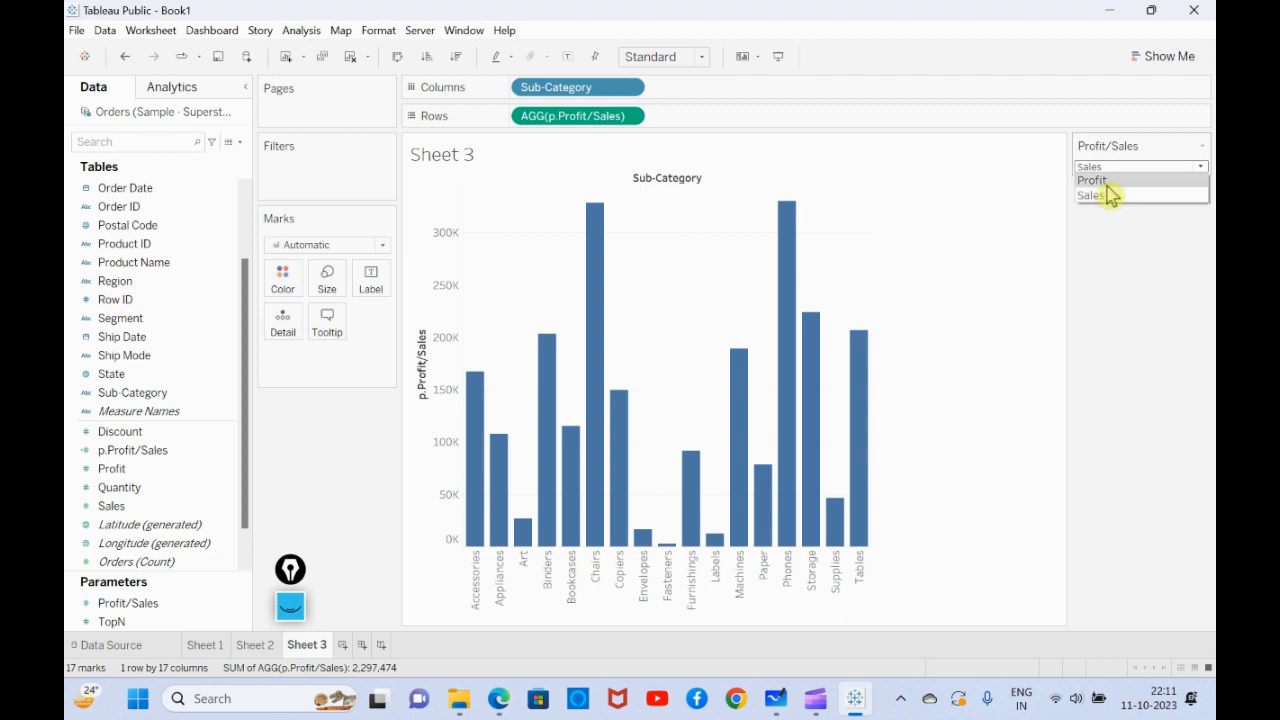
pyautogui.click(1110, 181)
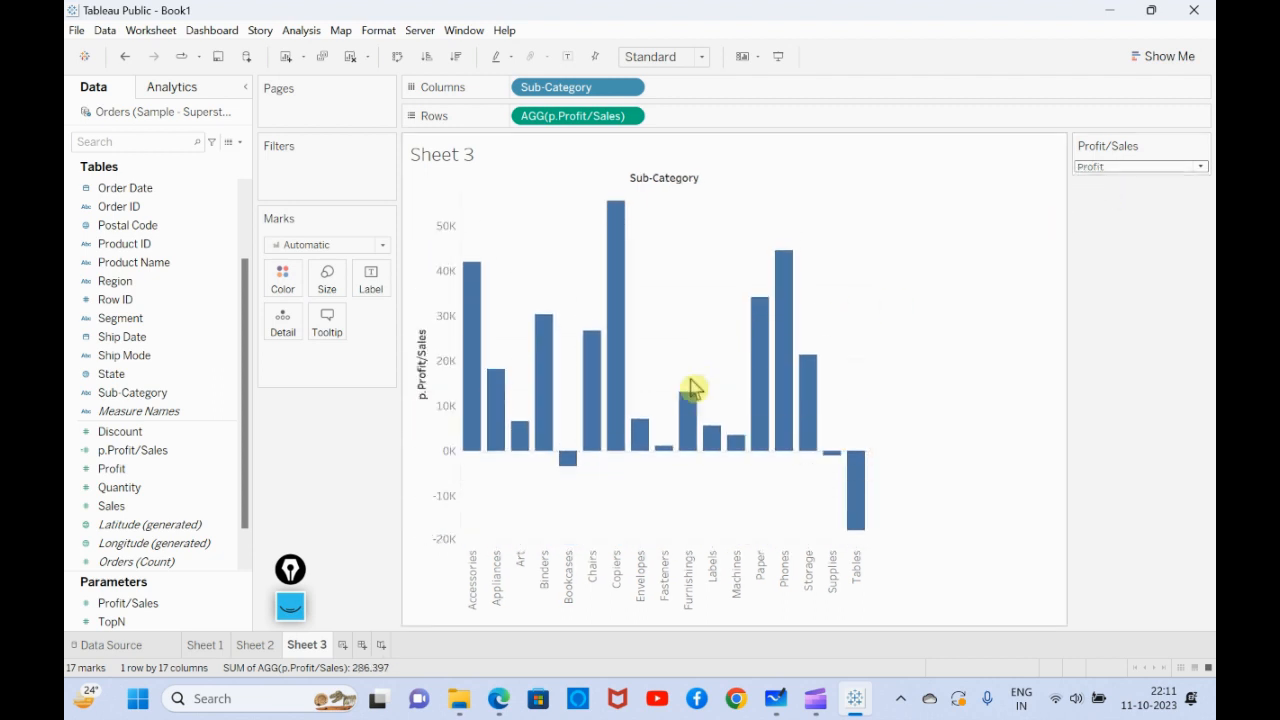
pyautogui.rightClick(705, 189)
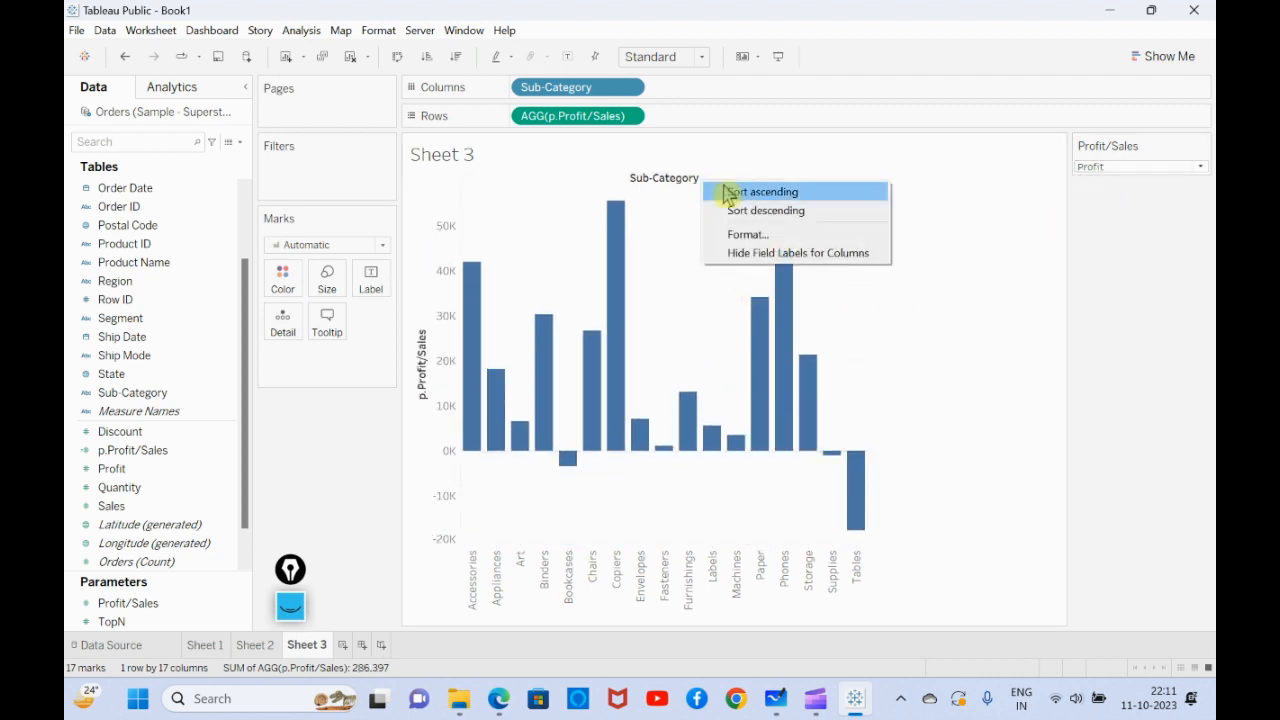
pyautogui.click(765, 255)
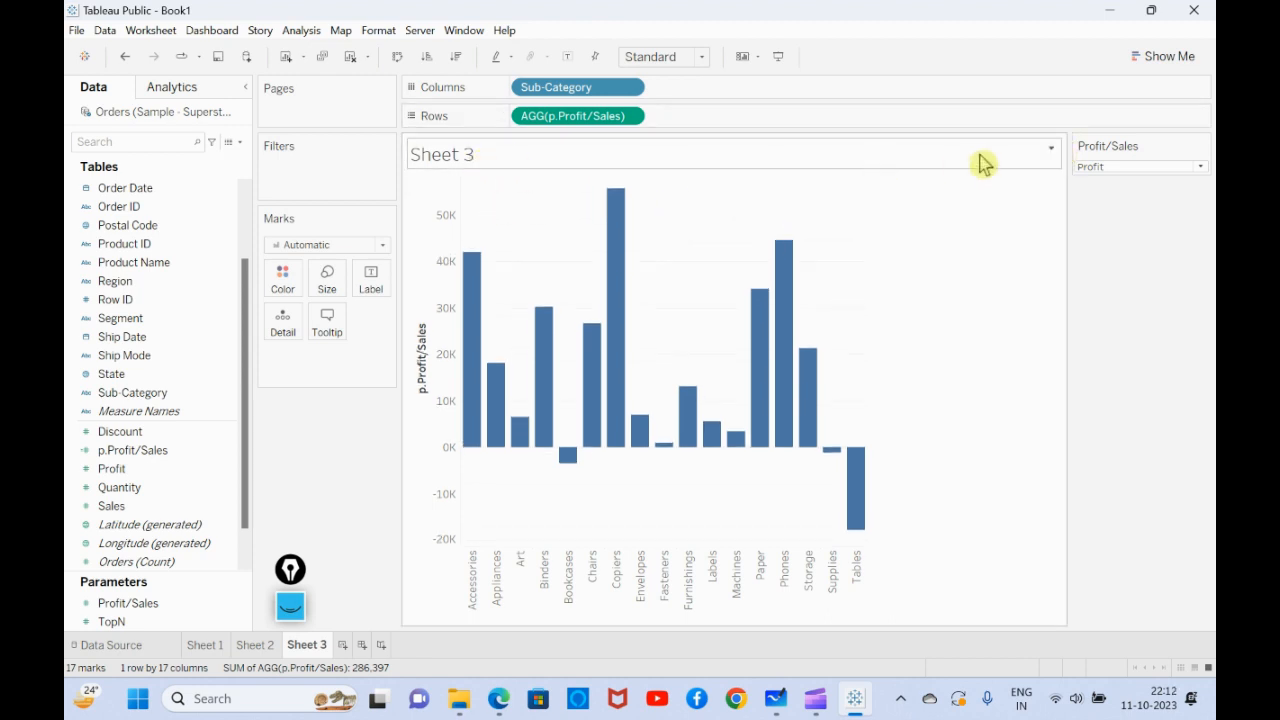
# - Replace the sheet name in the Sheet 3 title with the dynamic Parameters.Profit/Sales value
pyautogui.click(1051, 149)
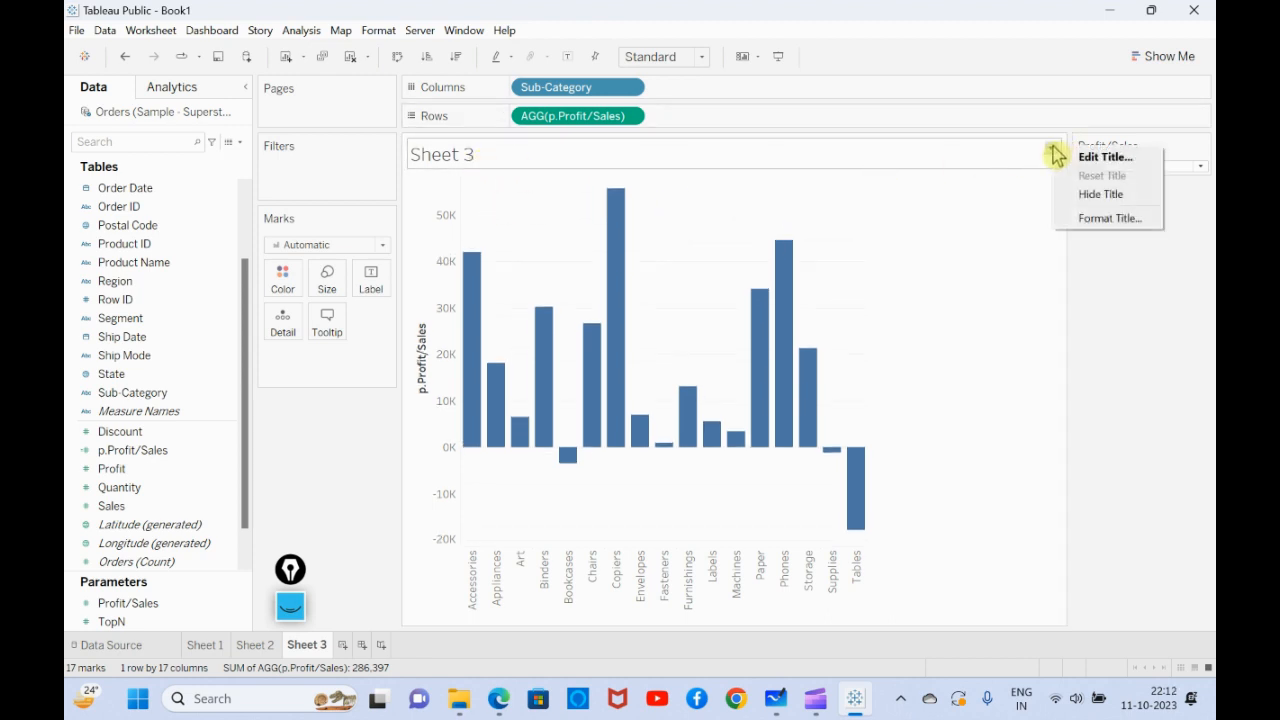
pyautogui.click(1040, 257)
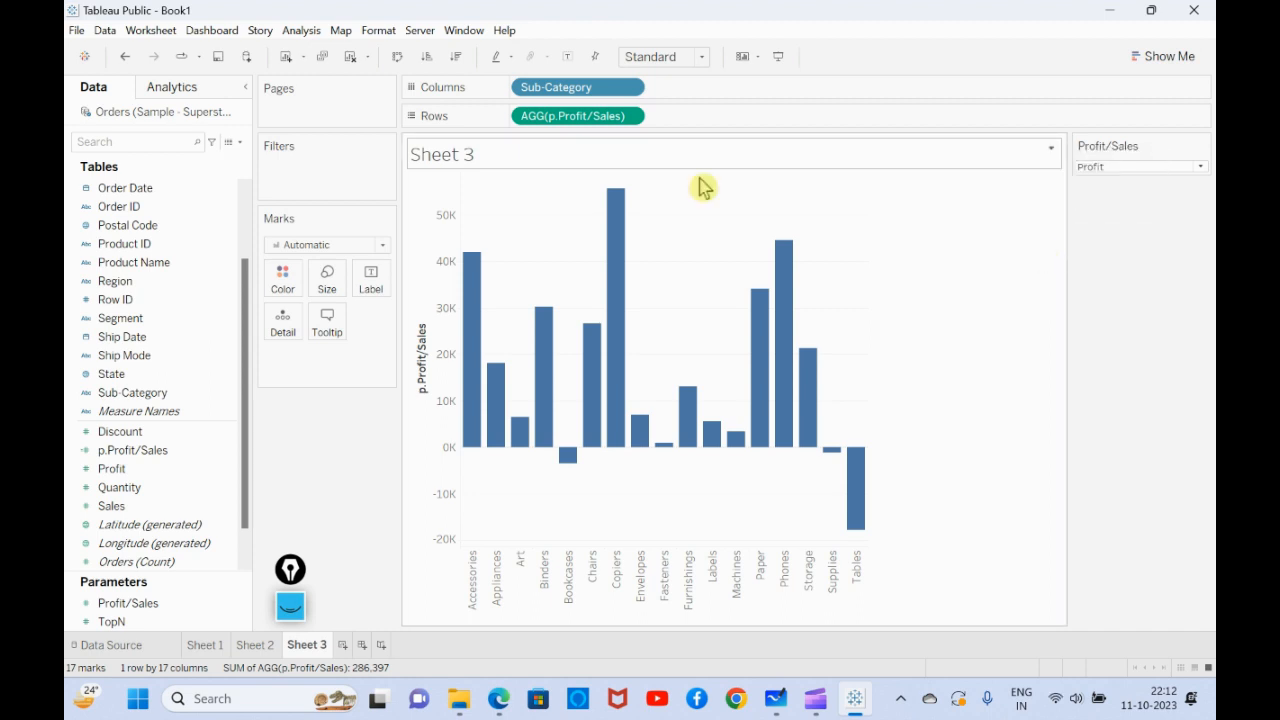
pyautogui.click(1051, 149)
pyautogui.click(1085, 163)
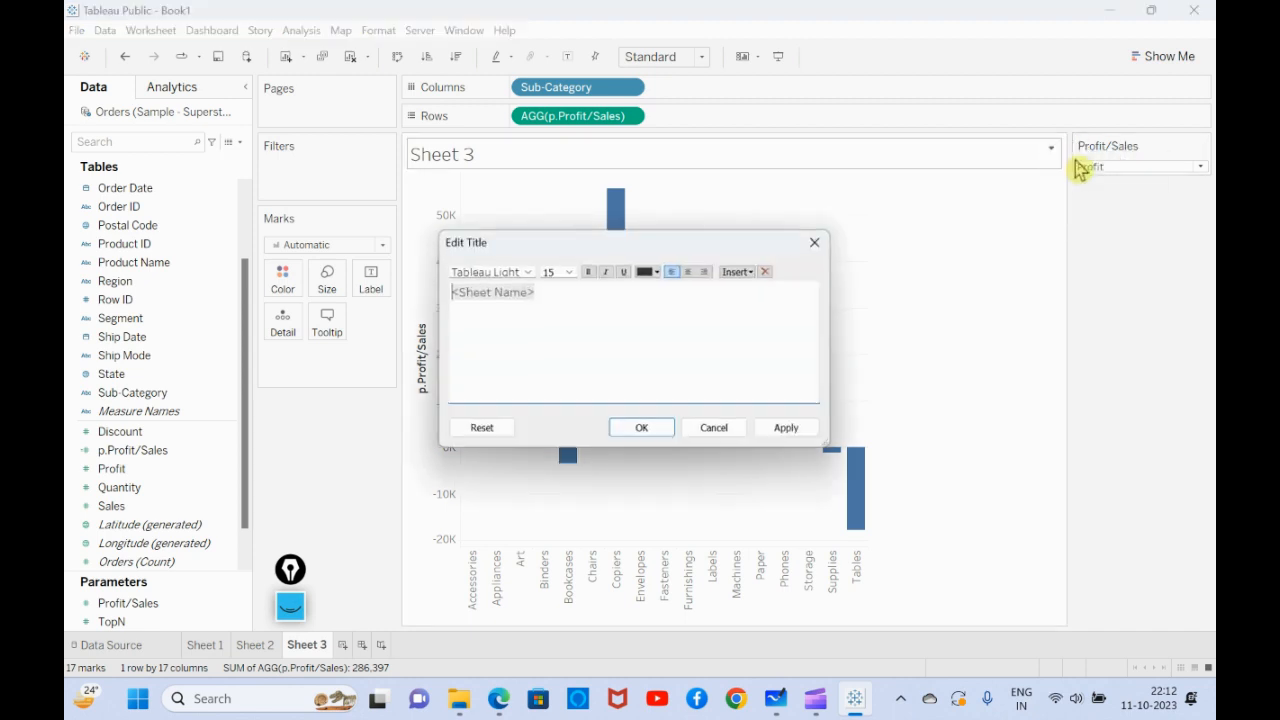
pyautogui.click(740, 272)
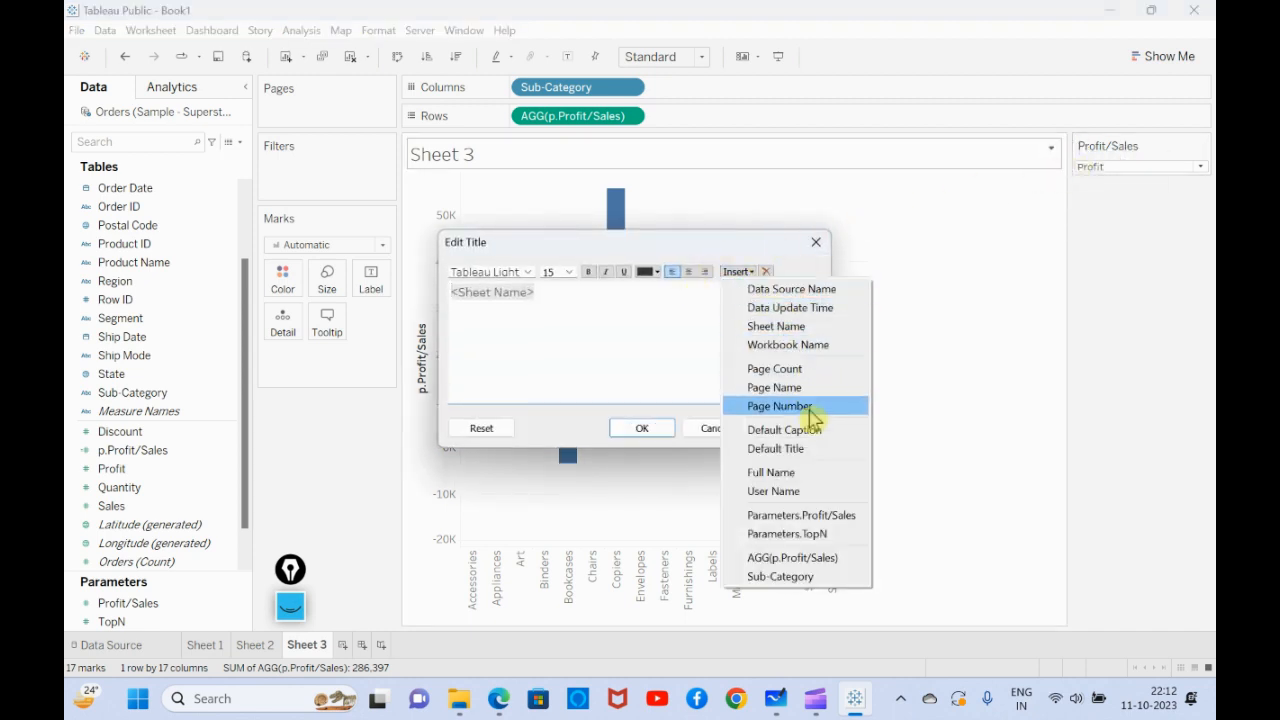
pyautogui.click(845, 520)
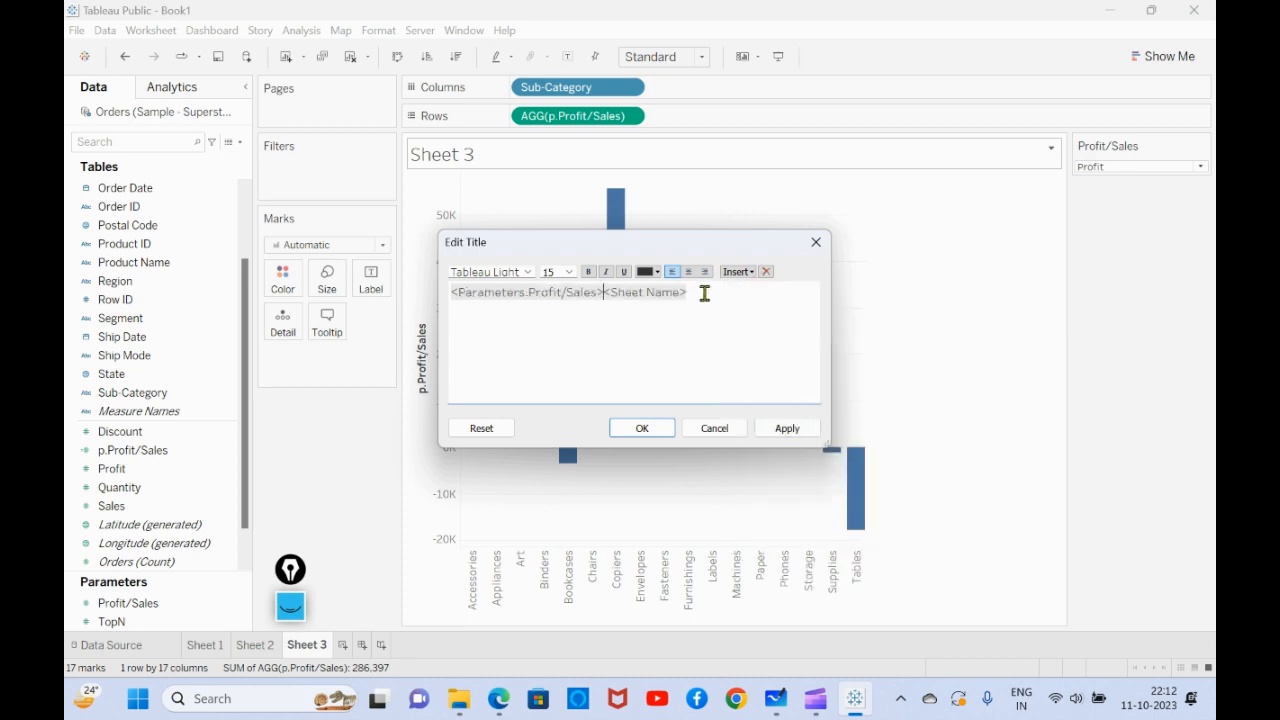
pyautogui.moveTo(700, 292); pyautogui.dragTo(648, 292)
pyautogui.press('BackSpace')
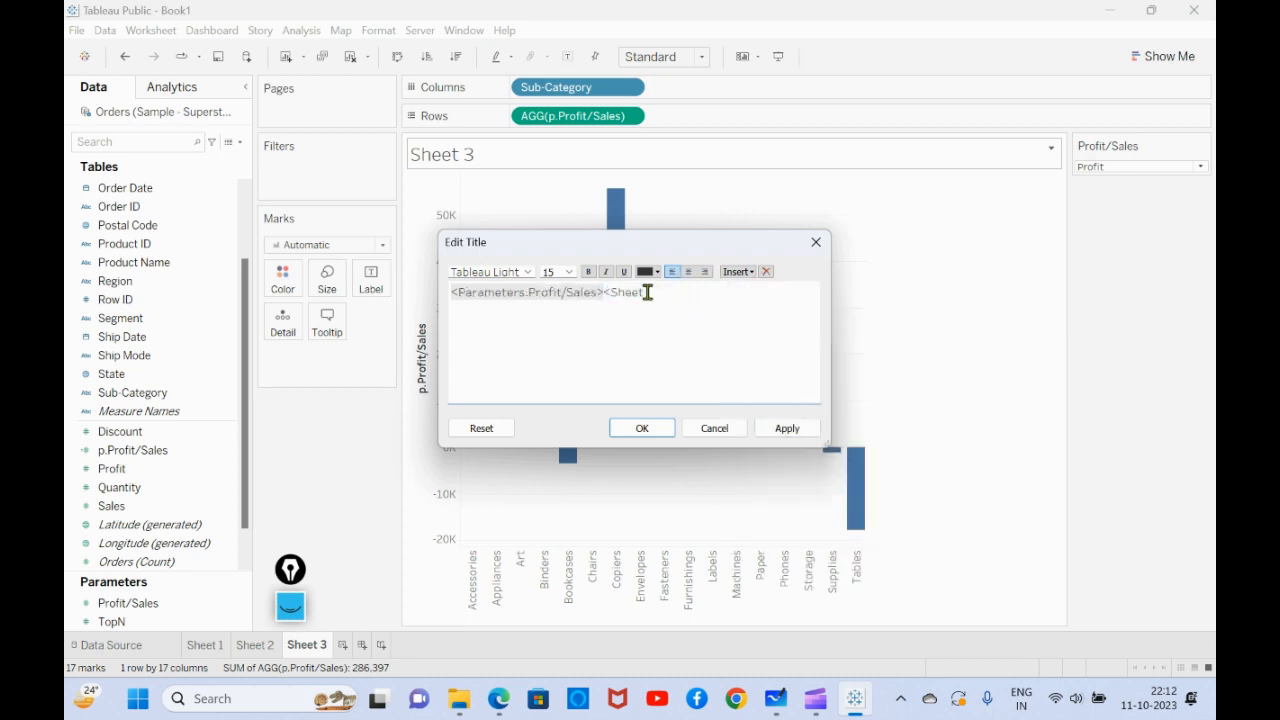
pyautogui.press('BackSpace')
pyautogui.press('BackSpace')
pyautogui.press('BackSpace')
pyautogui.press('BackSpace')
pyautogui.press('BackSpace')
pyautogui.press('BackSpace')
# - Format the parameter text in the title as bold and blue, and save the title
pyautogui.moveTo(617, 290); pyautogui.dragTo(450, 292)
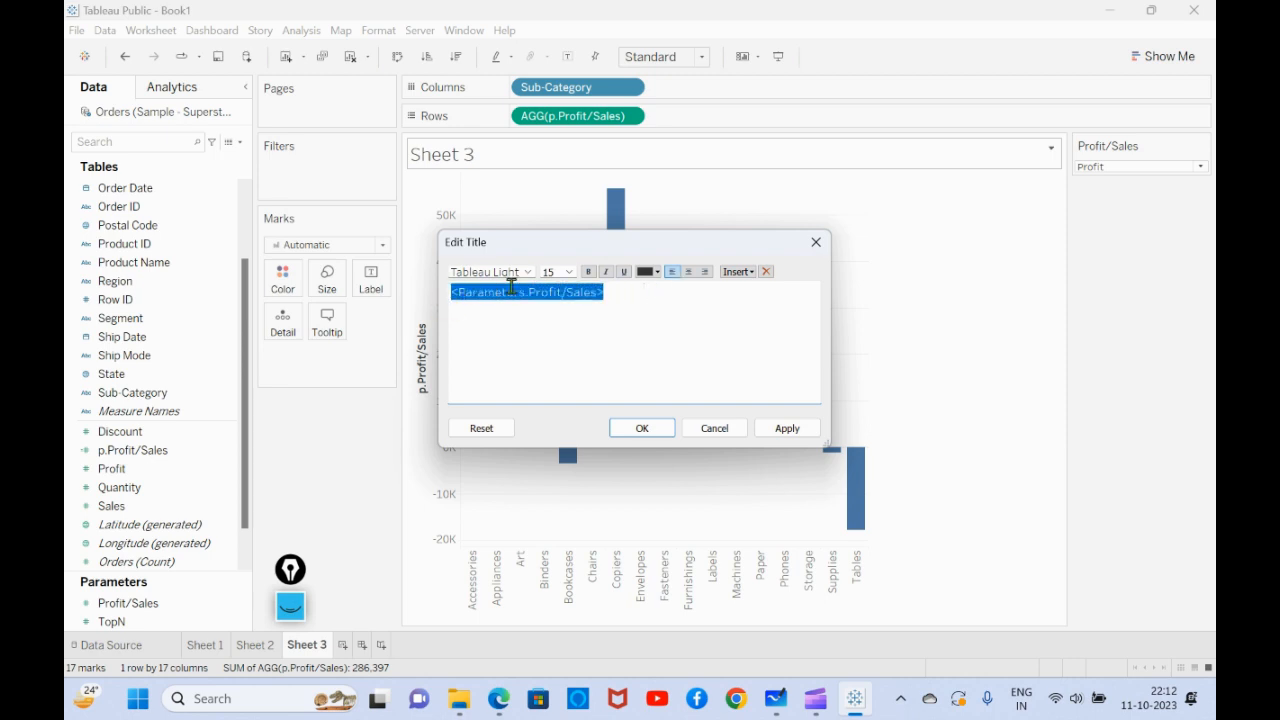
pyautogui.click(645, 272)
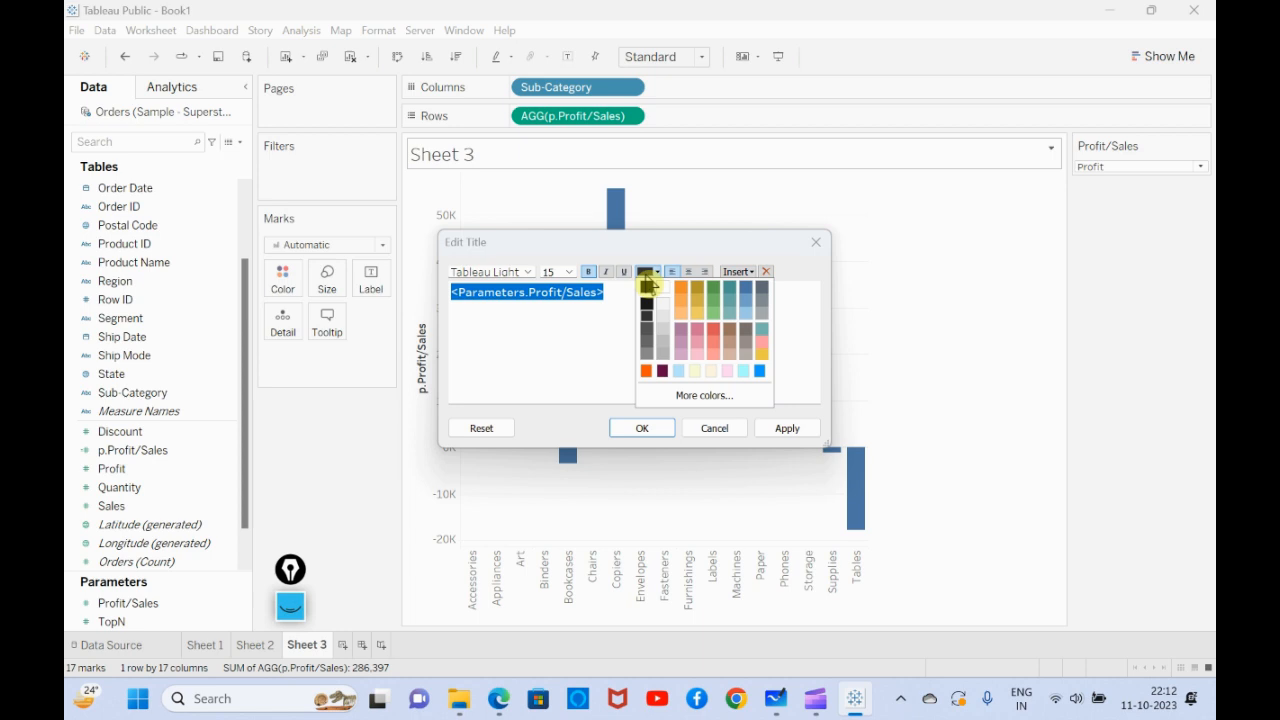
pyautogui.click(740, 295)
pyautogui.click(787, 426)
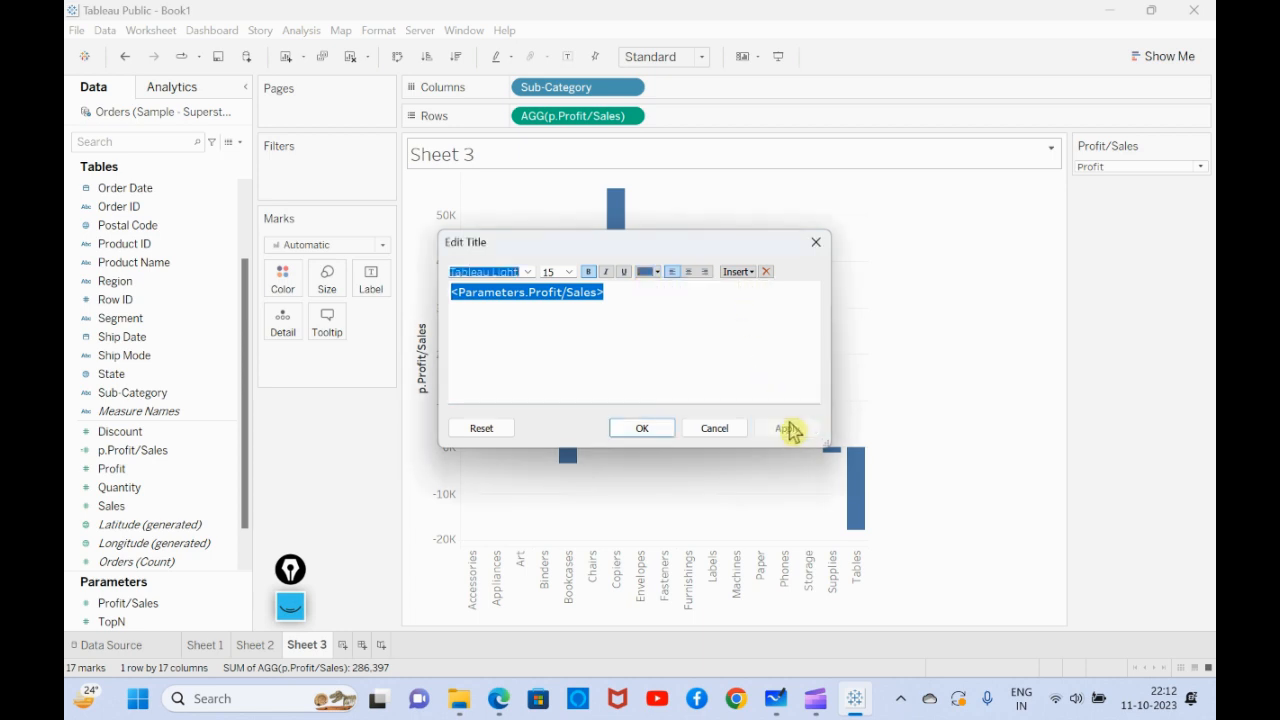
pyautogui.click(663, 437)
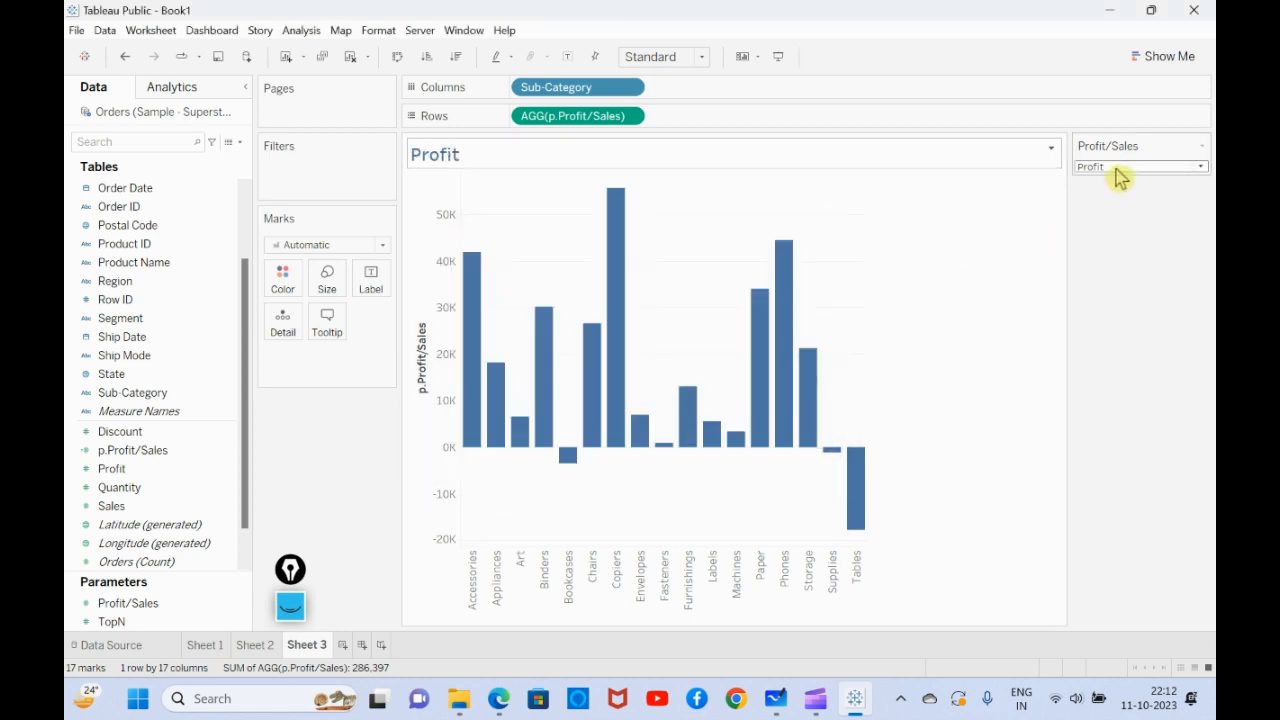
# - Circle the chart title and the vertical axis with the screen annotation pen, and clear the marks
pyautogui.click(290, 605)
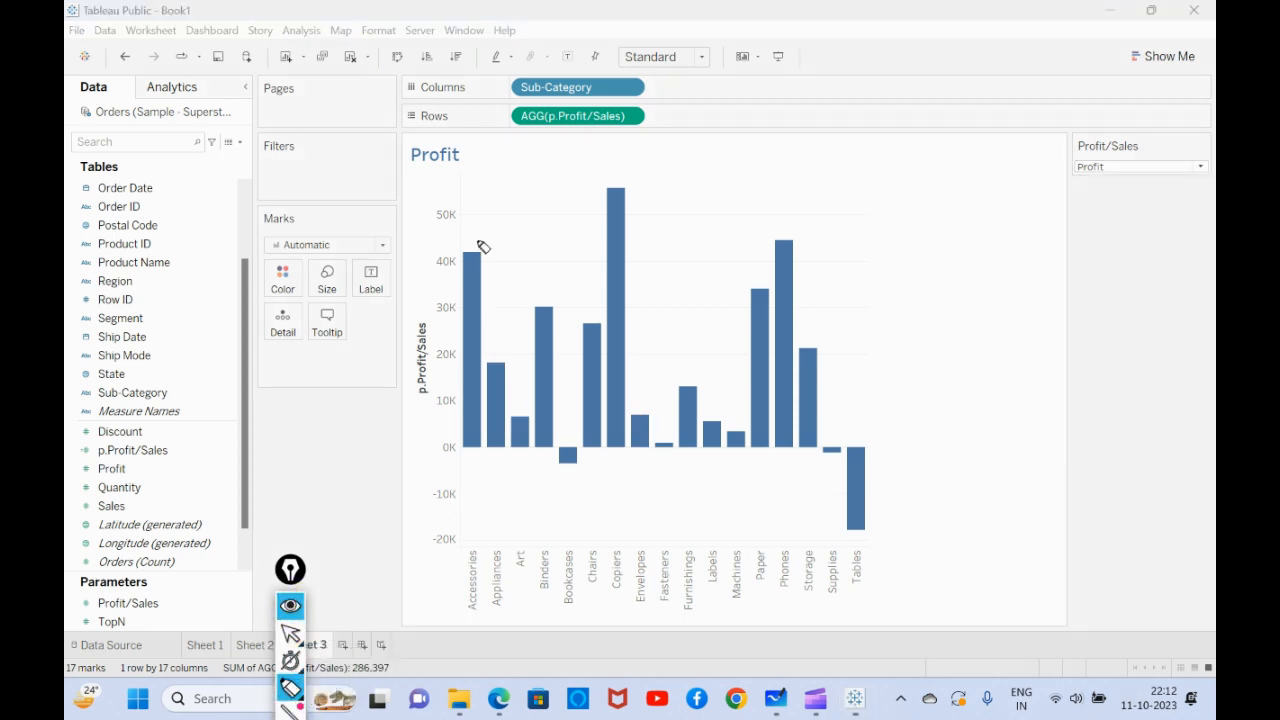
pyautogui.moveTo(469, 145)
pyautogui.mouseDown()
pyautogui.moveTo(366, 157)
pyautogui.moveTo(470, 190)
pyautogui.moveTo(466, 137)
pyautogui.mouseUp()
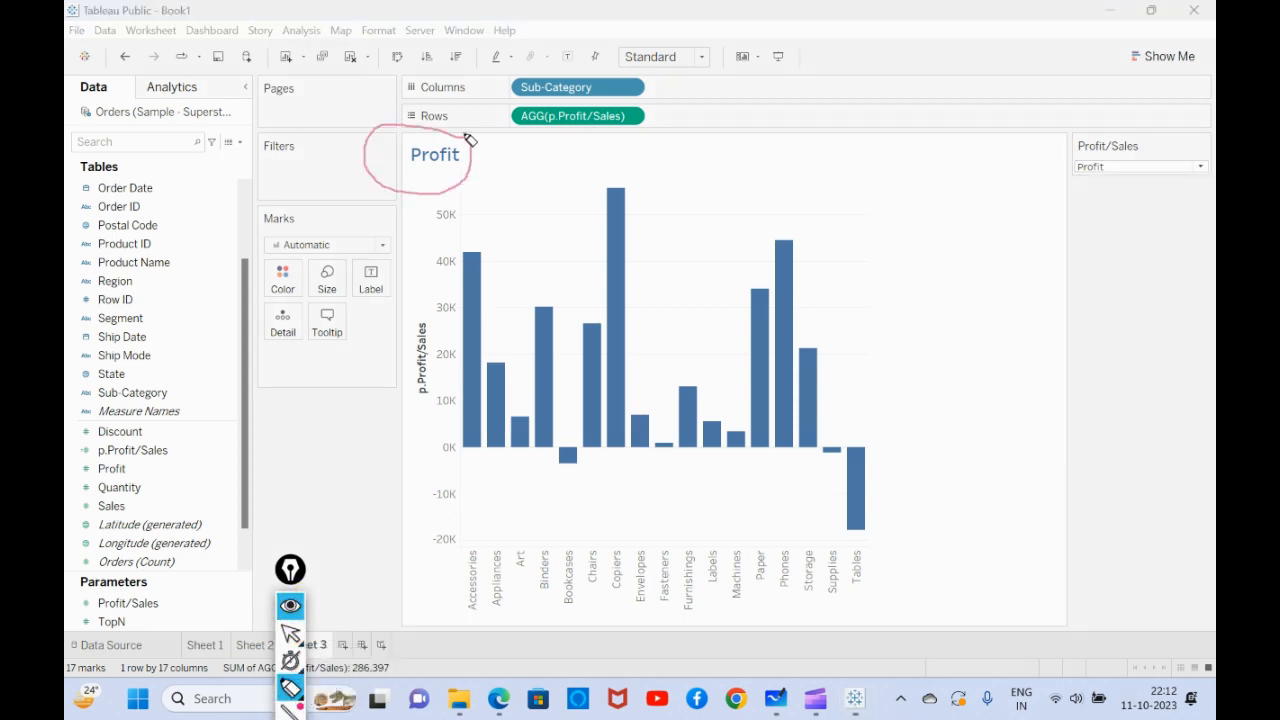
pyautogui.moveTo(410, 296); pyautogui.dragTo(418, 296)
pyautogui.moveTo(452, 195)
pyautogui.mouseDown()
pyautogui.moveTo(404, 384)
pyautogui.moveTo(414, 586)
pyautogui.moveTo(470, 513)
pyautogui.moveTo(458, 200)
pyautogui.mouseUp()
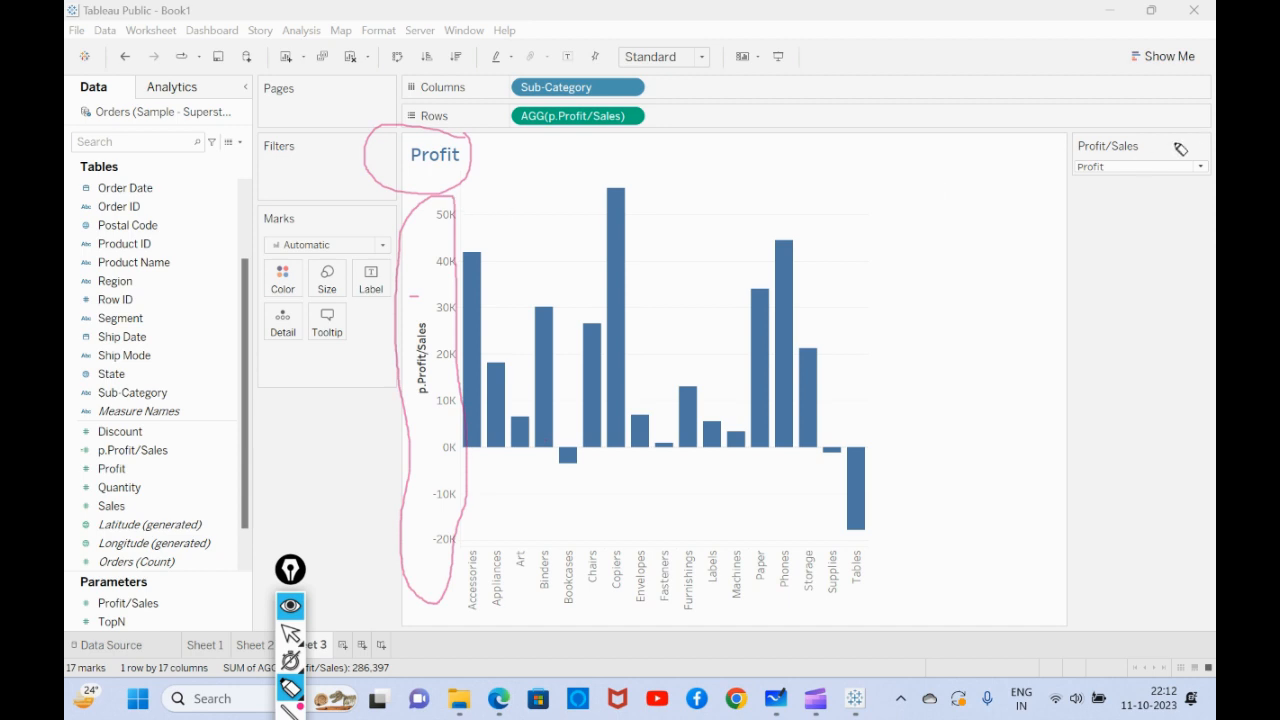
pyautogui.click(1138, 168)
pyautogui.click(290, 689)
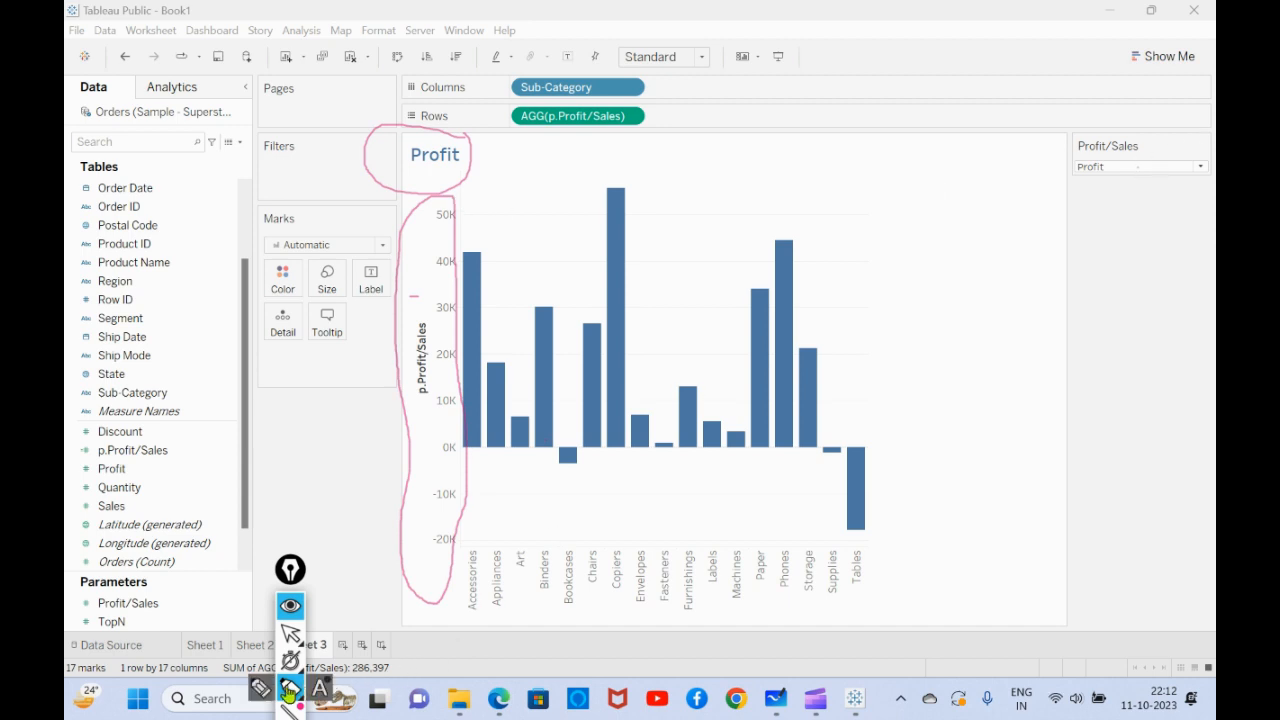
pyautogui.click(290, 633)
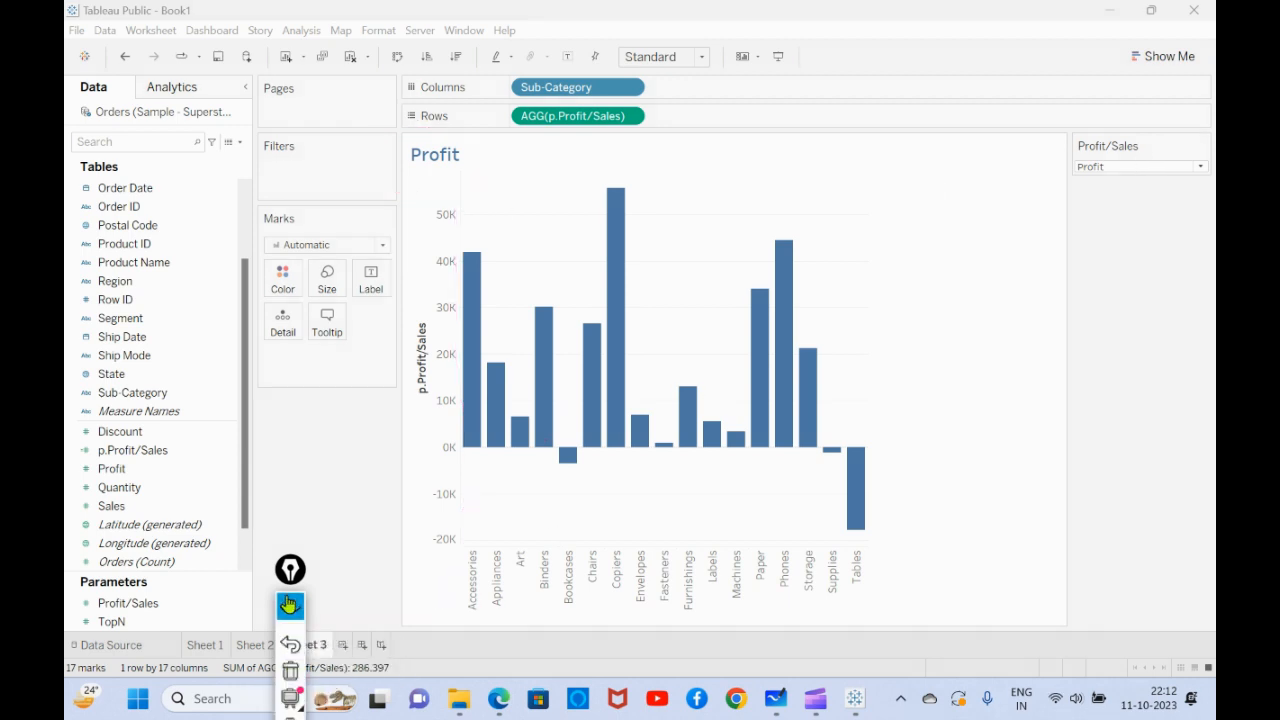
# - Switch the Profit/Sales parameter to Sales and hide the header of the p.Profit/Sales axis
pyautogui.click(1128, 168)
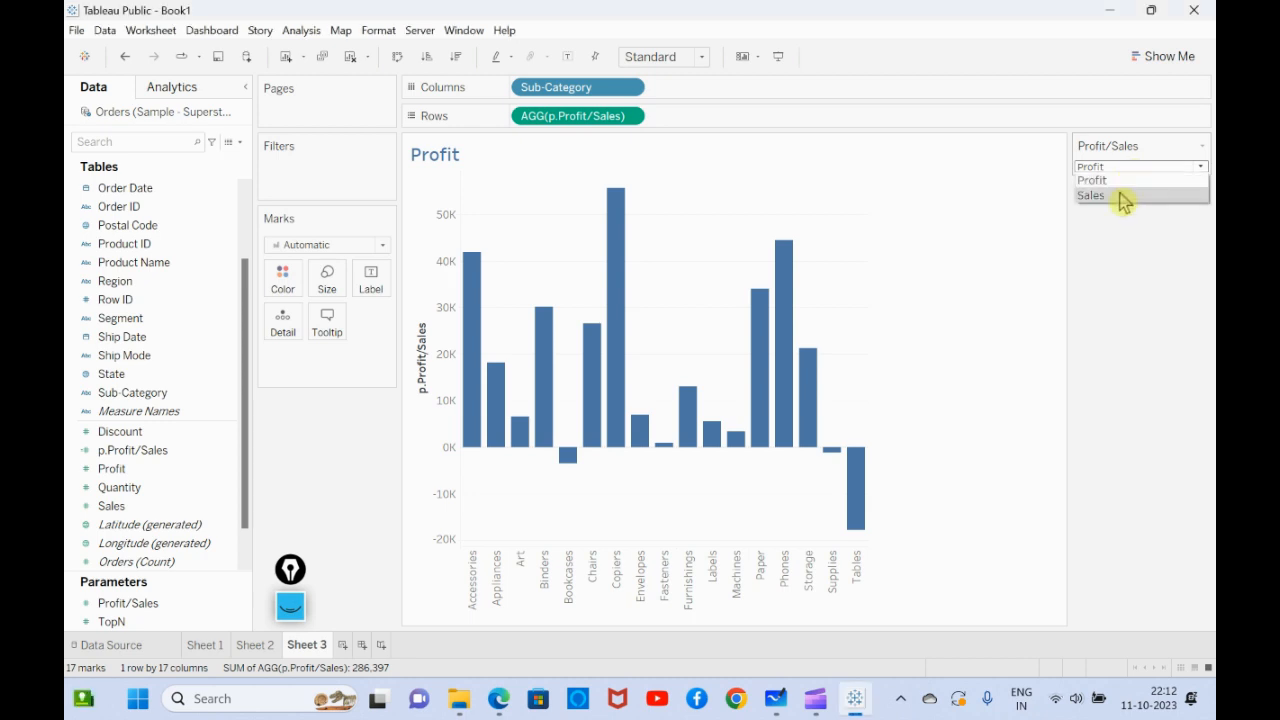
pyautogui.click(1122, 196)
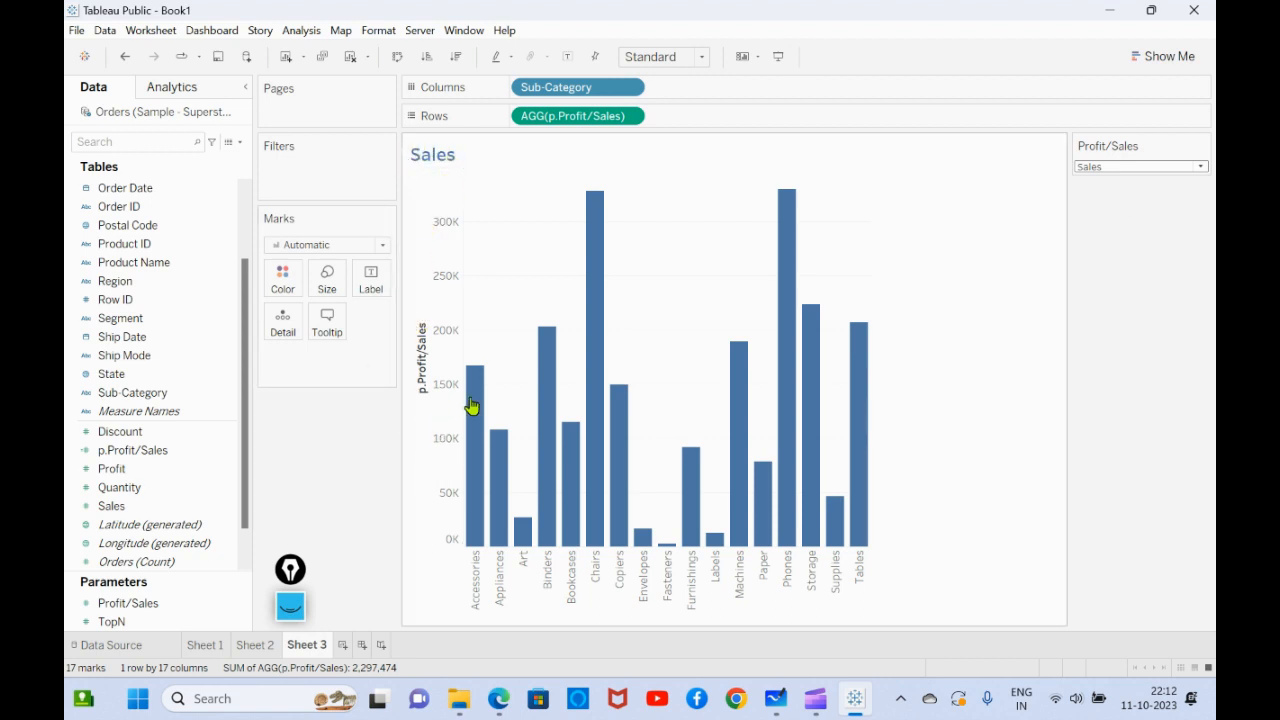
pyautogui.rightClick(422, 372)
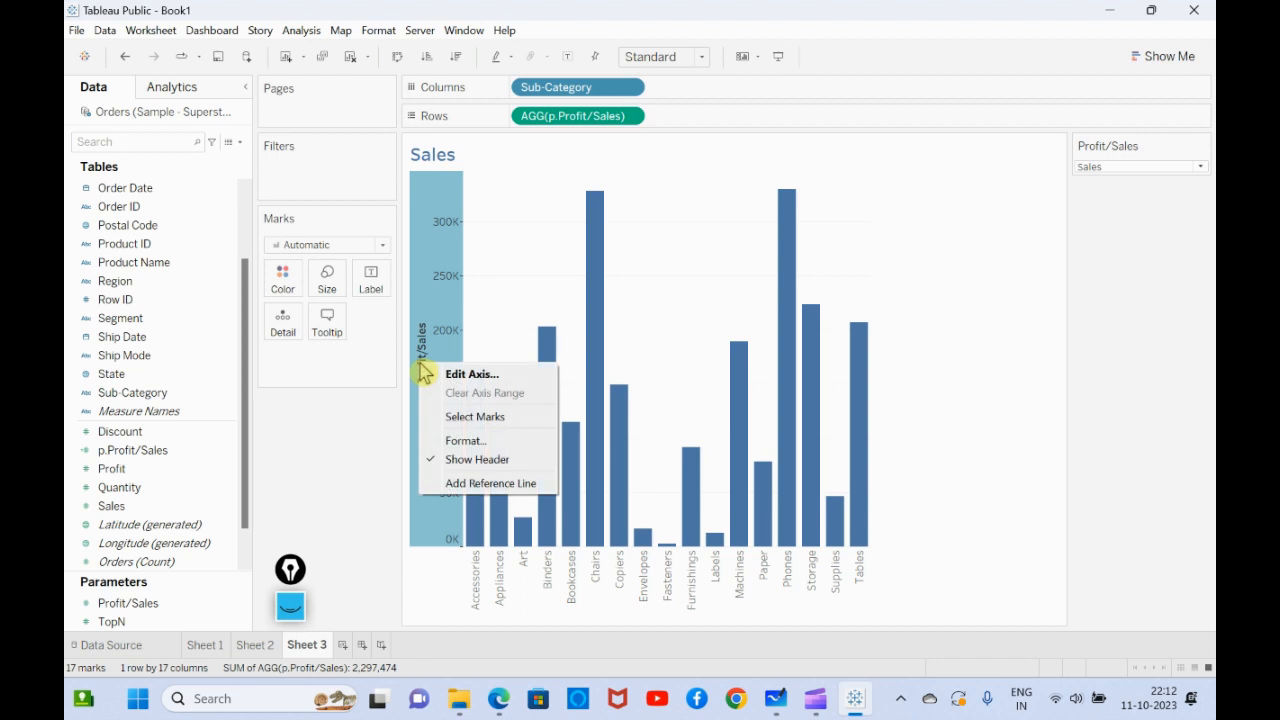
pyautogui.click(468, 459)
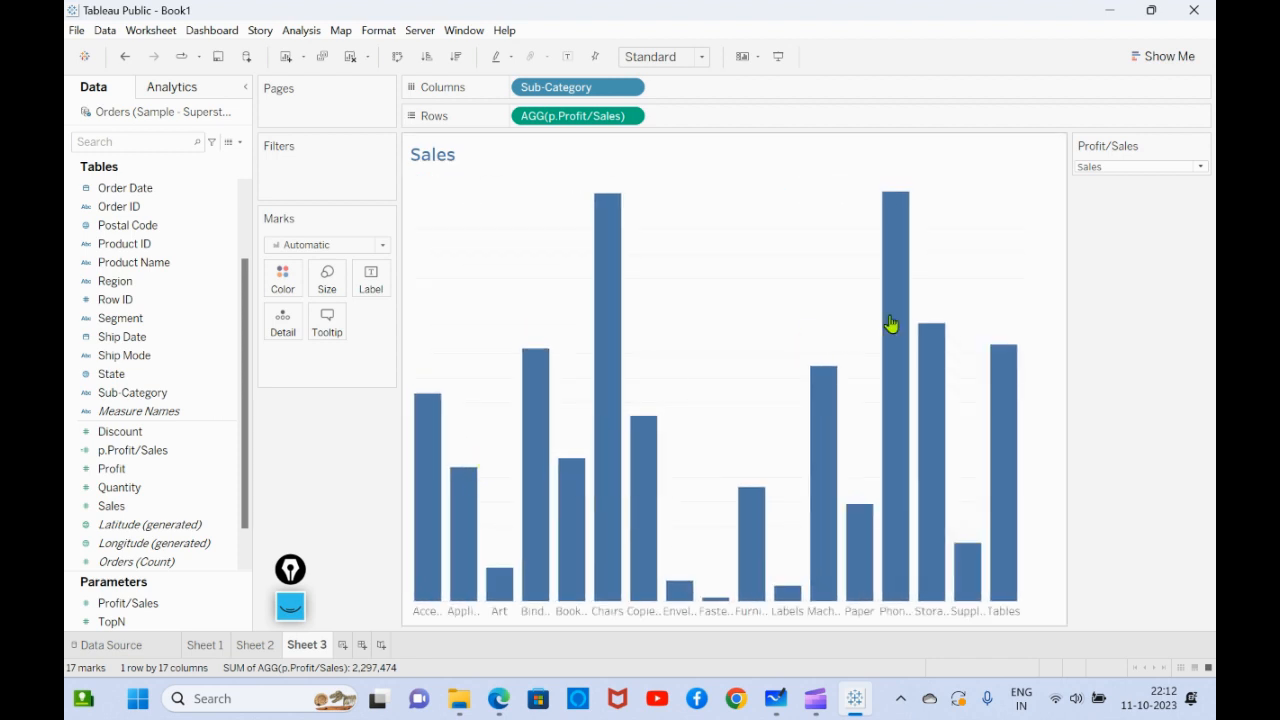
# - Test the Profit/Sales parameter by switching the chart to Profit and back to Sales
pyautogui.click(1095, 166)
pyautogui.click(1103, 186)
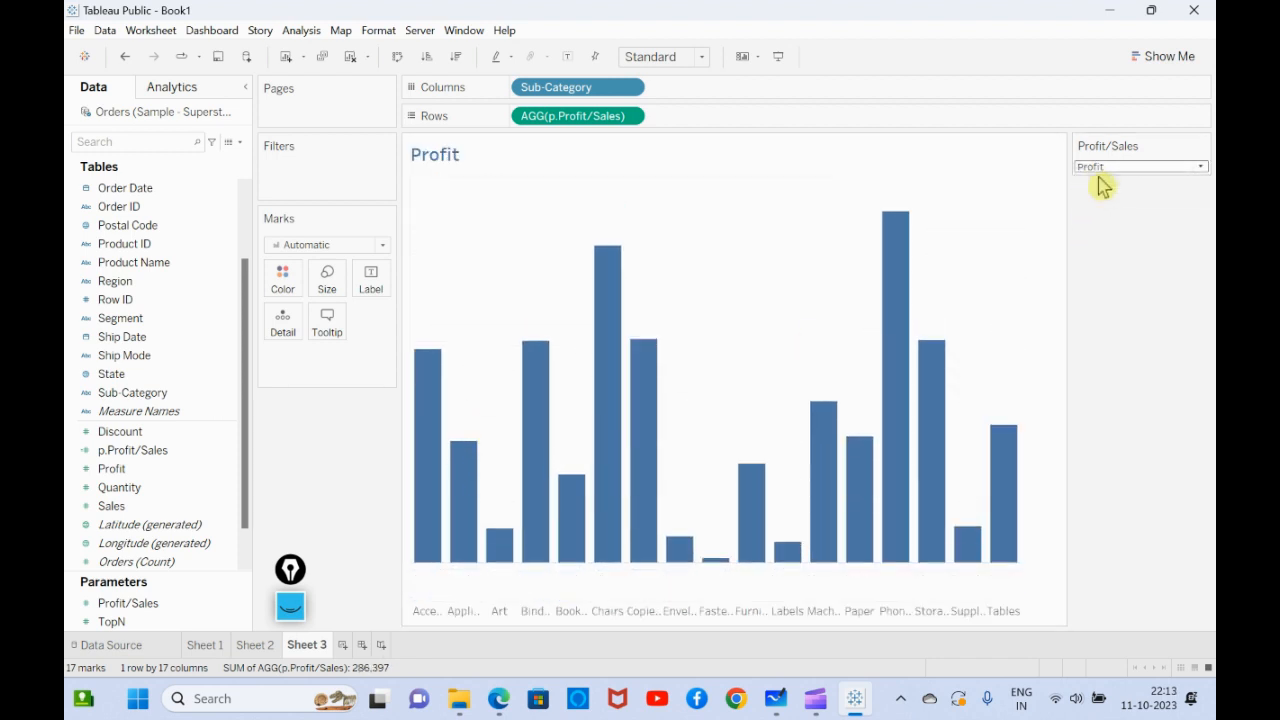
pyautogui.click(1103, 168)
pyautogui.click(1110, 192)
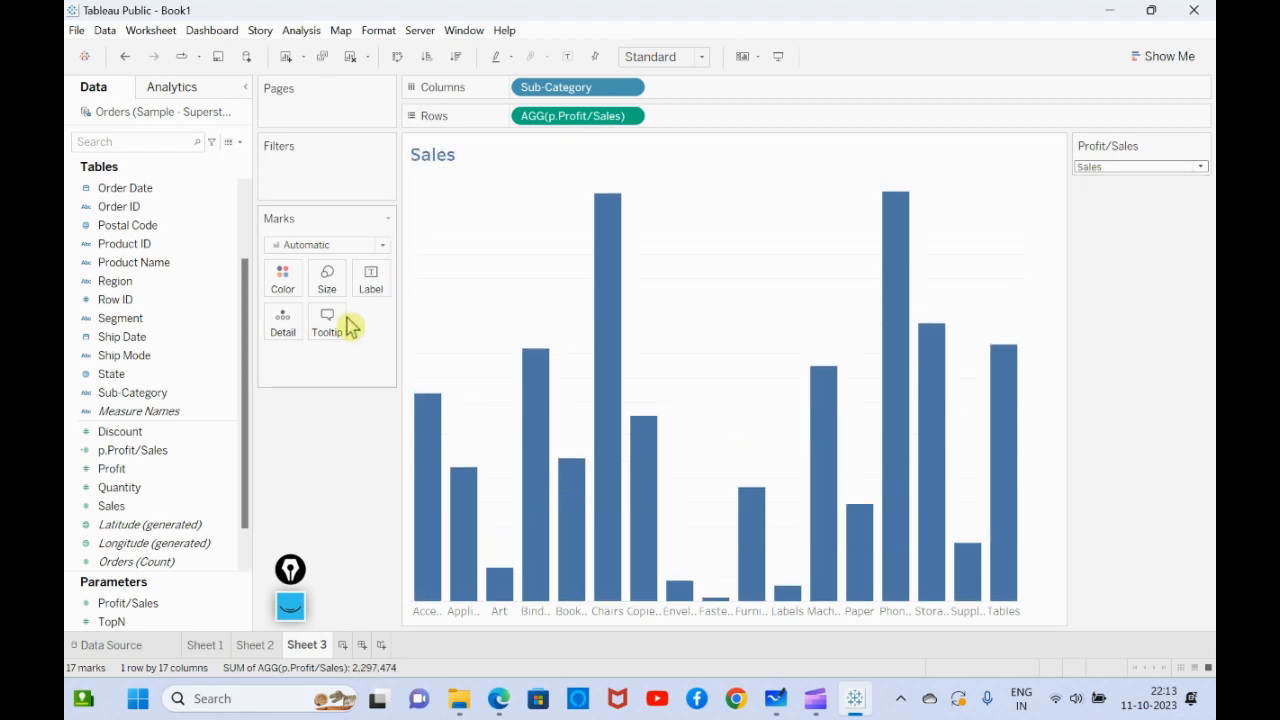
pyautogui.rightClick(442, 296)
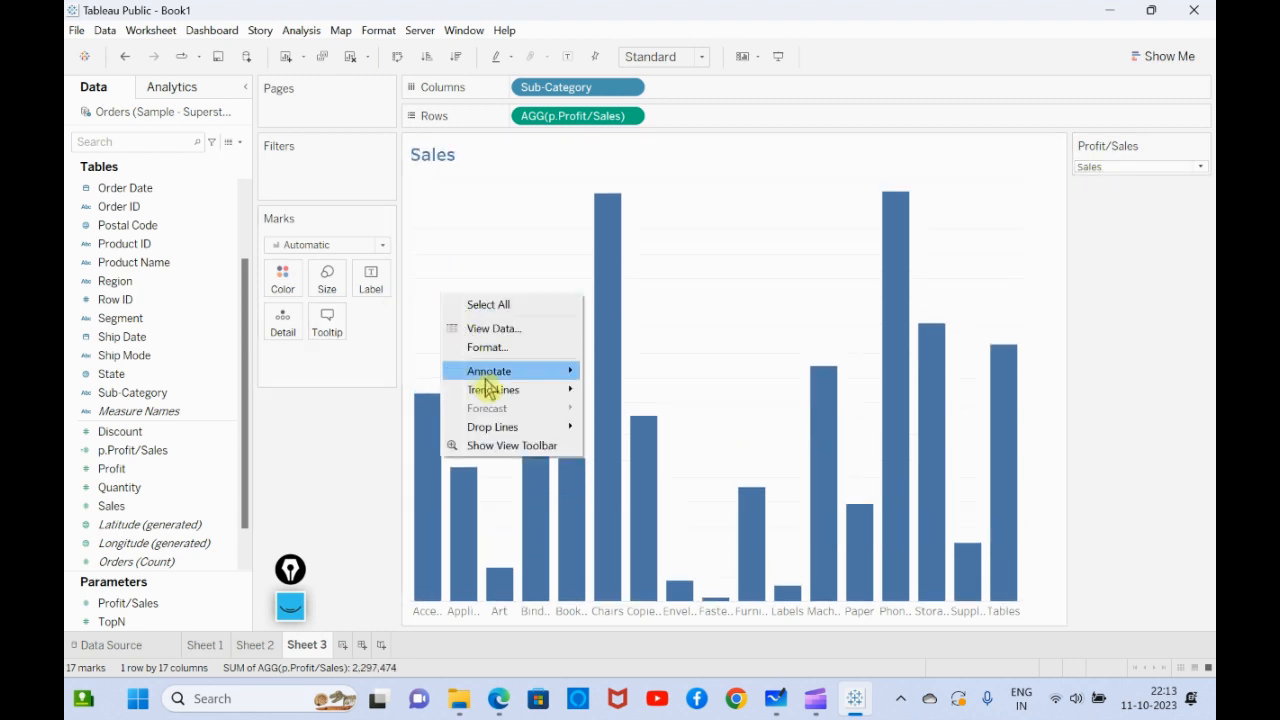
# - Add a new blank worksheet to the workbook after Sheet 3
pyautogui.click(348, 652)
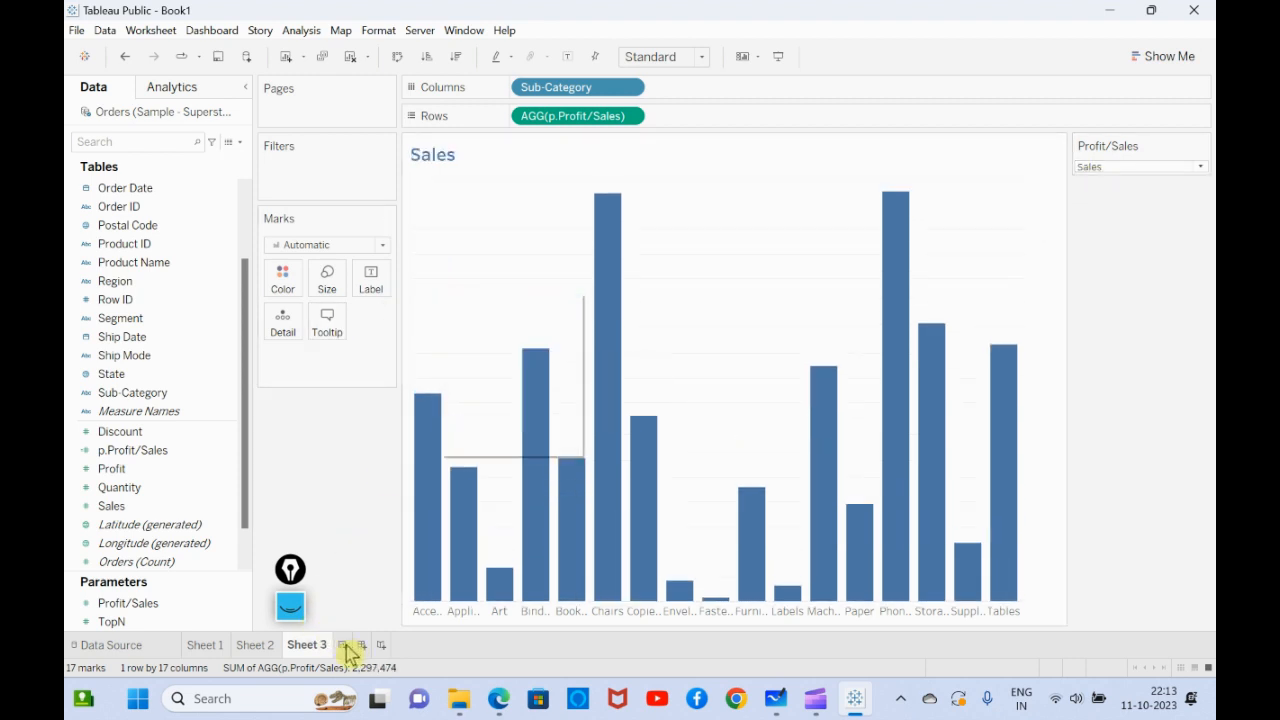
pyautogui.click(343, 646)
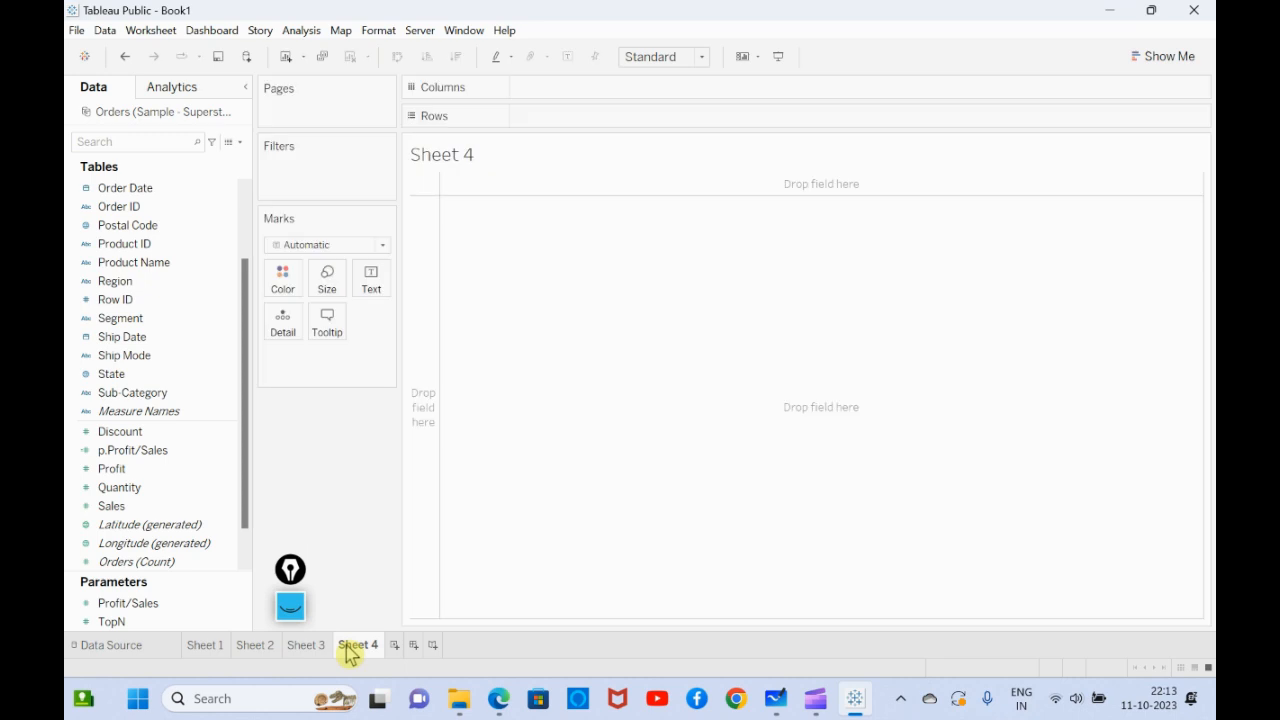
pyautogui.click(160, 543)
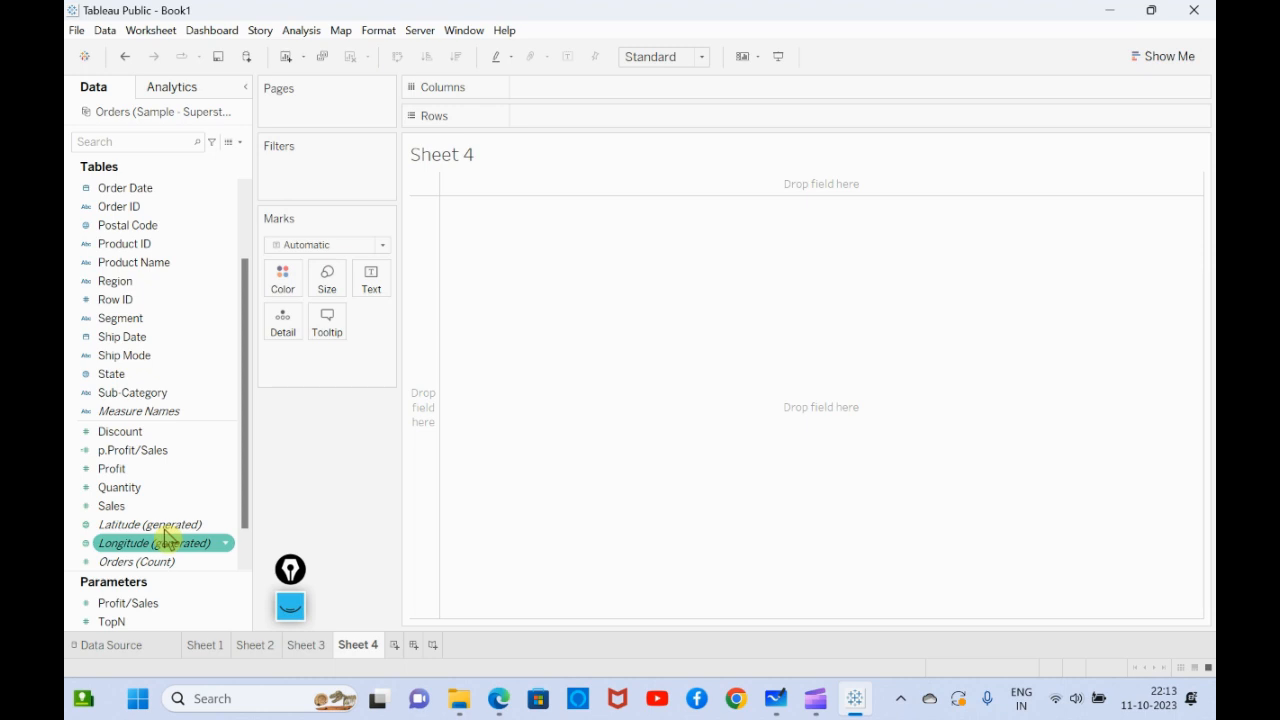
pyautogui.click(156, 512)
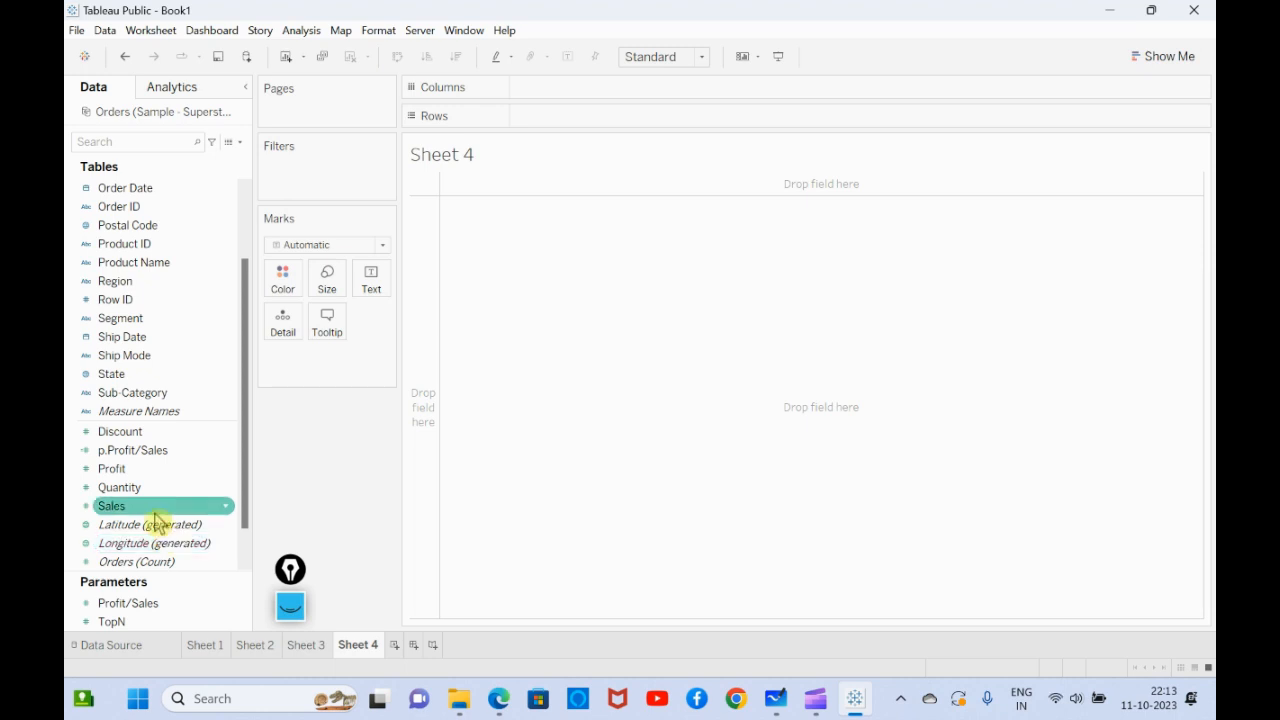
# - Start a new float parameter named Commission that only allows values from a list
pyautogui.click(240, 142)
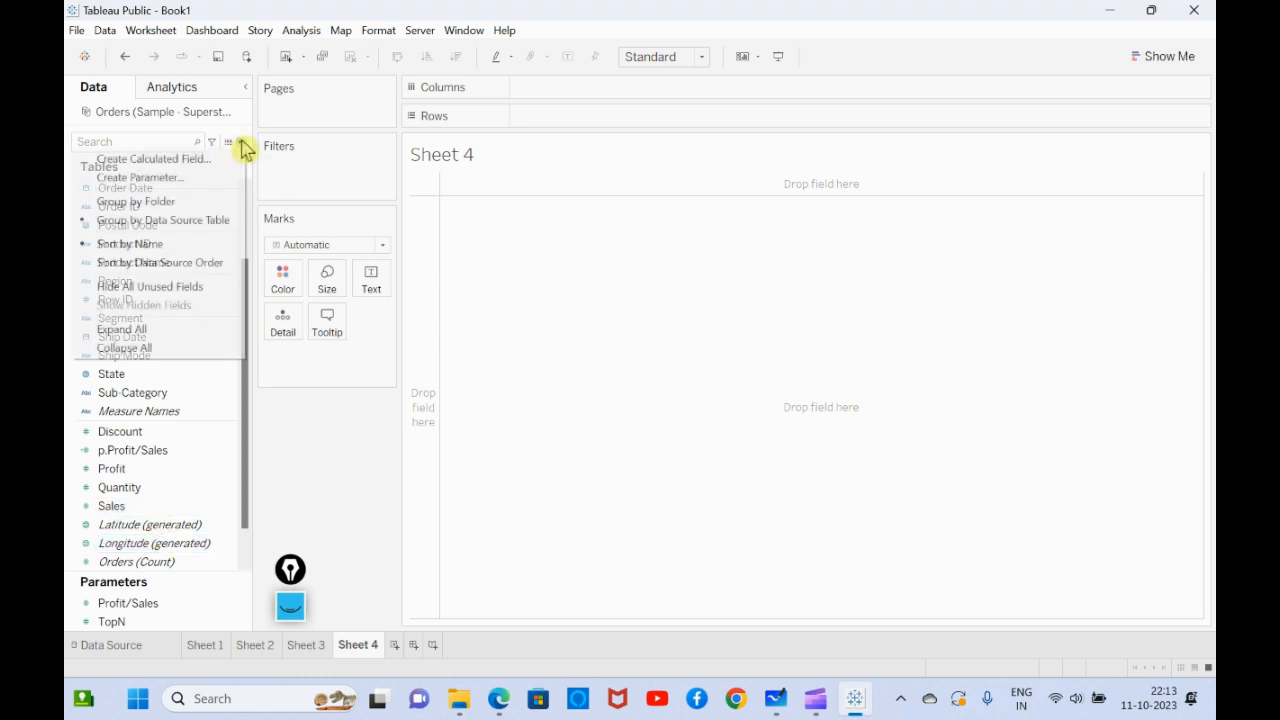
pyautogui.click(183, 177)
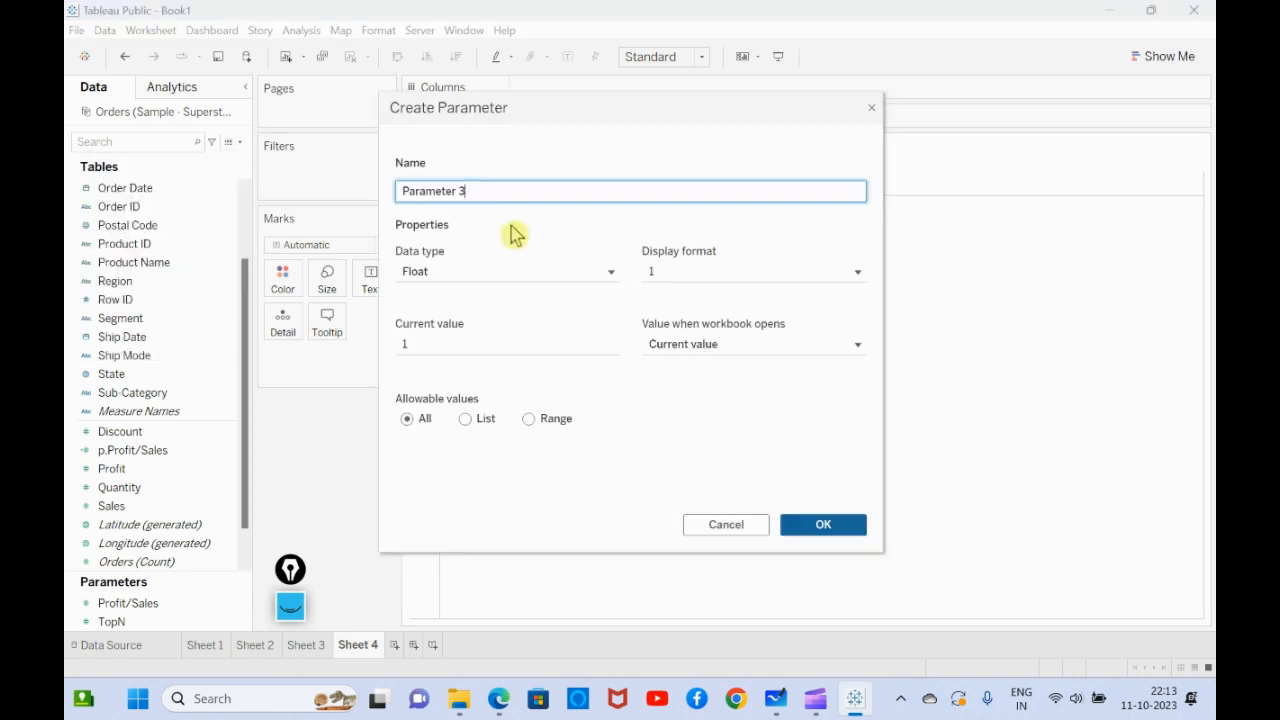
pyautogui.moveTo(490, 193); pyautogui.dragTo(381, 200)
pyautogui.write('C')
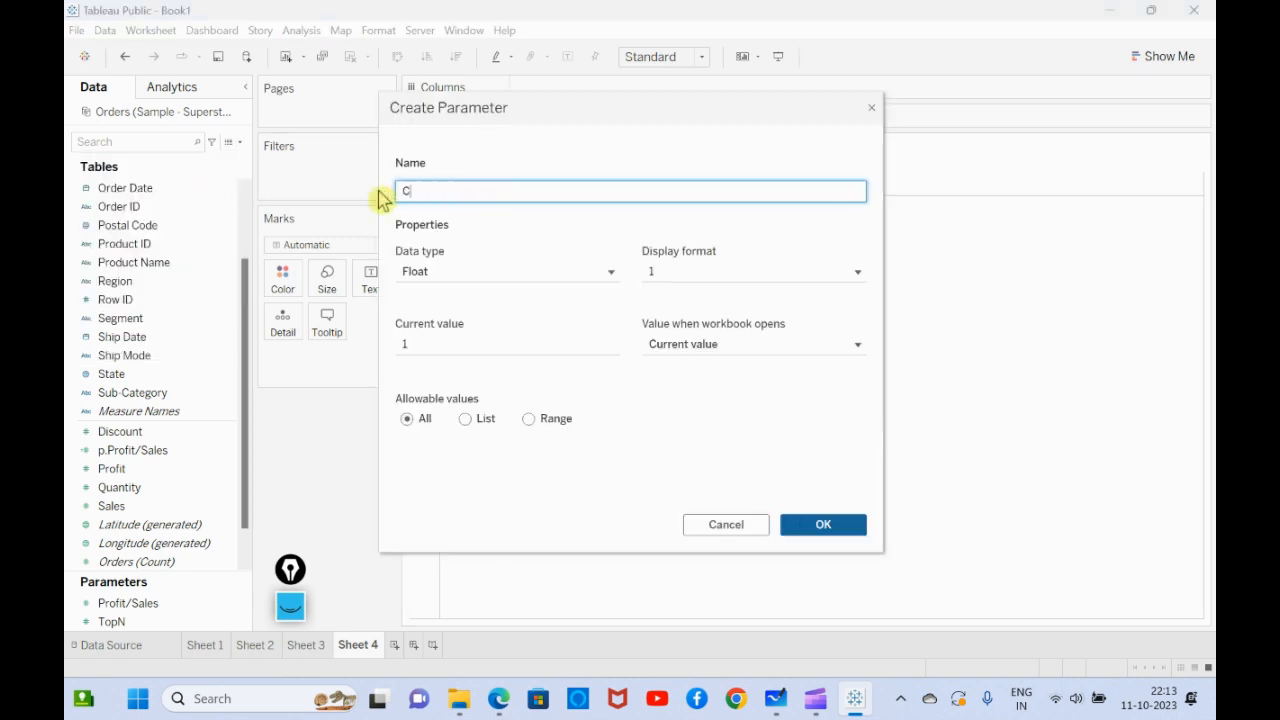
pyautogui.write('ommission')
pyautogui.click(465, 421)
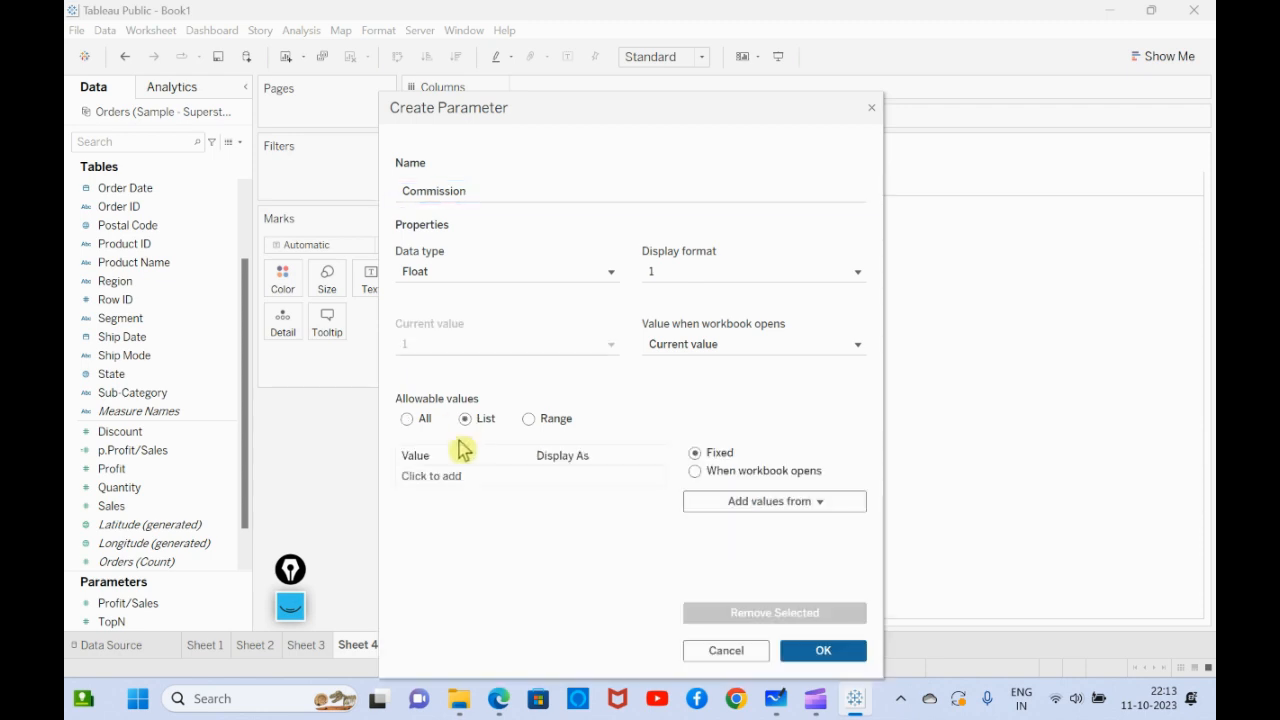
# - Add 0.05 to the Commission parameter's list of values, displayed as 5%
pyautogui.click(455, 473)
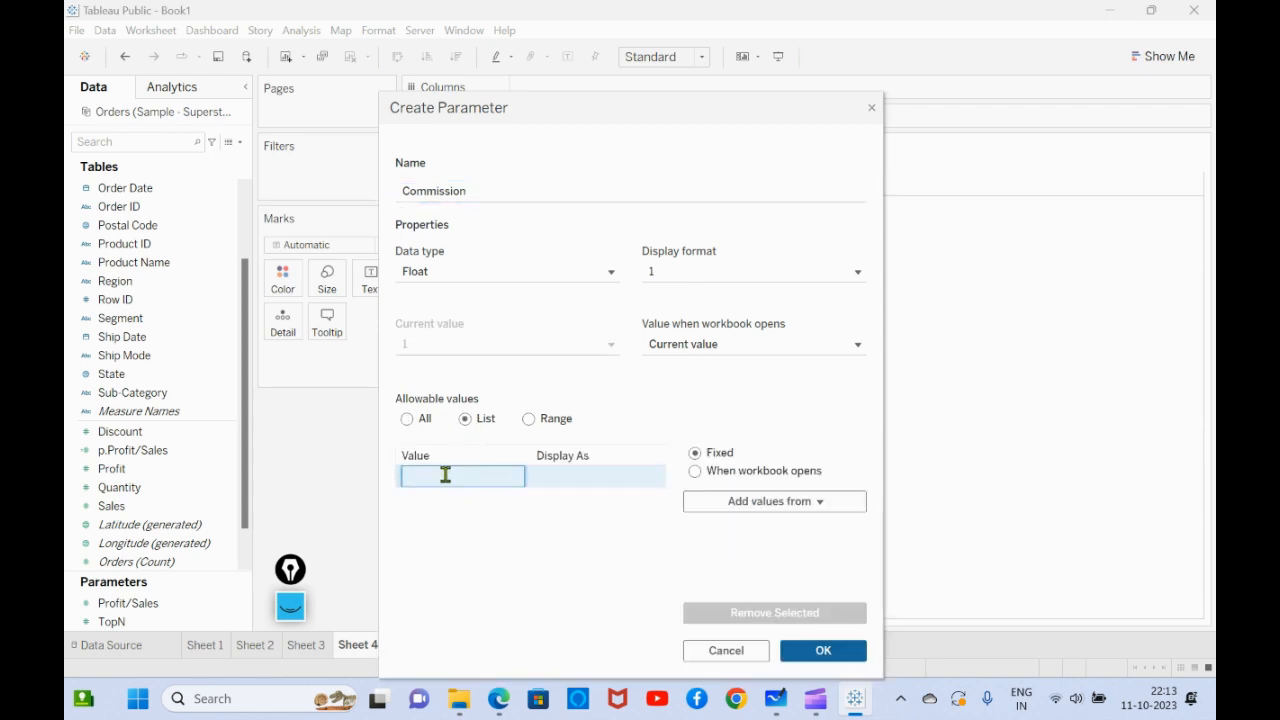
pyautogui.write('0.05')
pyautogui.press('Return')
pyautogui.click(602, 478)
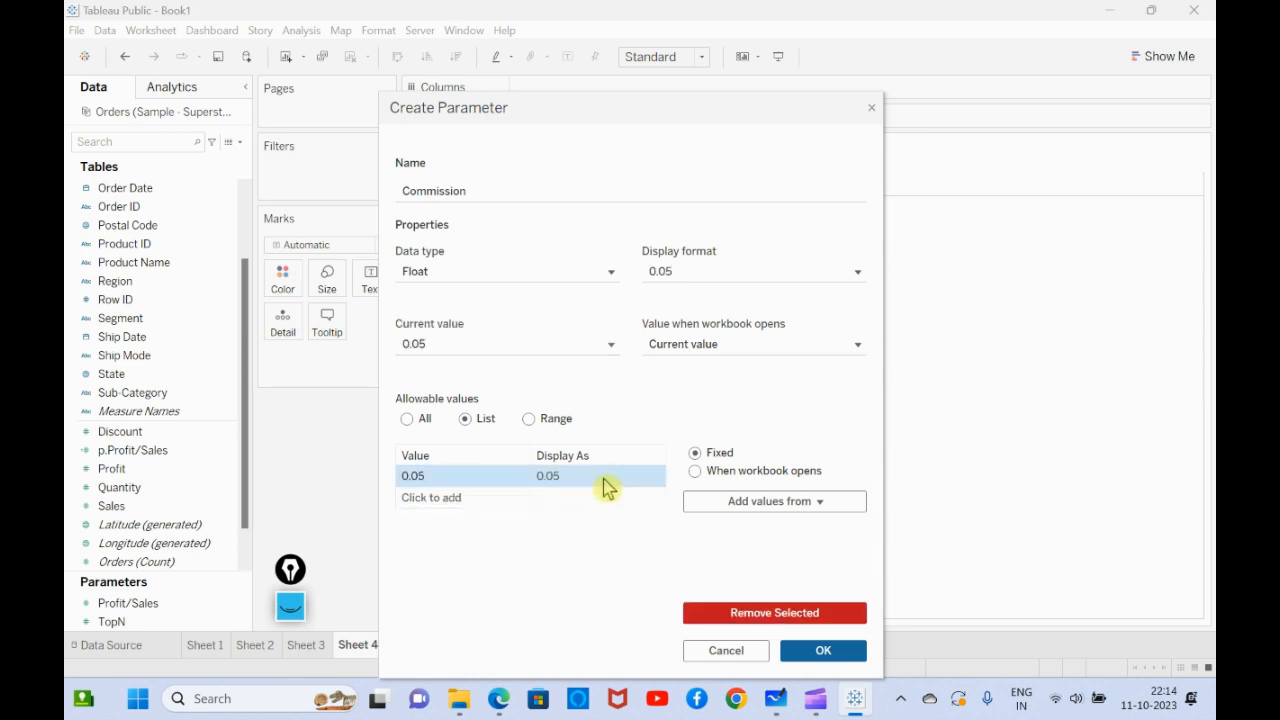
pyautogui.click(603, 478)
pyautogui.press('BackSpace')
pyautogui.press('BackSpace')
pyautogui.press('BackSpace')
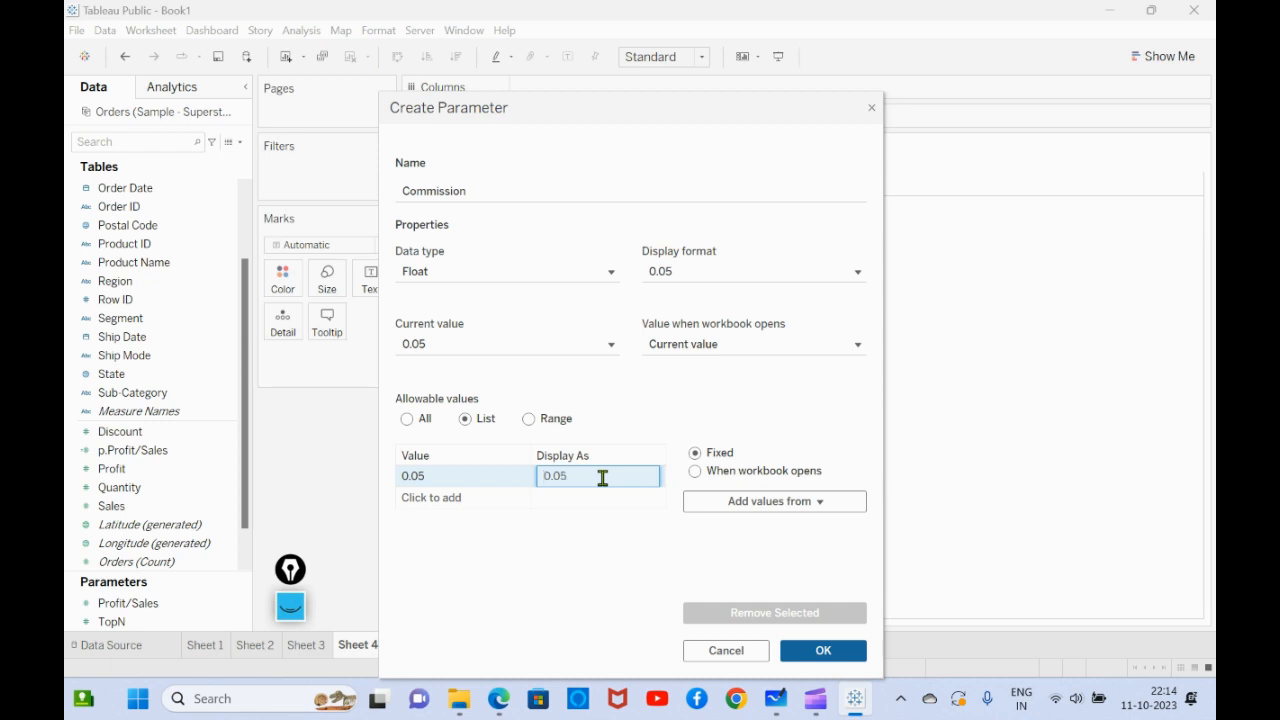
pyautogui.write('%')
pyautogui.press('BackSpace')
pyautogui.write('5%')
# - Add 0.1 displayed as 10% and 0.15 displayed as 15% to the Commission parameter's value list
pyautogui.click(478, 498)
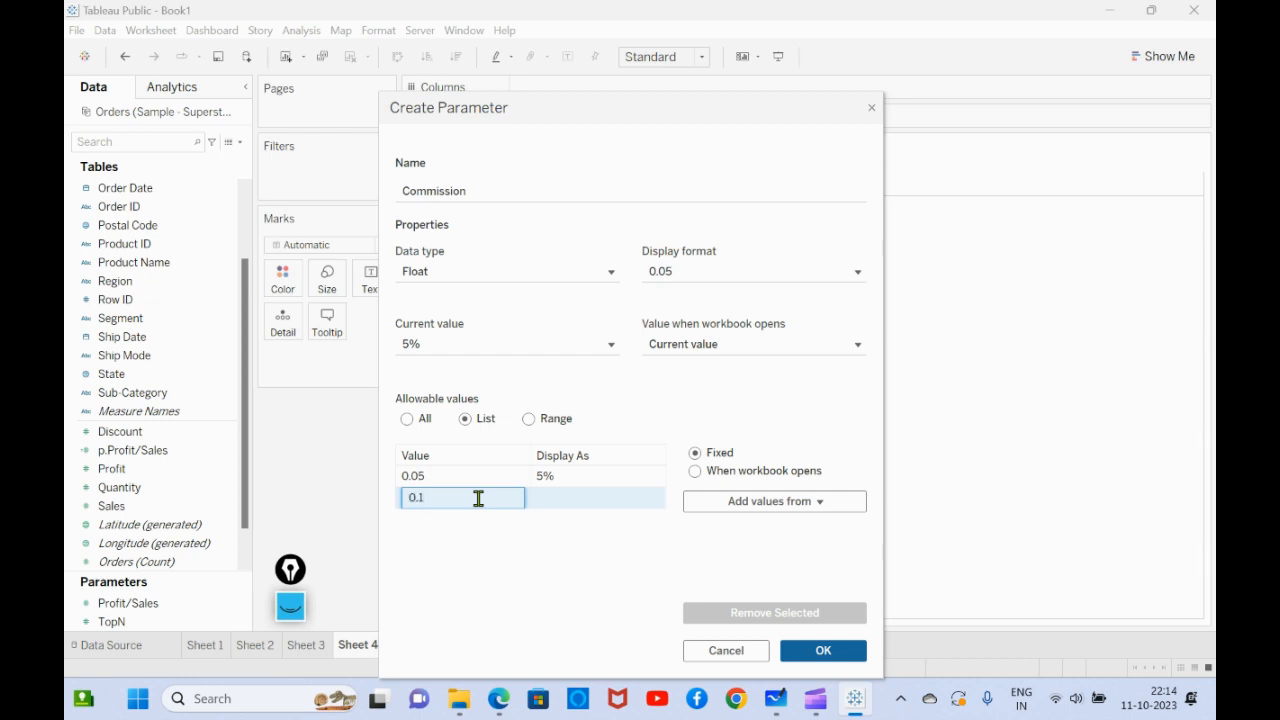
pyautogui.click(557, 500)
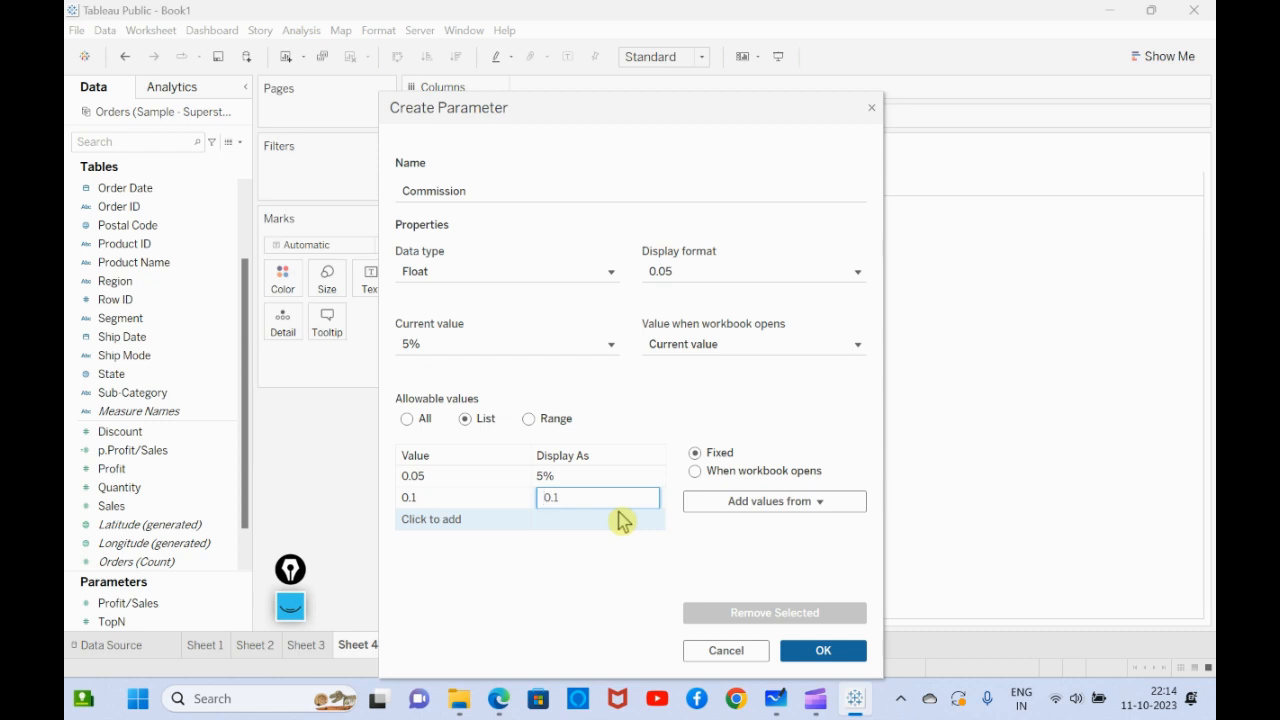
pyautogui.write('10%')
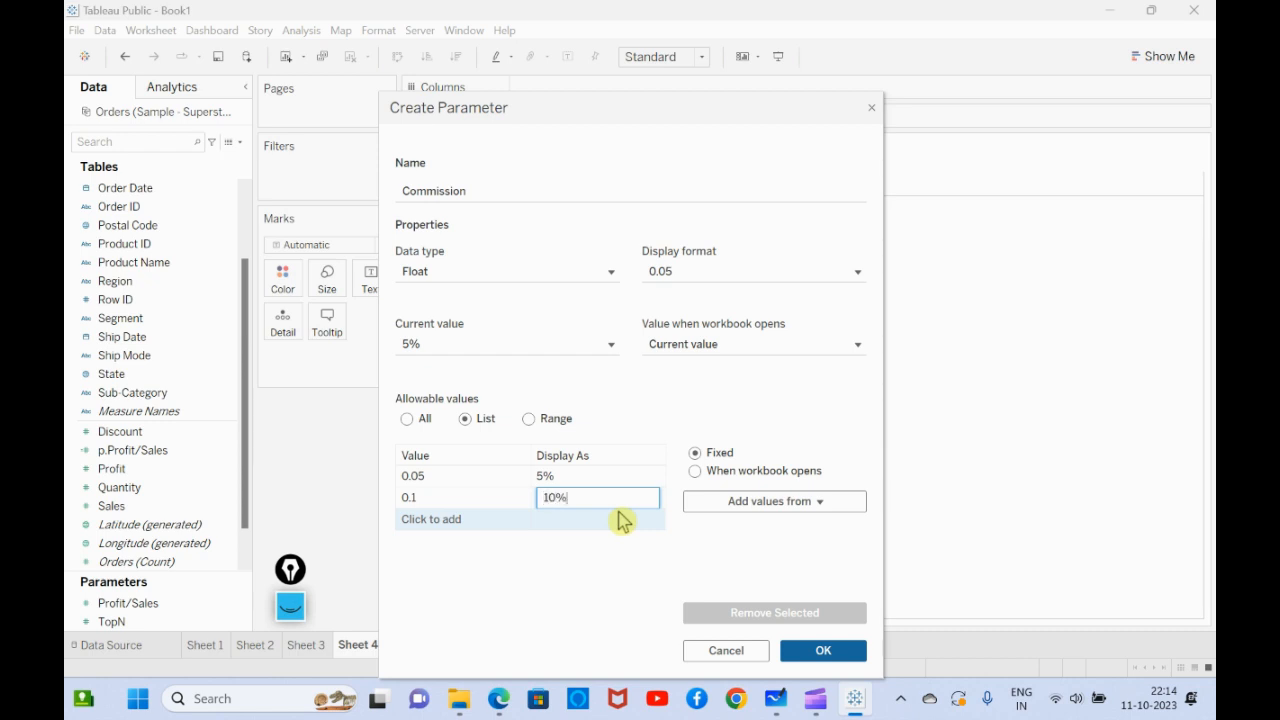
pyautogui.click(480, 516)
pyautogui.write('0.15')
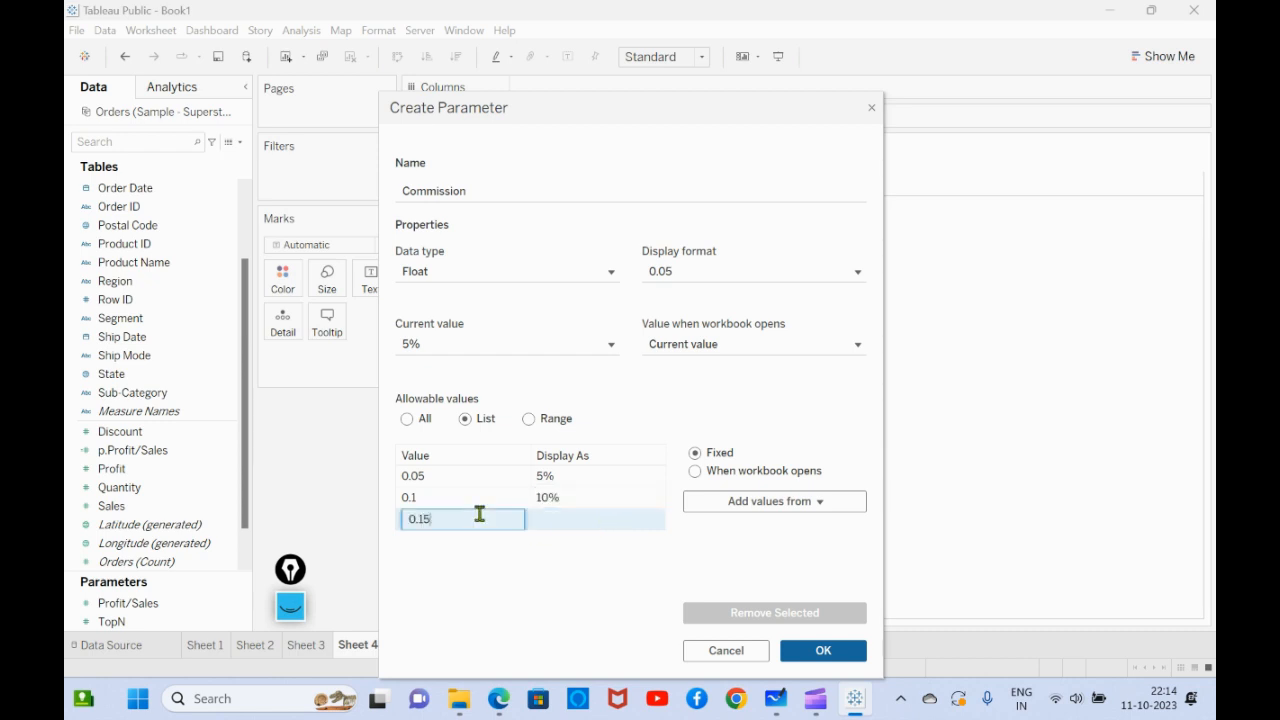
pyautogui.press('Return')
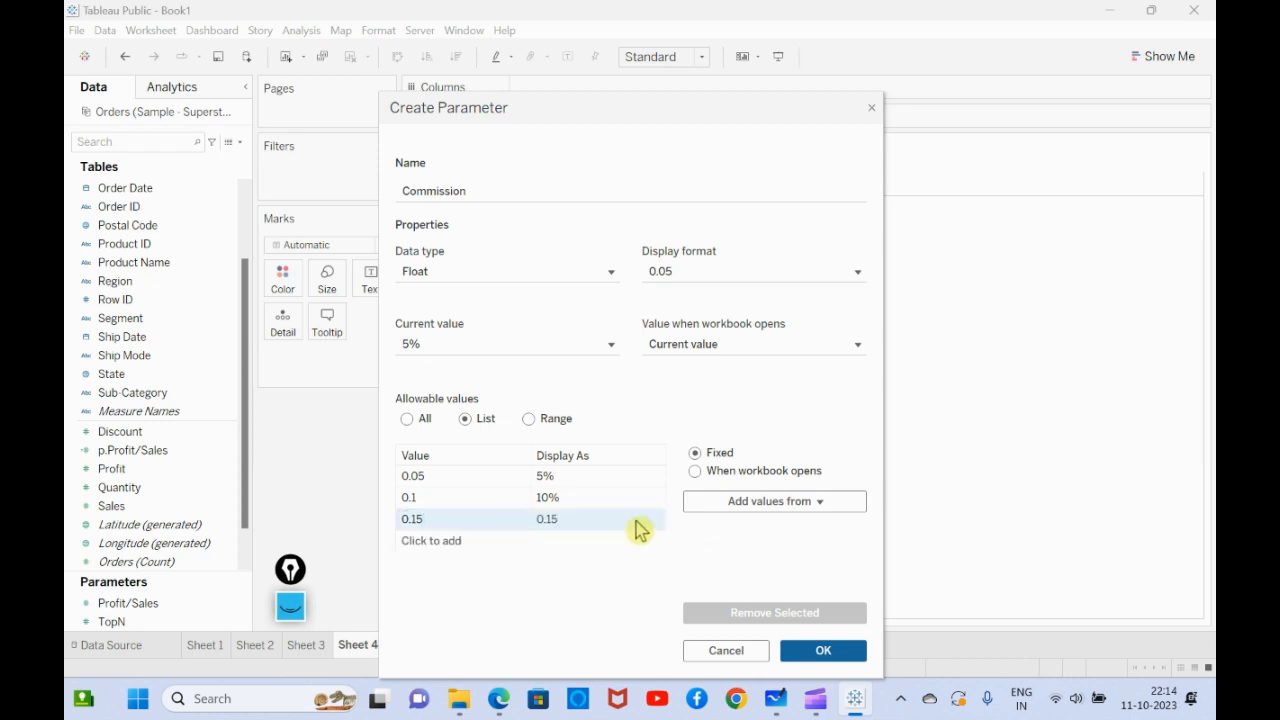
pyautogui.click(583, 516)
pyautogui.doubleClick(583, 516)
pyautogui.write('15')
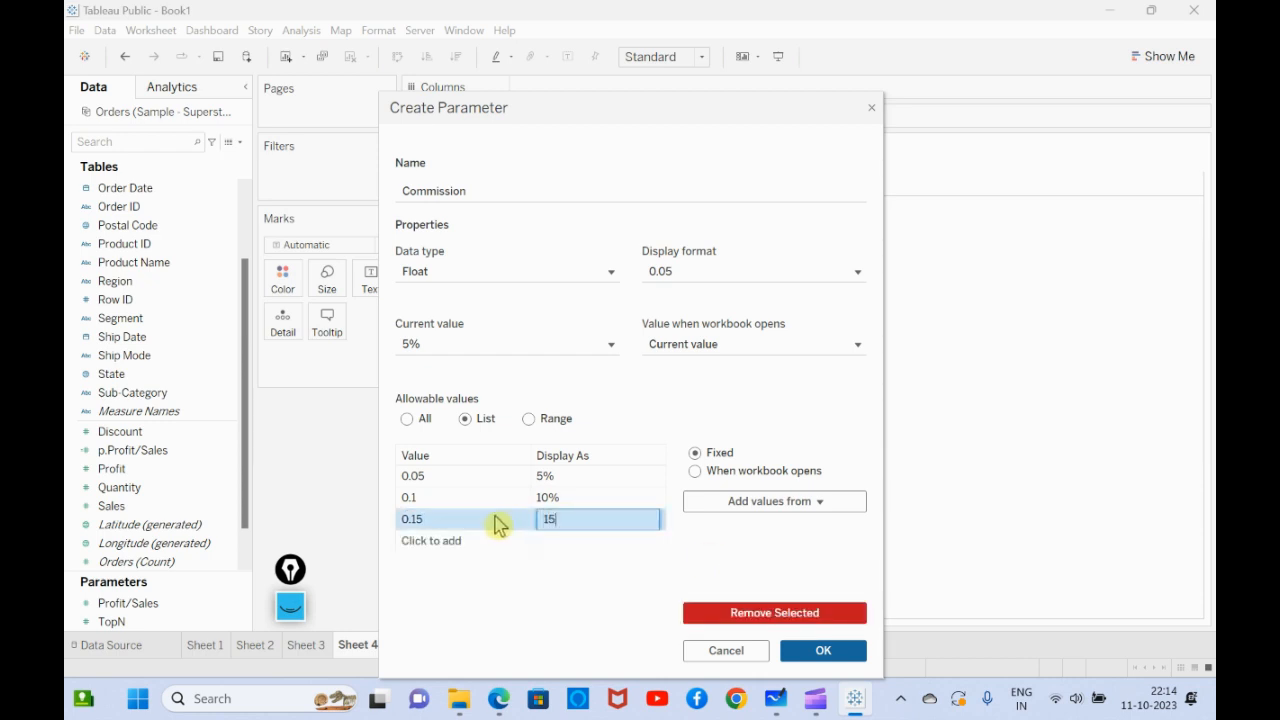
pyautogui.write('%')
# - Add 0.2 displayed as 20% to the value list and create the Commission parameter
pyautogui.click(477, 543)
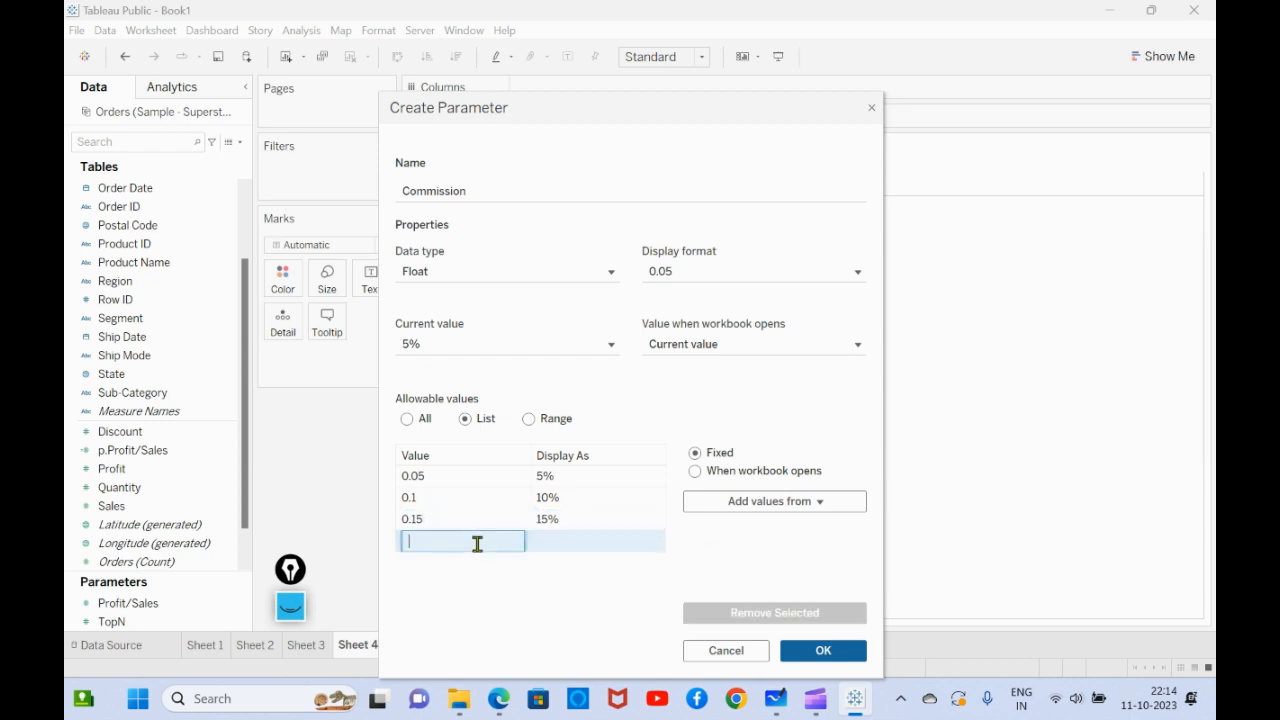
pyautogui.write('0.2')
pyautogui.press('Return')
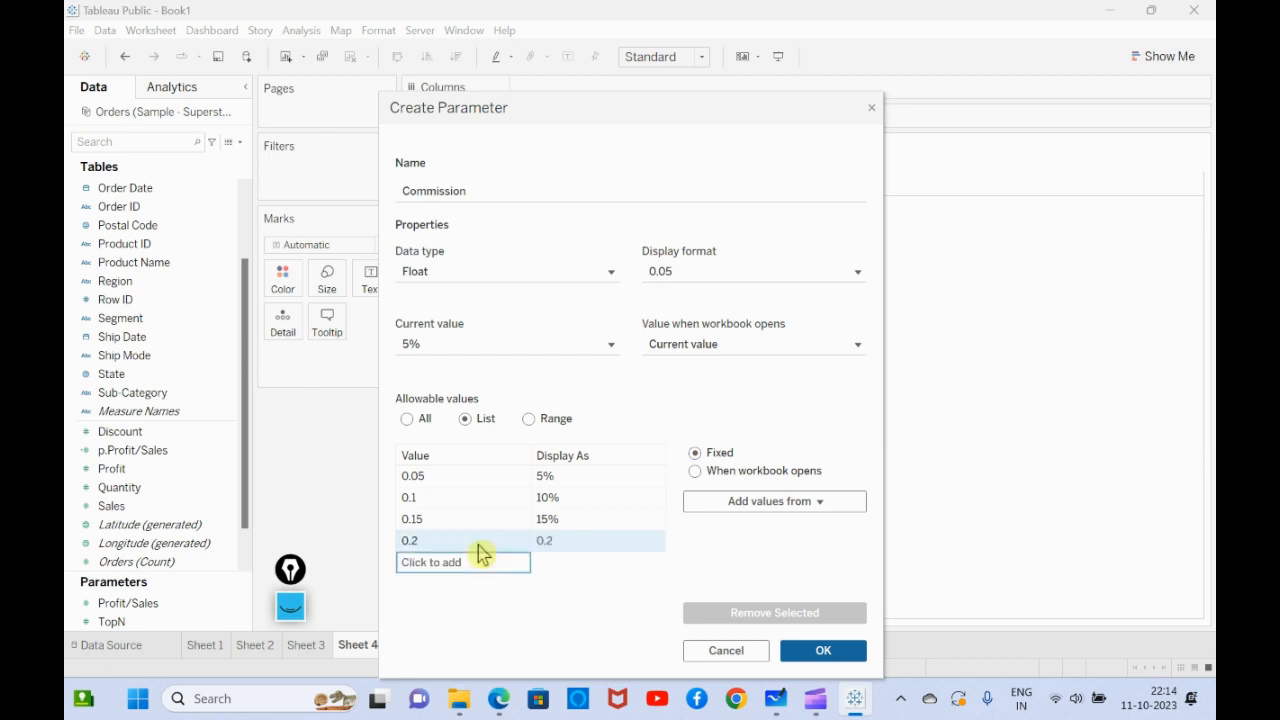
pyautogui.click(573, 541)
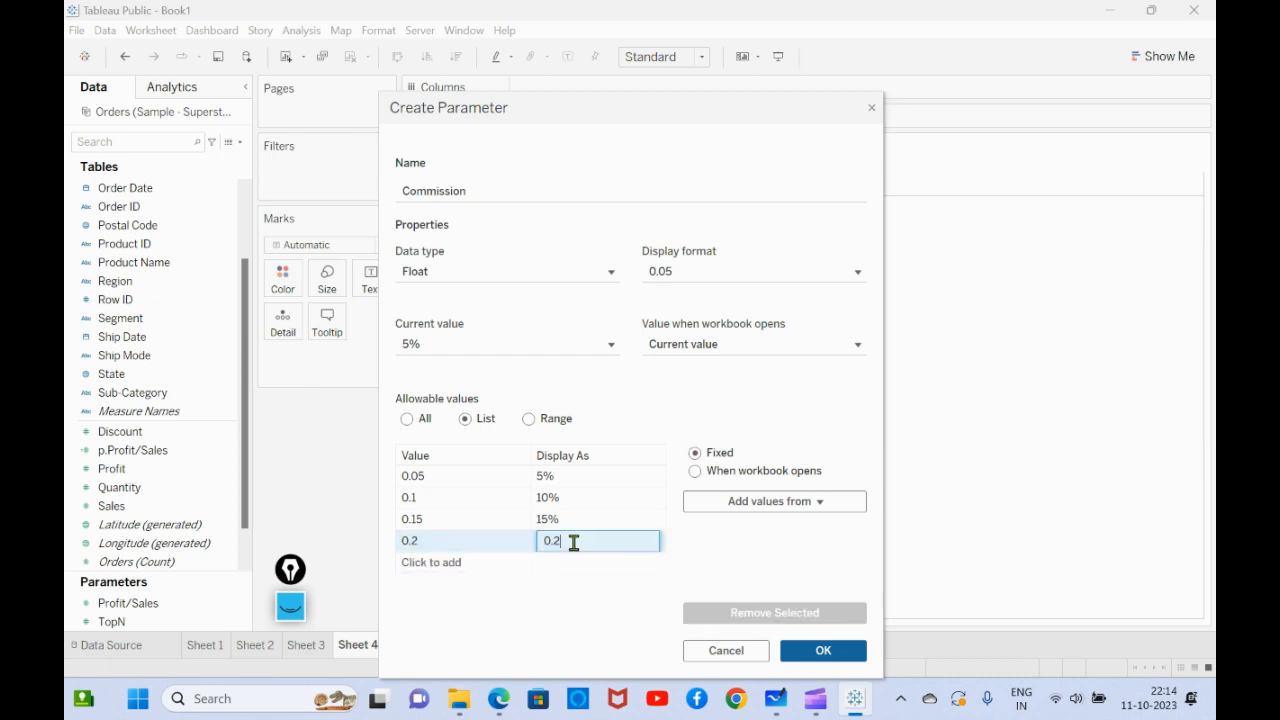
pyautogui.press('Home')
pyautogui.press('Delete')
pyautogui.press('Delete')
pyautogui.press('Delete')
pyautogui.write('20')
pyautogui.write('/5')
pyautogui.press('BackSpace')
pyautogui.write('%')
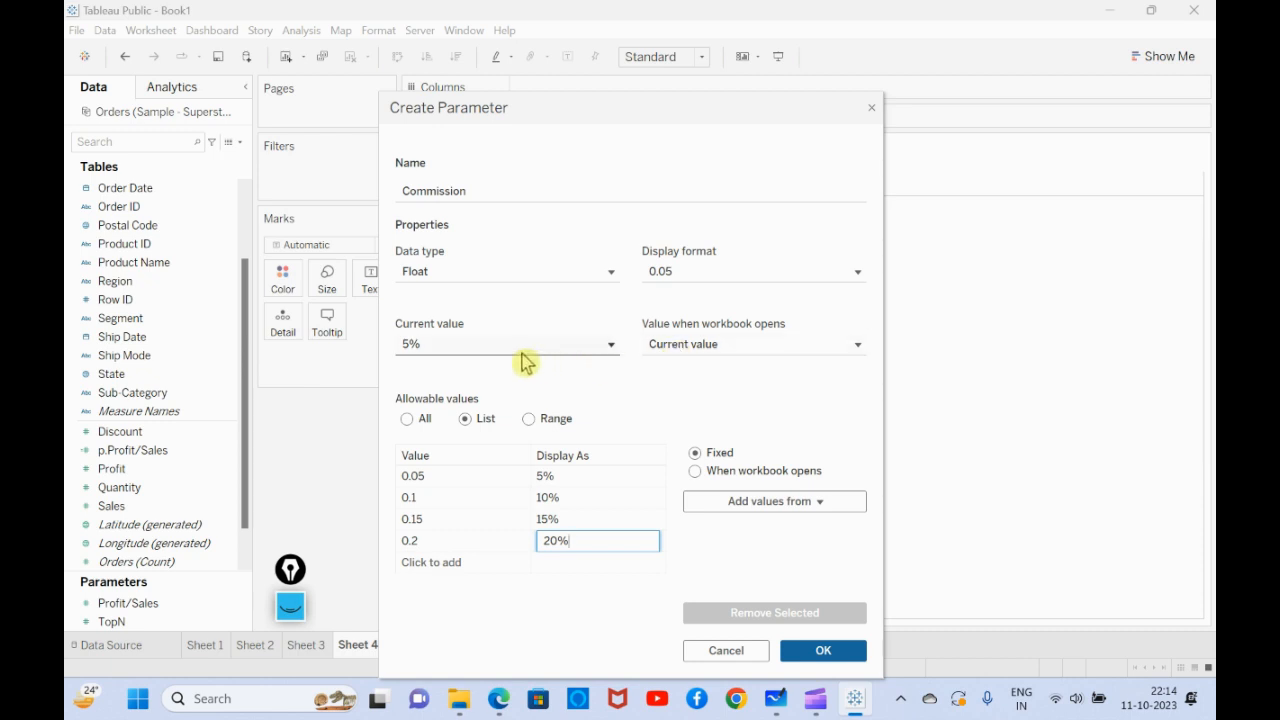
pyautogui.click(828, 660)
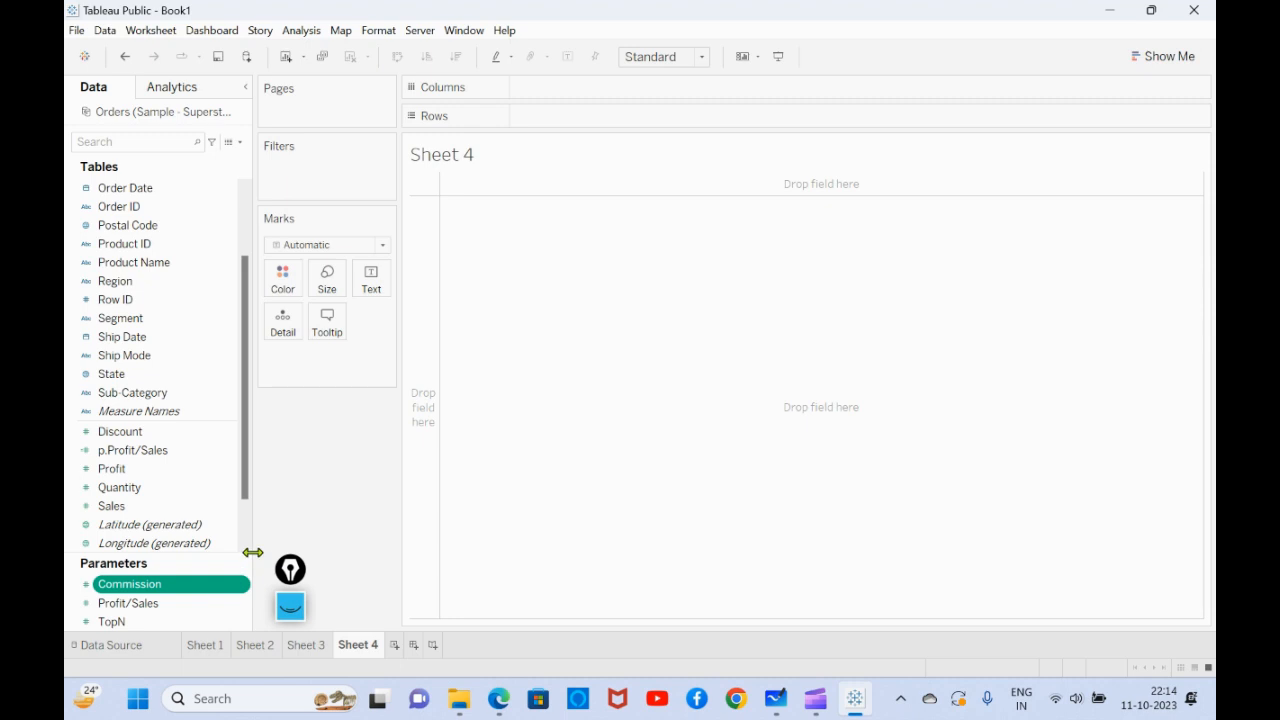
# - Show the Commission parameter control on Sheet 4 and switch it to 10%, 15% and finally 20%
pyautogui.rightClick(200, 595)
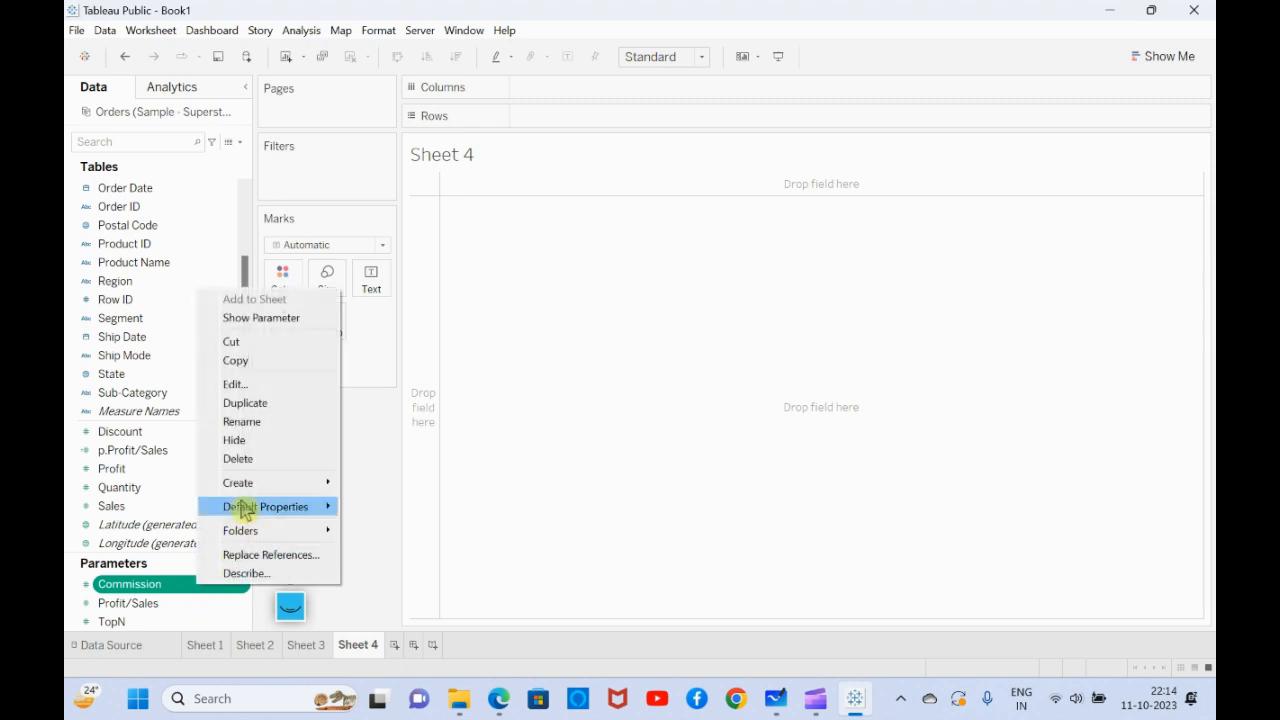
pyautogui.click(263, 319)
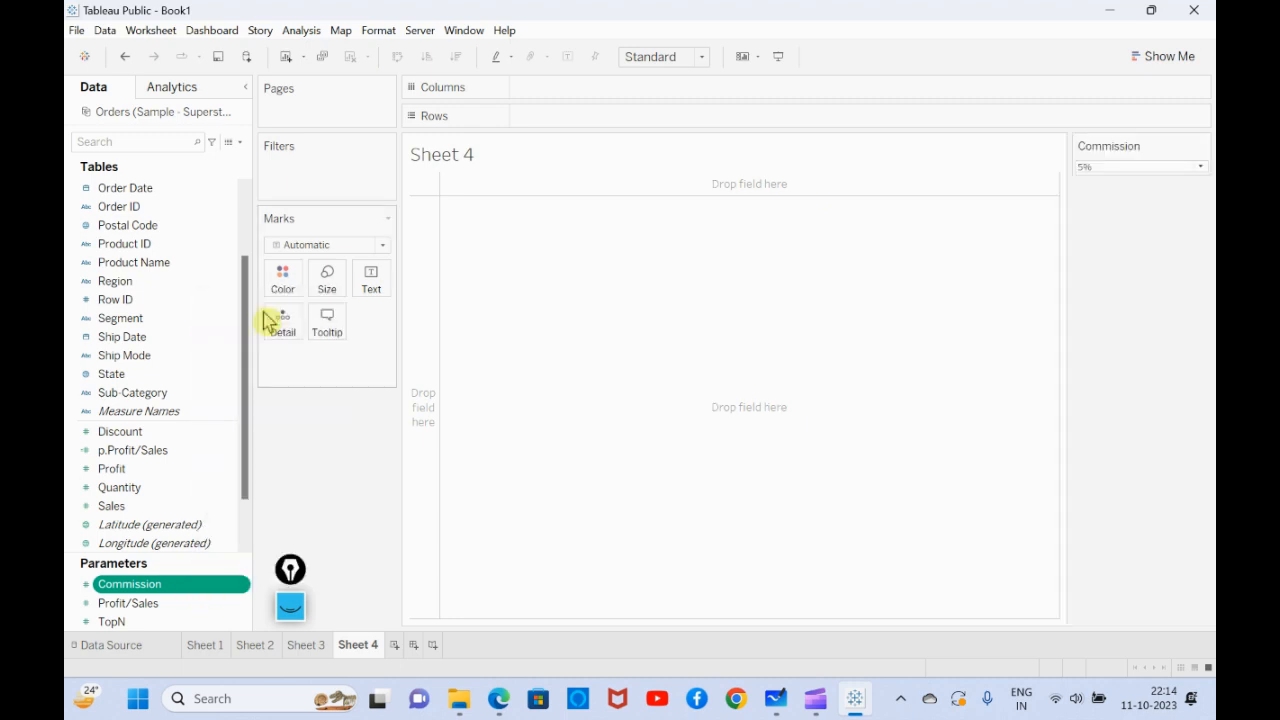
pyautogui.click(1168, 167)
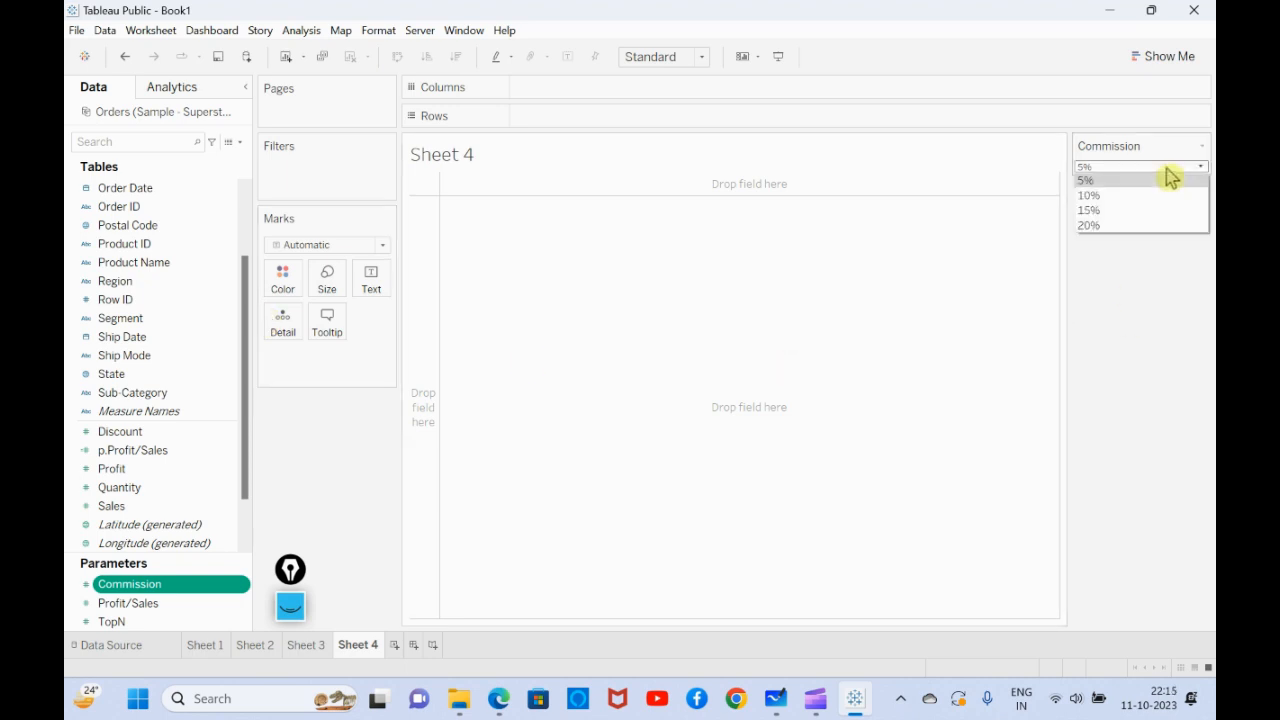
pyautogui.click(1088, 195)
pyautogui.click(1100, 167)
pyautogui.click(1106, 210)
pyautogui.click(1104, 168)
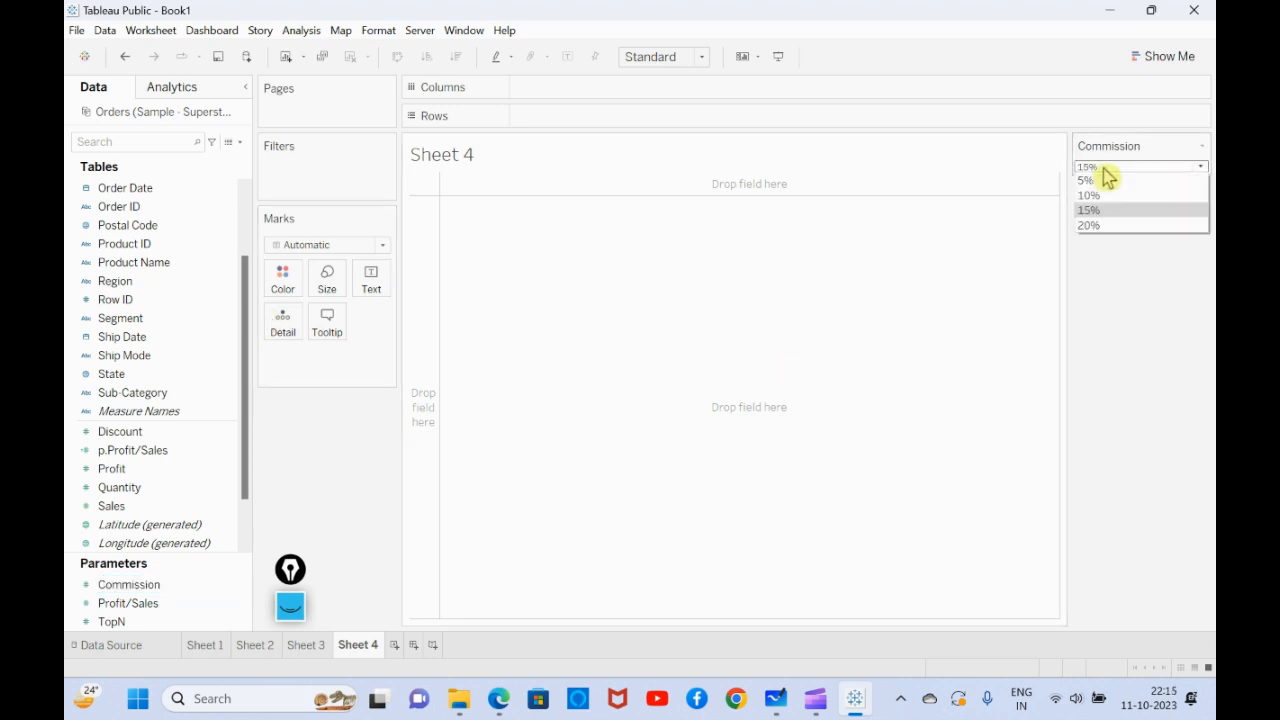
pyautogui.click(1106, 226)
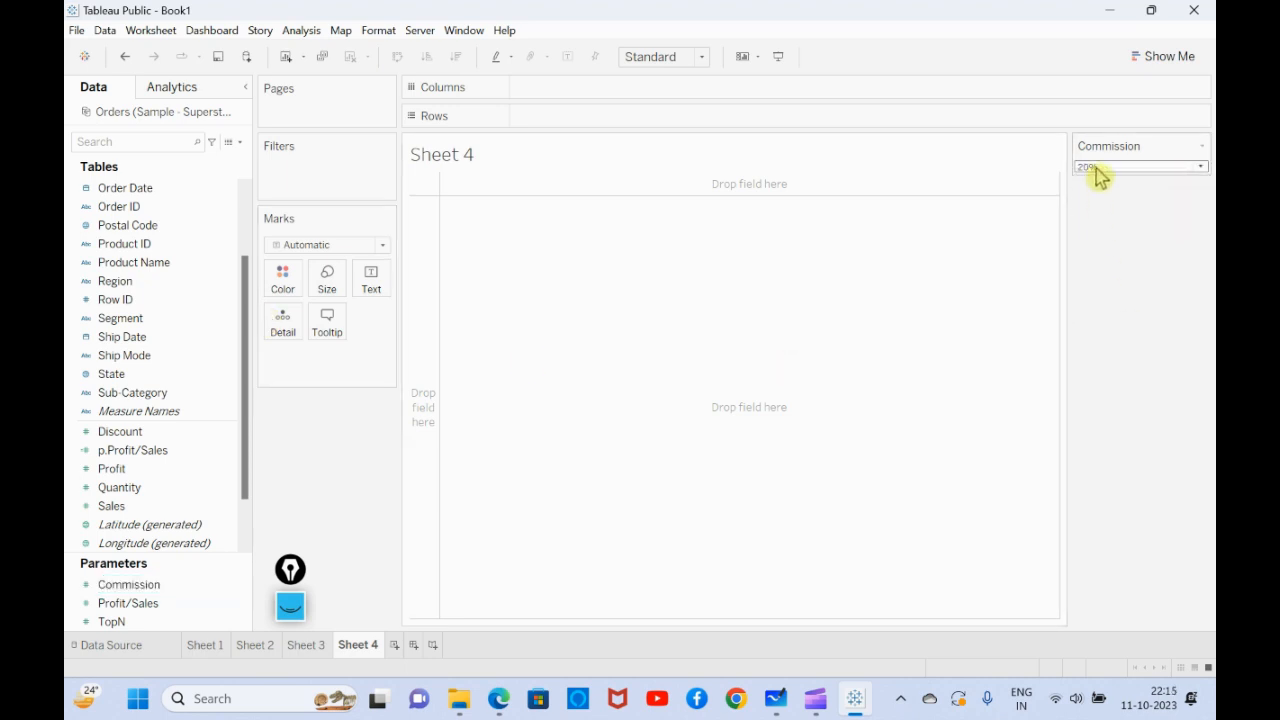
# - Create a calculated field named Commission with the formula SUM([Sales])*[Commission], using the Commission parameter
pyautogui.click(240, 142)
pyautogui.click(211, 162)
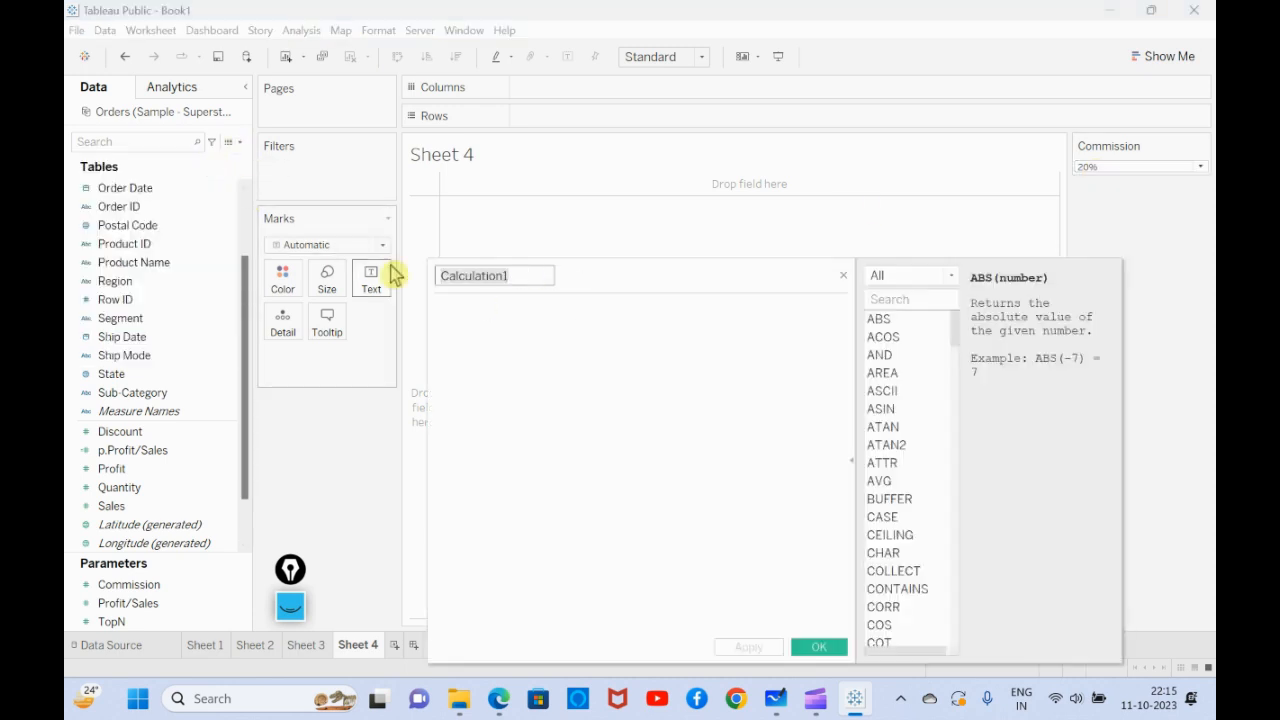
pyautogui.write('Commission')
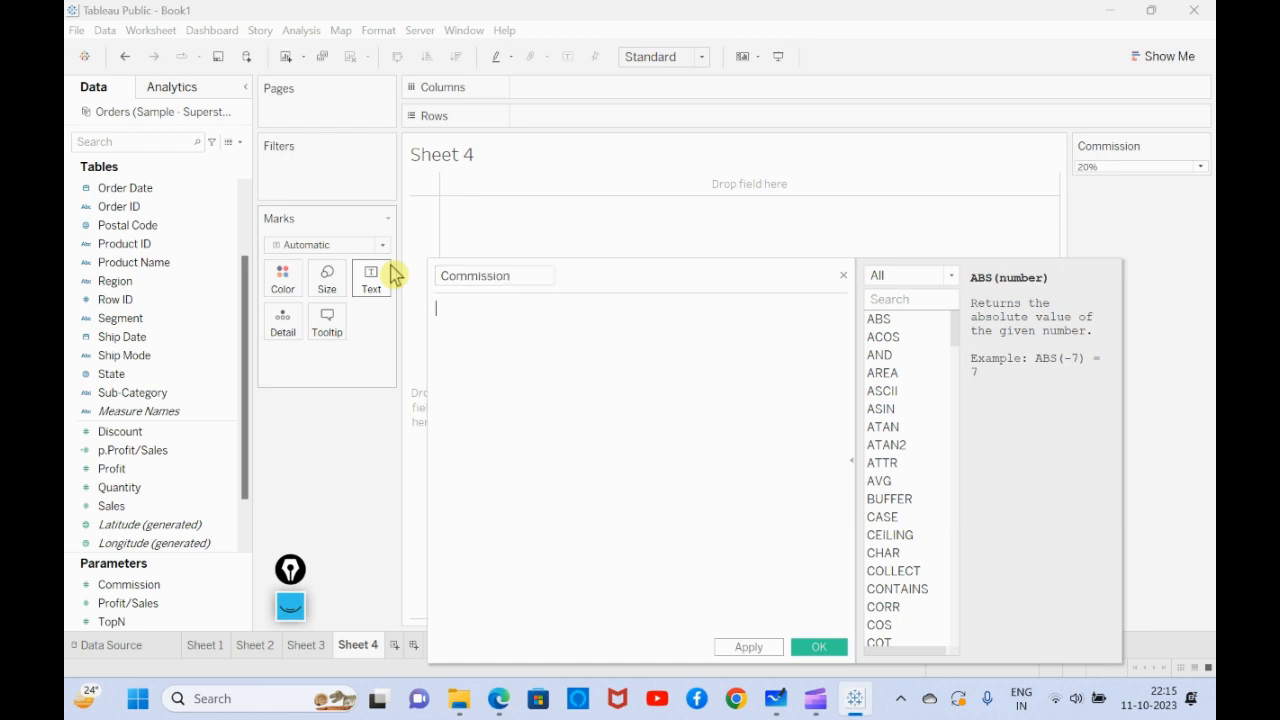
pyautogui.write('sum')
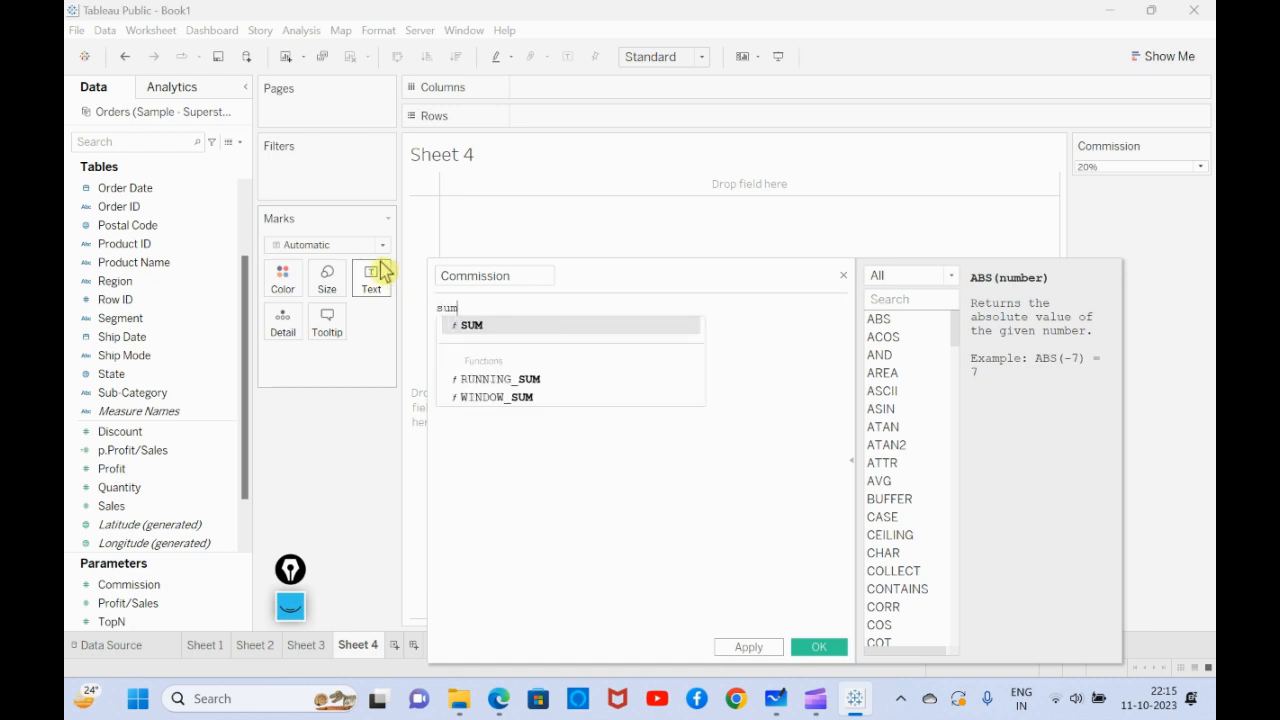
pyautogui.press('Return')
pyautogui.write('sales)')
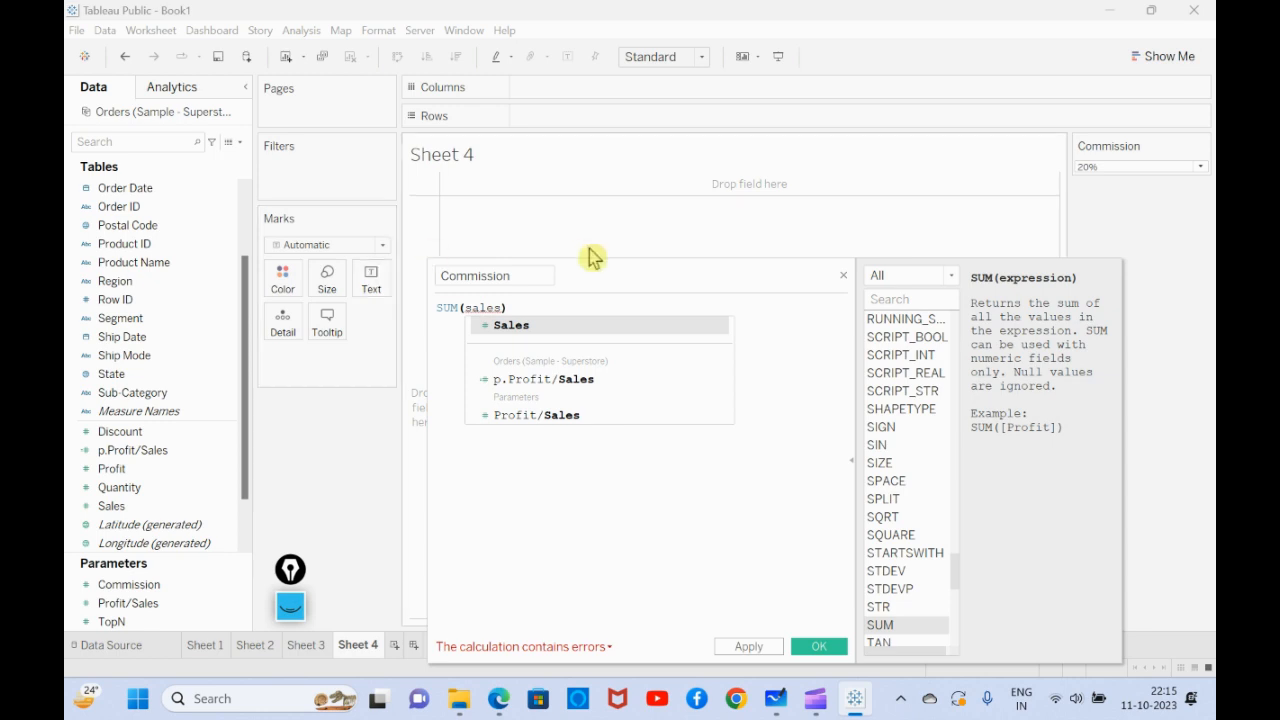
pyautogui.click(518, 330)
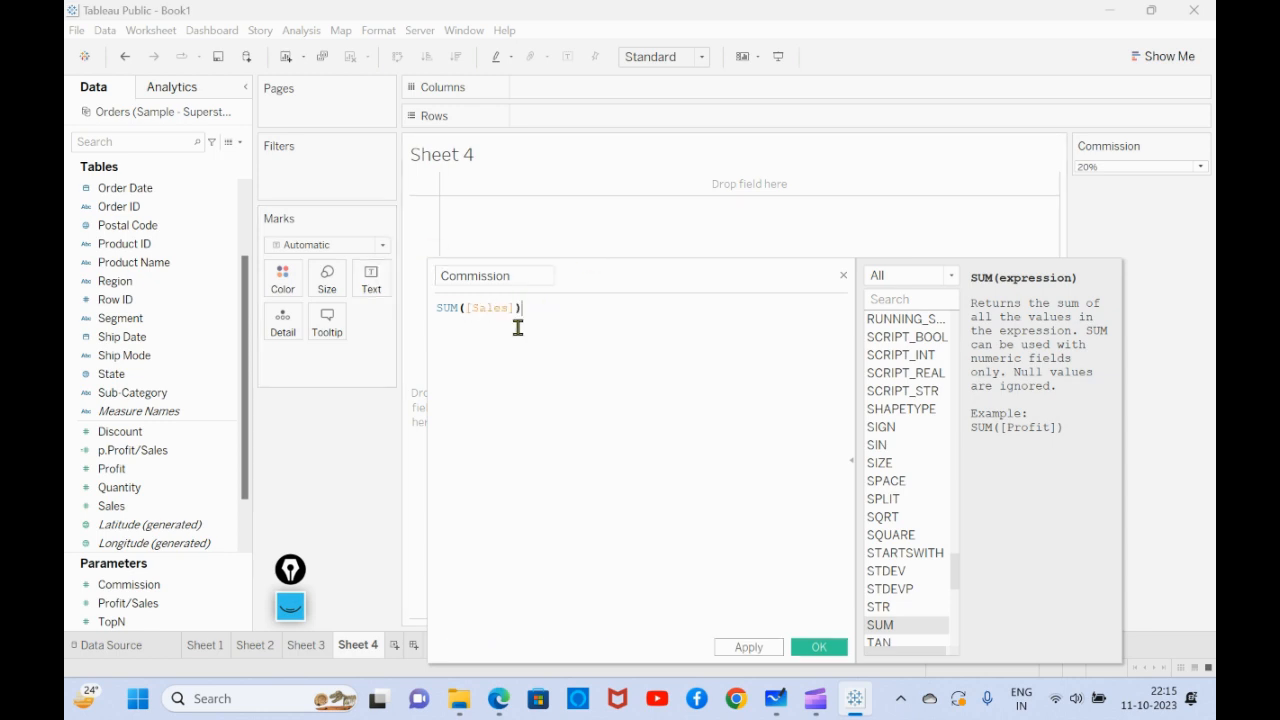
pyautogui.write('*com')
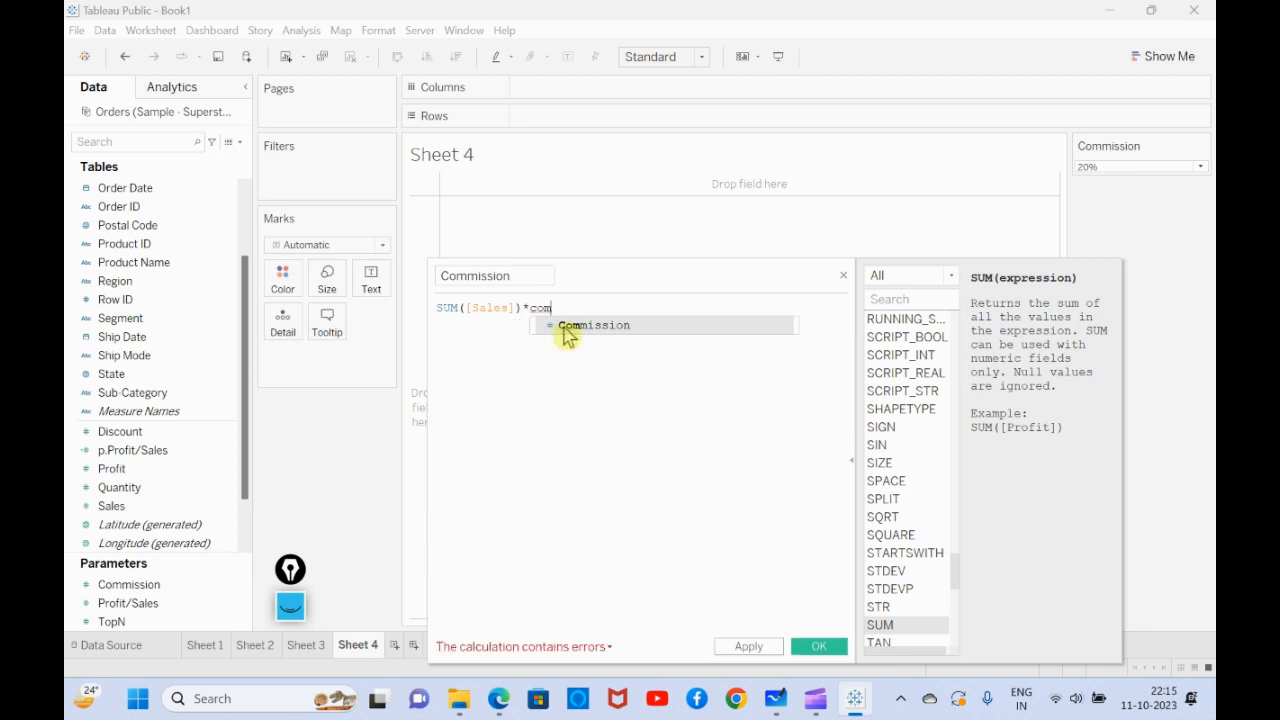
pyautogui.click(563, 326)
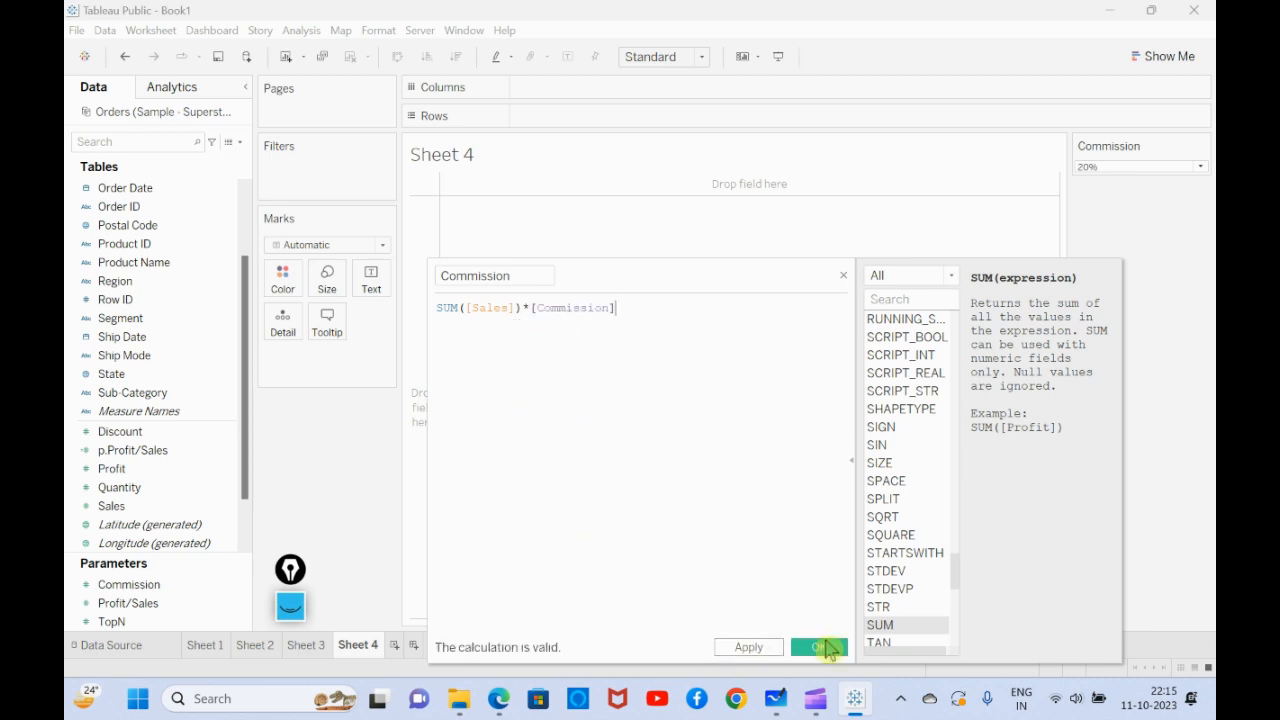
pyautogui.click(822, 647)
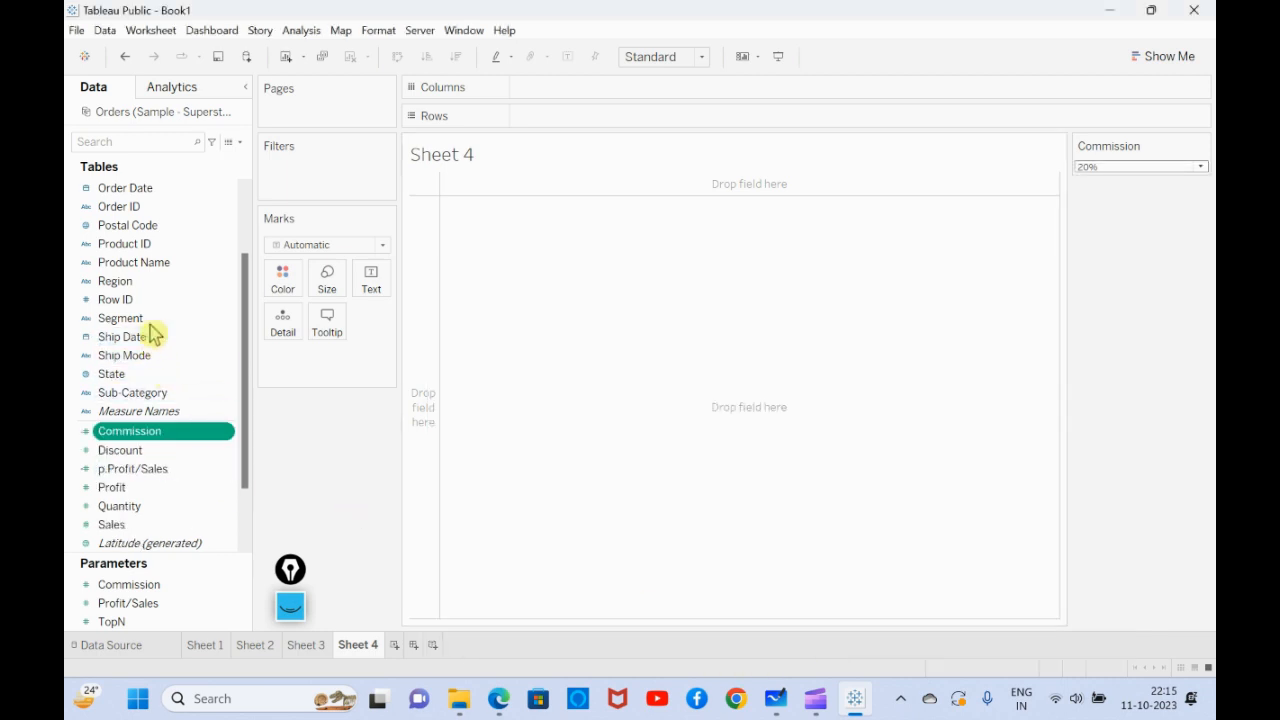
# - Build a bar chart with Sub-Category as columns and Sales as rows, and label the bars with Sales
pyautogui.moveTo(158, 392); pyautogui.dragTo(568, 92)
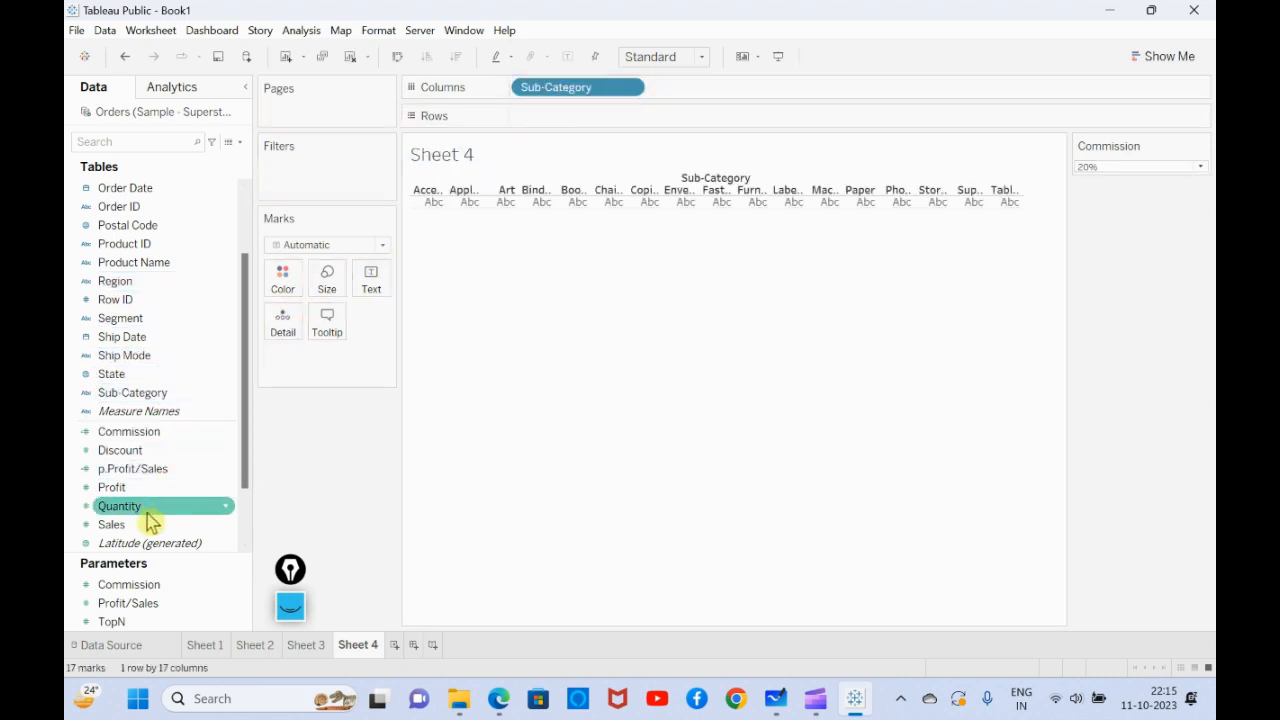
pyautogui.moveTo(149, 524); pyautogui.dragTo(568, 116)
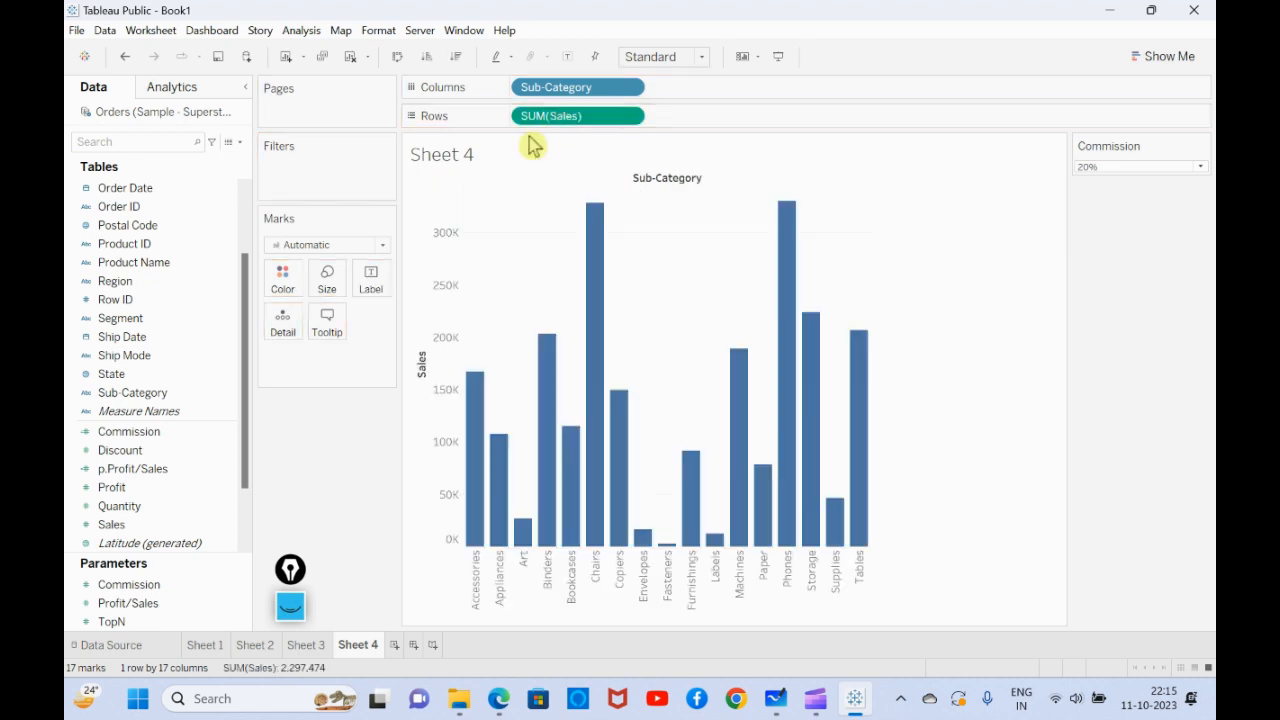
pyautogui.moveTo(124, 524); pyautogui.dragTo(371, 280)
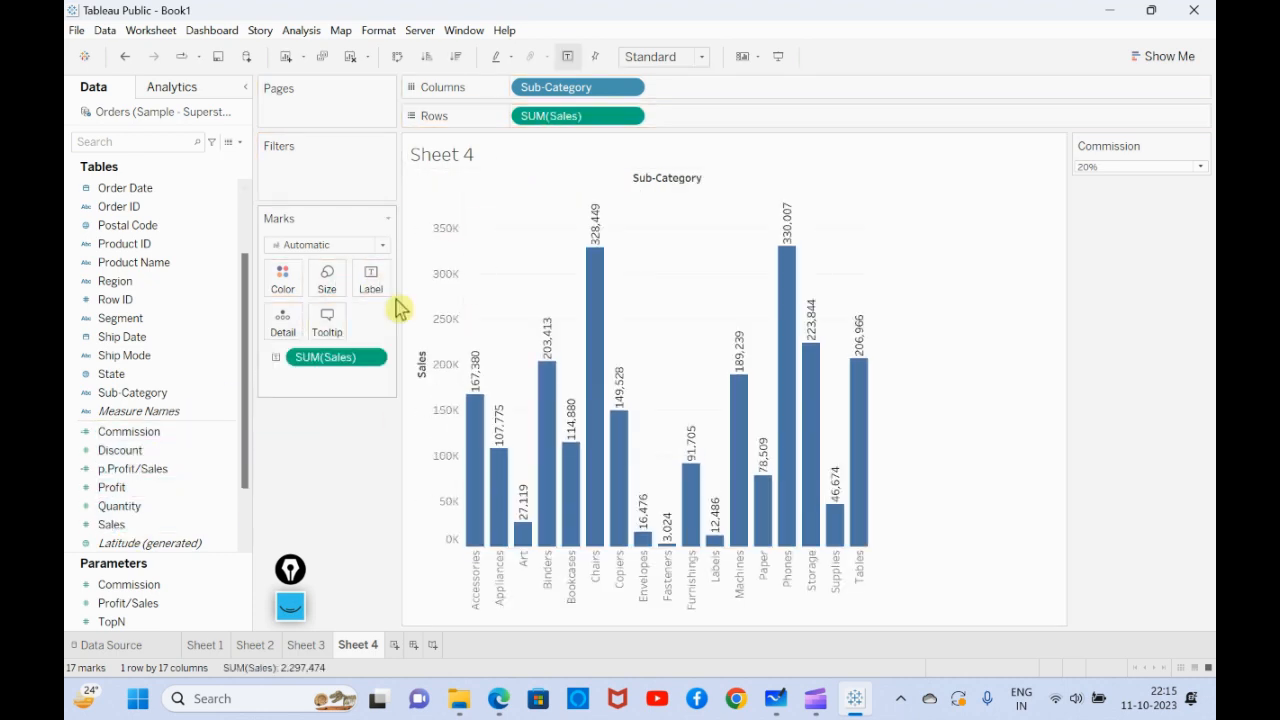
# - Format the Sales label on the bars with a custom alignment so its text direction is horizontal
pyautogui.click(376, 359)
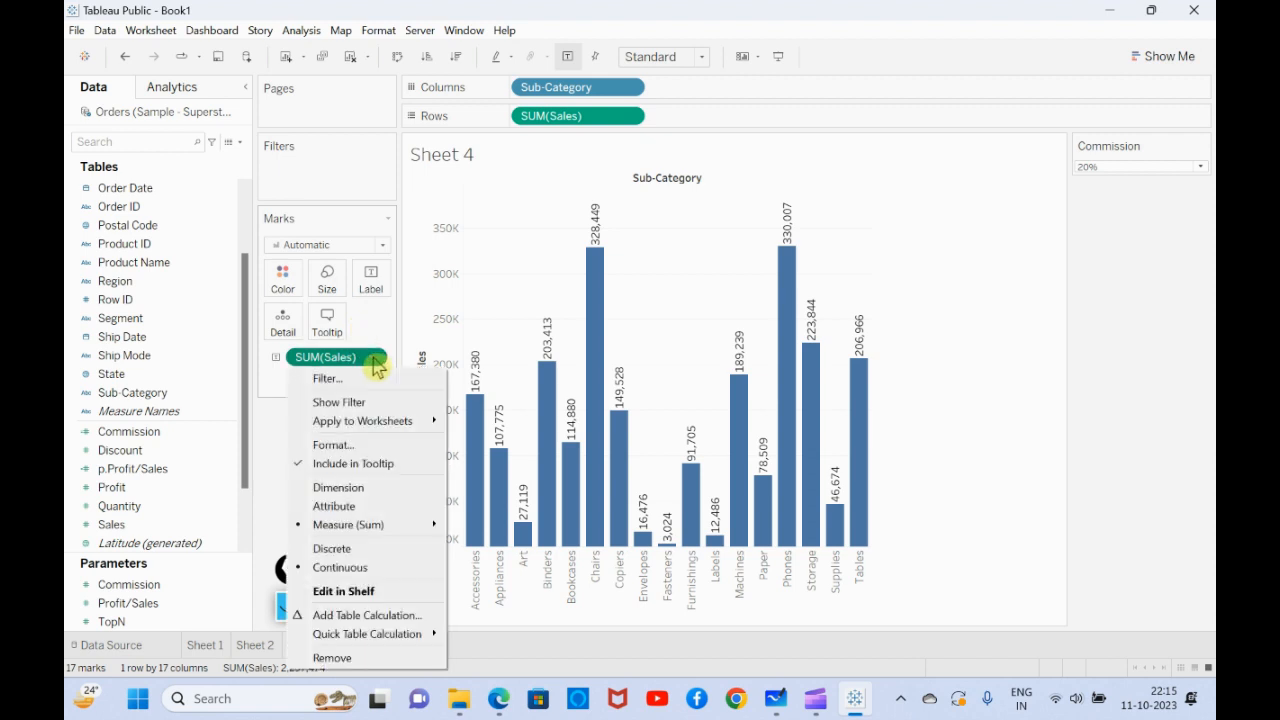
pyautogui.click(355, 453)
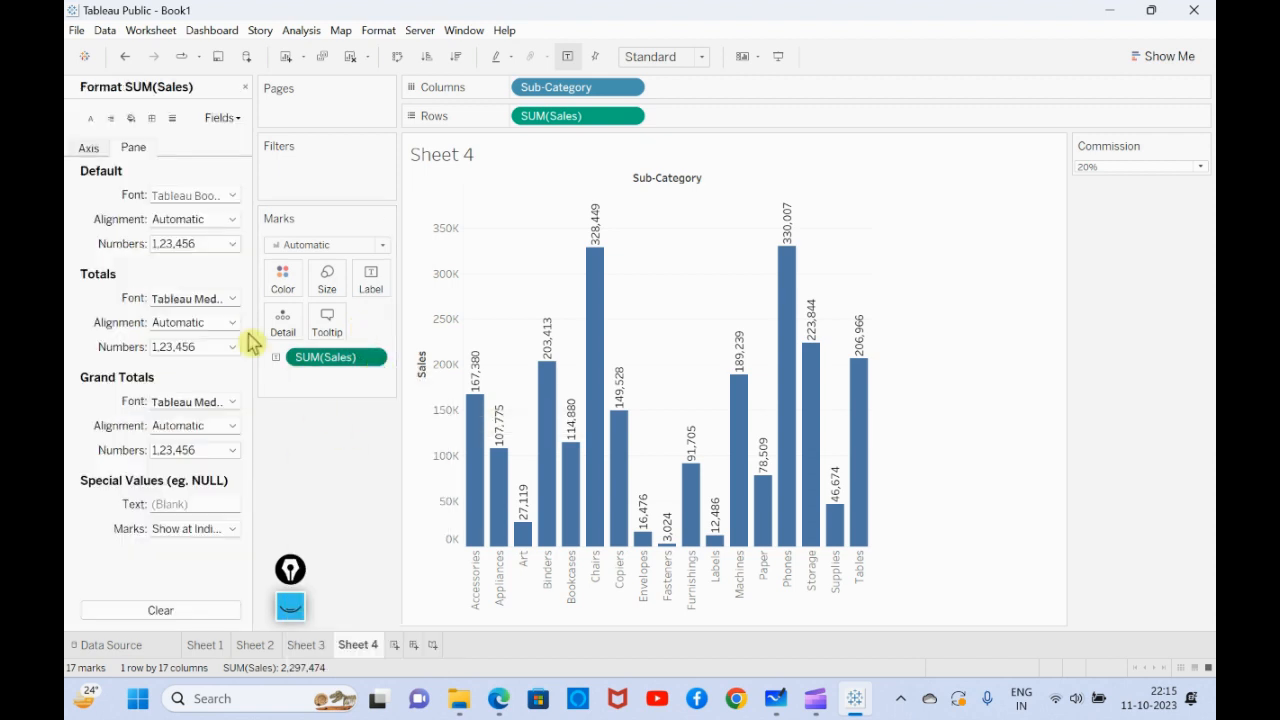
pyautogui.click(232, 219)
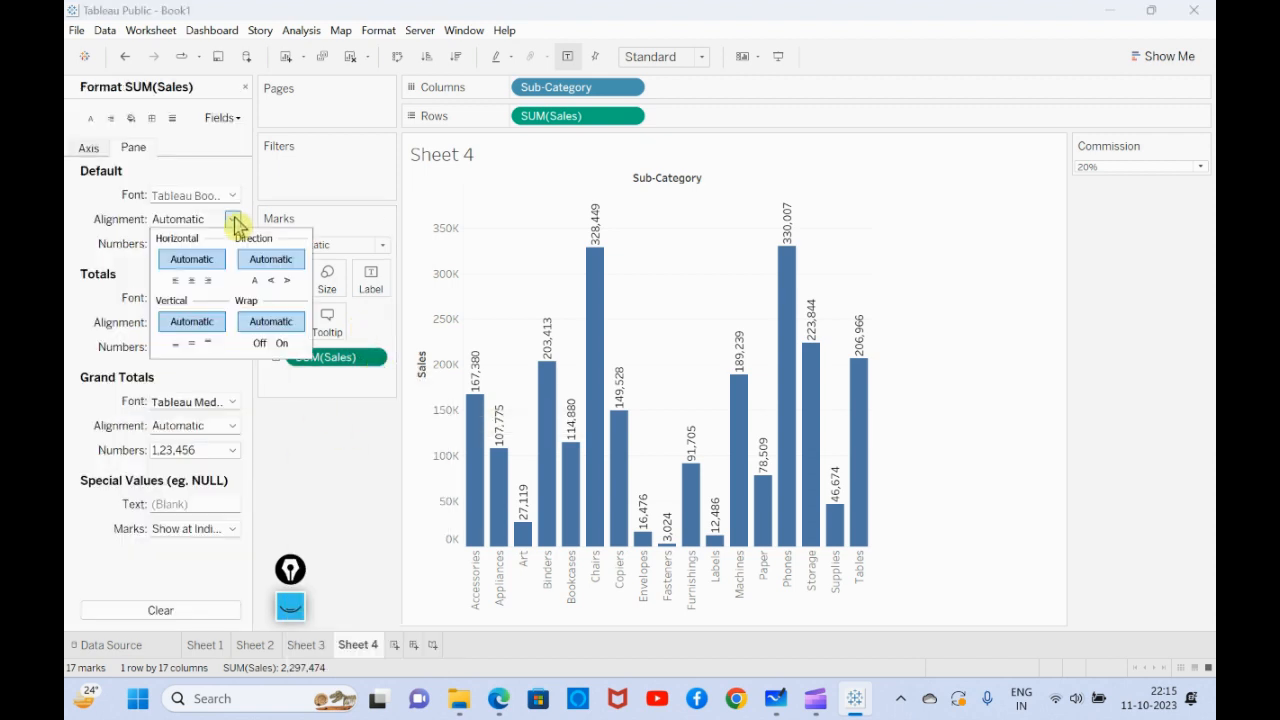
pyautogui.click(258, 283)
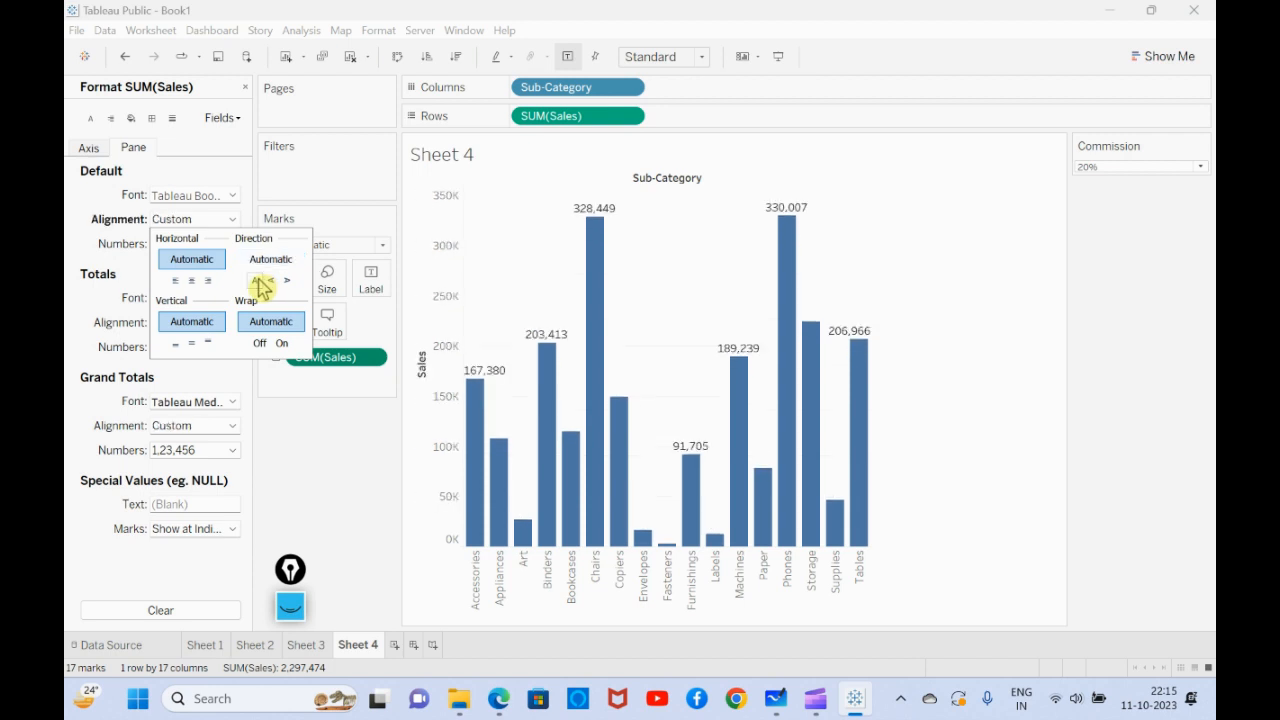
pyautogui.click(245, 221)
# - Format the Sales label numbers as custom currency with 0 decimal places, Thousands (K) display units and a $ prefix
pyautogui.click(236, 252)
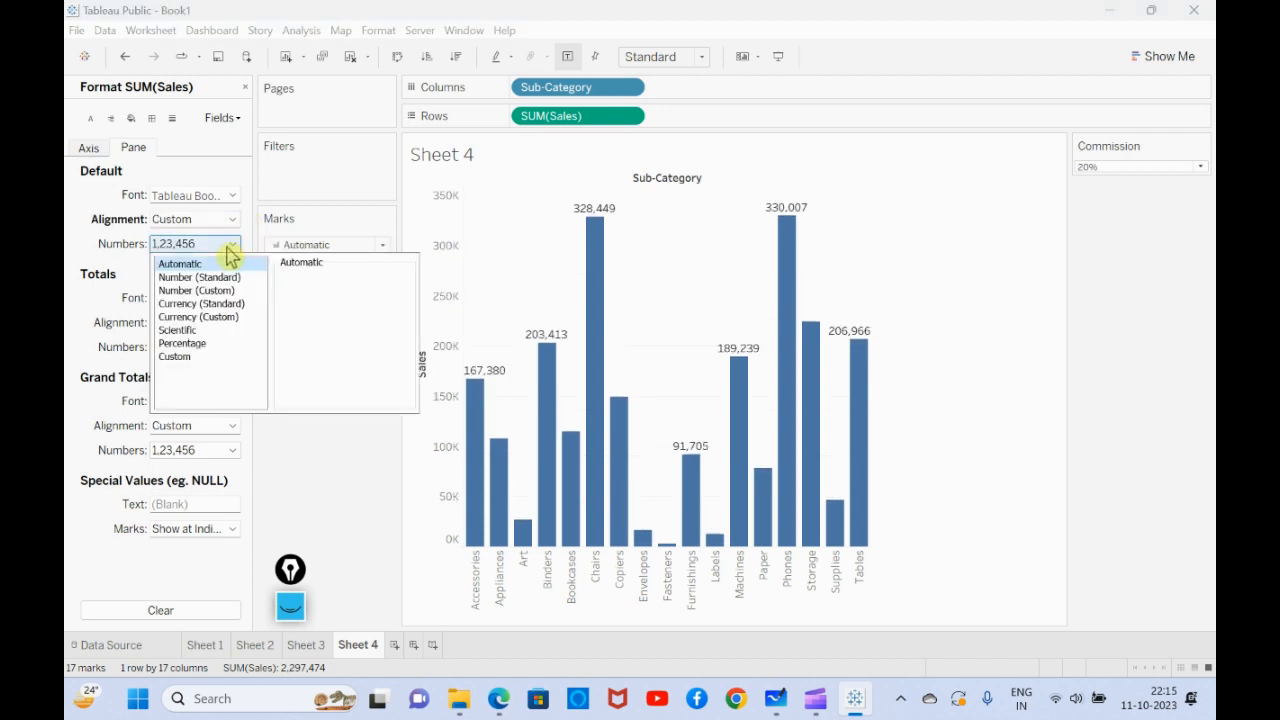
pyautogui.click(226, 317)
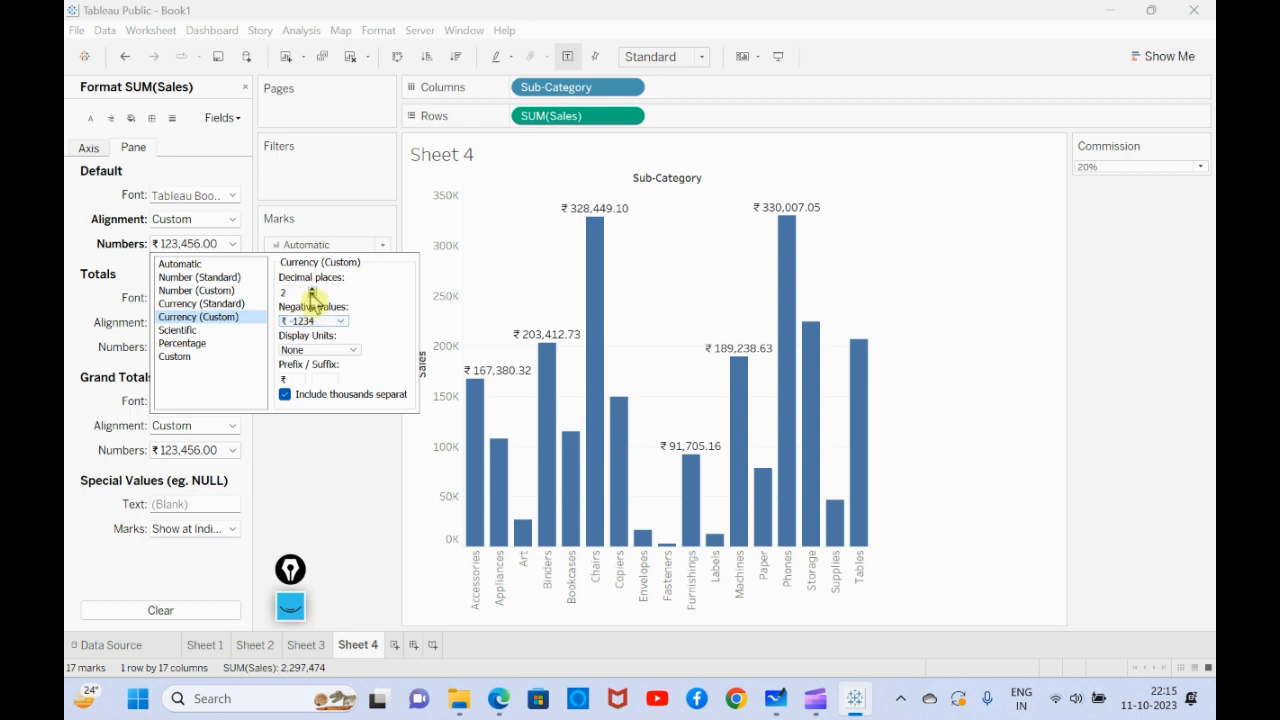
pyautogui.click(312, 294)
pyautogui.click(312, 294)
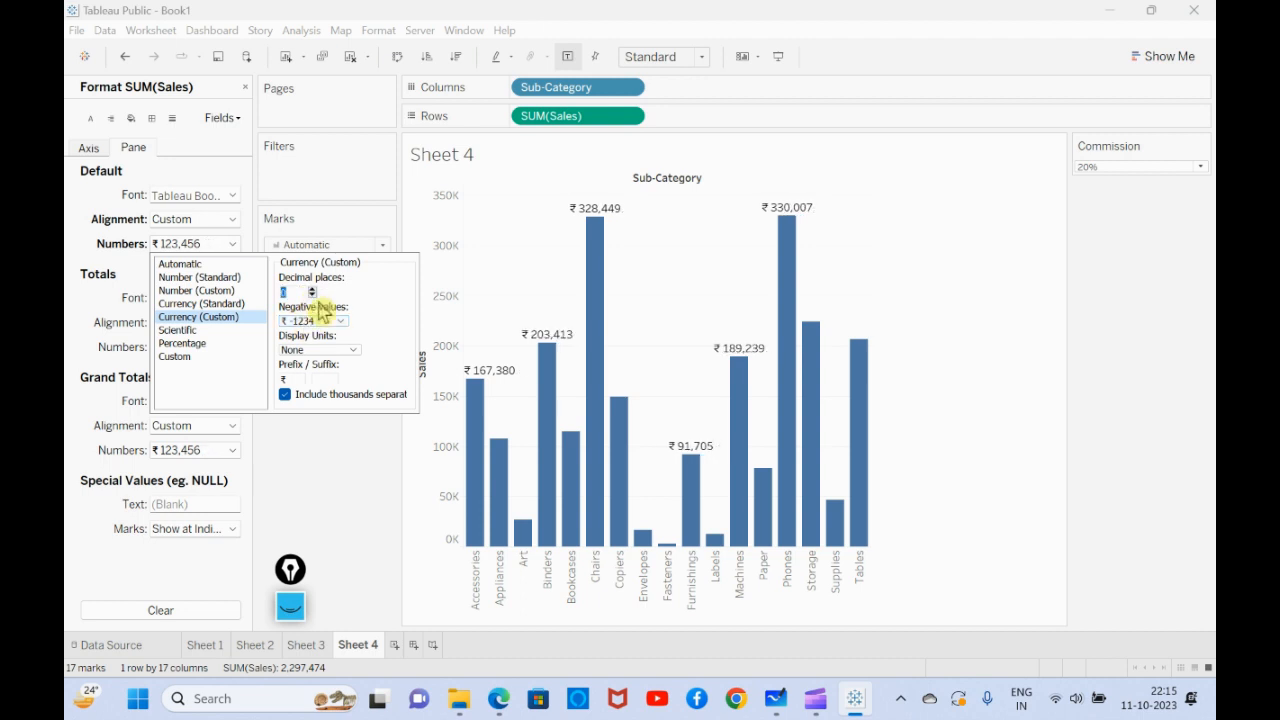
pyautogui.click(355, 352)
pyautogui.click(330, 366)
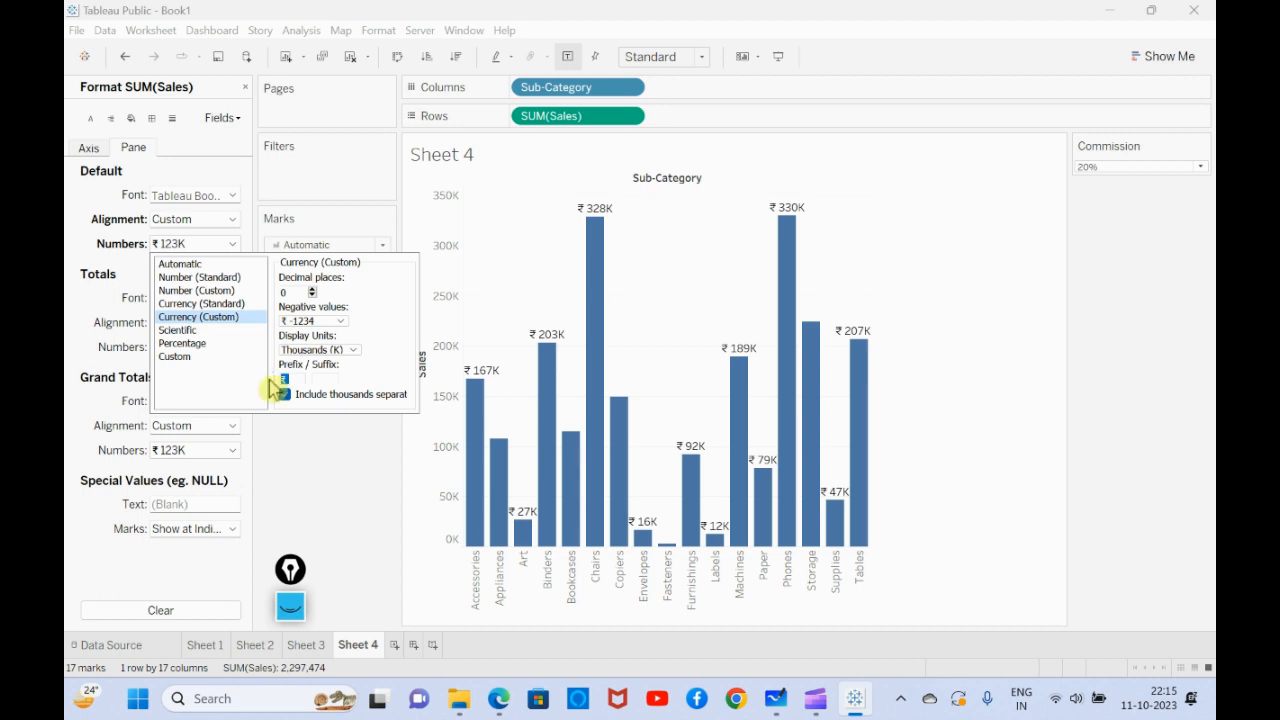
pyautogui.write('$')
pyautogui.click(322, 464)
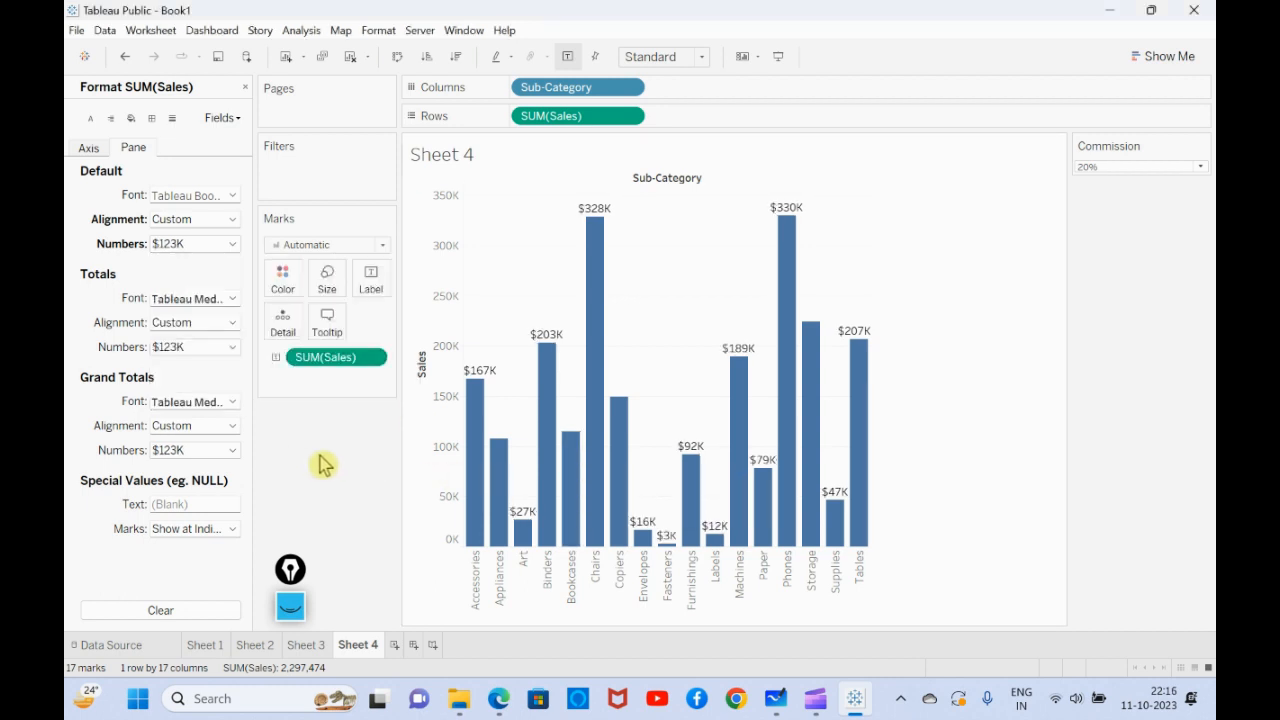
pyautogui.click(245, 87)
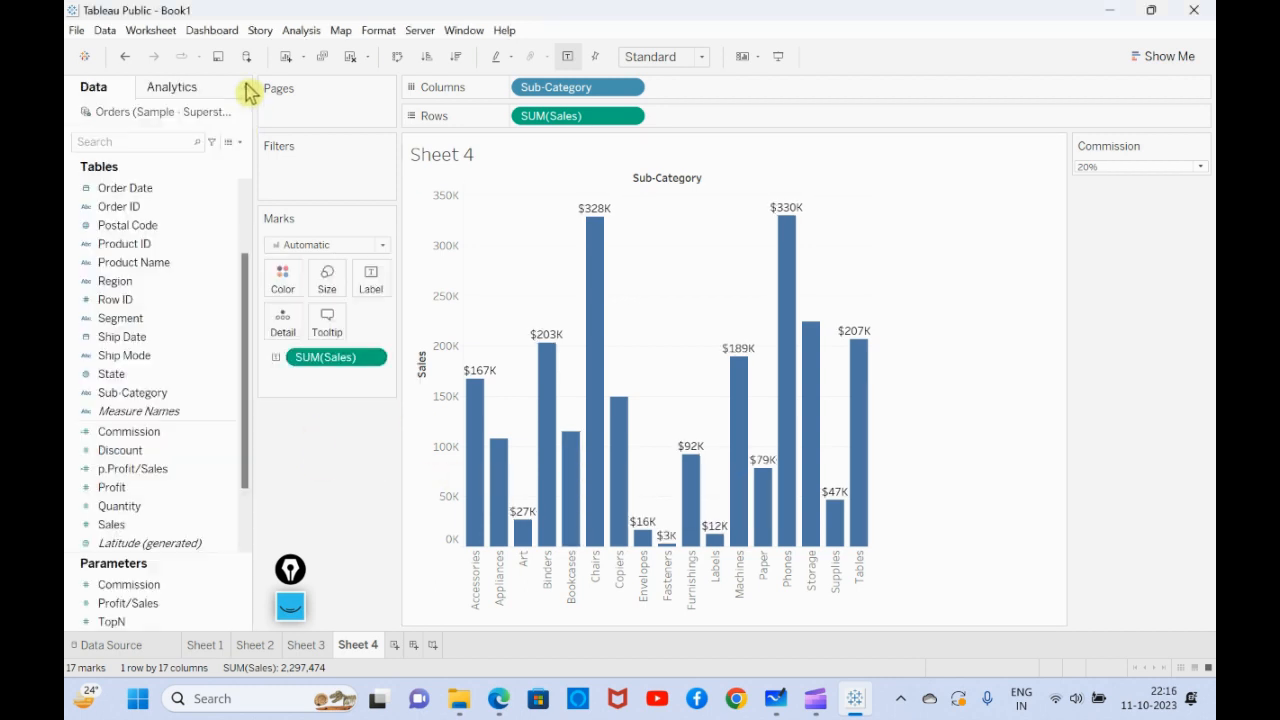
# - Add the Commission calculated field to the rows after Sales and replace the Sales label with Commission on all marks
pyautogui.moveTo(166, 434); pyautogui.dragTo(726, 119)
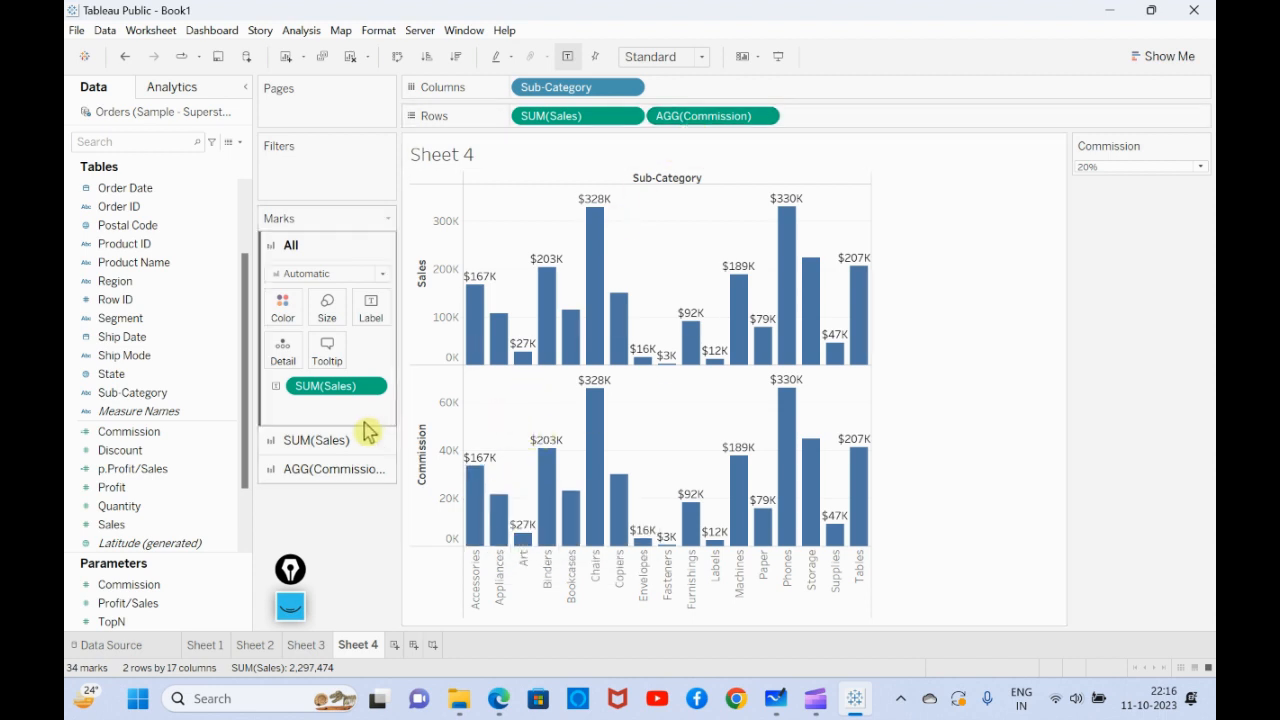
pyautogui.moveTo(335, 398); pyautogui.dragTo(343, 563)
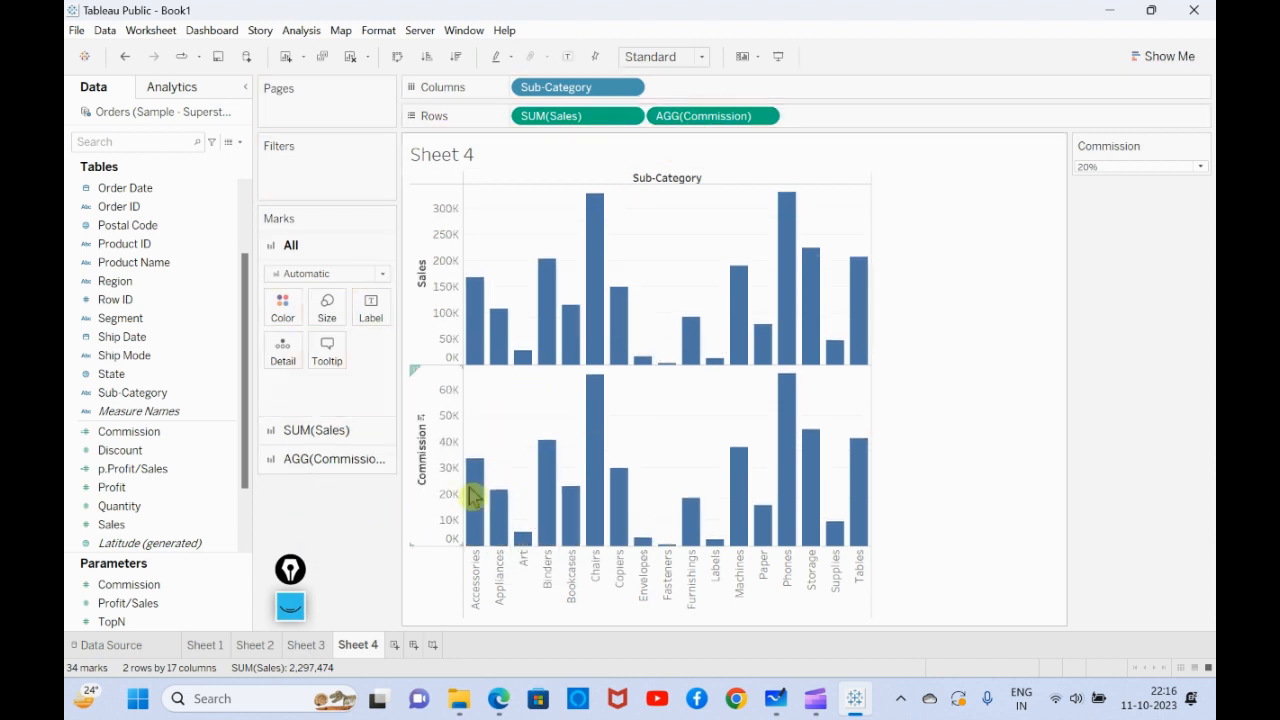
pyautogui.moveTo(171, 432); pyautogui.dragTo(371, 320)
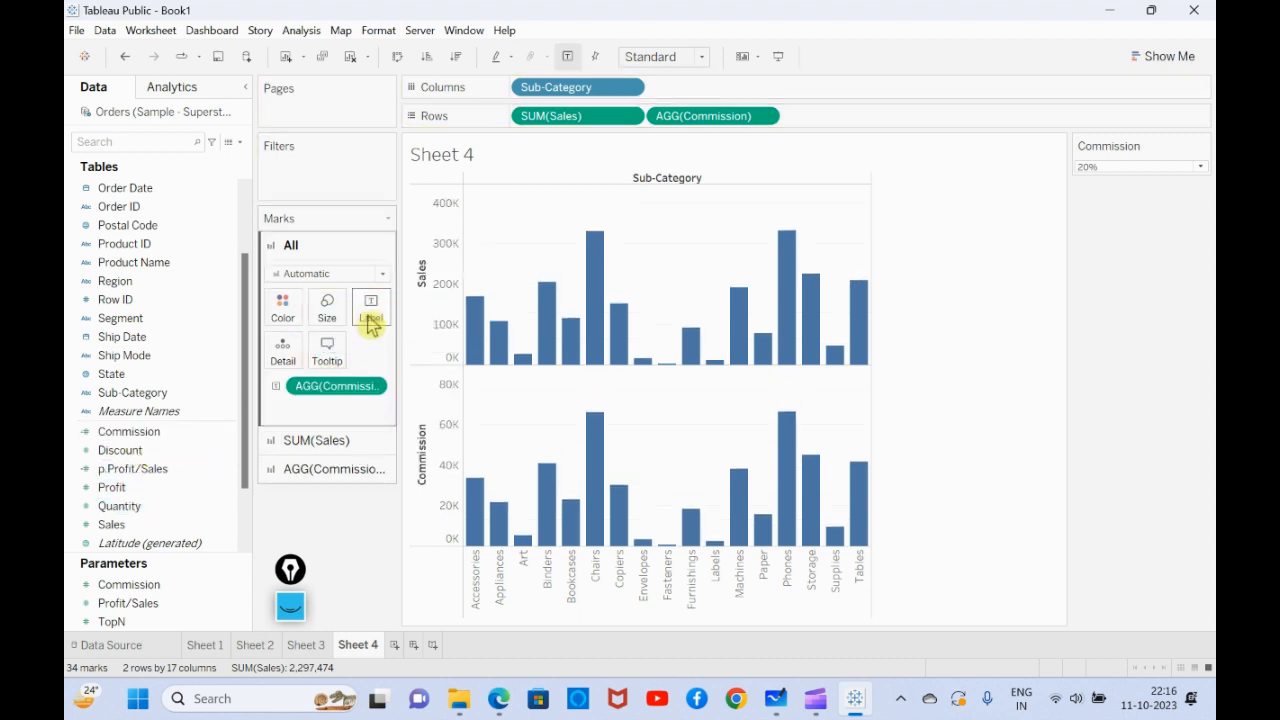
# - Format the Commission label with a custom alignment so its text direction is horizontal
pyautogui.click(373, 388)
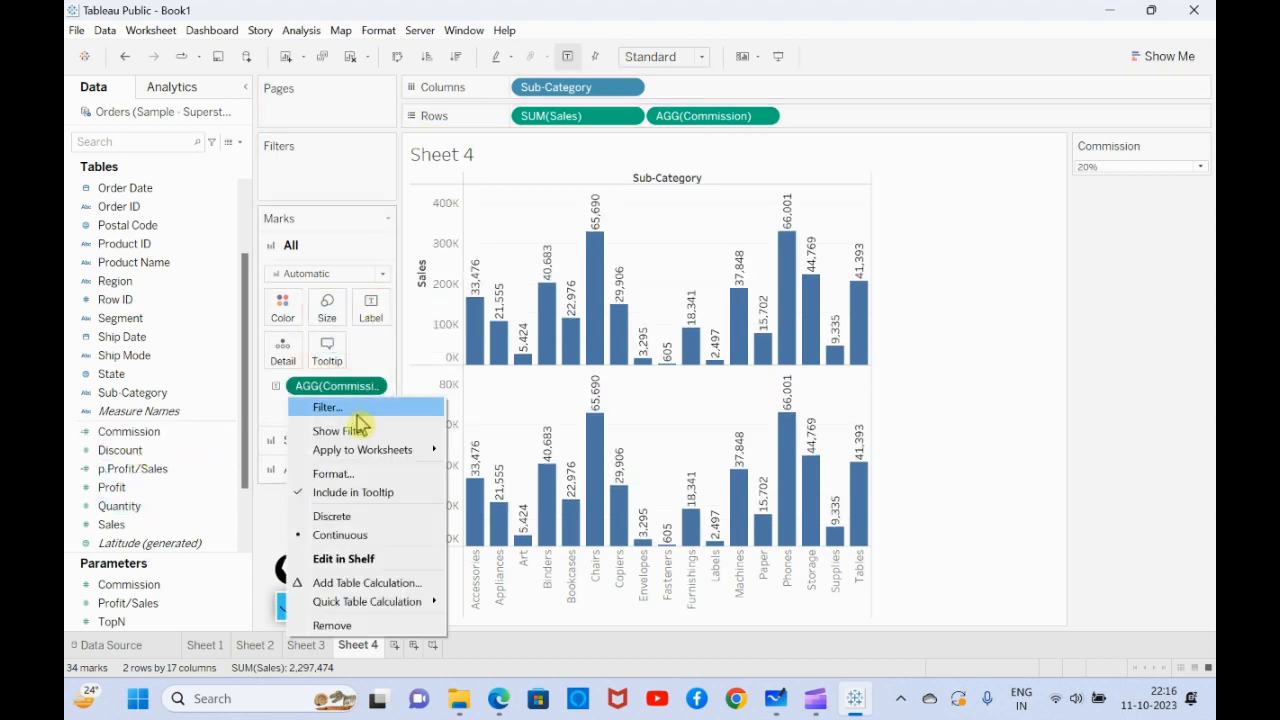
pyautogui.click(345, 476)
pyautogui.click(232, 219)
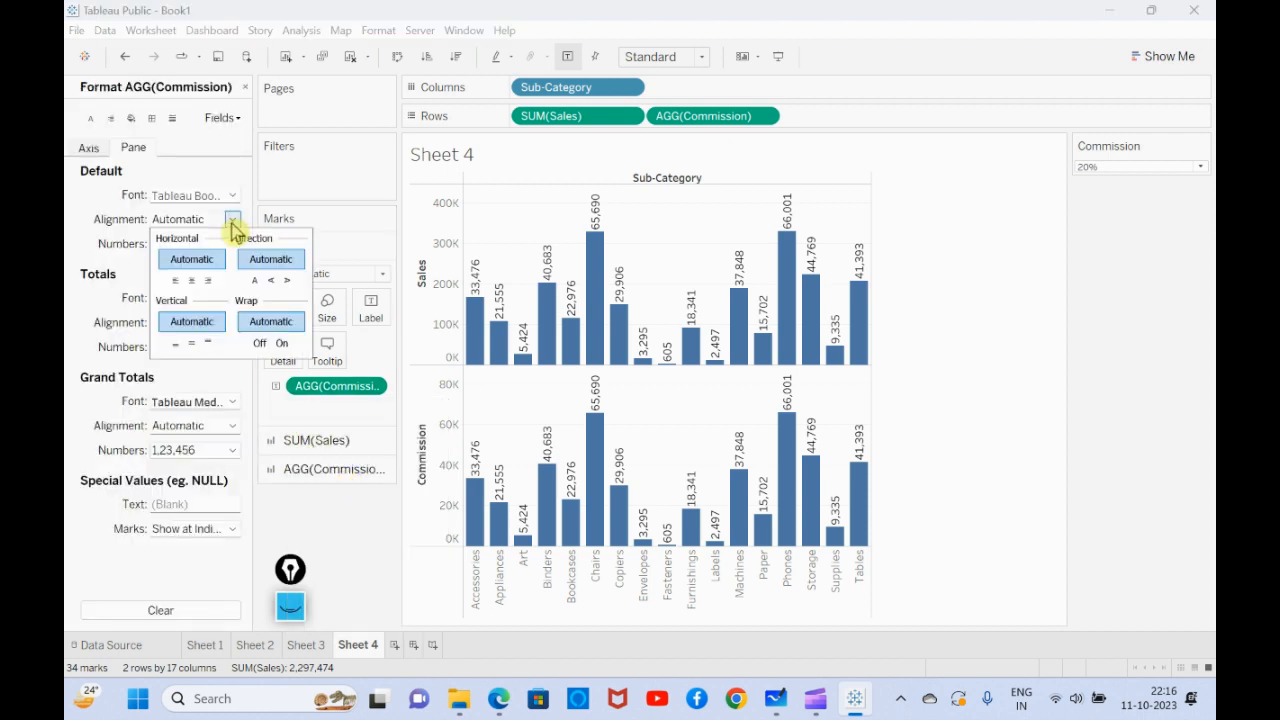
pyautogui.click(254, 283)
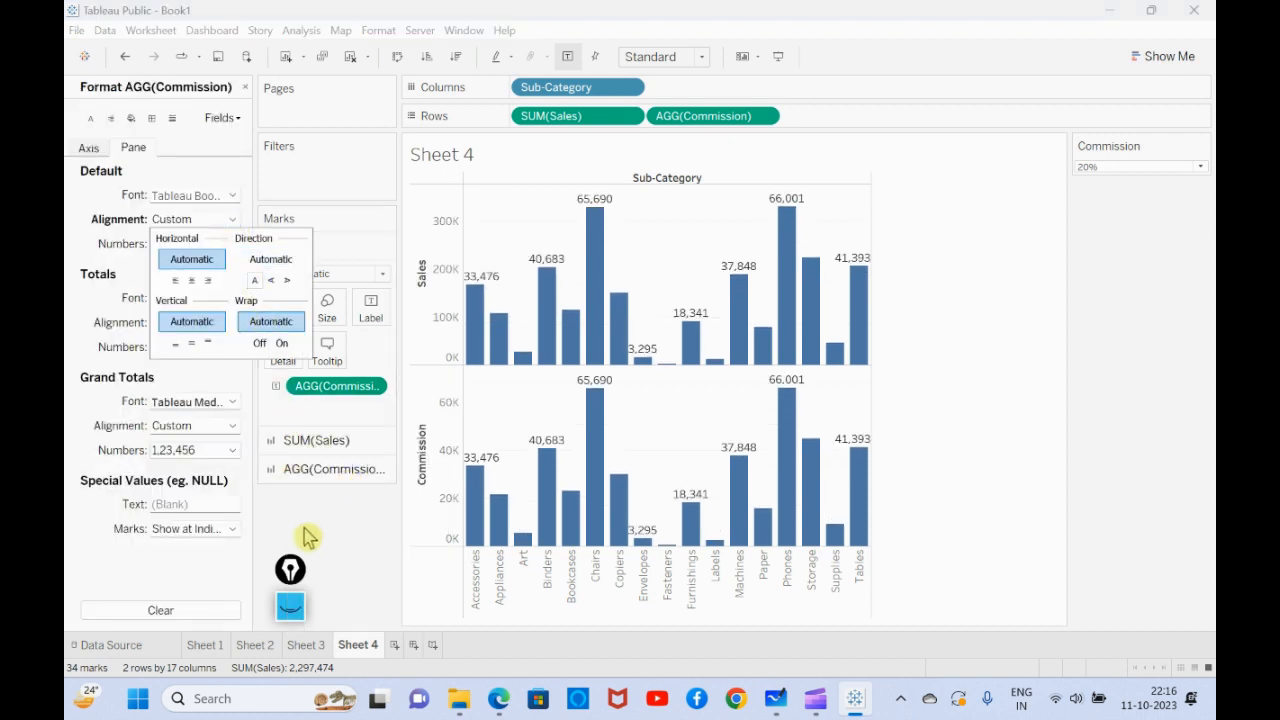
# - Format the Commission label numbers as custom currency with 0 decimal places, Thousands (K) display units and a $ prefix
pyautogui.click(232, 244)
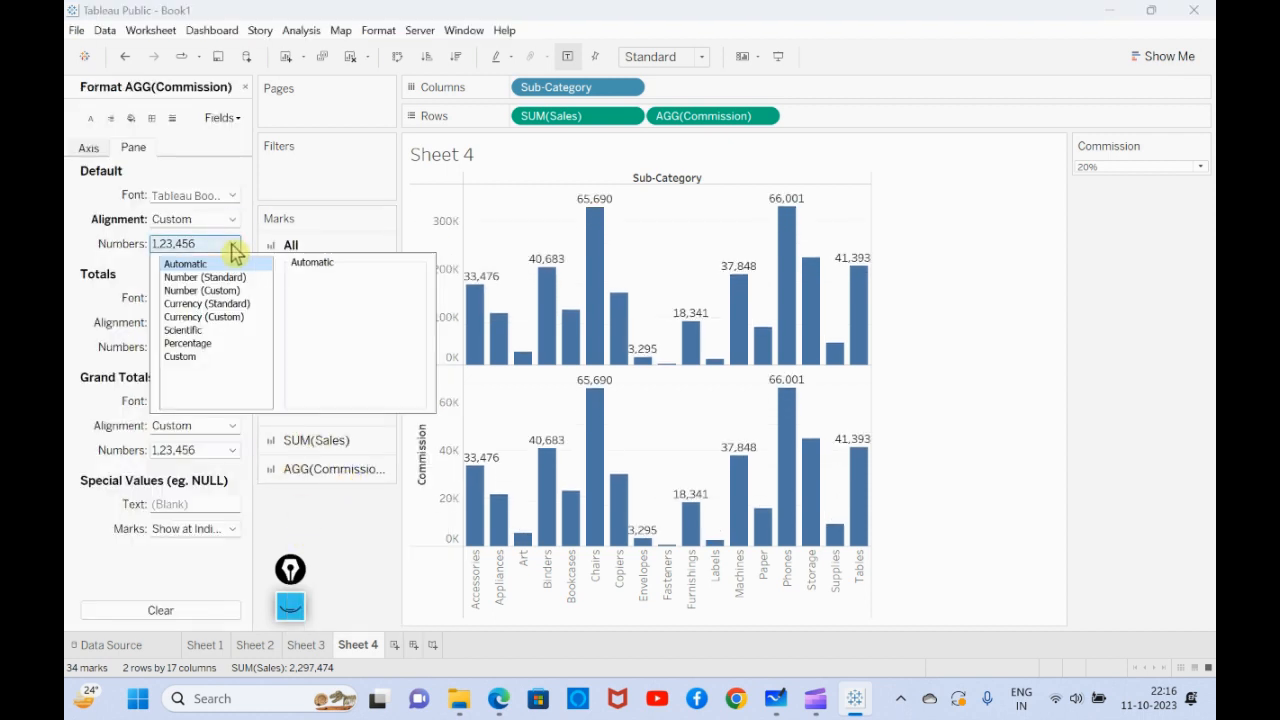
pyautogui.click(212, 316)
pyautogui.click(312, 295)
pyautogui.click(312, 295)
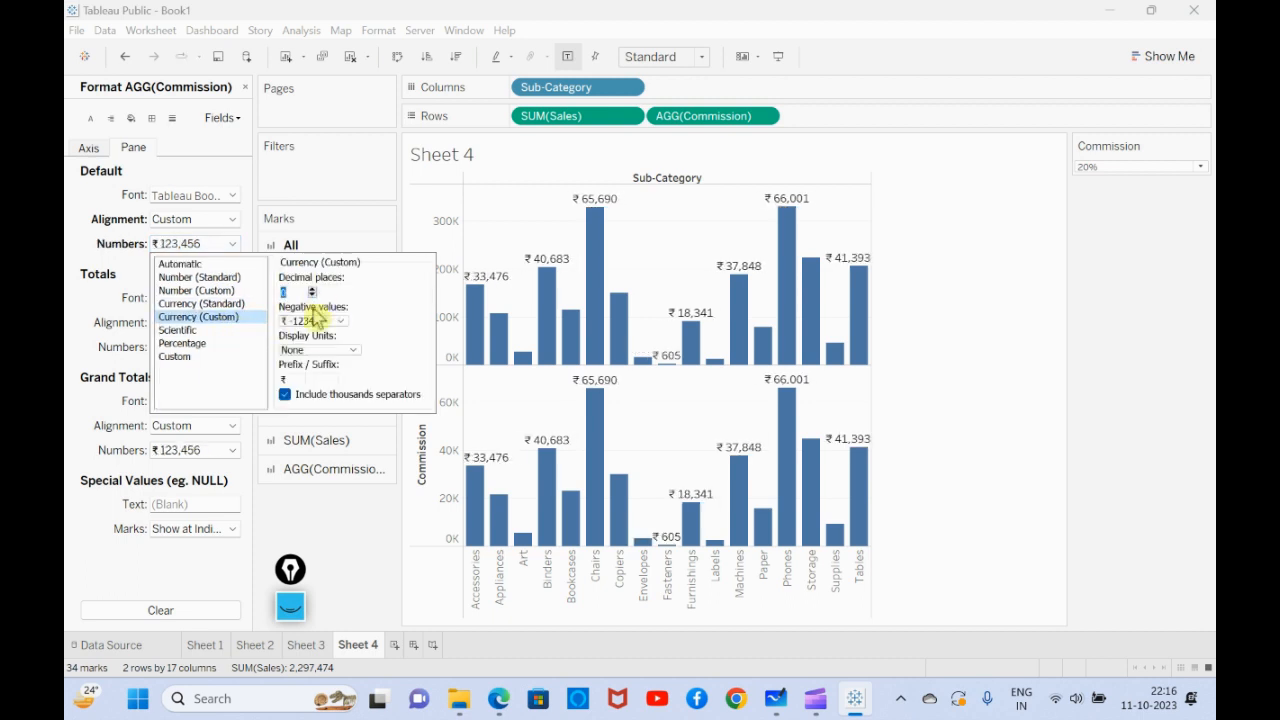
pyautogui.click(315, 349)
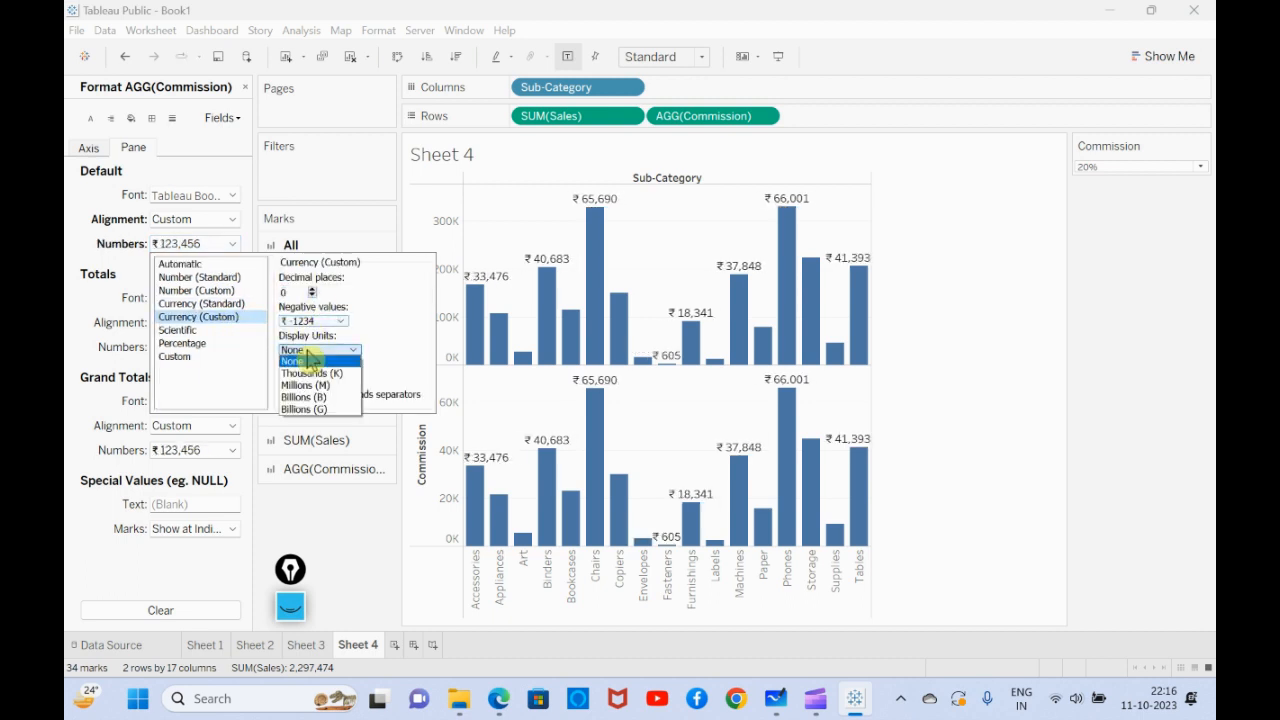
pyautogui.click(312, 373)
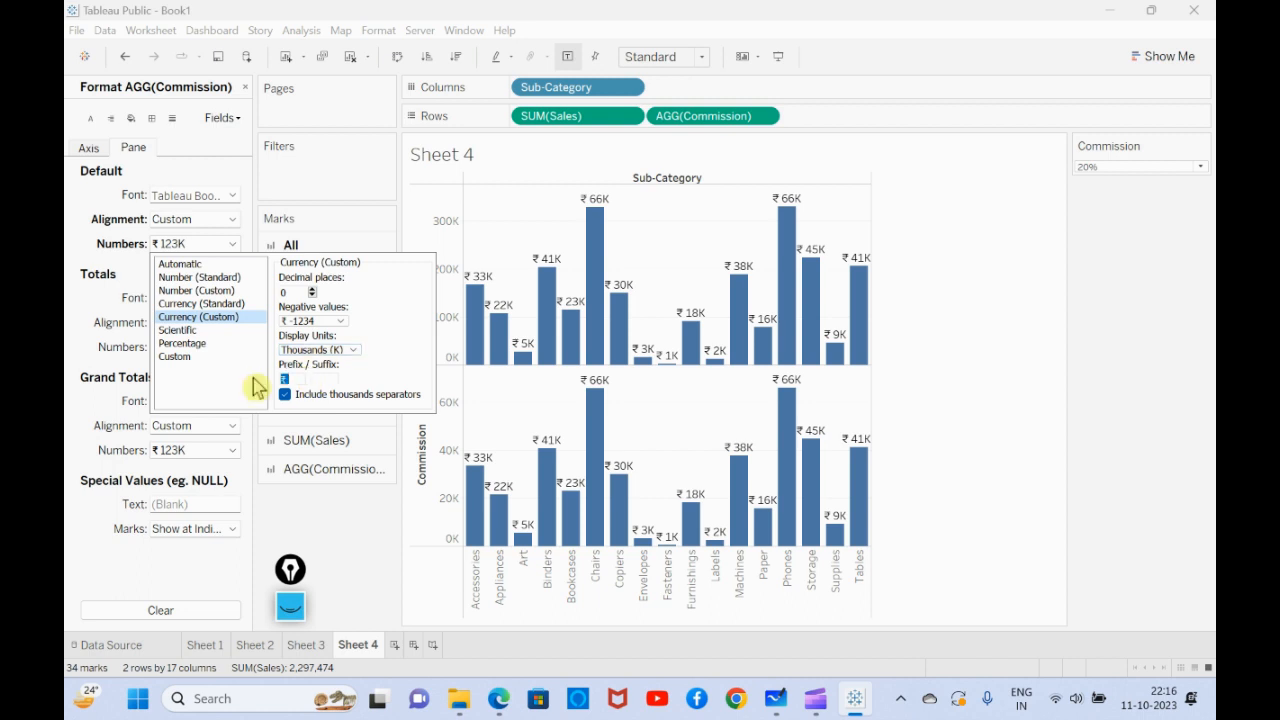
pyautogui.write('$')
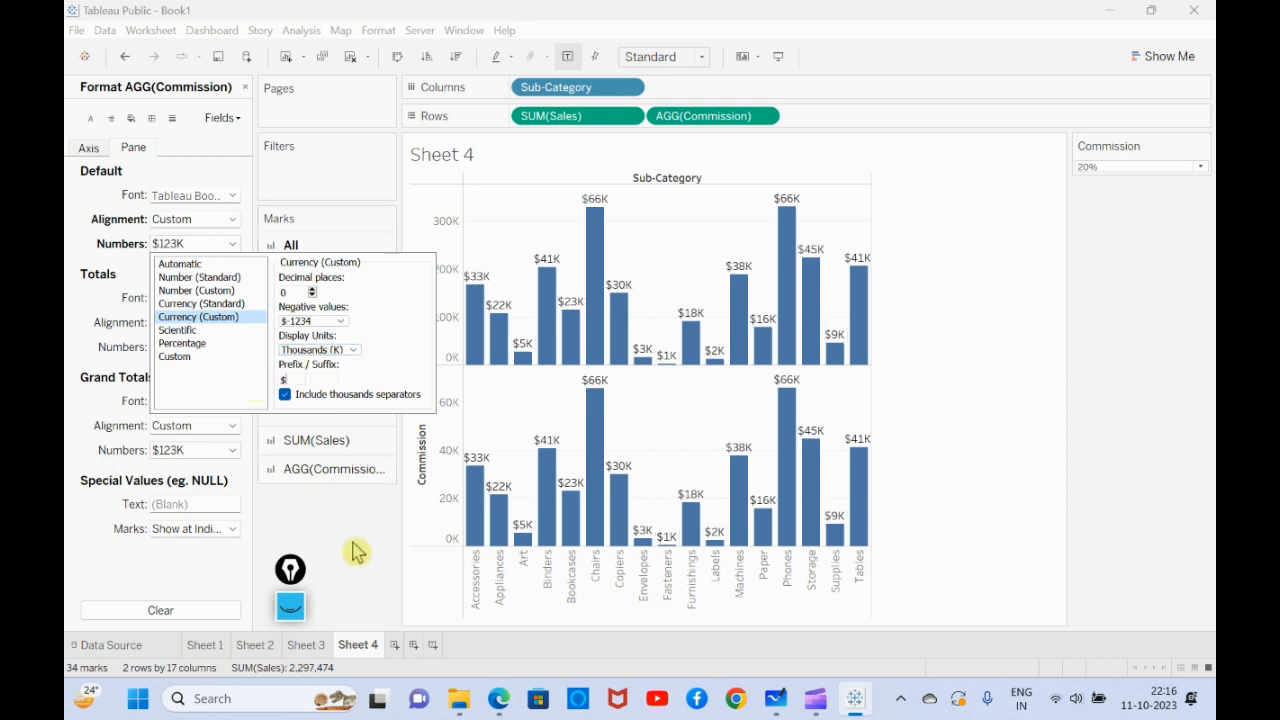
pyautogui.click(357, 552)
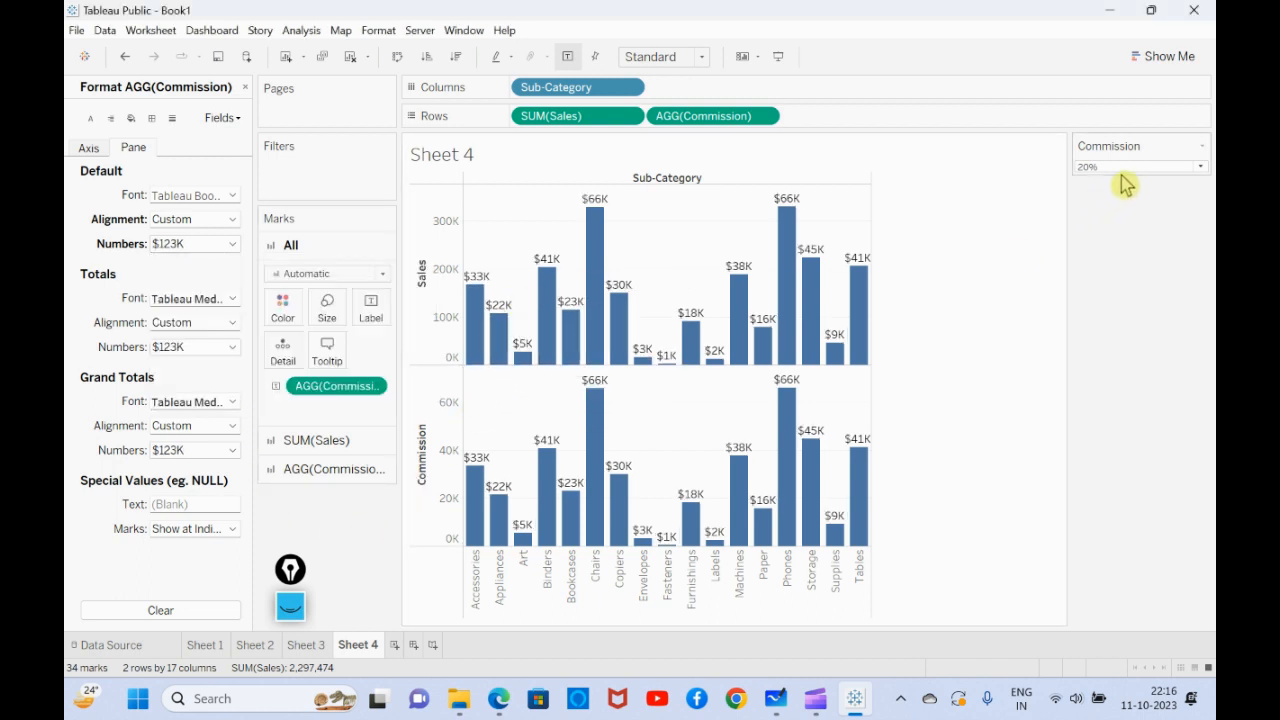
# - On the SUM(Sales) marks only, replace the Commission label with Sales
pyautogui.click(566, 120)
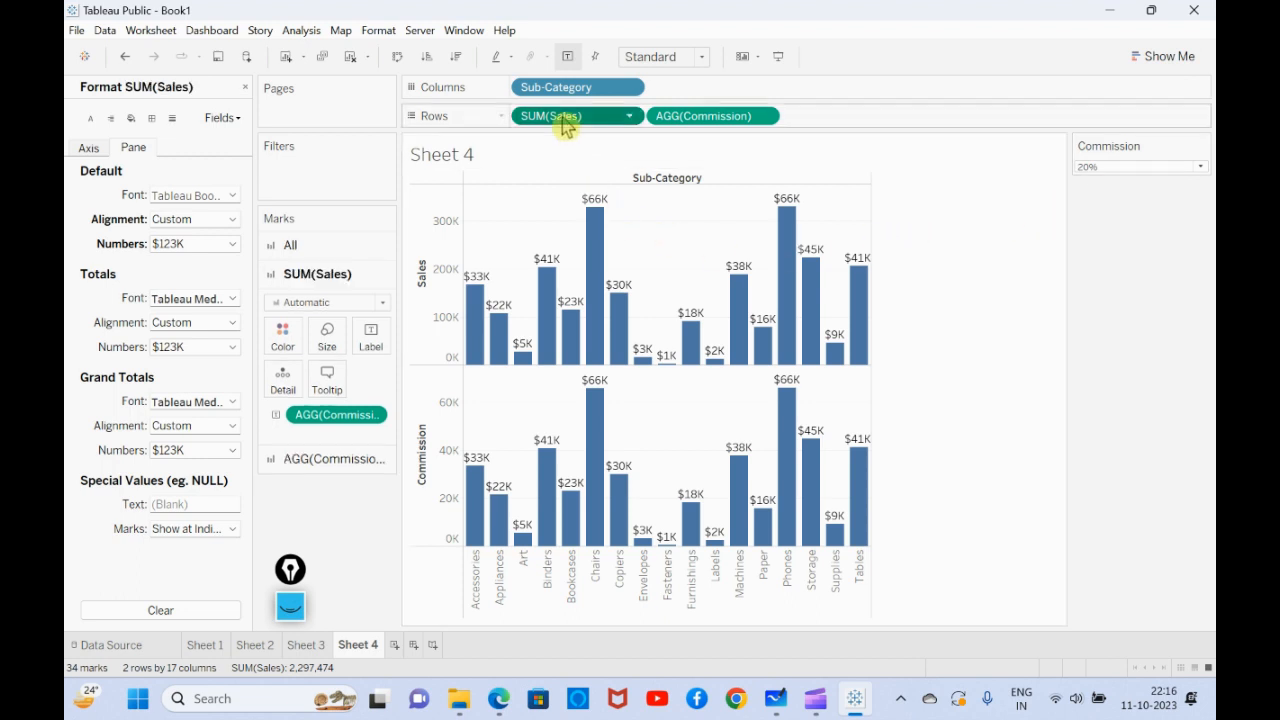
pyautogui.moveTo(322, 428); pyautogui.dragTo(337, 528)
pyautogui.click(244, 88)
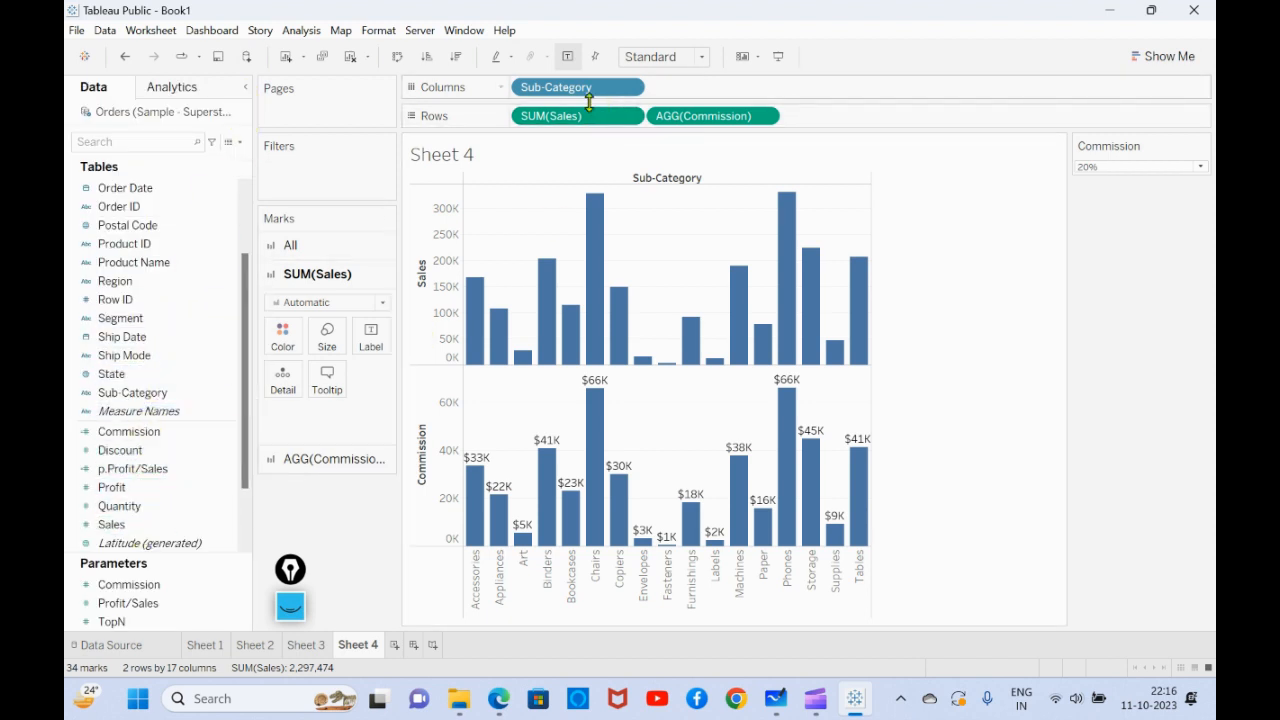
pyautogui.moveTo(118, 524); pyautogui.dragTo(372, 336)
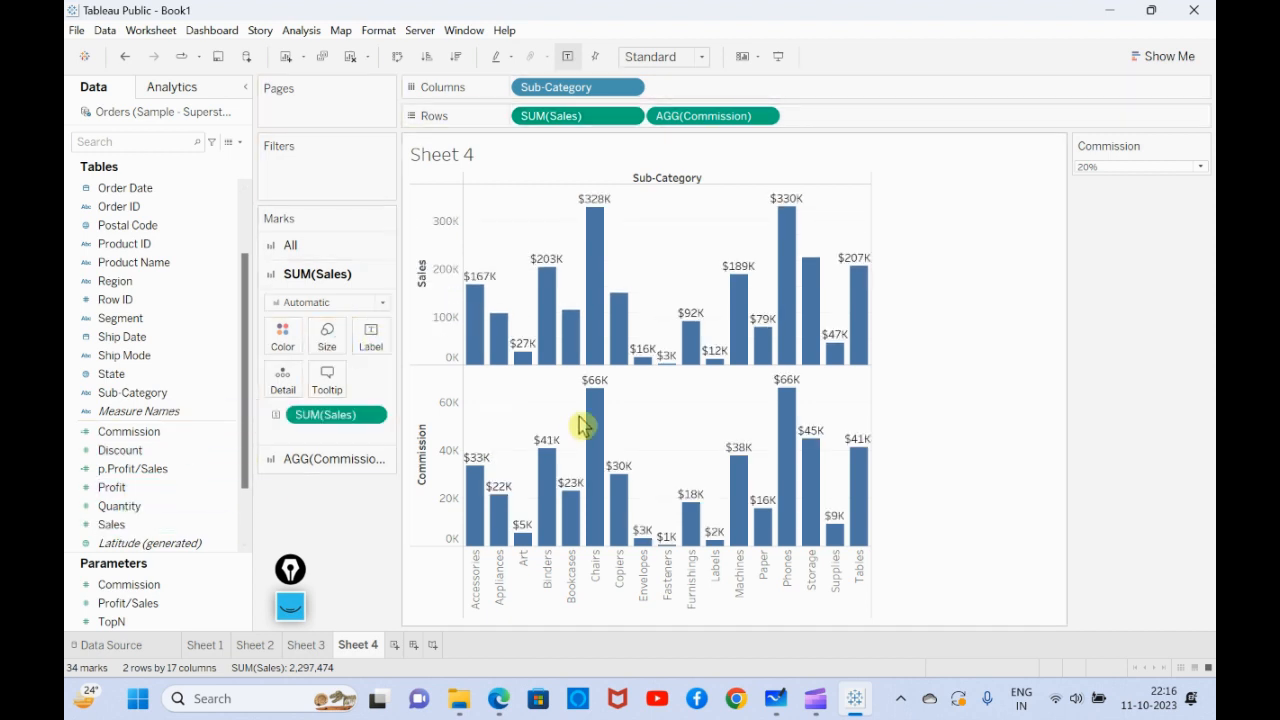
# - Set the Commission parameter to 5% and compare the sales and commission bars for Accessories, Art and Binders
pyautogui.click(1137, 166)
pyautogui.click(1120, 180)
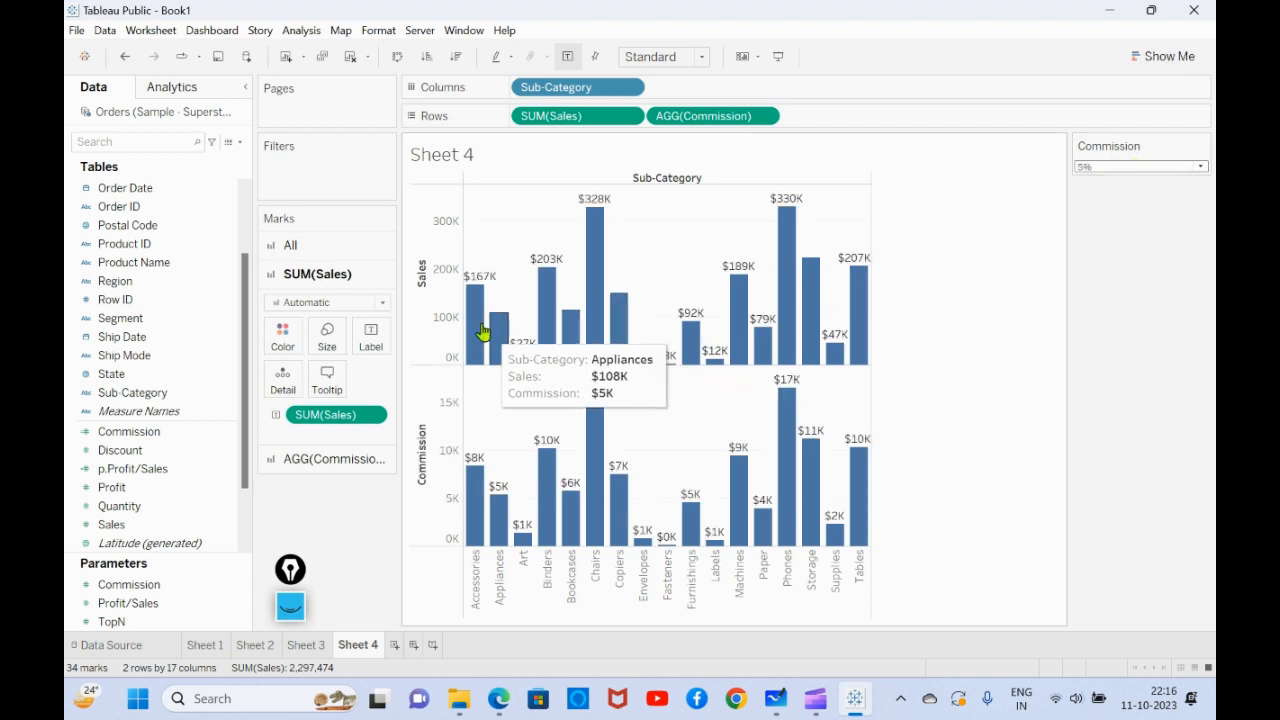
pyautogui.moveTo(481, 340)
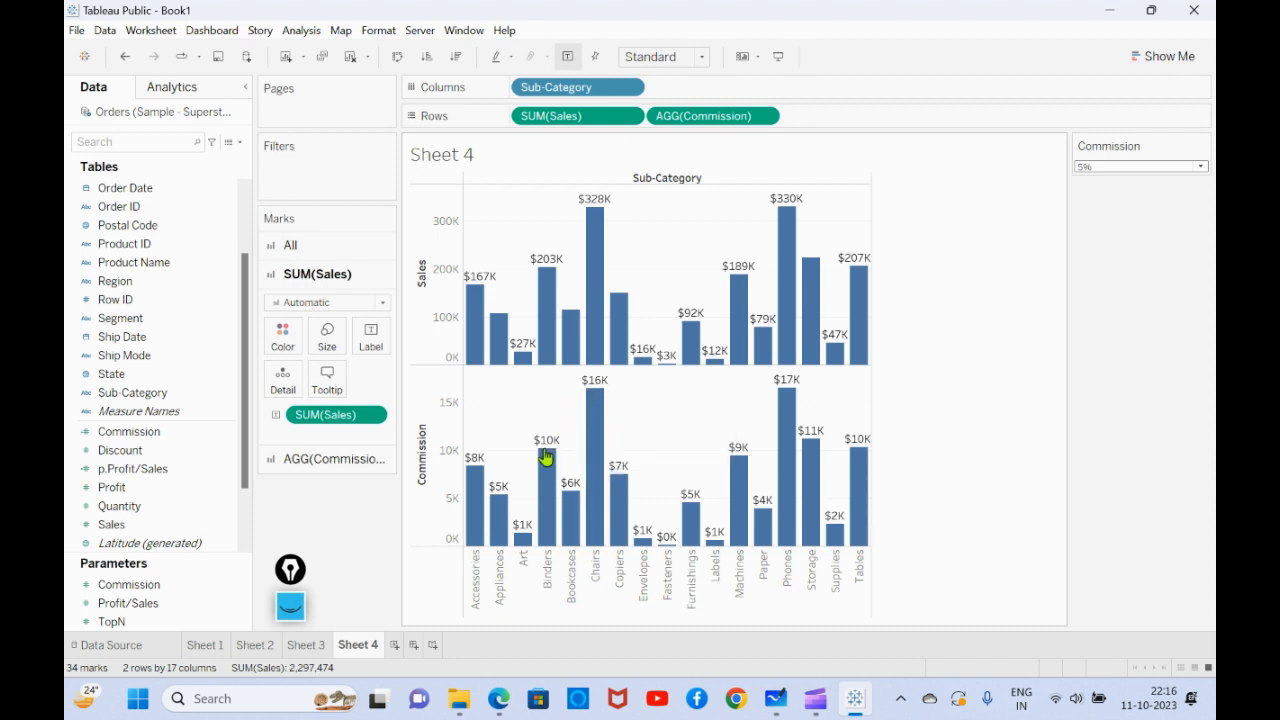
pyautogui.moveTo(524, 357)
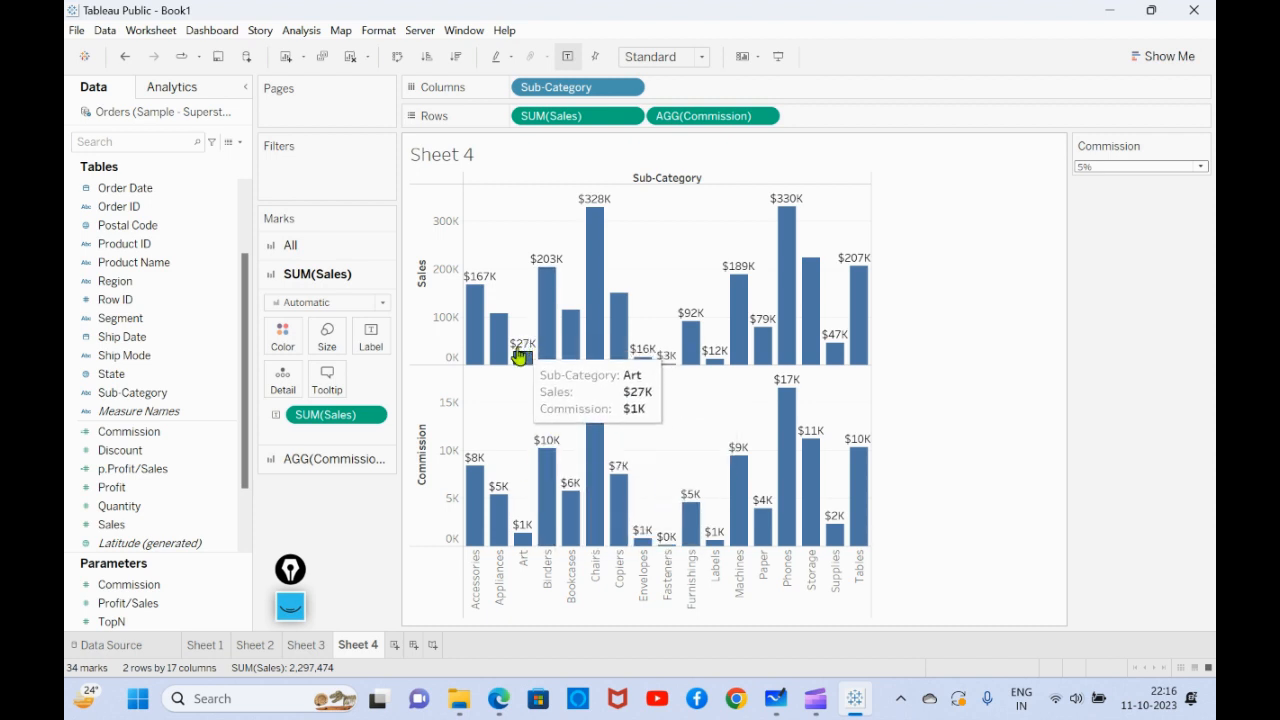
pyautogui.moveTo(549, 287)
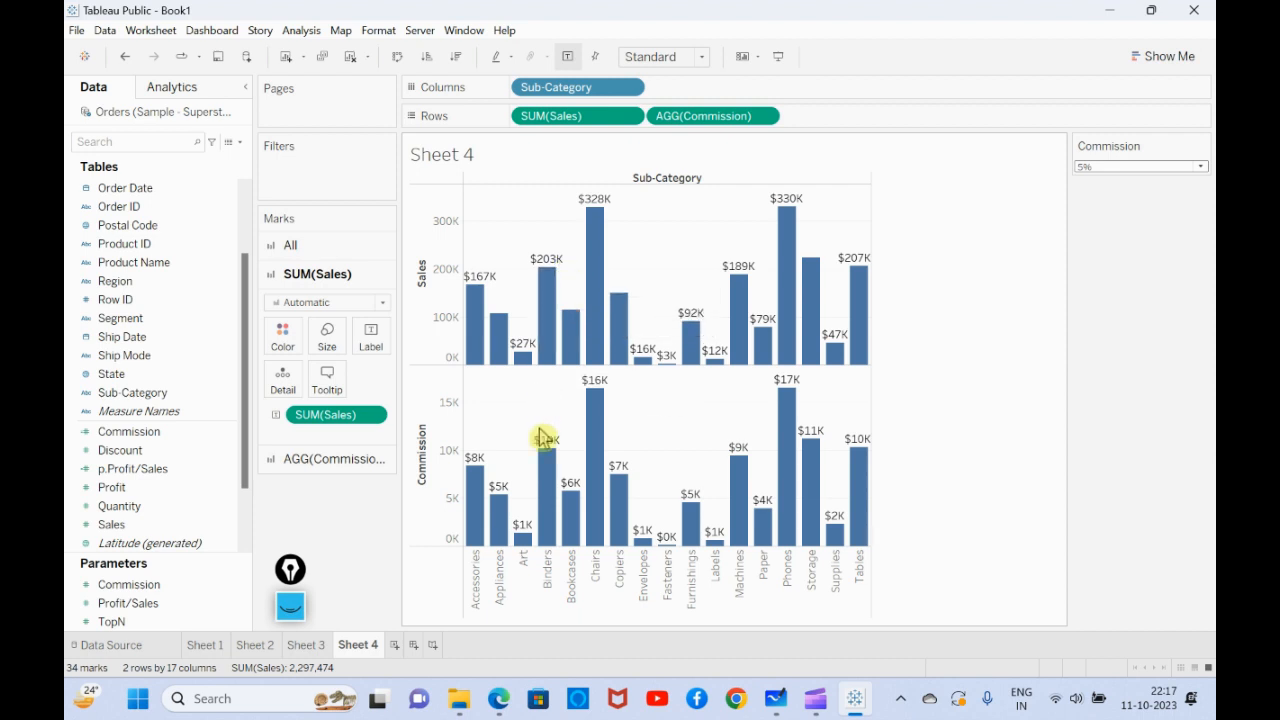
pyautogui.moveTo(549, 456)
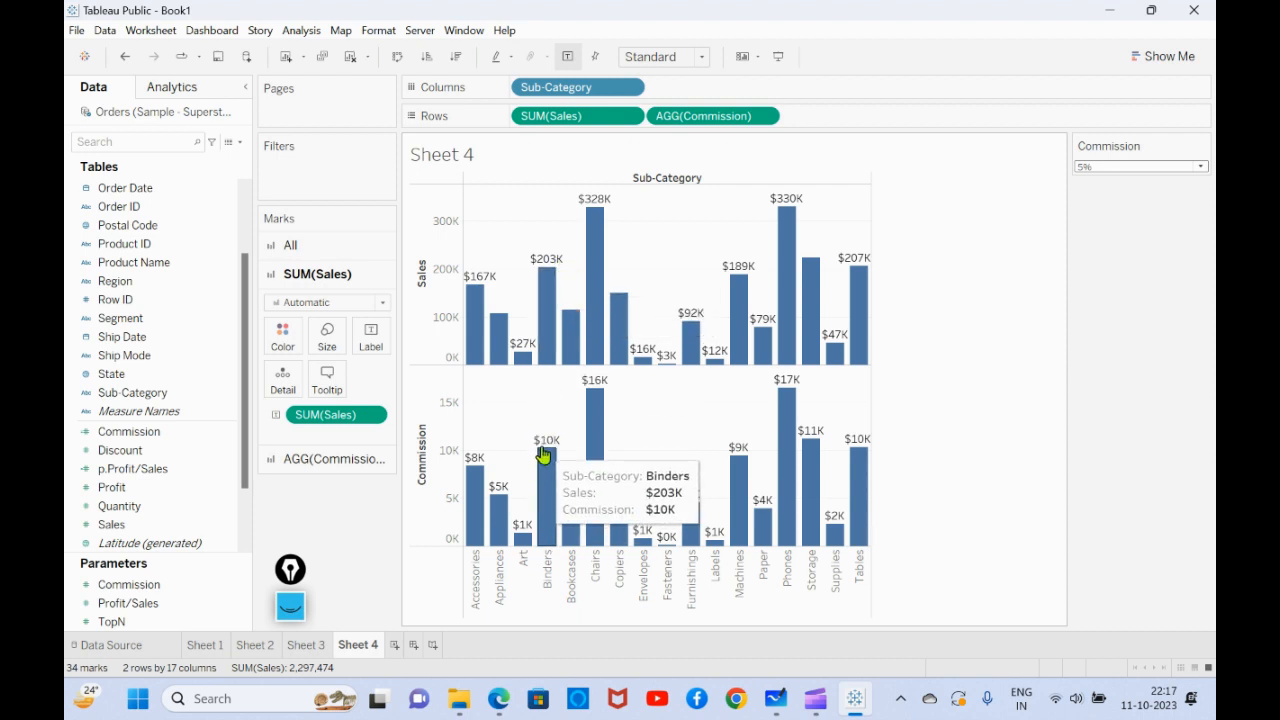
# - Set the Commission parameter to 10% and compare the sales and commission bars for Accessories
pyautogui.click(1124, 167)
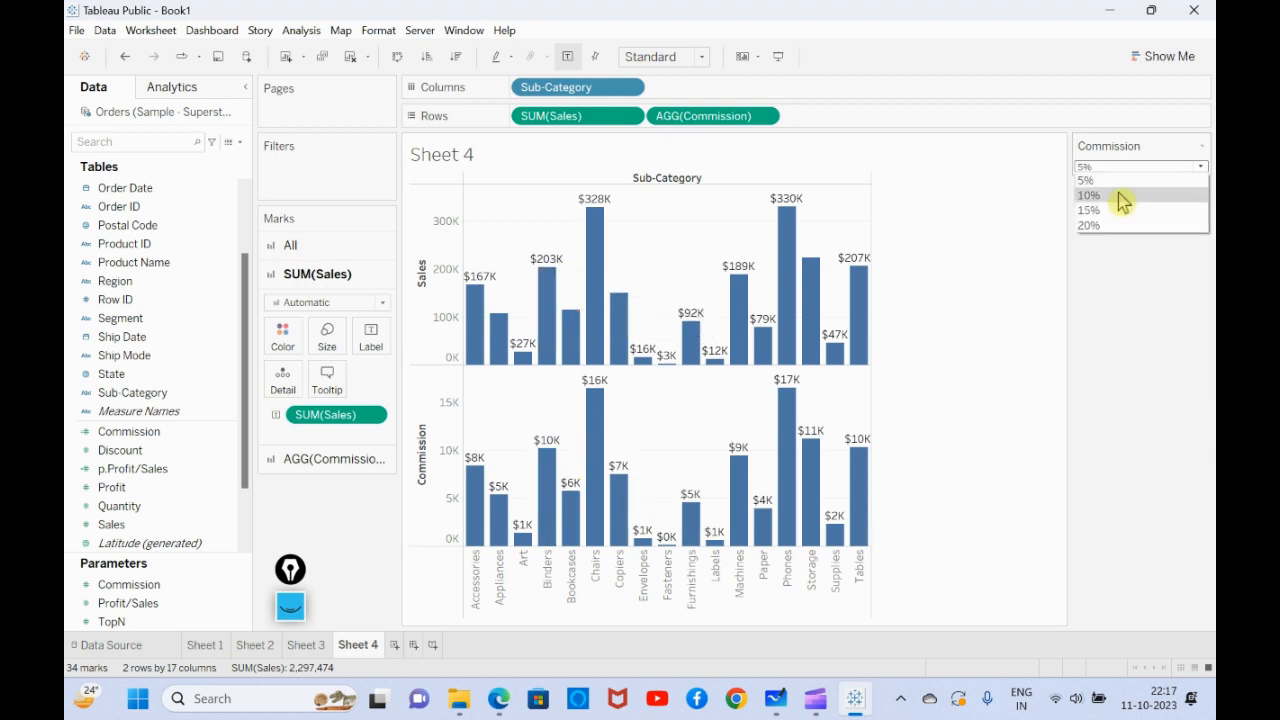
pyautogui.click(1088, 196)
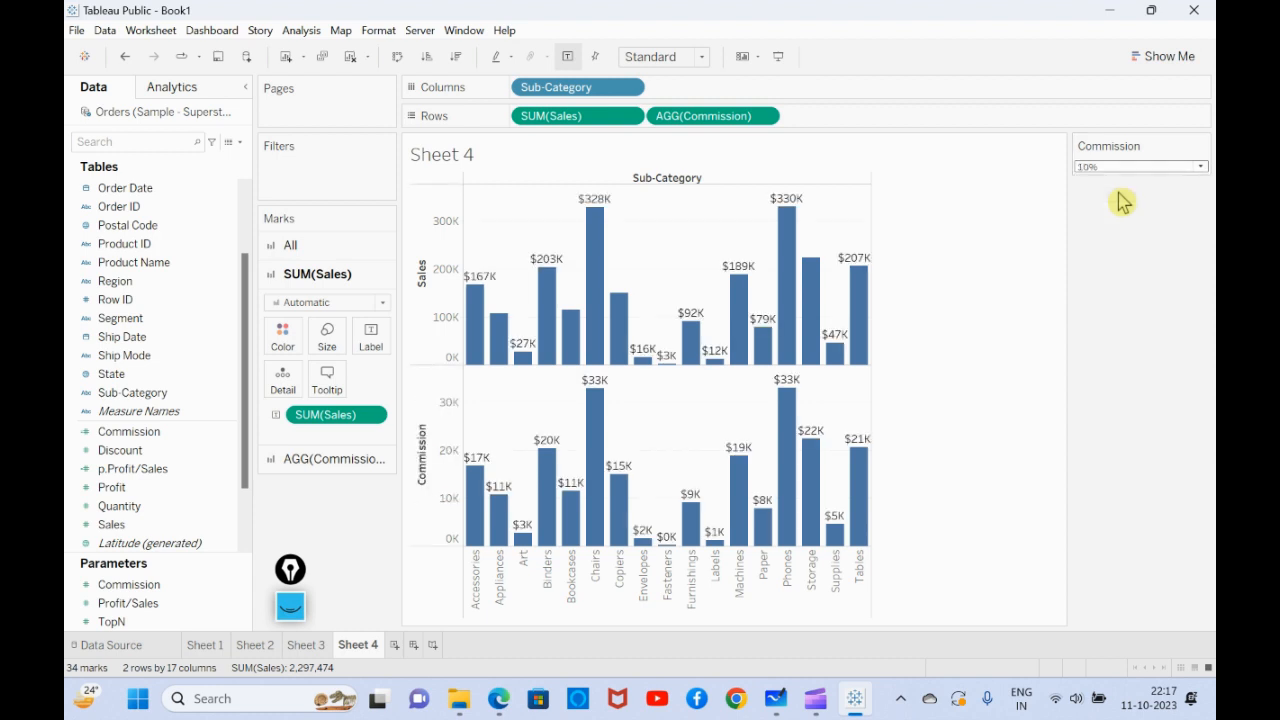
pyautogui.moveTo(537, 325)
pyautogui.moveTo(468, 282)
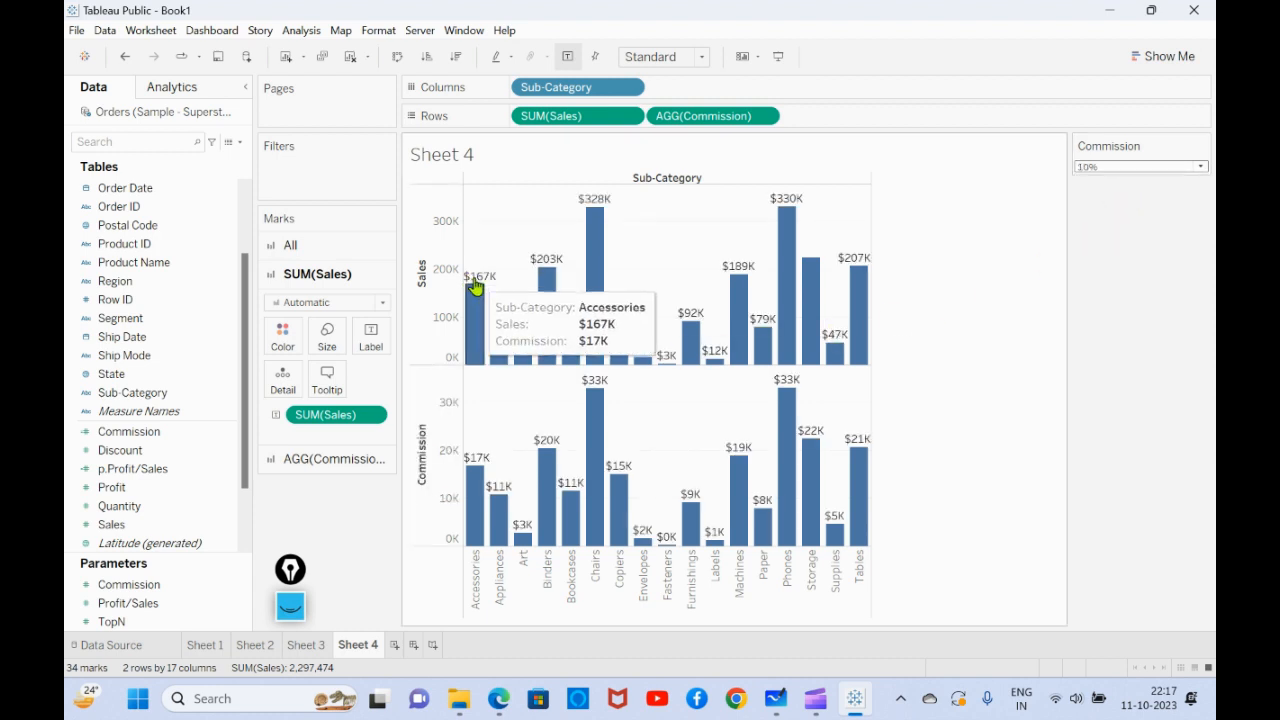
pyautogui.moveTo(474, 480)
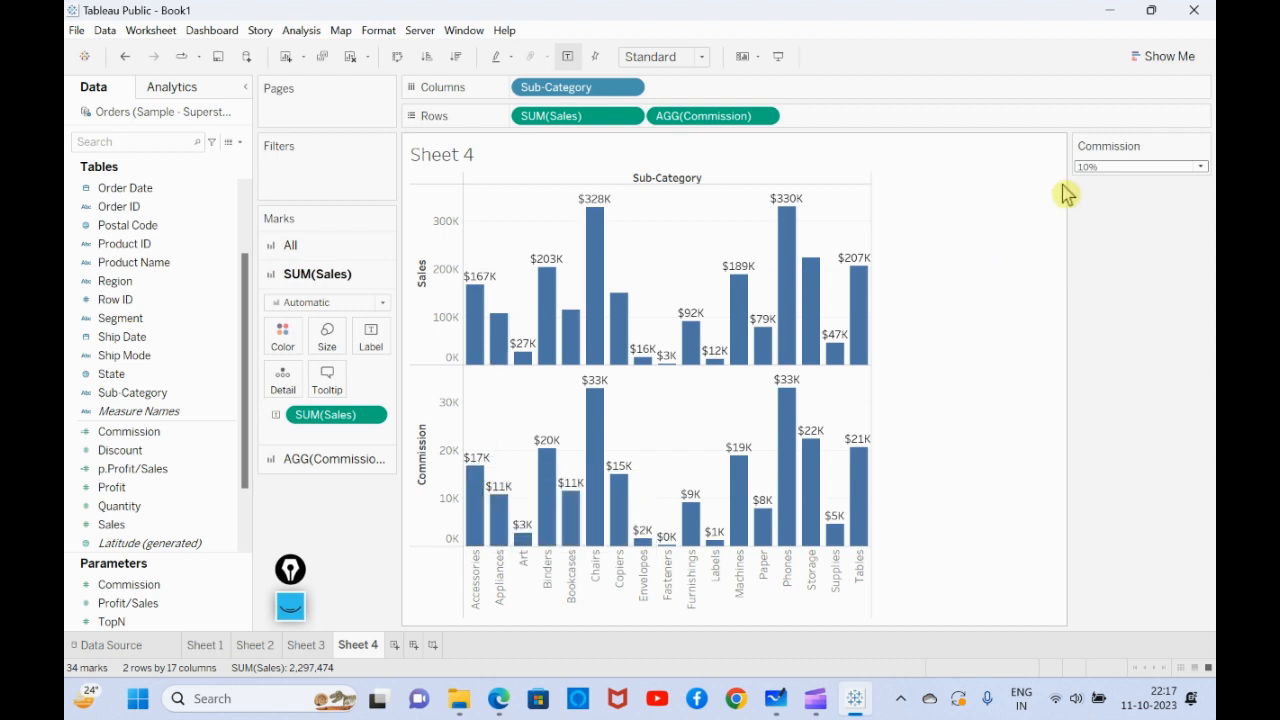
# - Set the Commission parameter to 15% and 20% in turn, comparing the sales and commission bars for Accessories
pyautogui.click(1120, 167)
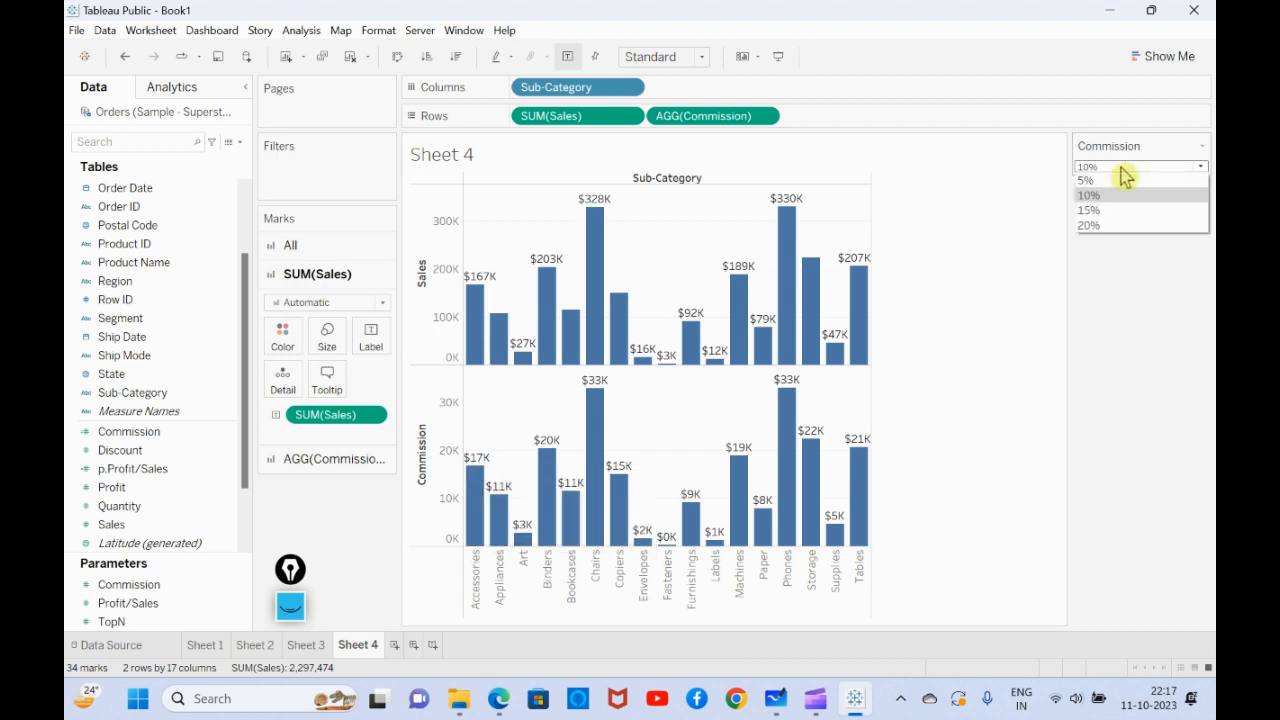
pyautogui.click(1115, 218)
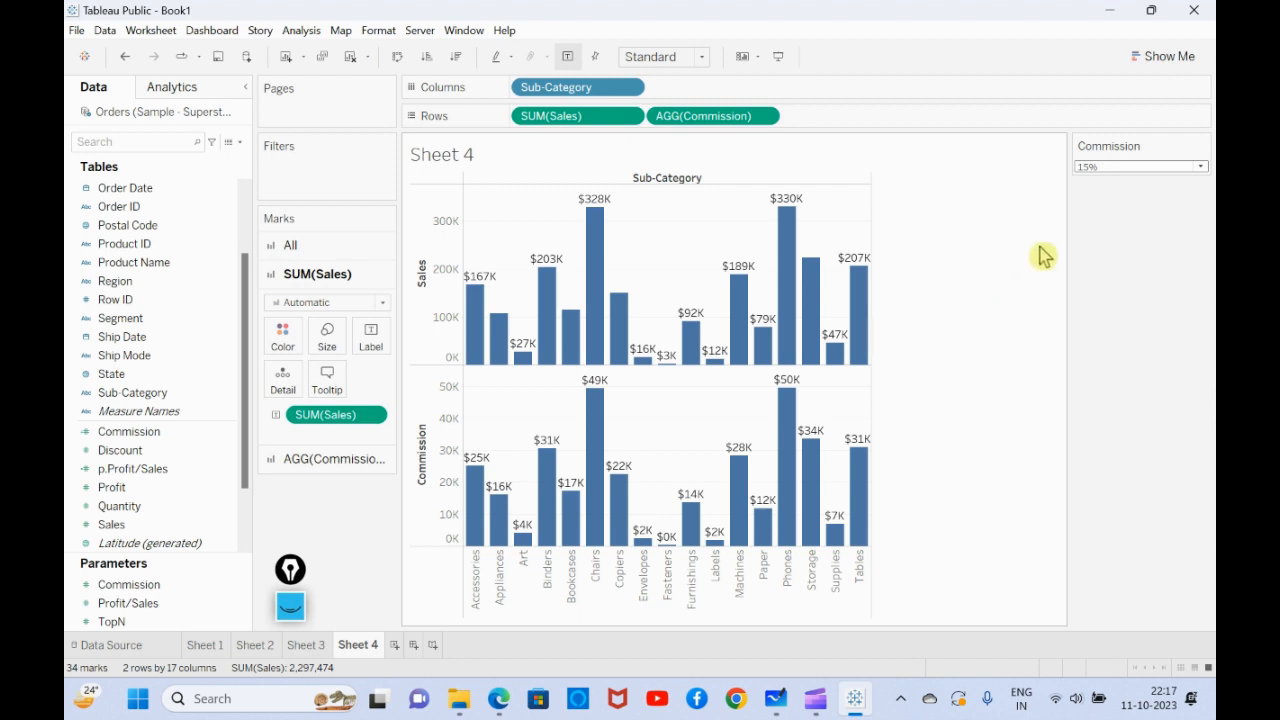
pyautogui.click(1120, 167)
pyautogui.click(1116, 210)
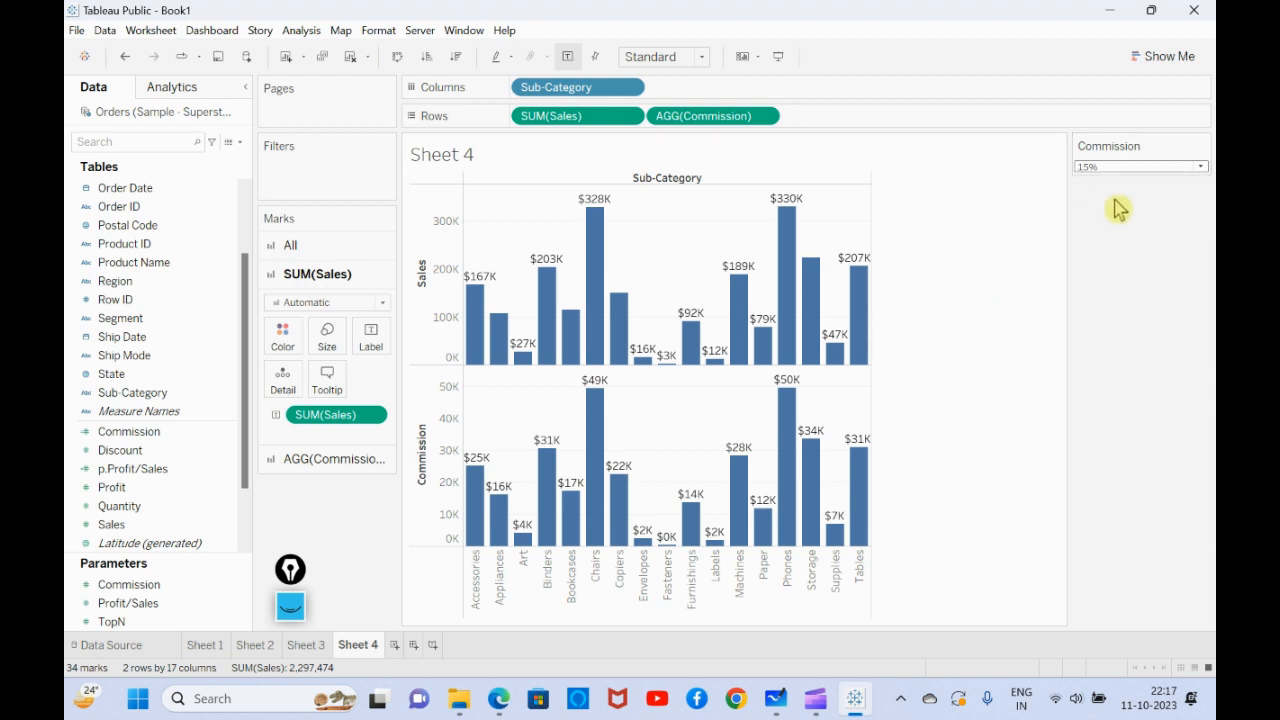
pyautogui.click(1110, 168)
pyautogui.click(1114, 226)
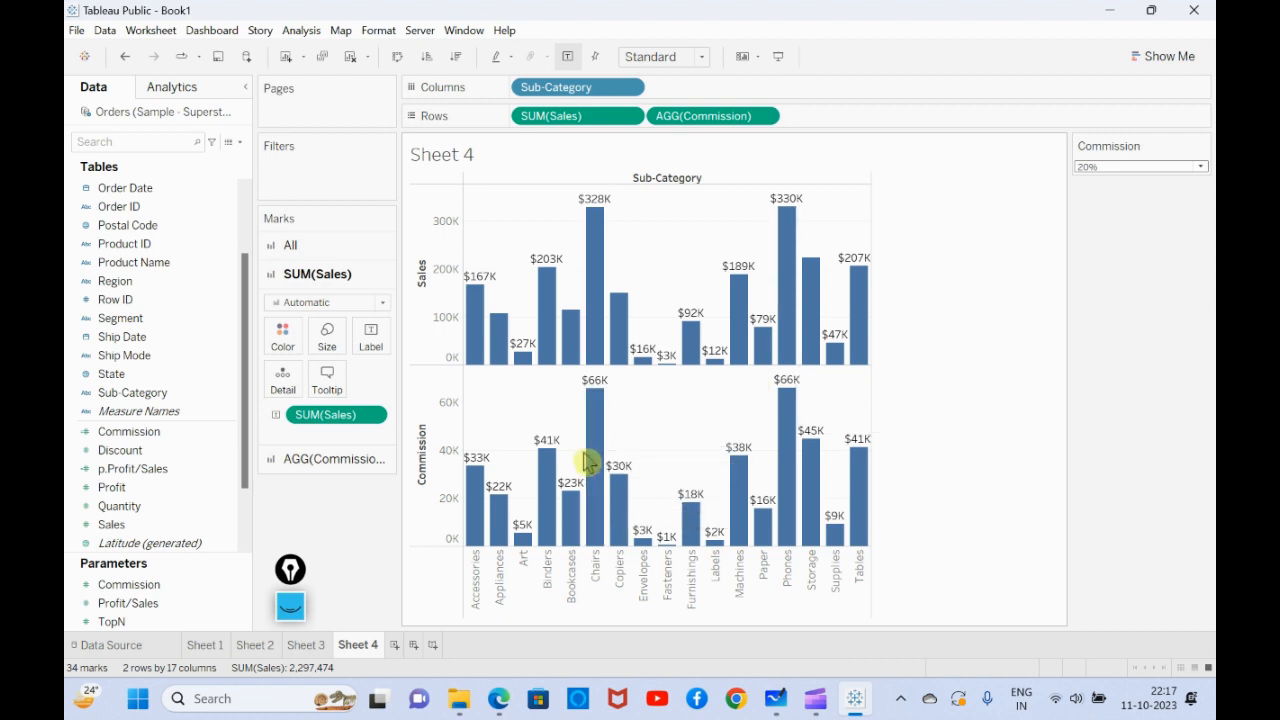
pyautogui.moveTo(585, 465)
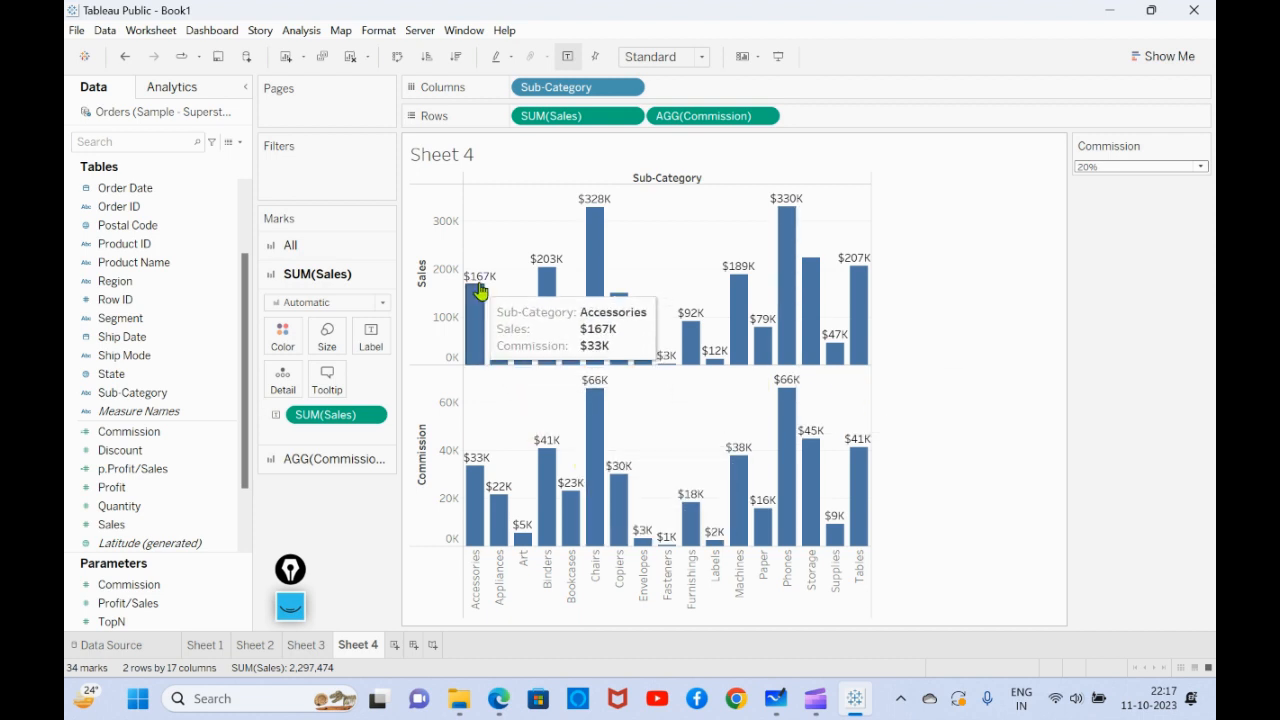
# - Switch the Commission parameter through 5% and 10%, checking the Tables bar, and leave it at 15%
pyautogui.click(1140, 168)
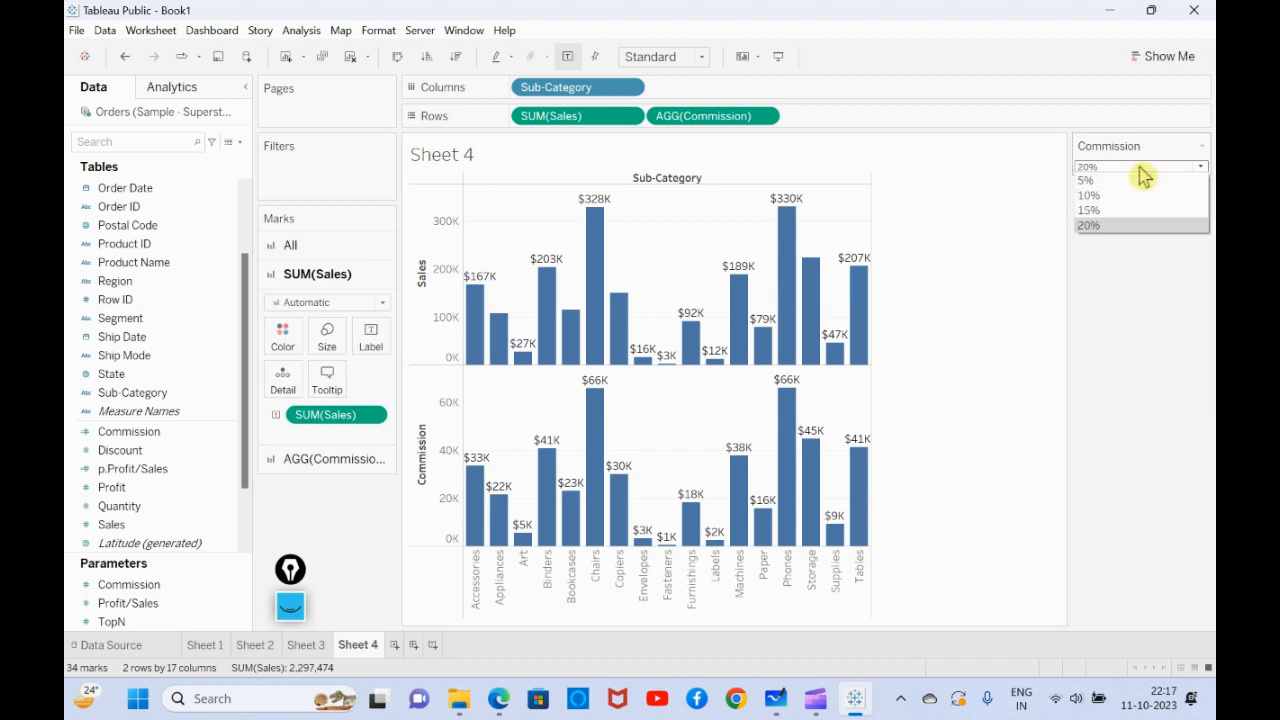
pyautogui.click(1130, 184)
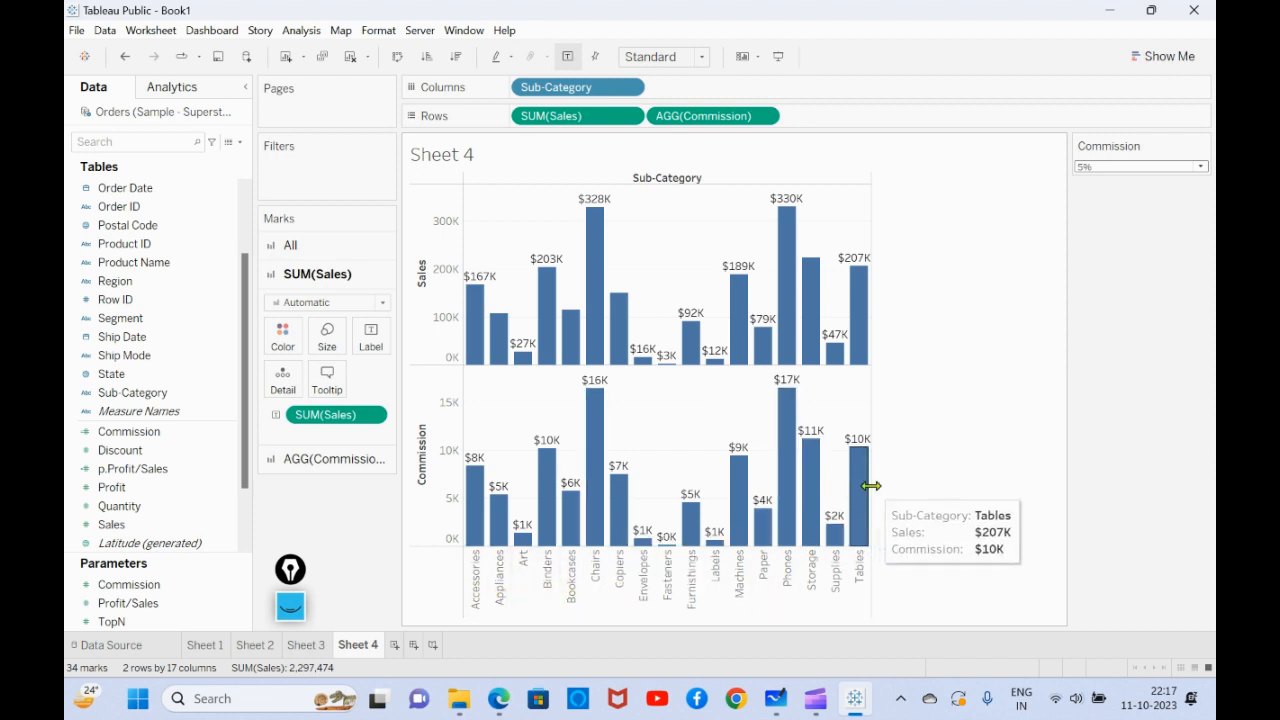
pyautogui.click(1115, 167)
pyautogui.click(1114, 190)
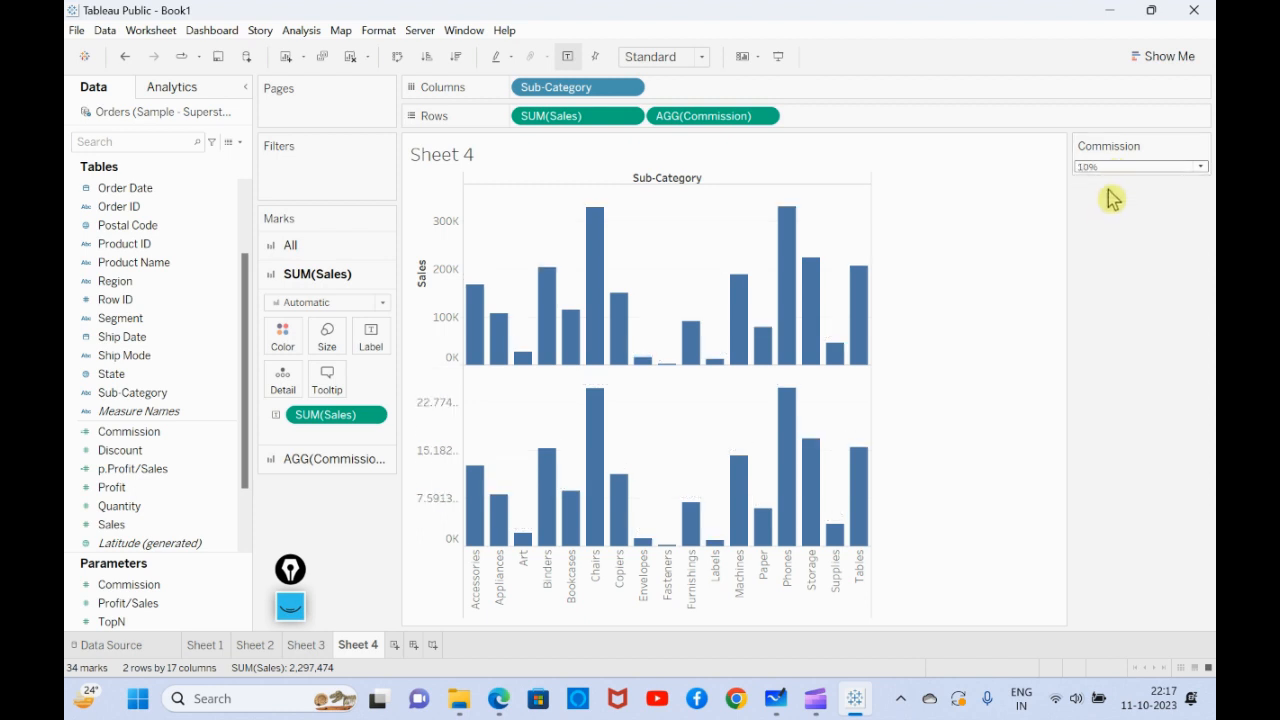
pyautogui.click(1109, 170)
pyautogui.click(1109, 212)
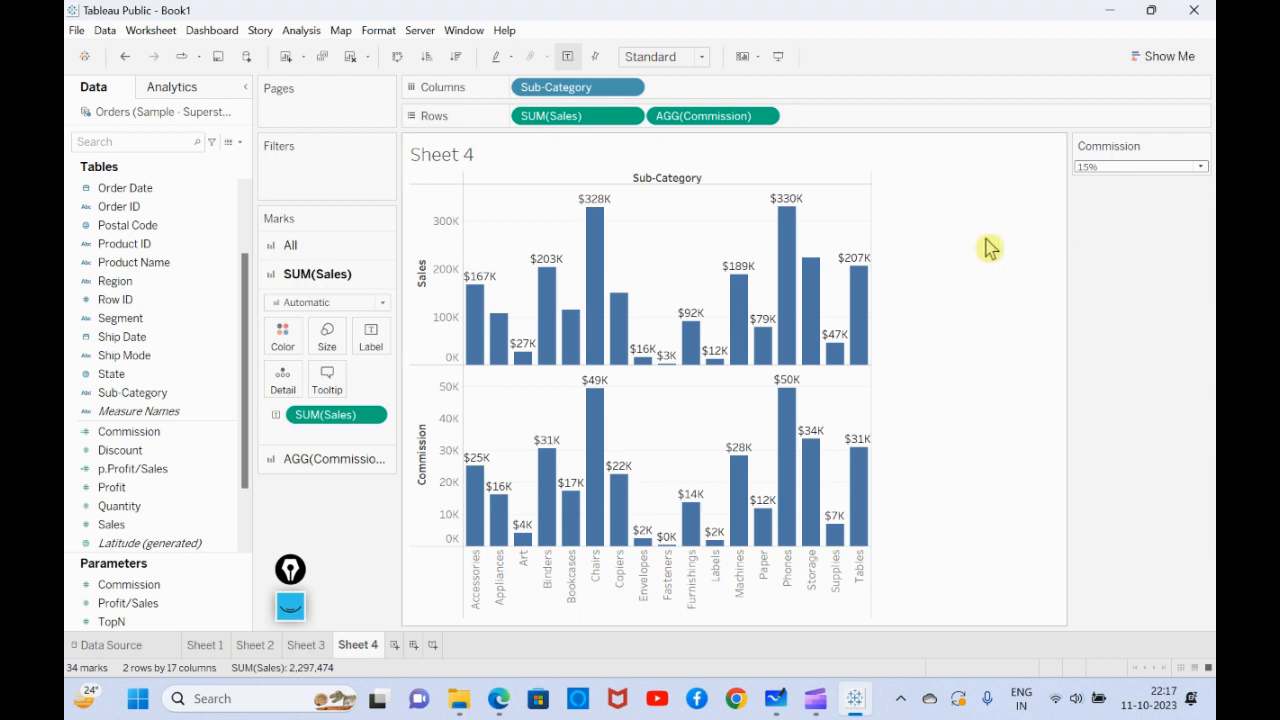
# - Open the shading format settings for the whole sheet, looking at the worksheet font options on the way
pyautogui.scroll(3, 249, 204)
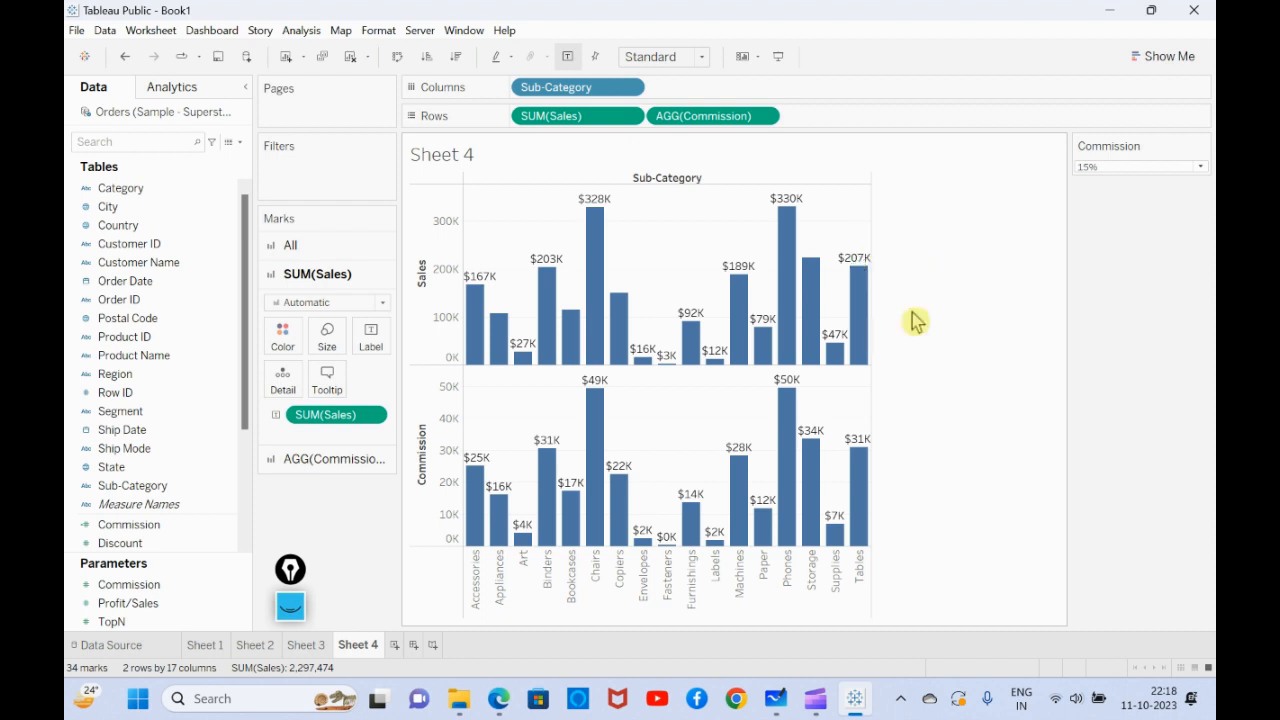
pyautogui.rightClick(735, 214)
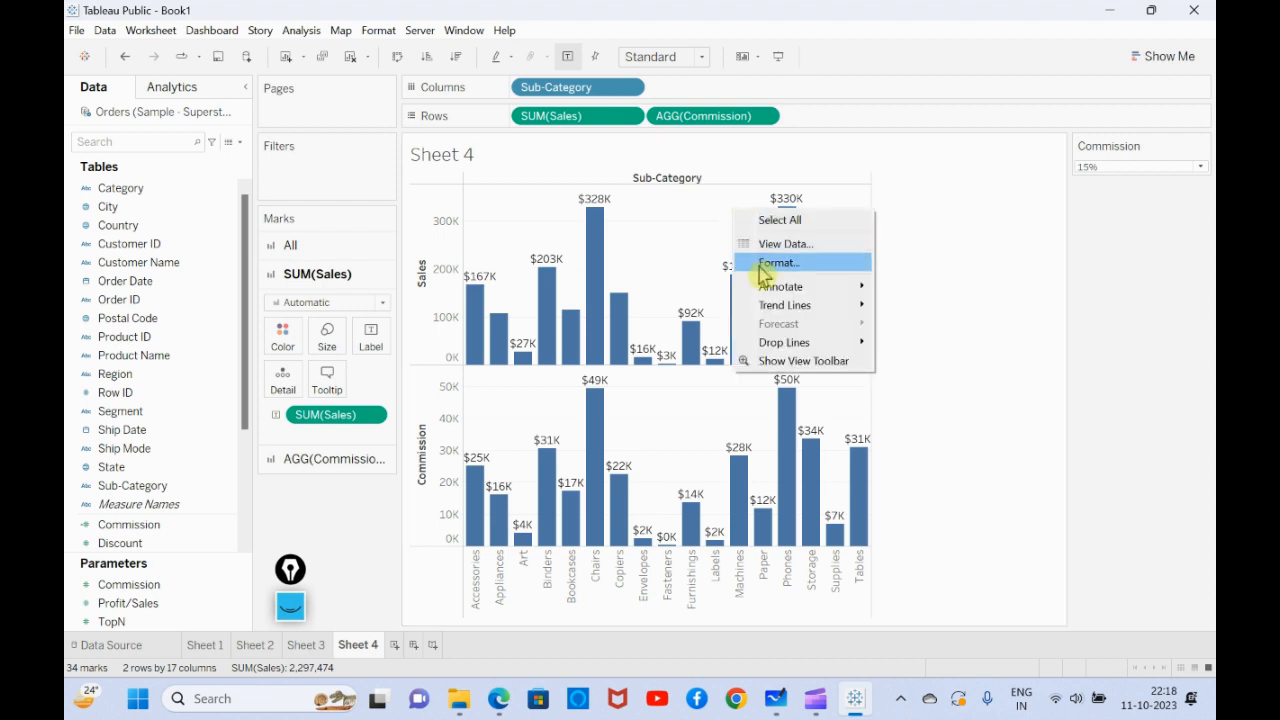
pyautogui.click(908, 263)
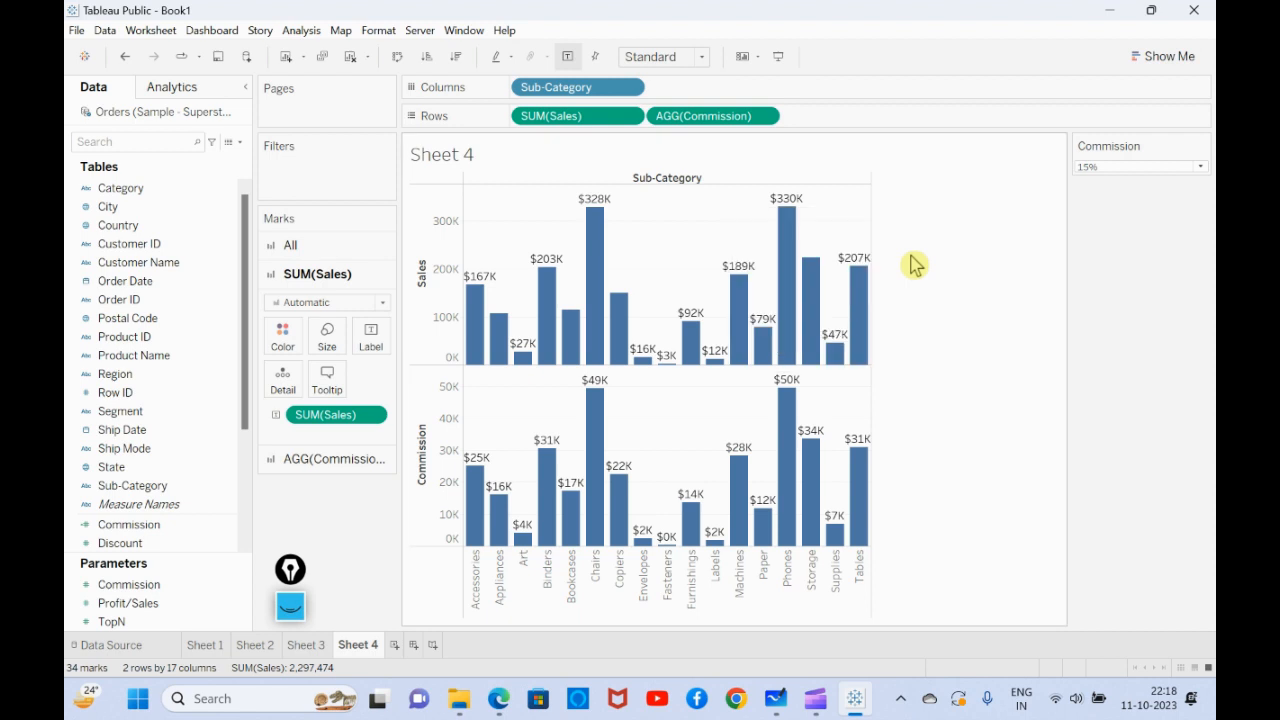
pyautogui.rightClick(711, 220)
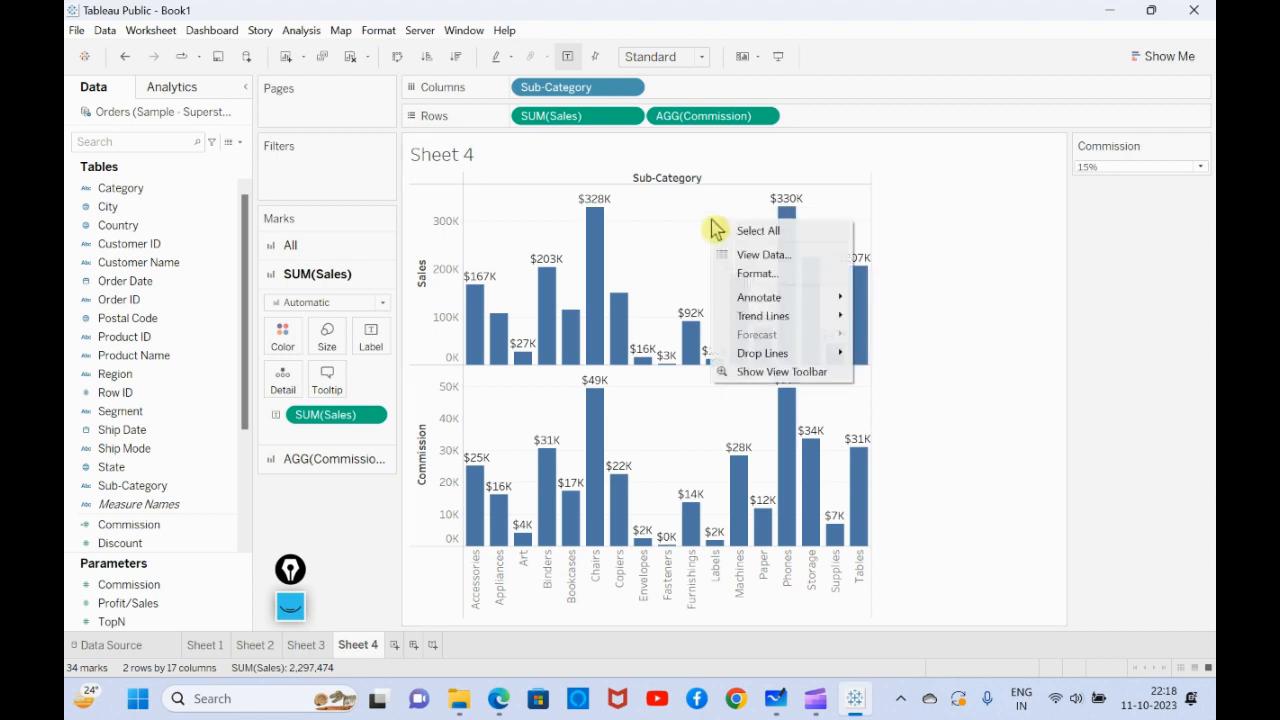
pyautogui.click(731, 273)
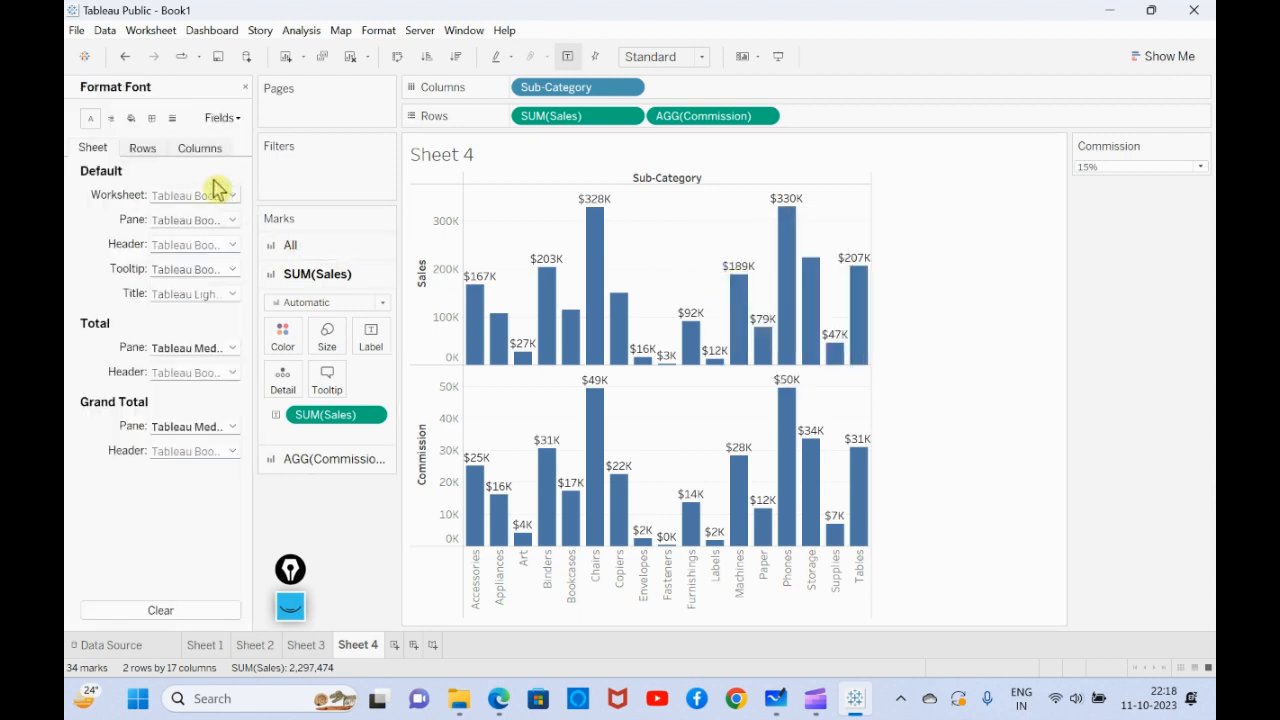
pyautogui.click(204, 194)
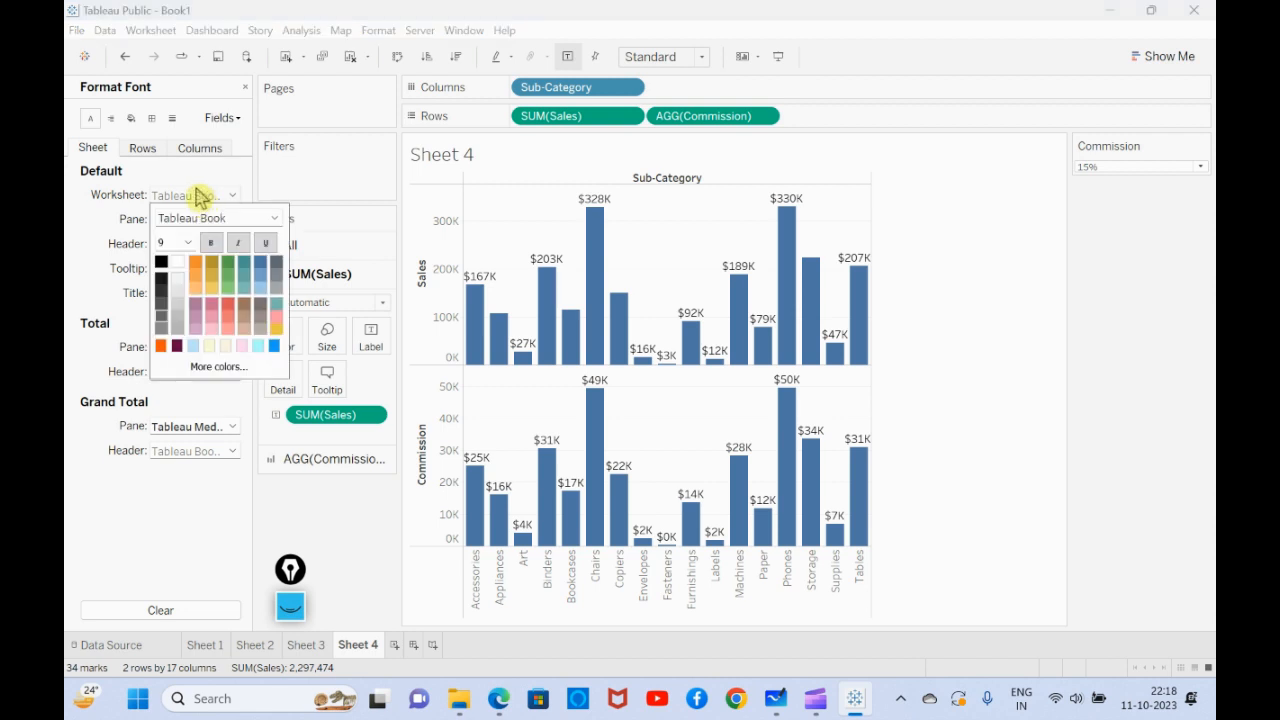
pyautogui.click(72, 236)
pyautogui.click(131, 118)
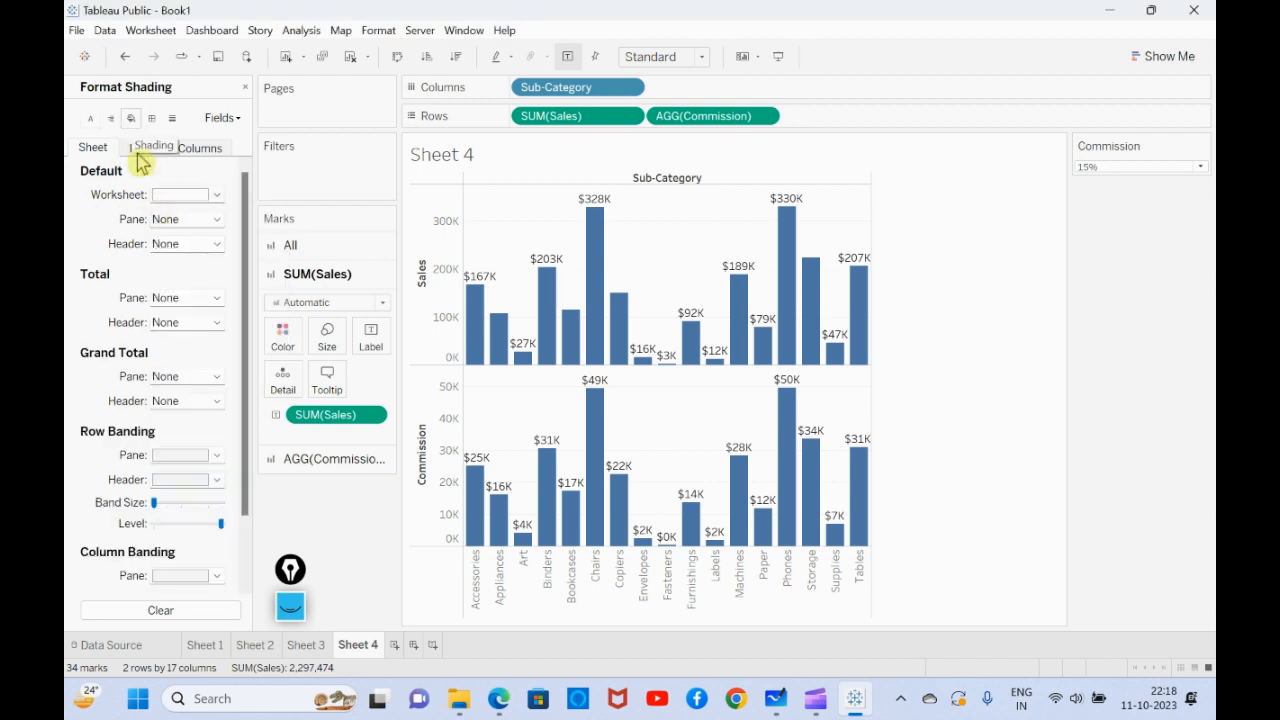
# - Try cream, light blue, bright blue, orange and custom pink #ffc2fe as the worksheet's default shading
pyautogui.click(218, 196)
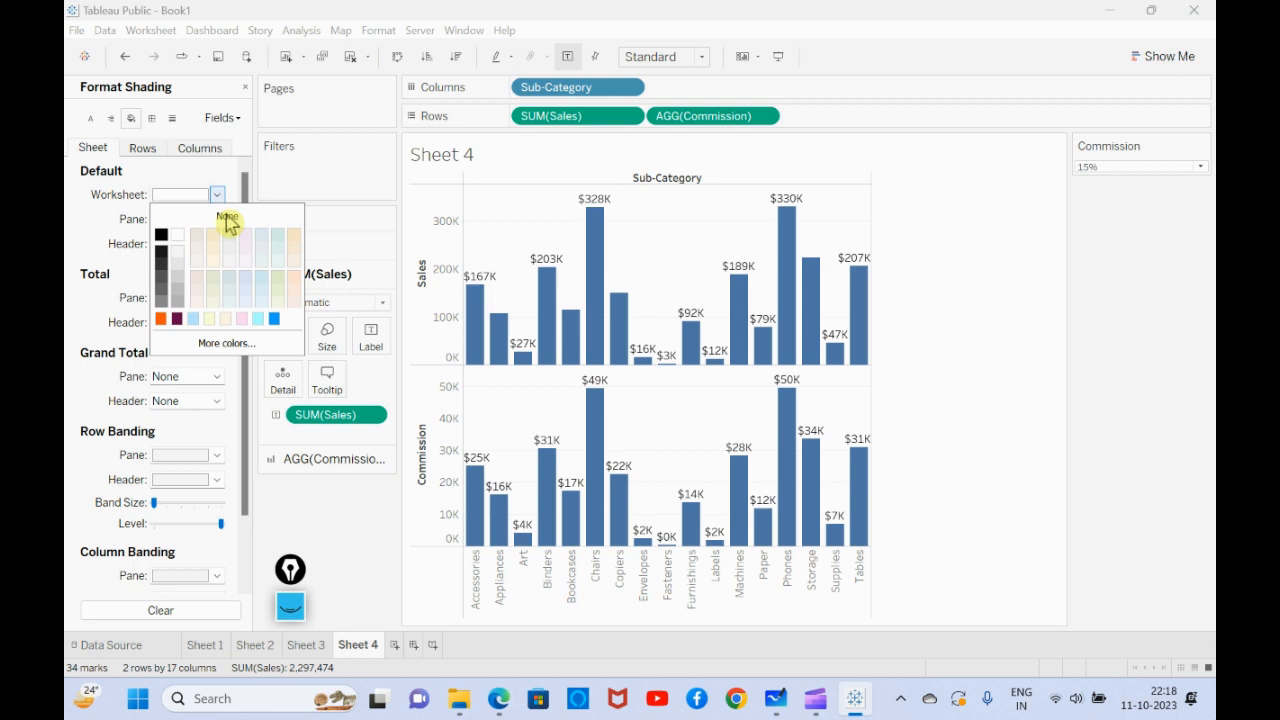
pyautogui.click(226, 320)
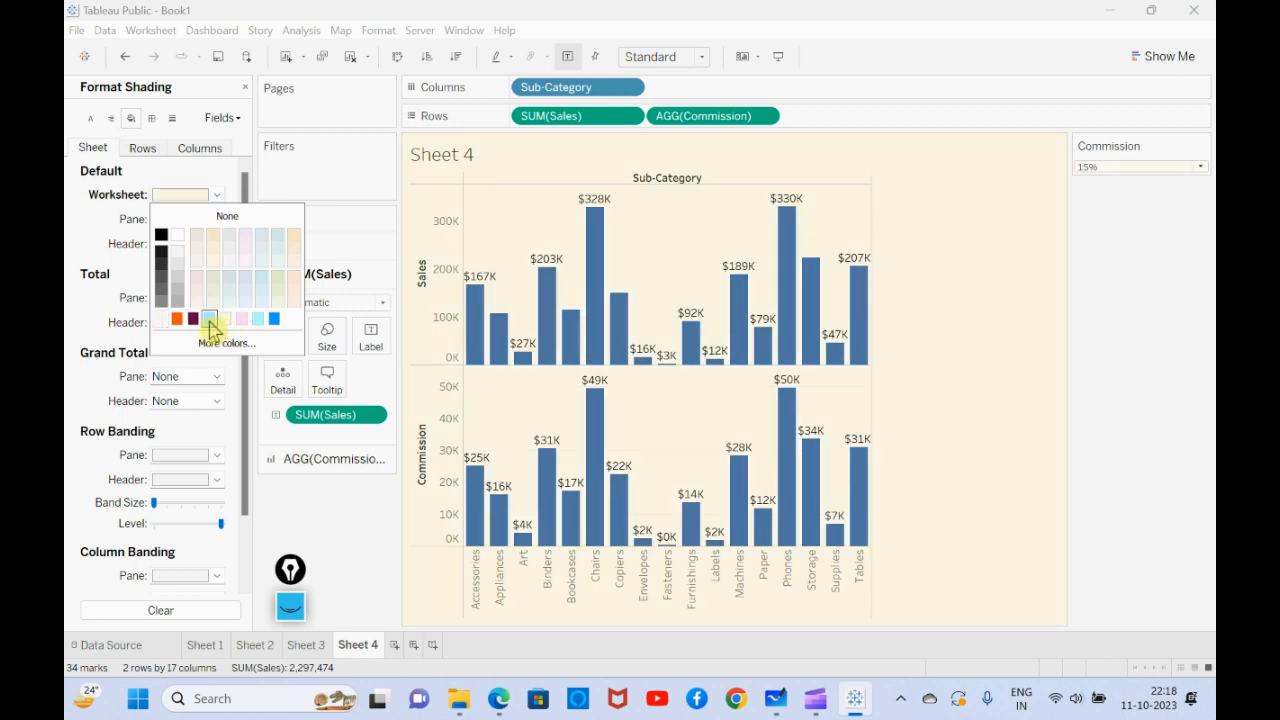
pyautogui.click(209, 319)
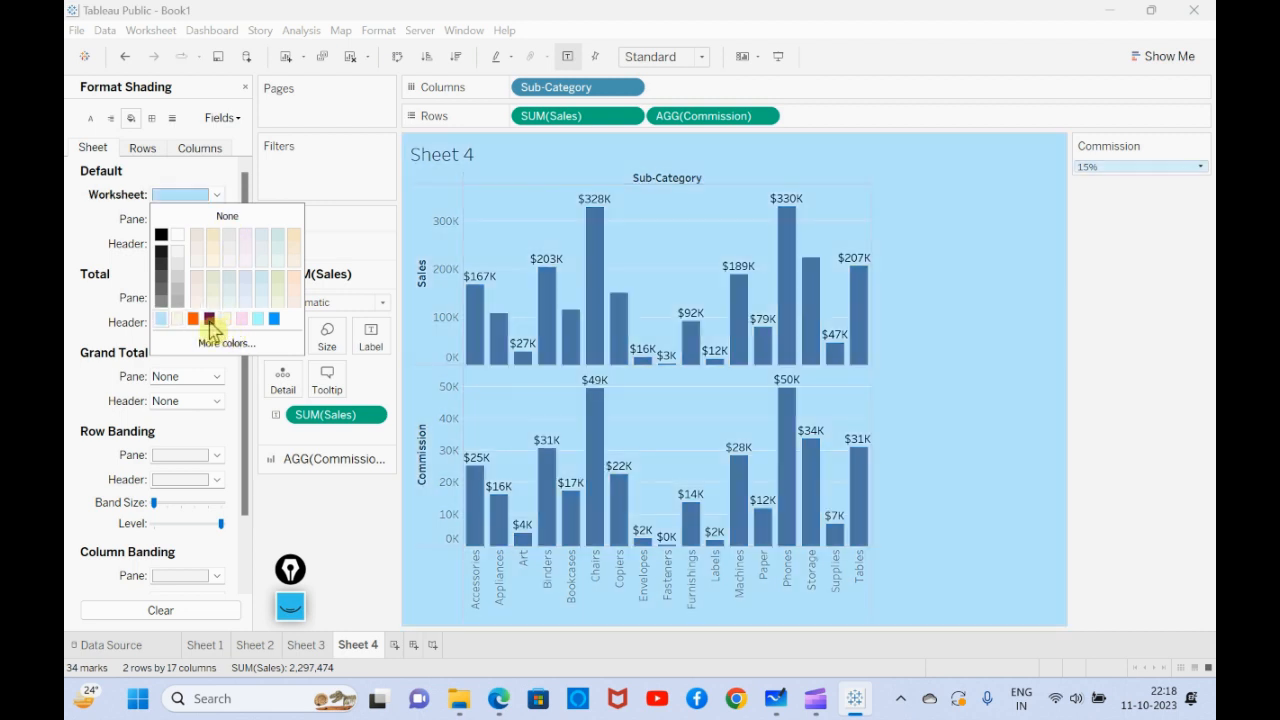
pyautogui.click(273, 319)
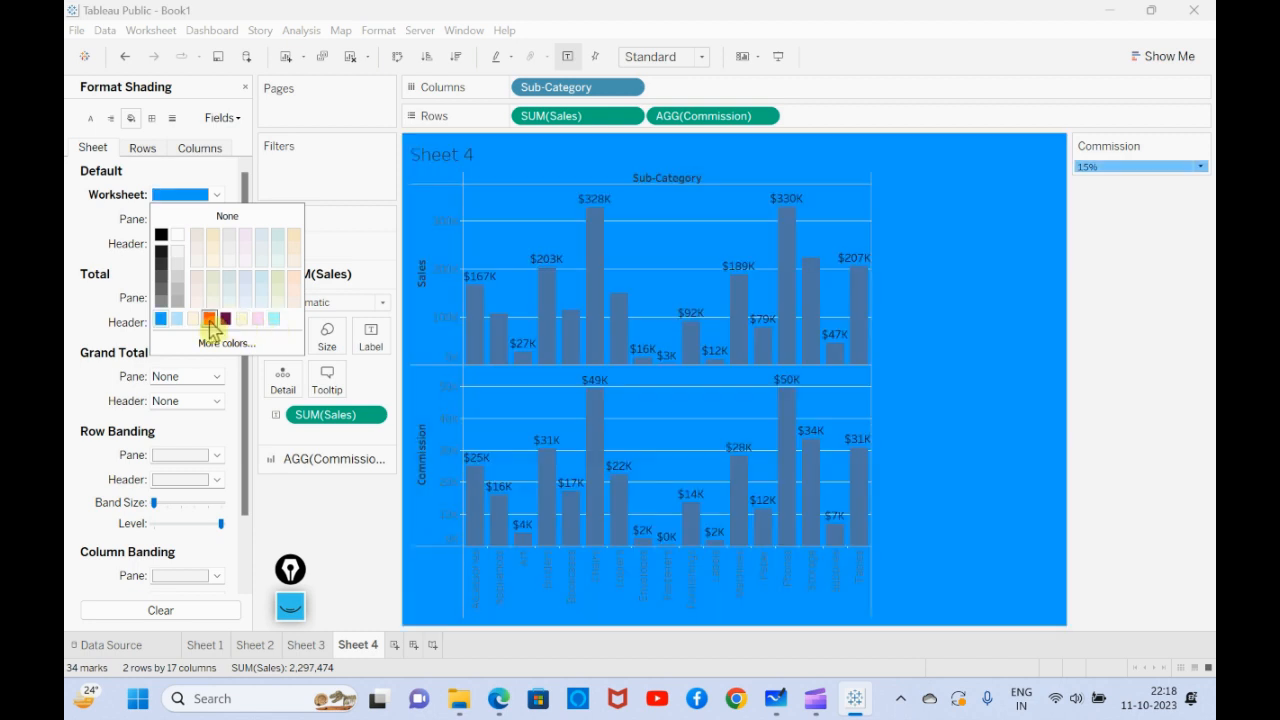
pyautogui.click(209, 319)
pyautogui.click(227, 345)
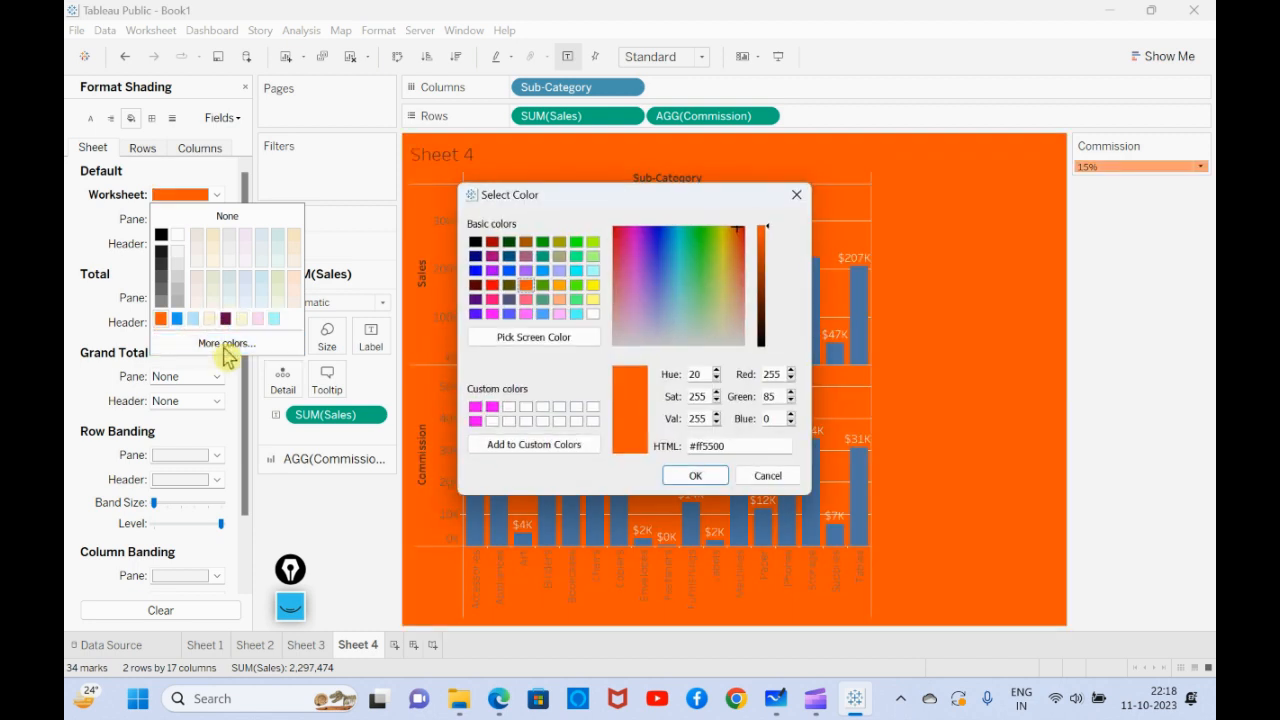
pyautogui.click(634, 317)
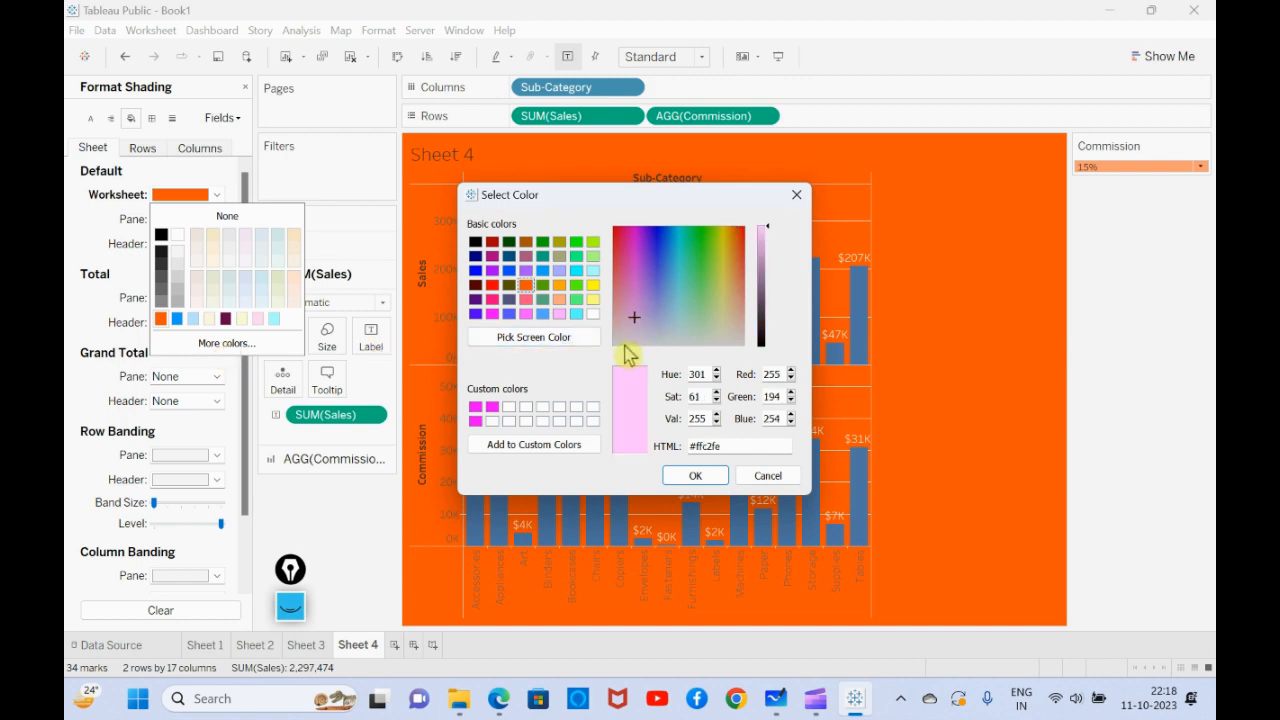
pyautogui.click(703, 477)
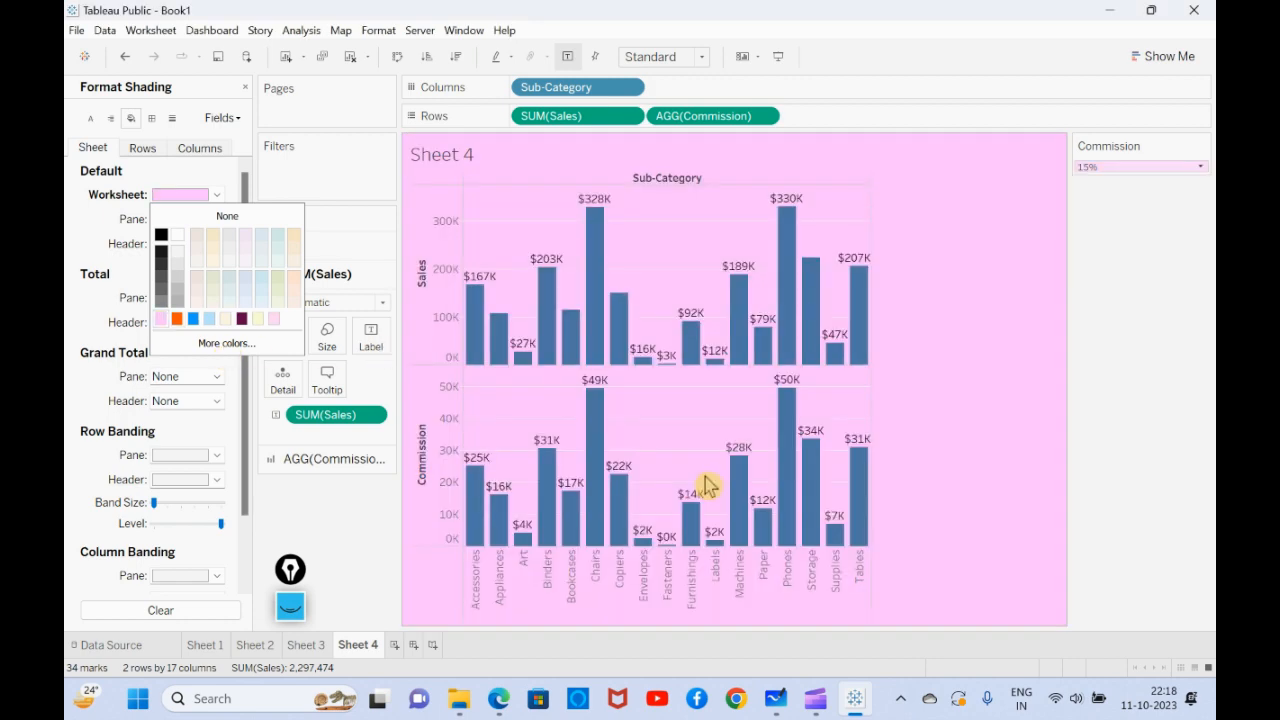
# - Set the worksheet's default shading to the custom light blue #c5e6ff
pyautogui.click(228, 343)
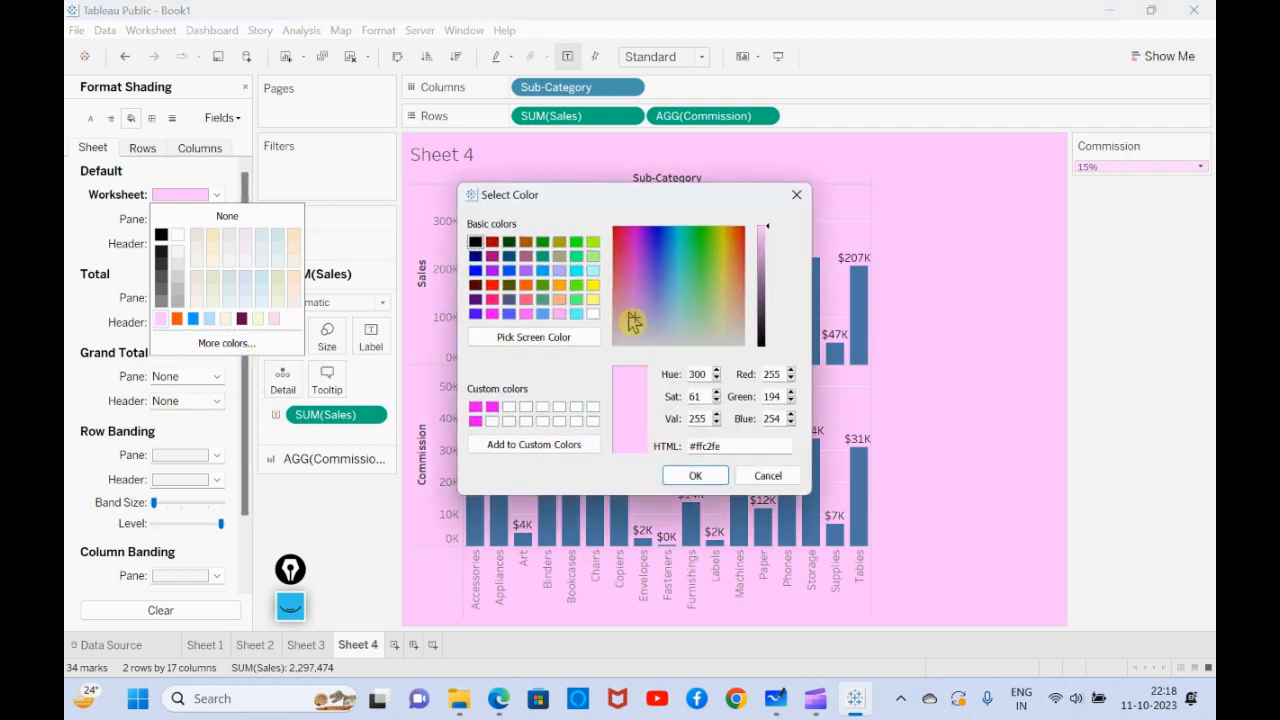
pyautogui.moveTo(631, 320); pyautogui.dragTo(669, 319)
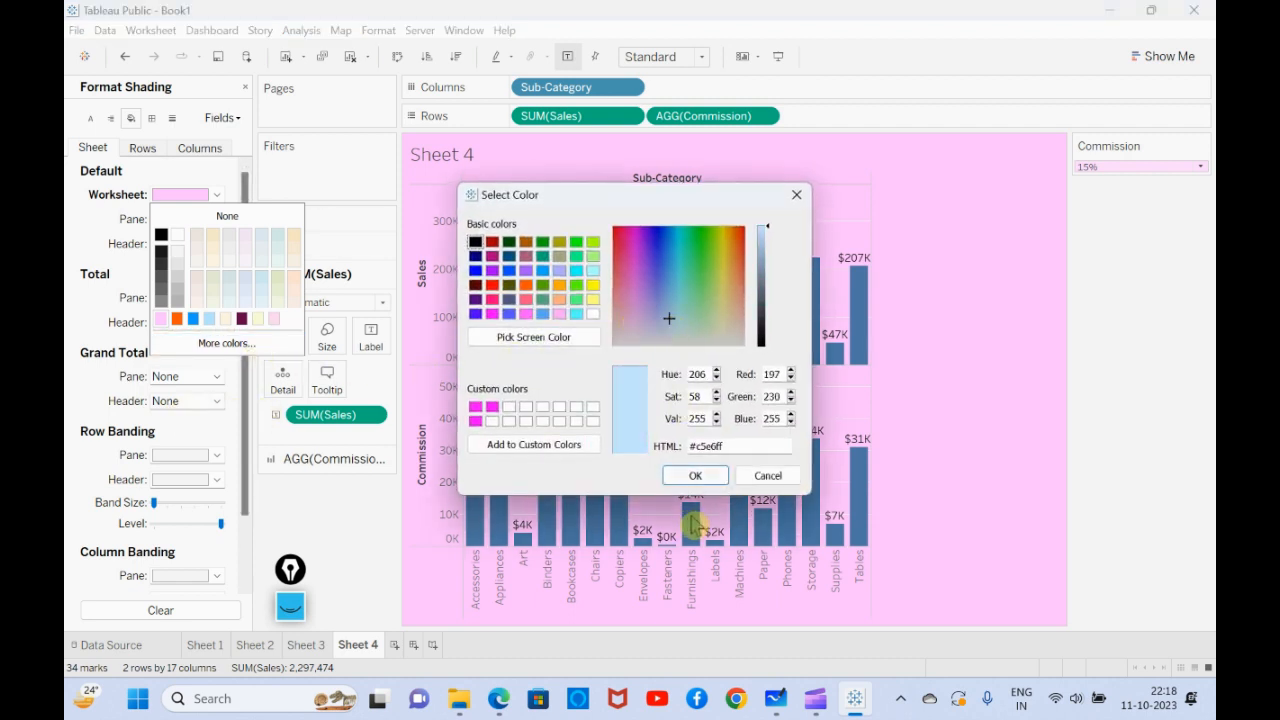
pyautogui.click(699, 476)
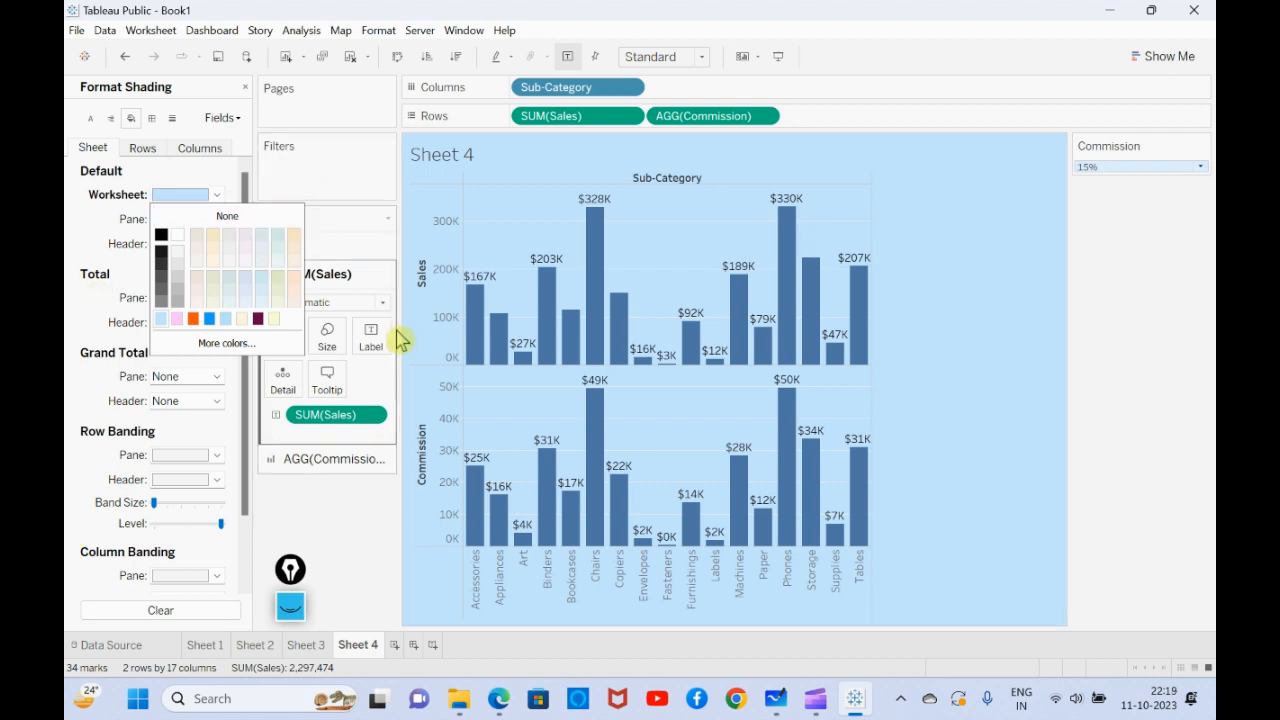
pyautogui.click(216, 218)
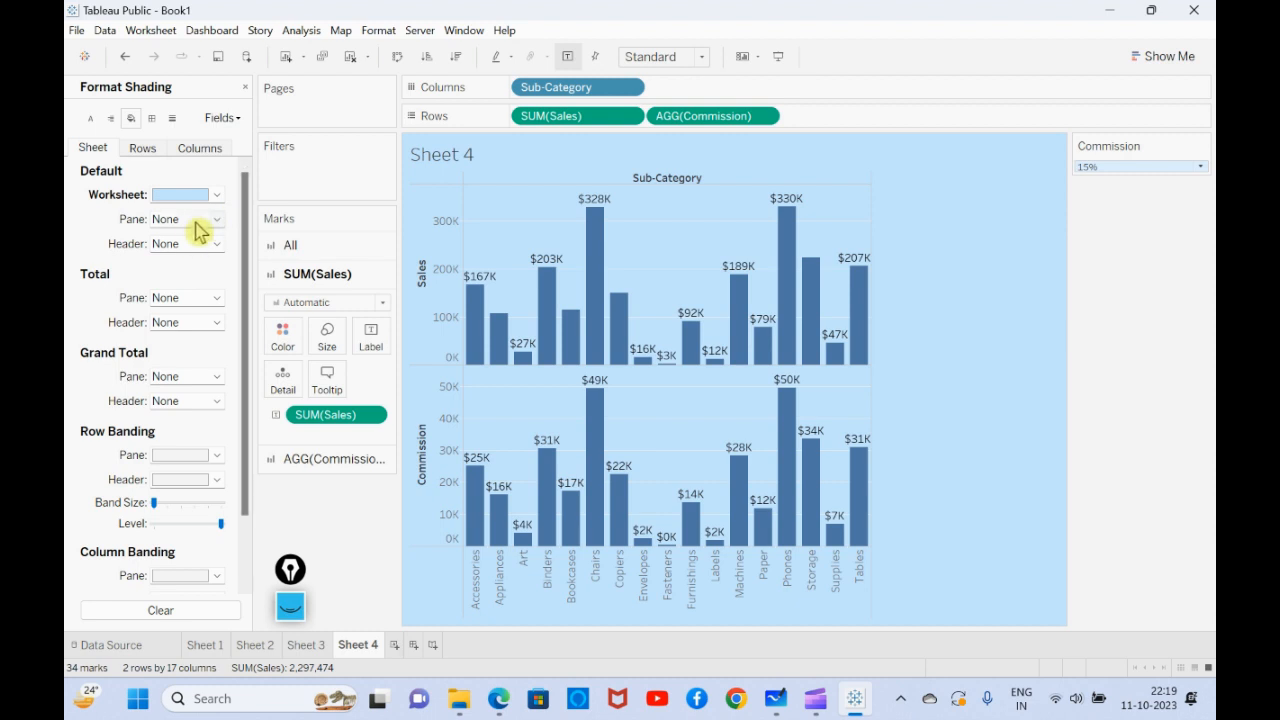
# - Try bright blue, pale yellow, light blue and orange as the default pane shading, and settle on light pink
pyautogui.click(195, 222)
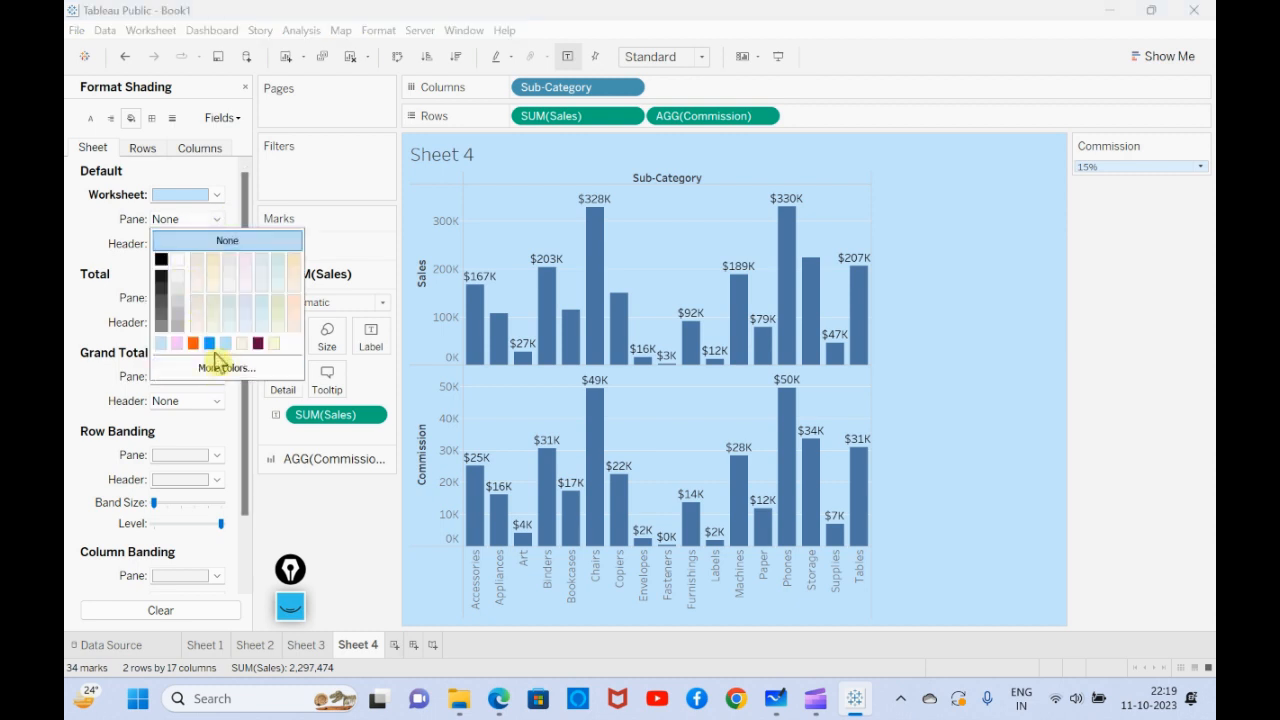
pyautogui.click(209, 345)
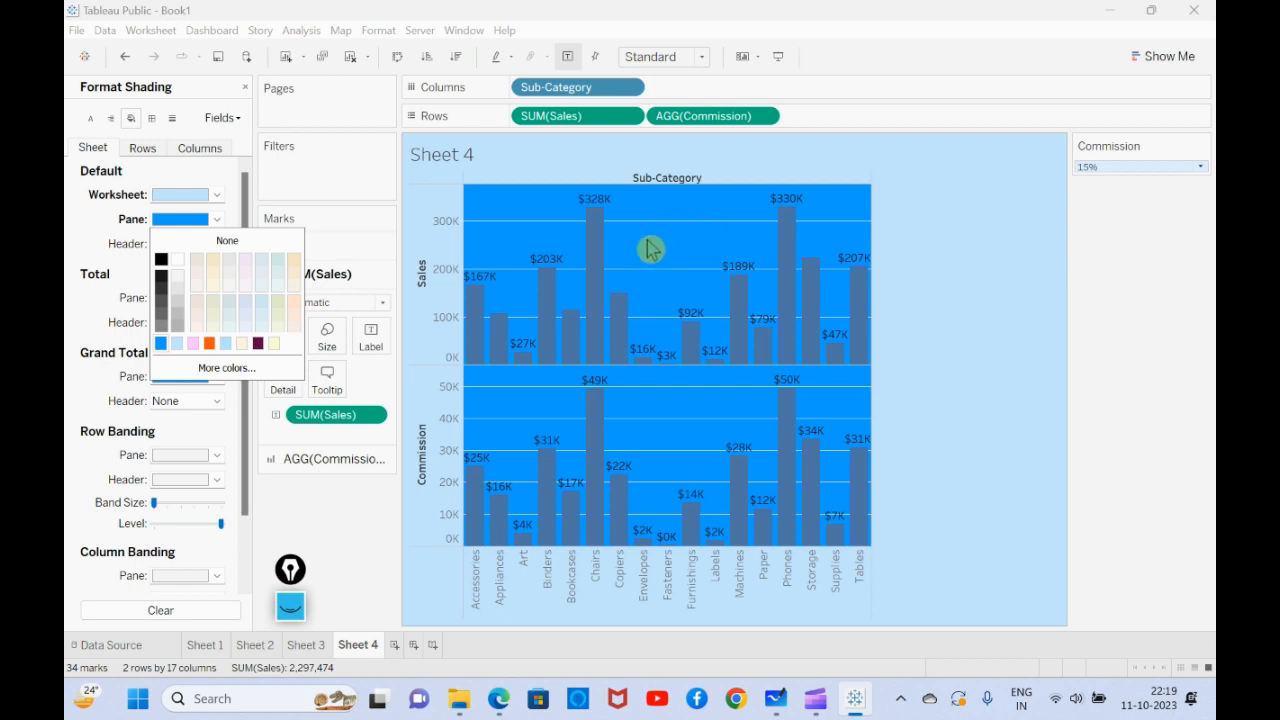
pyautogui.click(274, 343)
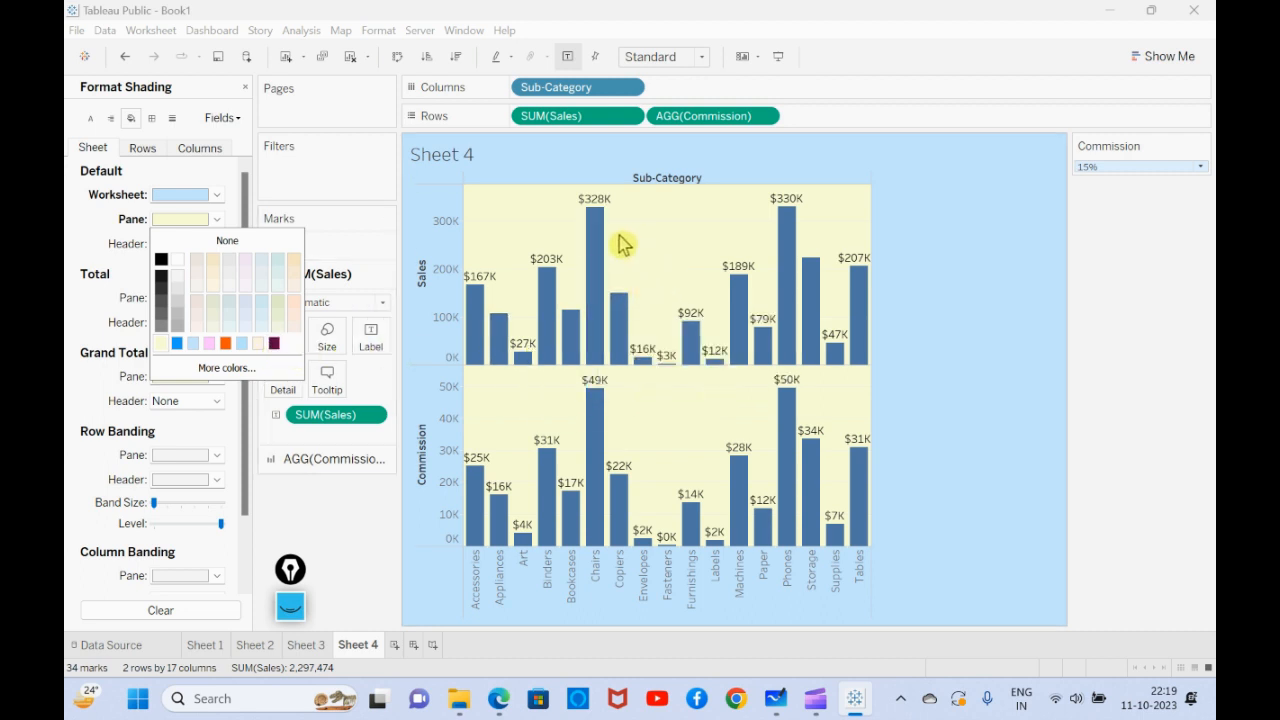
pyautogui.click(208, 344)
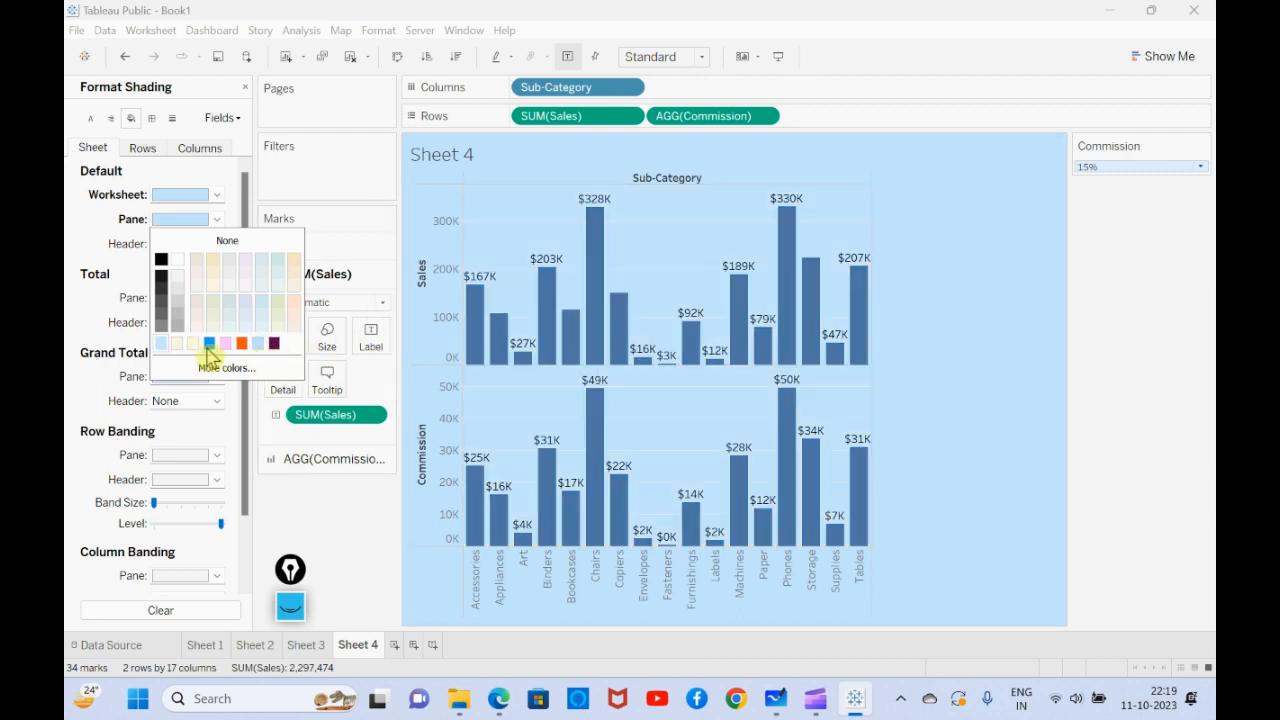
pyautogui.click(241, 344)
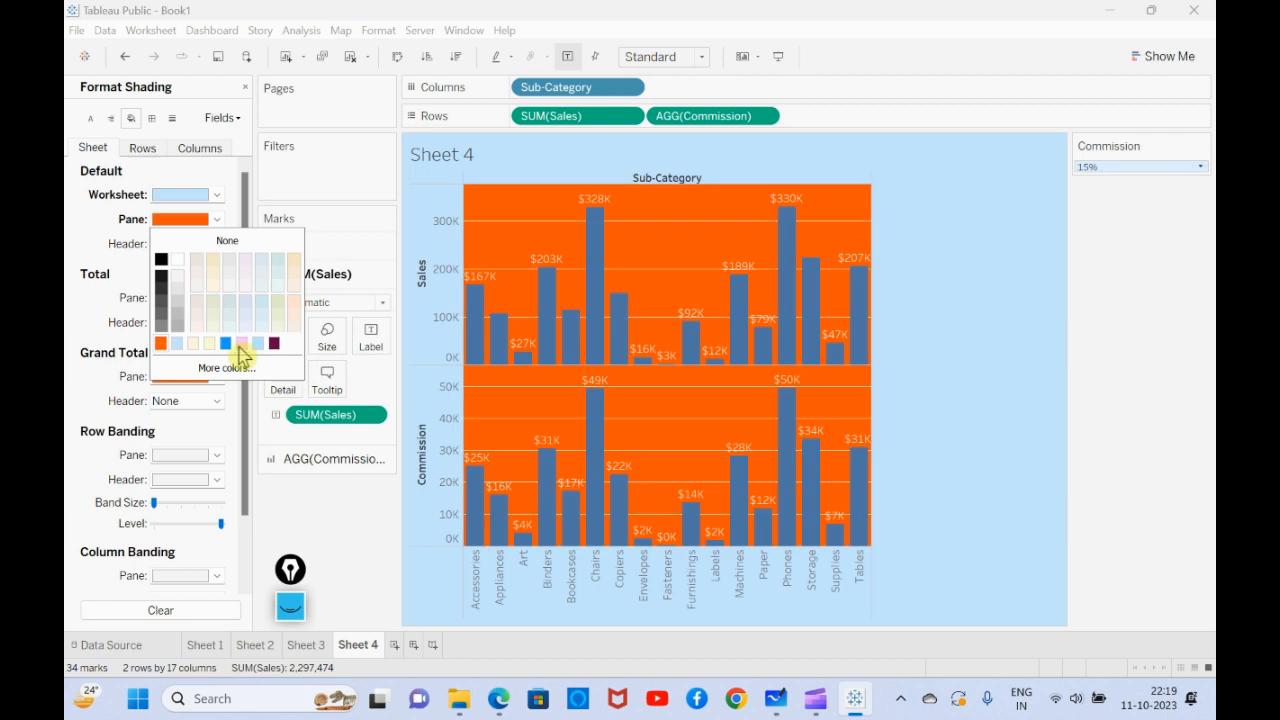
pyautogui.click(260, 345)
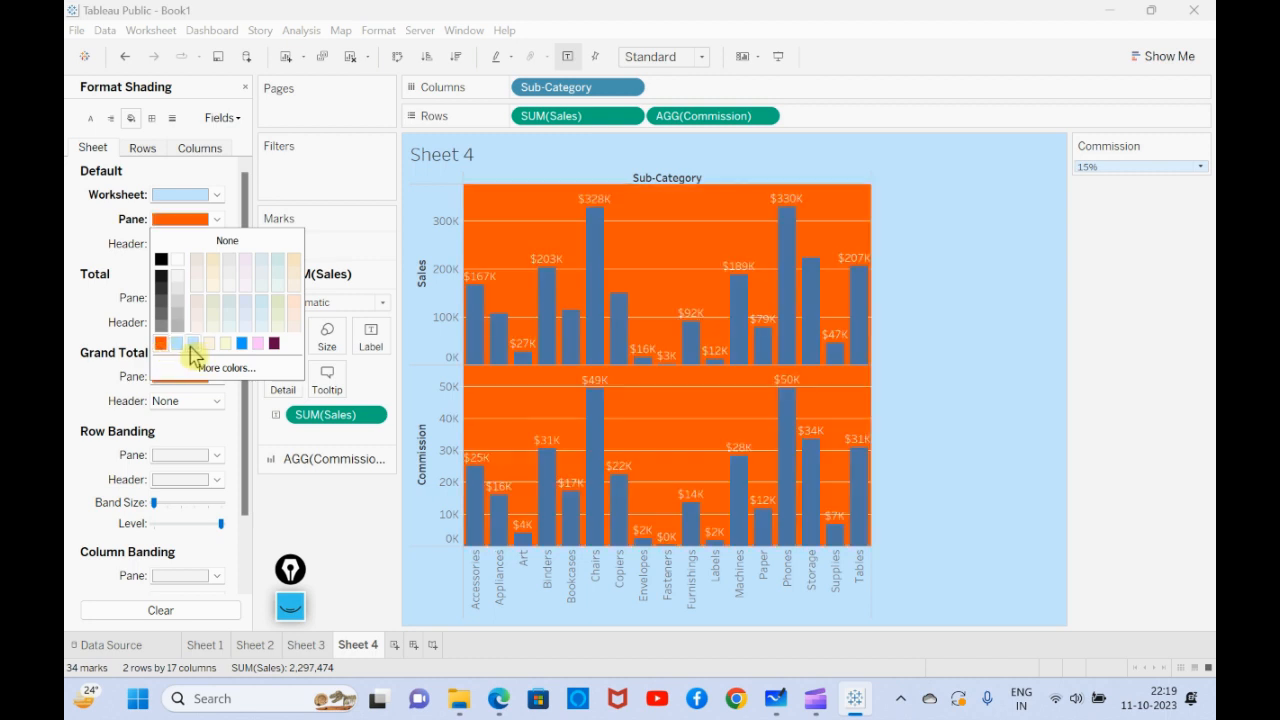
pyautogui.click(258, 346)
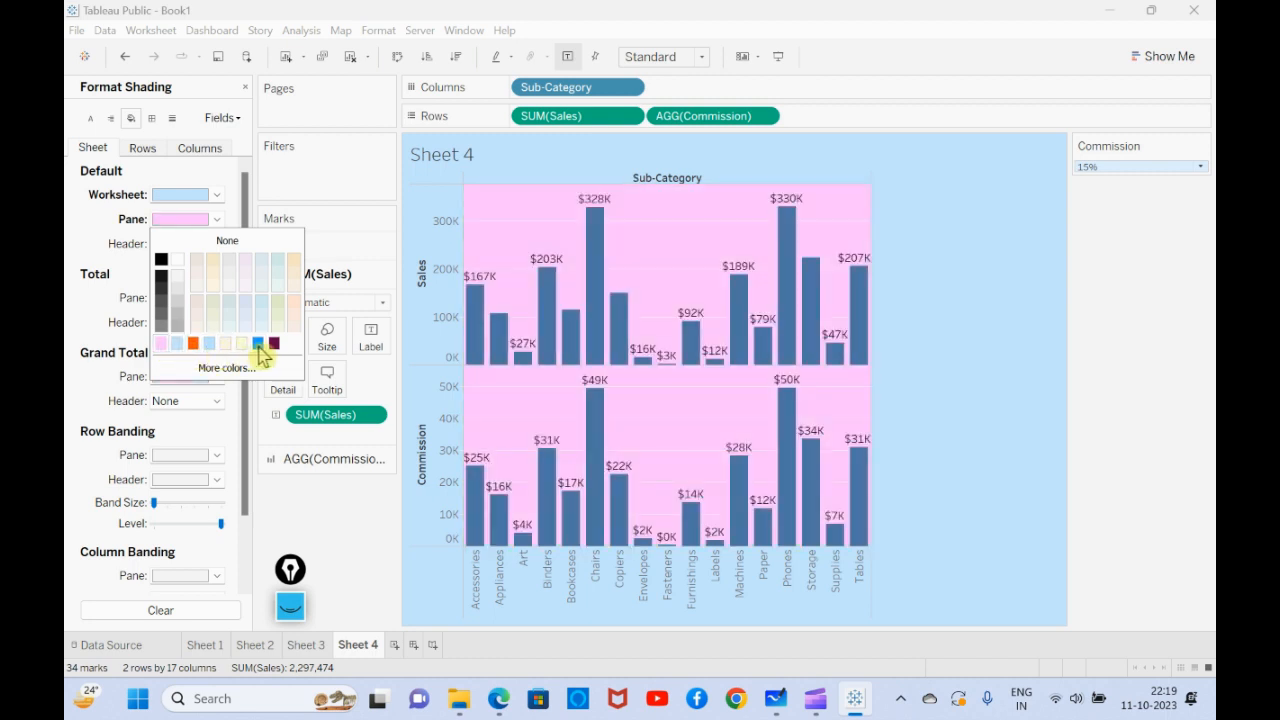
pyautogui.click(318, 532)
# - Try dark grey, light pink and orange as the default header shading, settle on yellow, and close the shading settings
pyautogui.click(190, 250)
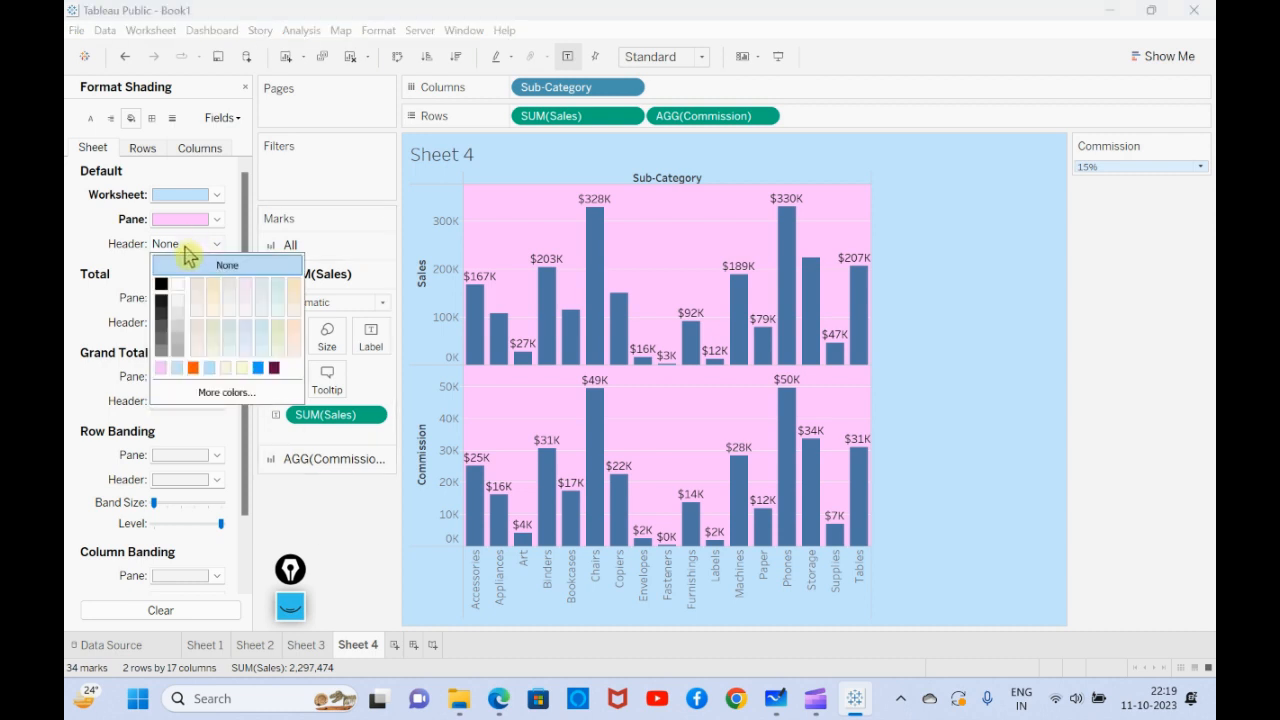
pyautogui.click(161, 318)
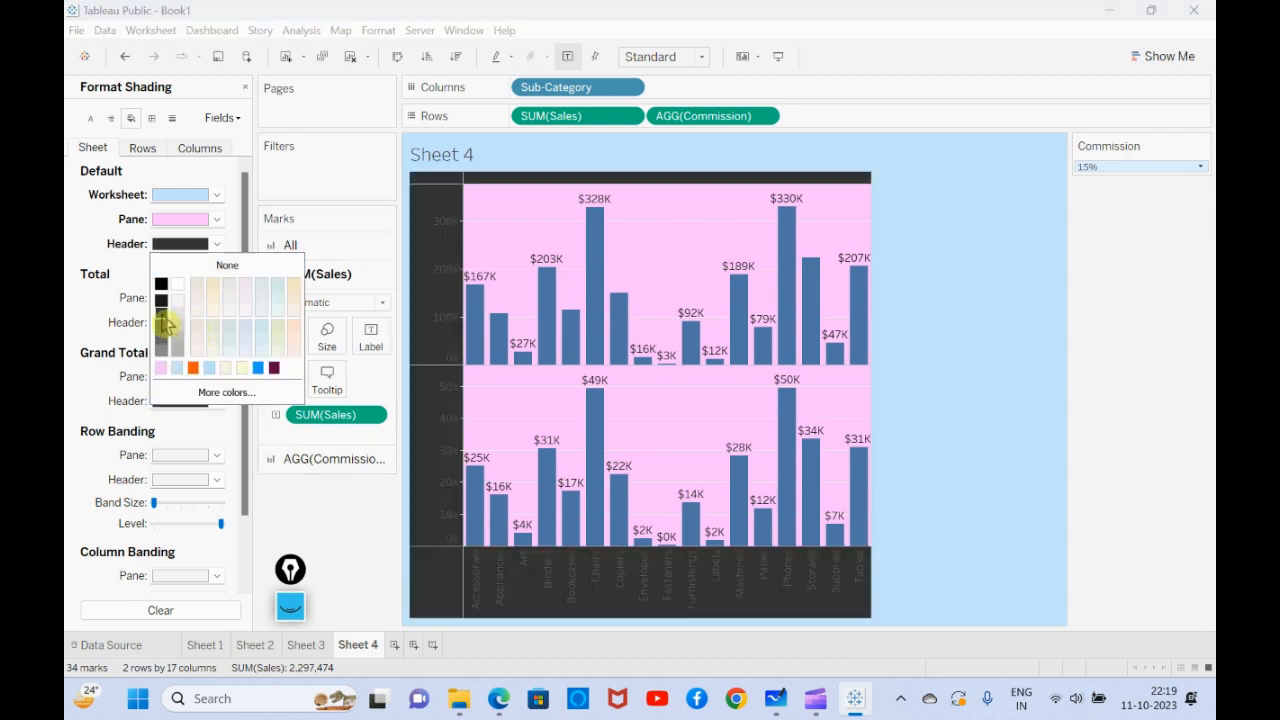
pyautogui.click(163, 368)
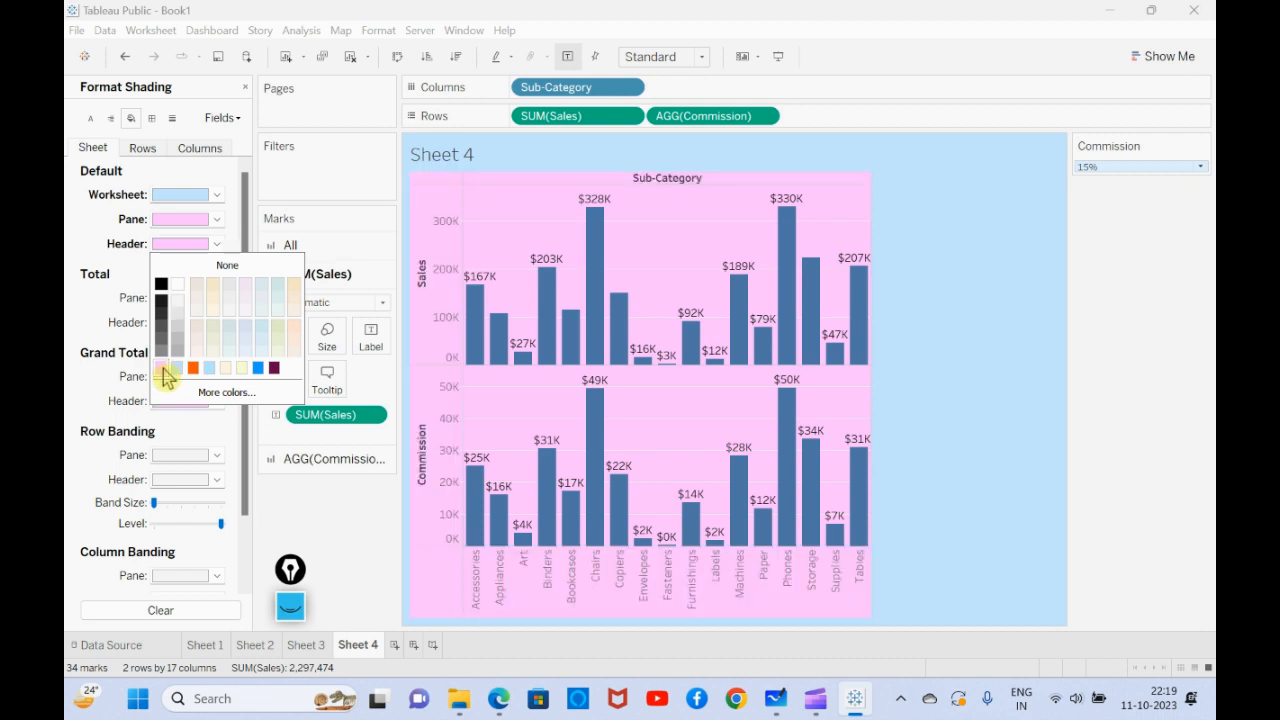
pyautogui.click(193, 368)
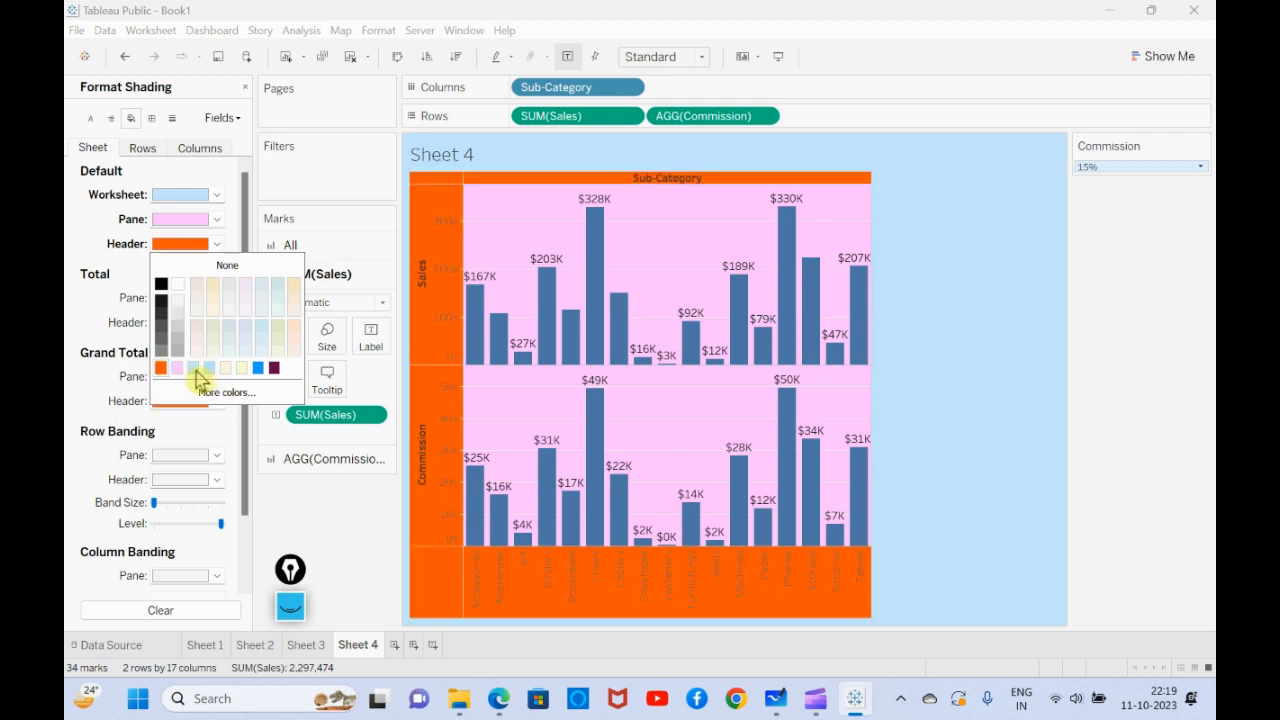
pyautogui.click(241, 368)
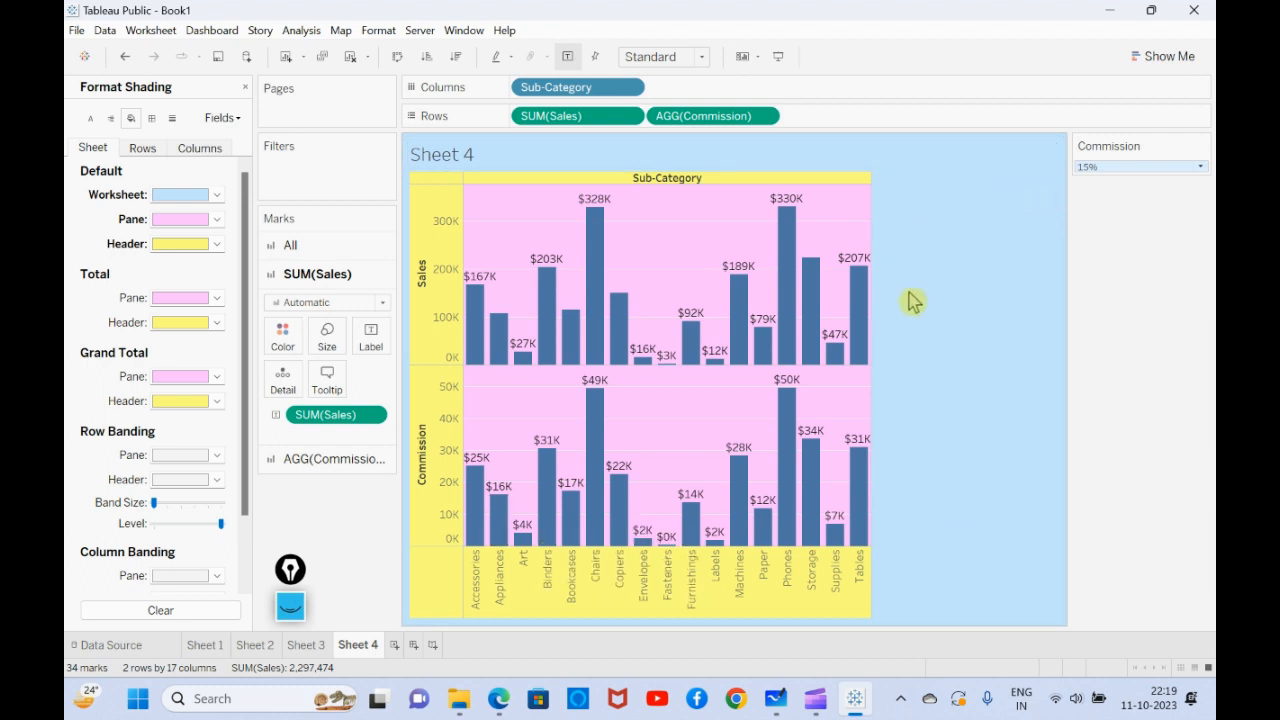
pyautogui.click(245, 87)
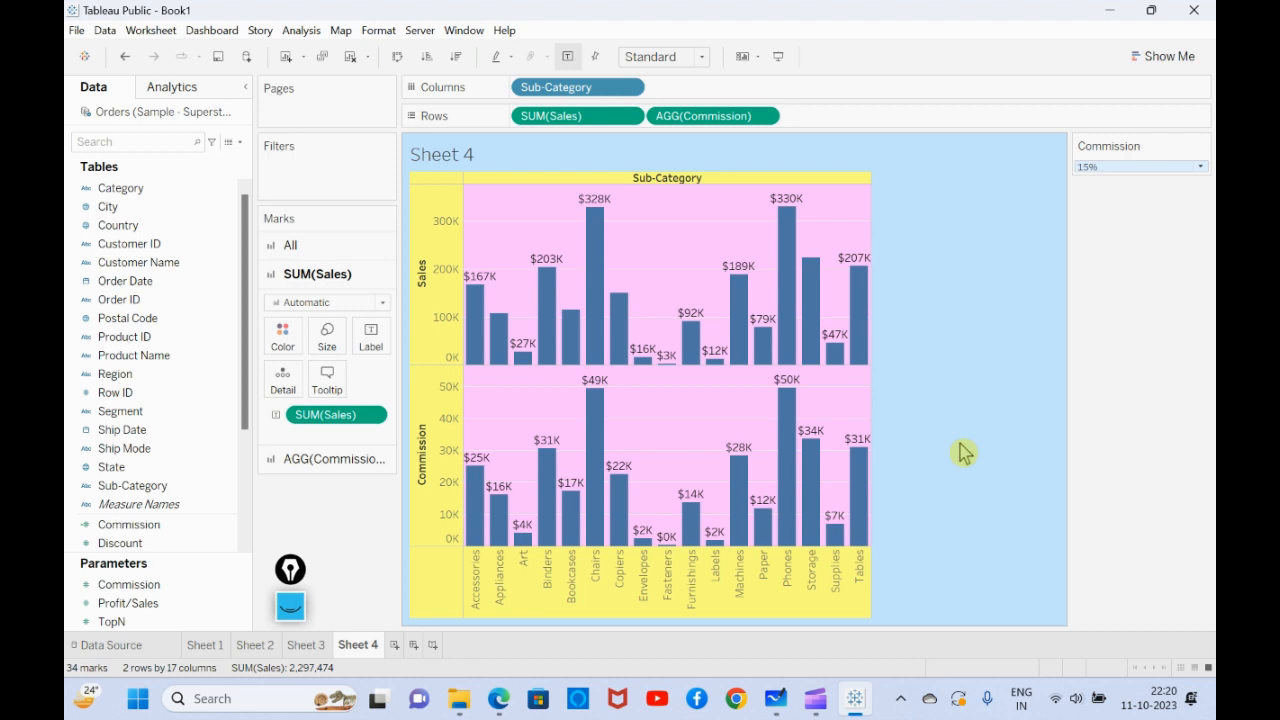
pyautogui.click(814, 702)
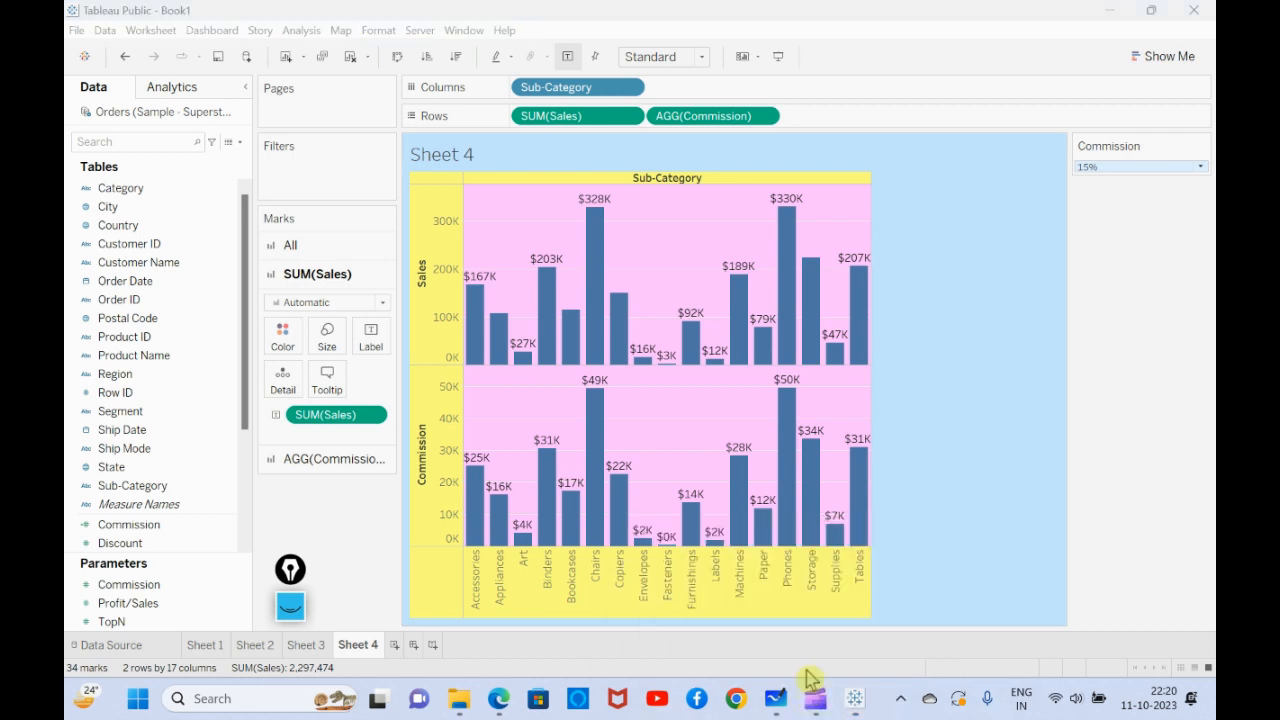